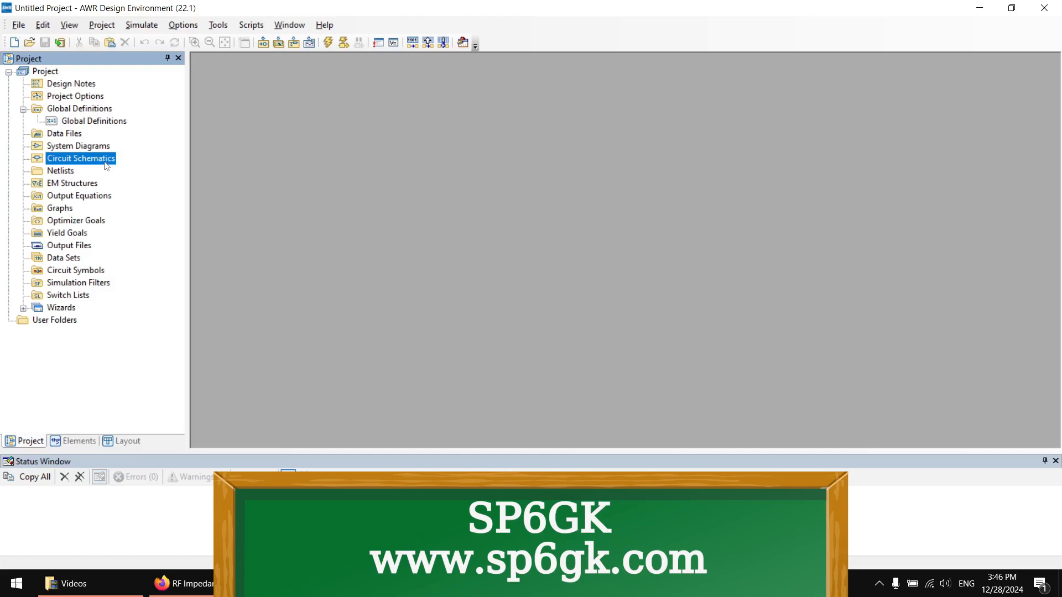
Create a new circuit schematic named Loop_antenna and maximize its window
right_click(102, 161)
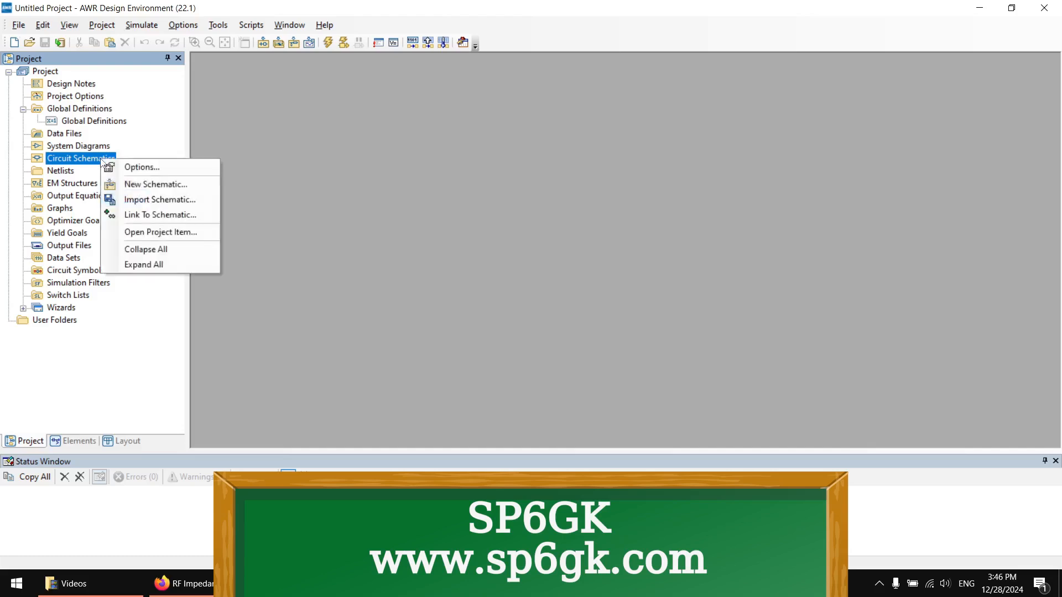
left_click(133, 184)
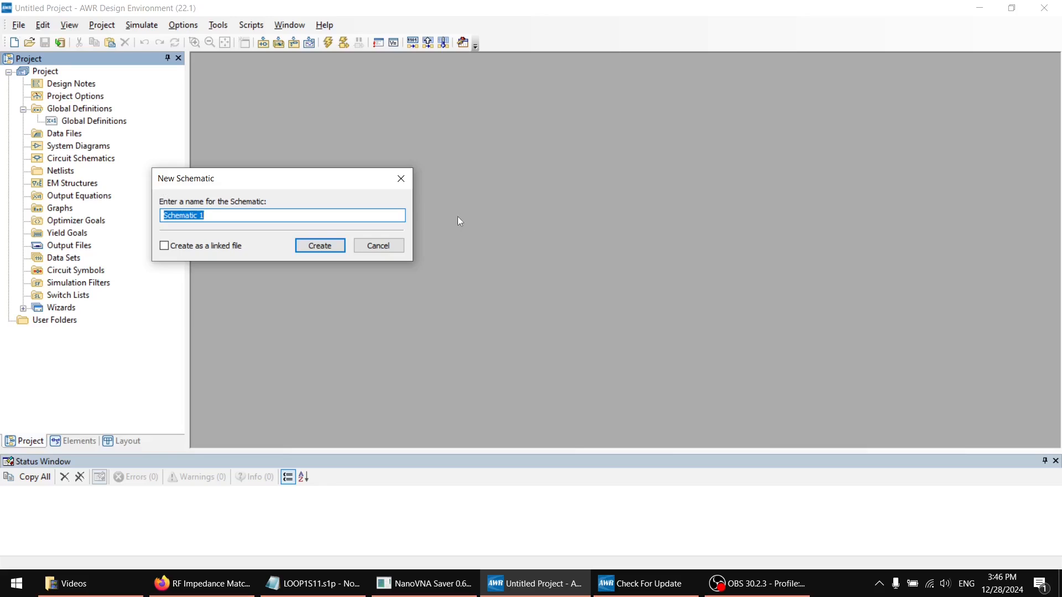
type("Loop_antenna")
key("Return")
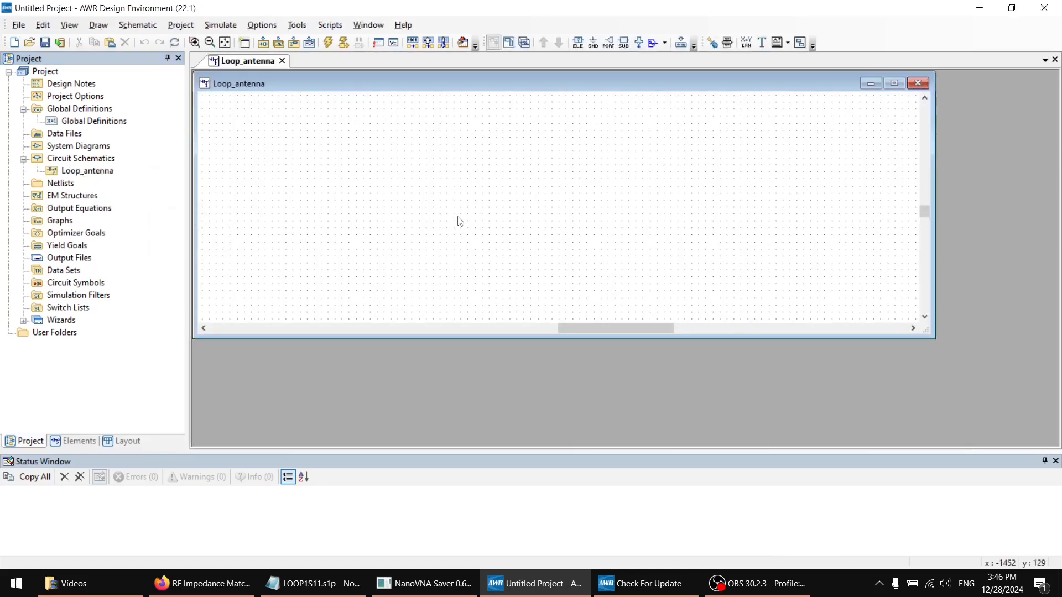
left_click(895, 83)
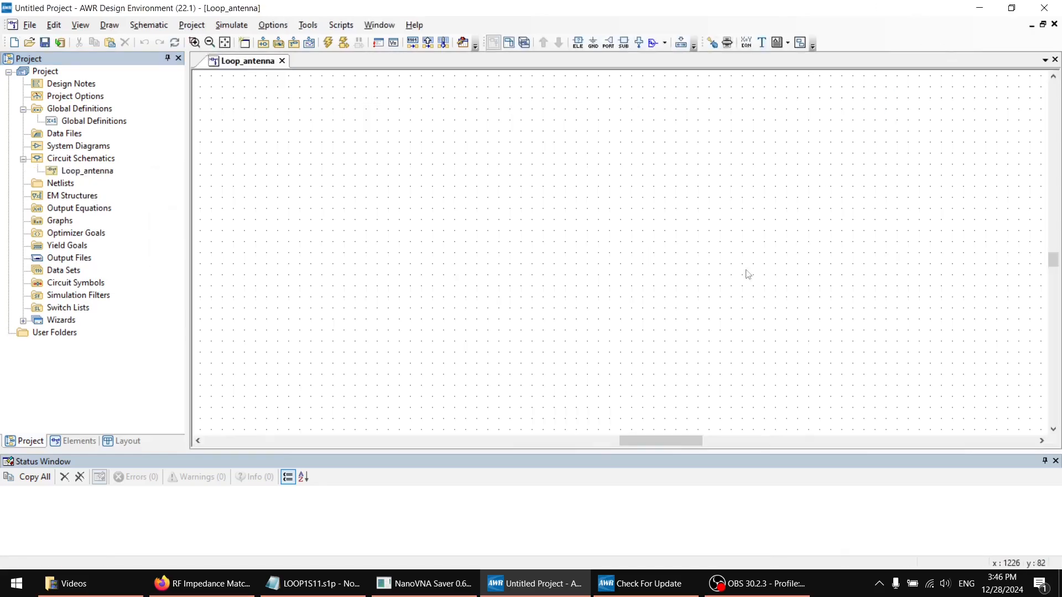
Switch to LOOP1S11.s1p in Notepad and examine its header lines
left_click(321, 582)
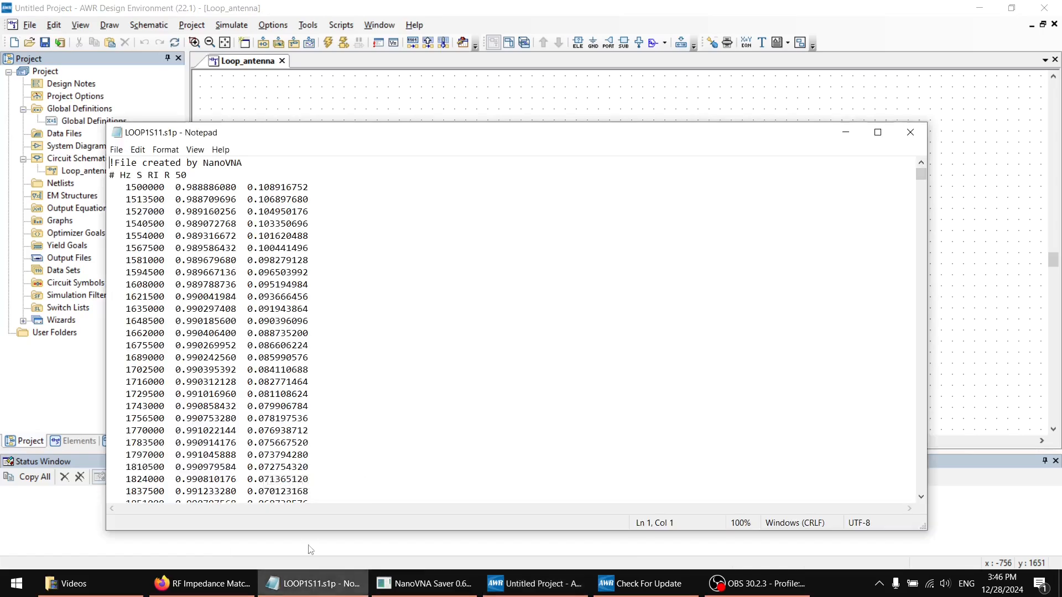
left_click_drag(264, 139, 367, 121)
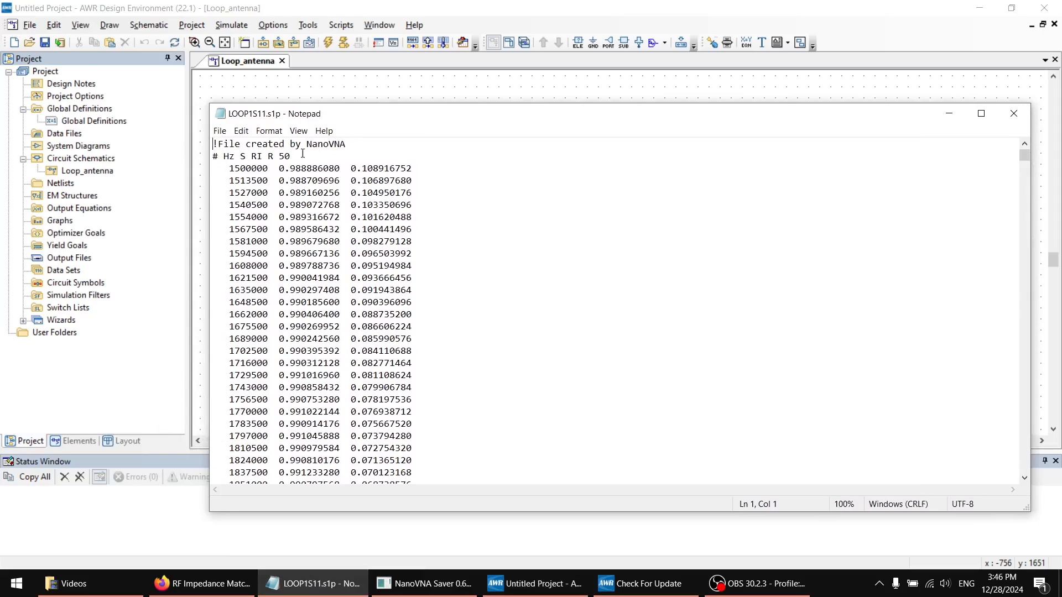
left_click_drag(214, 143, 365, 153)
left_click(405, 148)
Switch to the SnP File Format page in Firefox and read the Touchstone file type and header descriptions
left_click(182, 583)
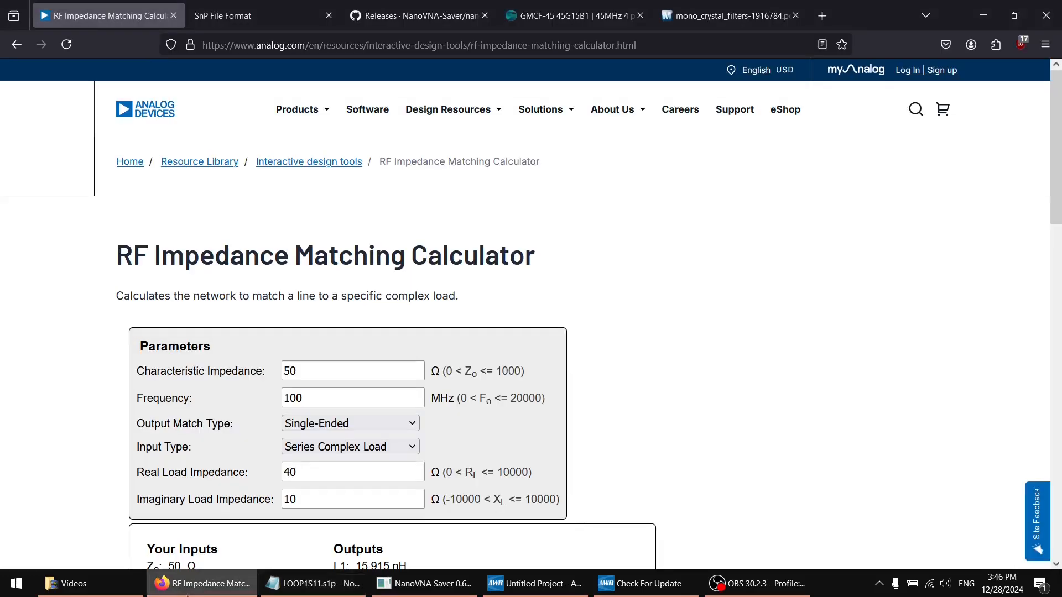
left_click(260, 25)
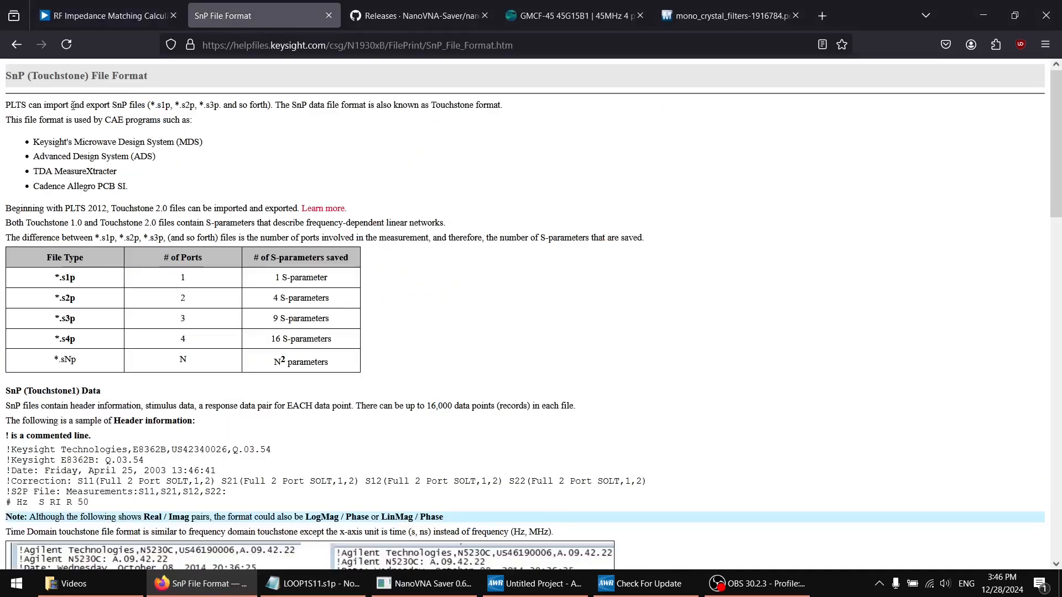
double_click(50, 77)
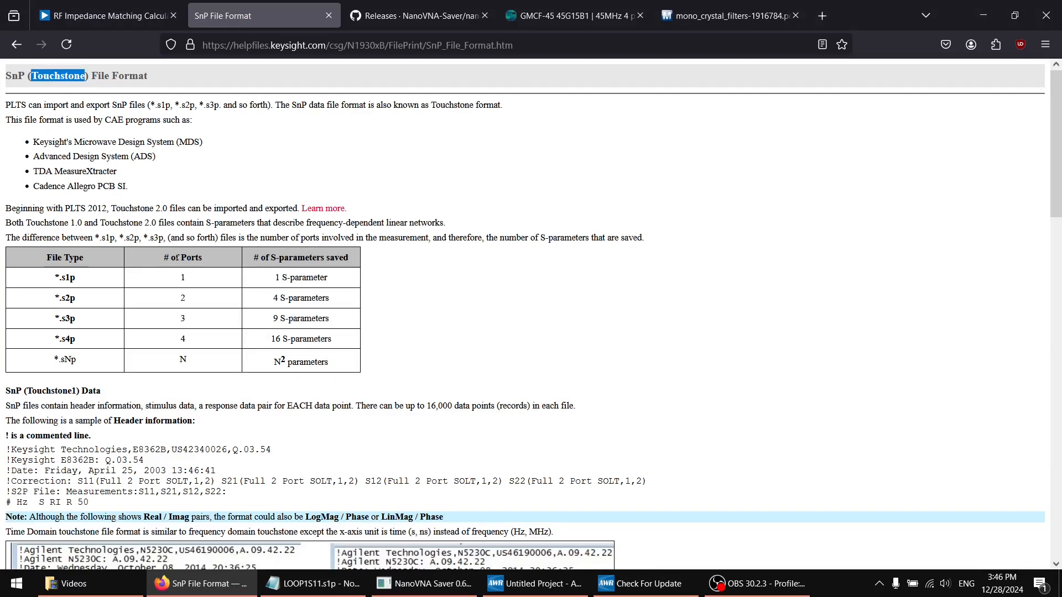
scroll(246, 293, "down", 5)
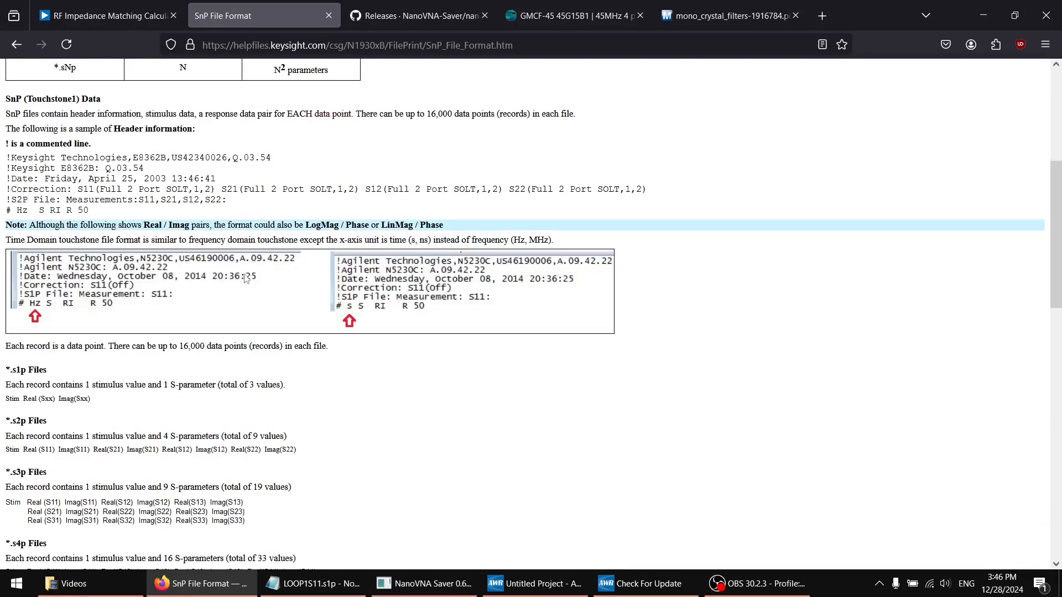
scroll(242, 276, "up", 4)
scroll(243, 271, "down", 3)
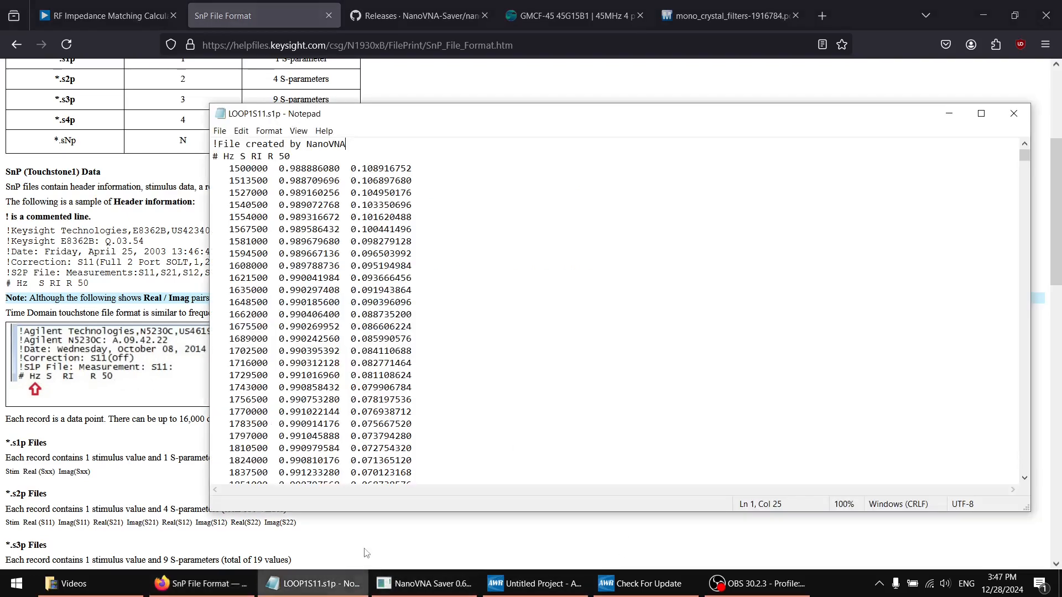
Return to LOOP1S11.s1p in Notepad, clear the other windows off the desktop, and review the header and first data rows
left_click(312, 583)
left_click(982, 15)
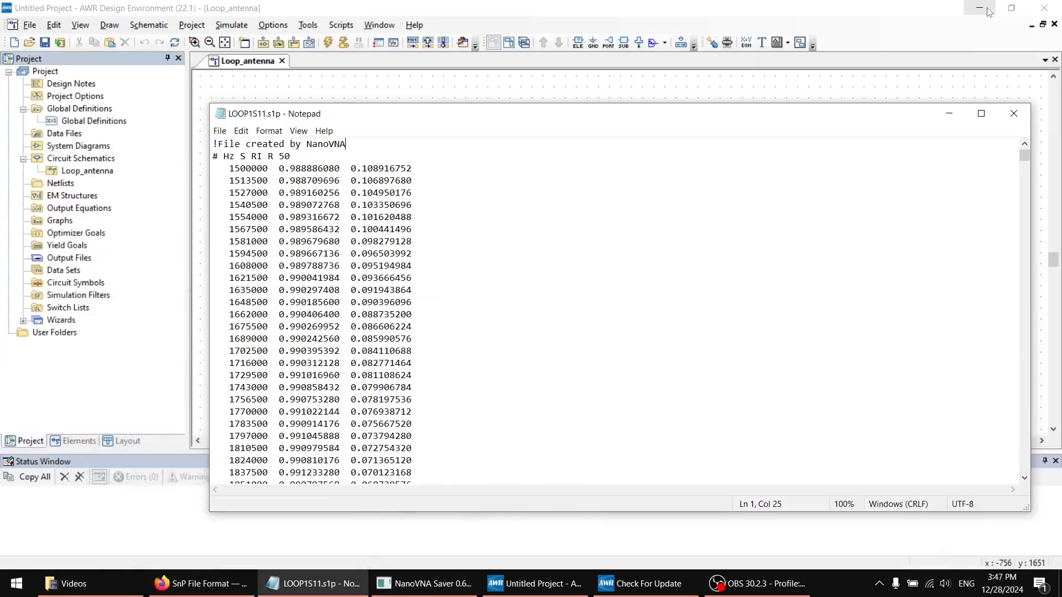
left_click(984, 14)
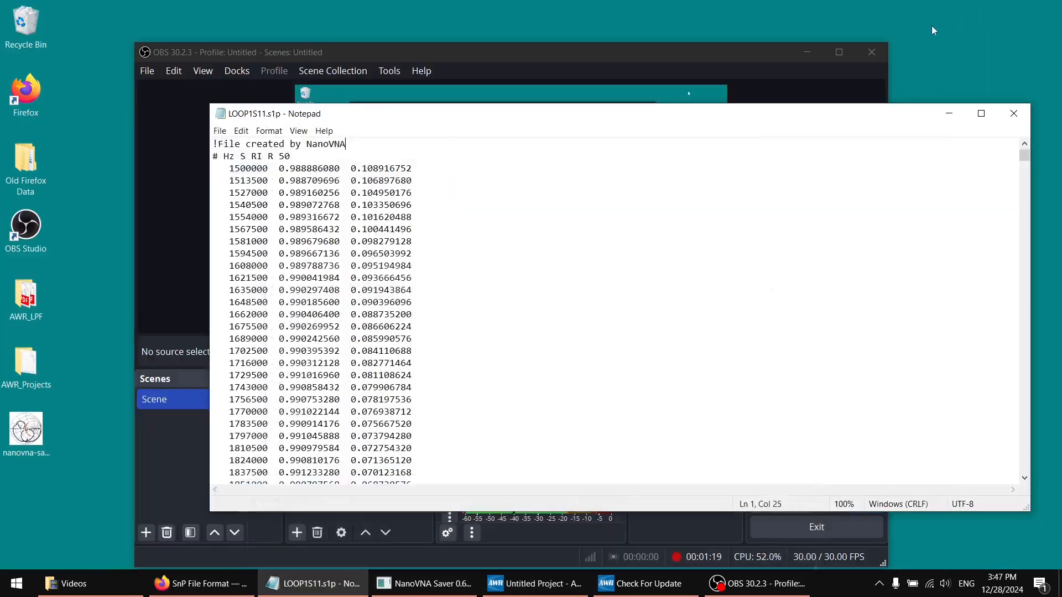
left_click(811, 52)
left_click_drag(757, 113, 602, 142)
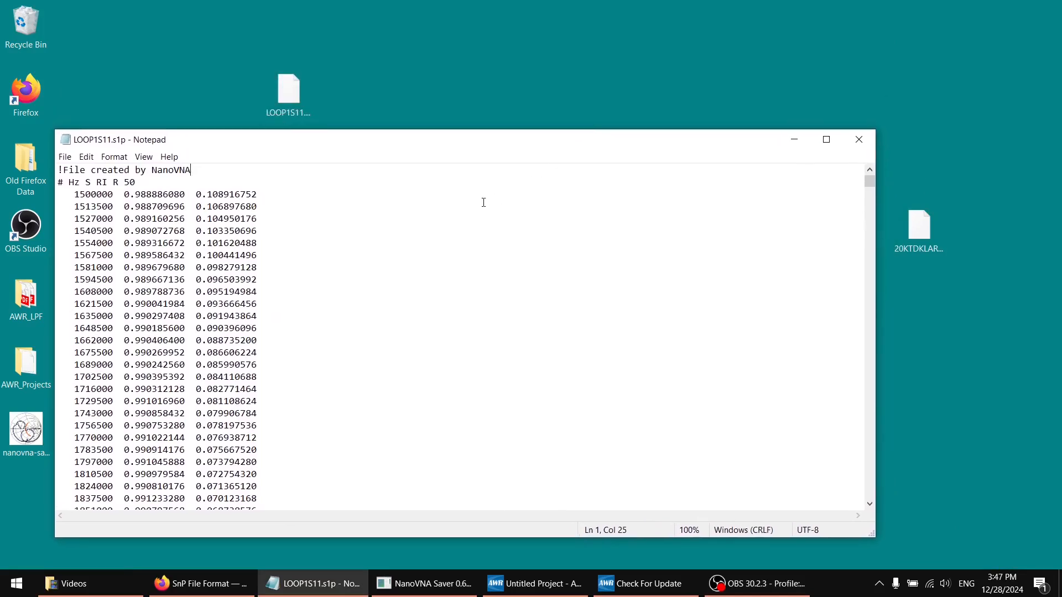
left_click_drag(339, 225, 57, 170)
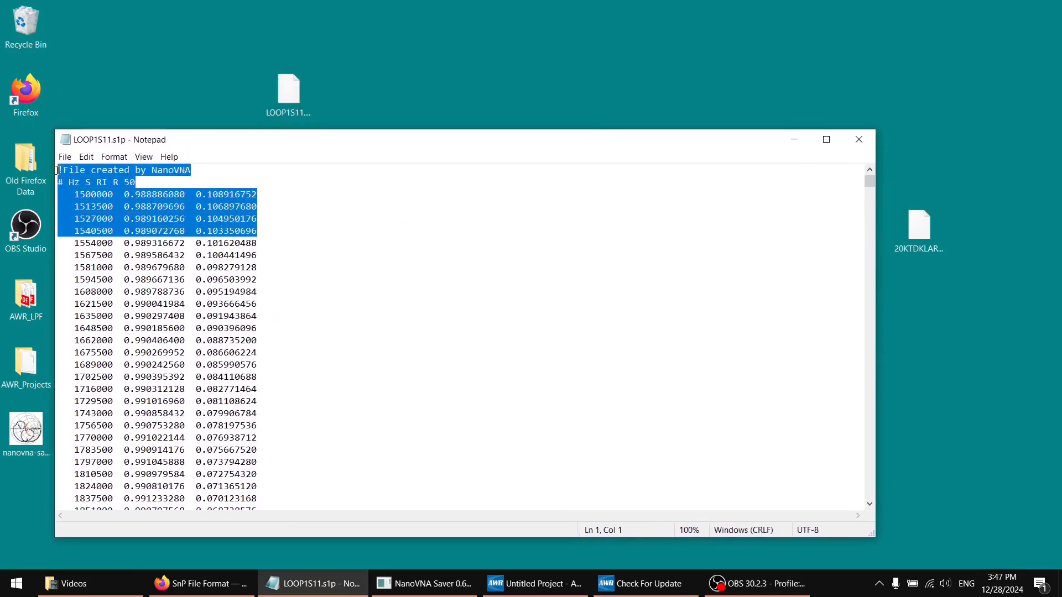
left_click(118, 191)
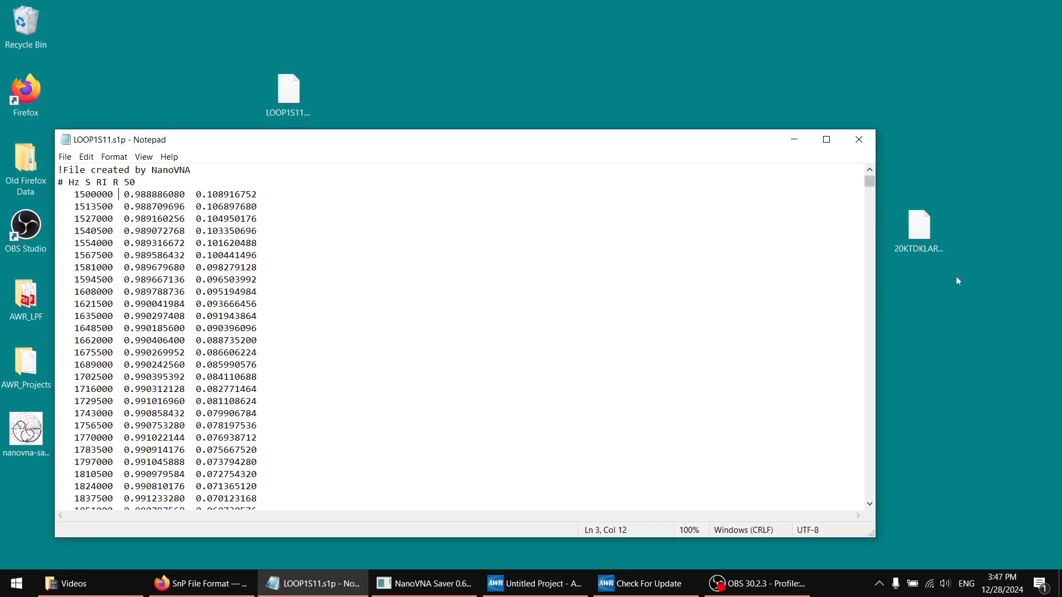
Open the desktop file 20KTDKLARGECSPAR.S2P in Notepad and examine its S11, S21, S12 and S22 header entries and data columns
left_click_drag(920, 237, 801, 247)
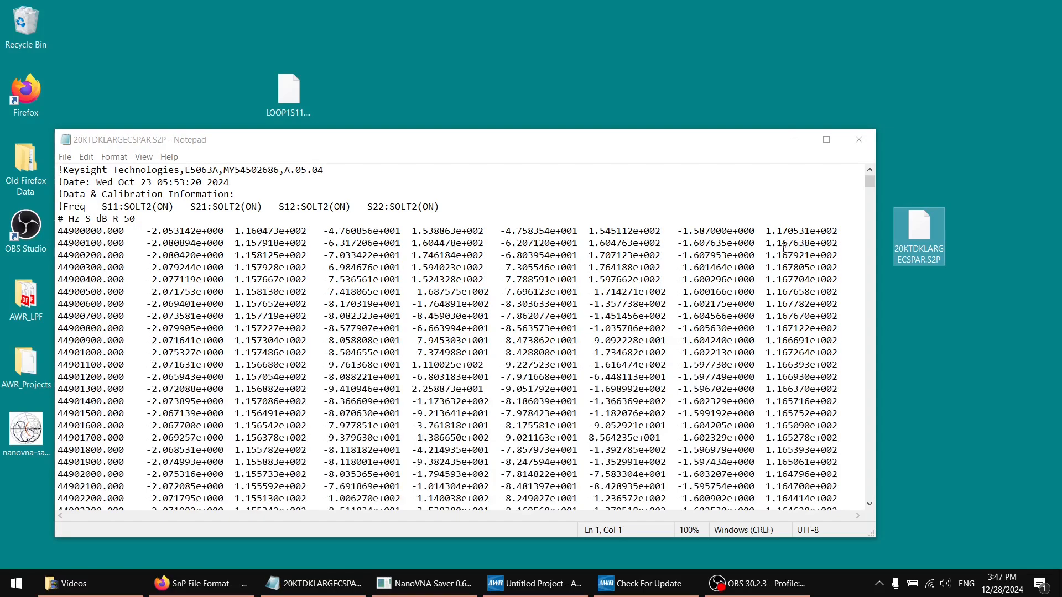
left_click_drag(656, 231, 852, 237)
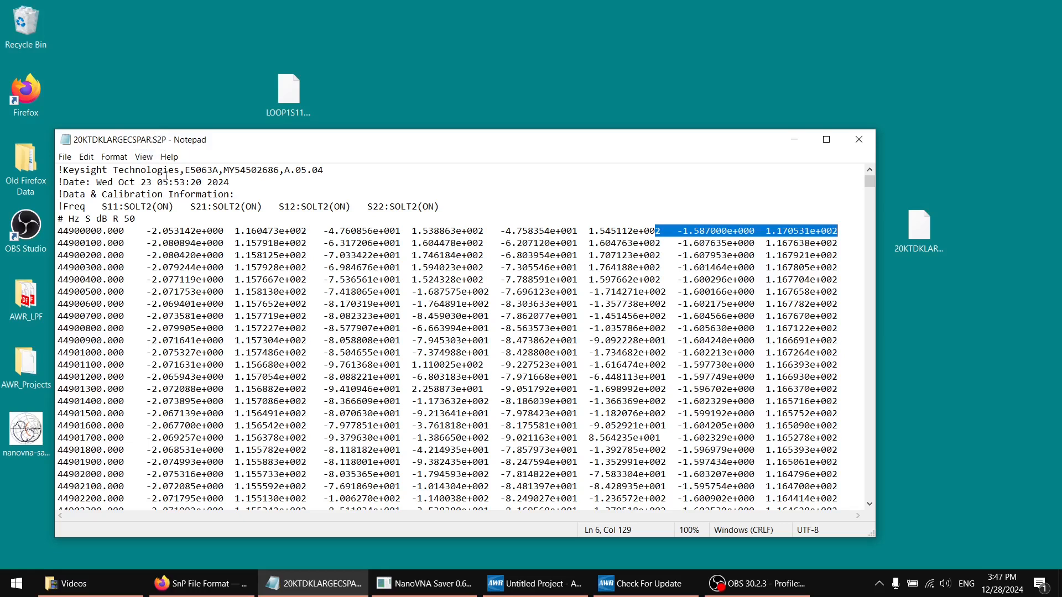
left_click(191, 172)
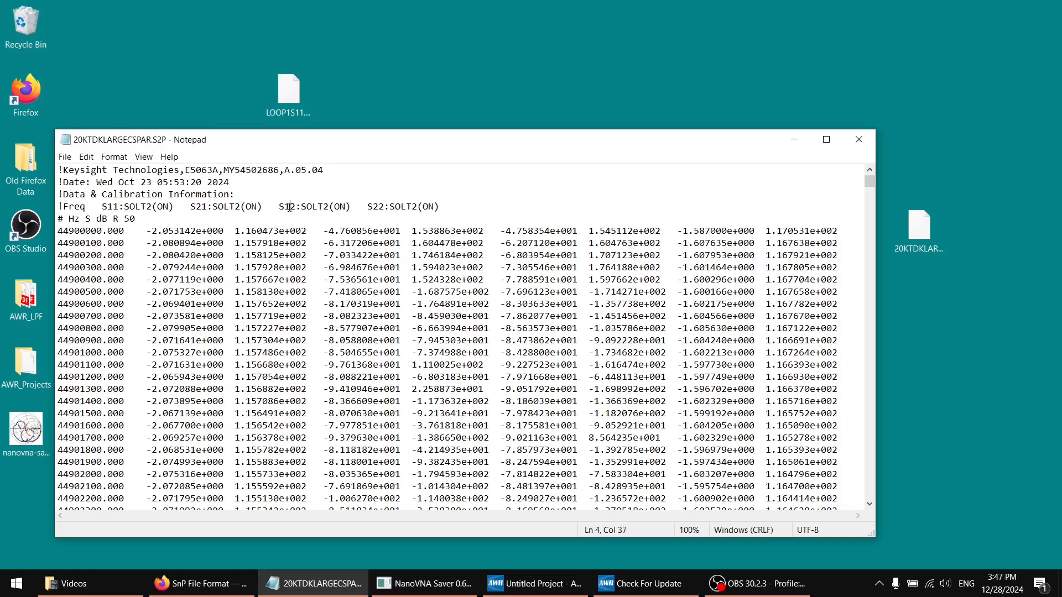
double_click(290, 207)
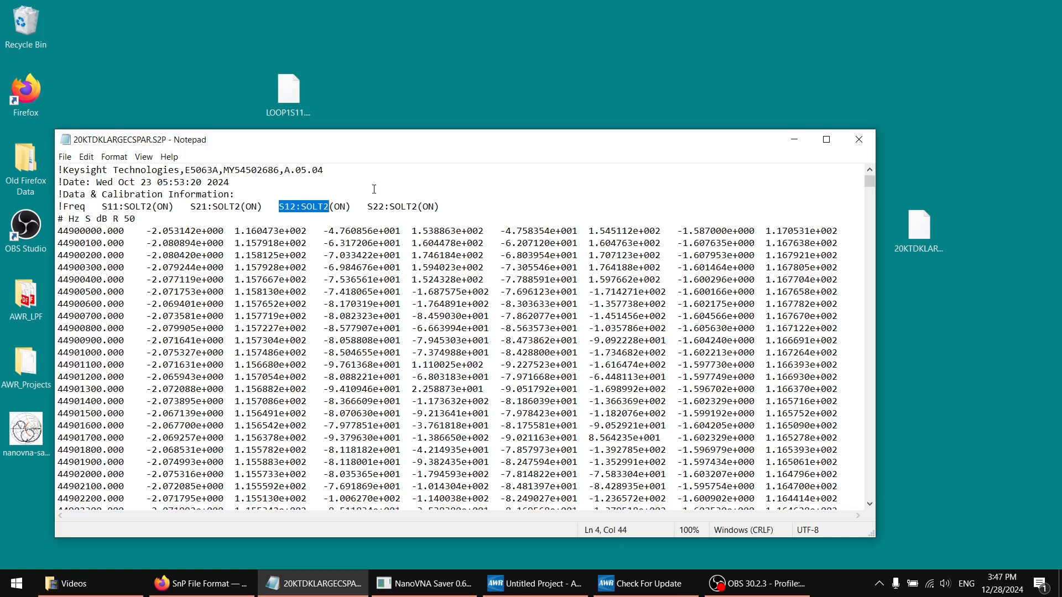
double_click(383, 206)
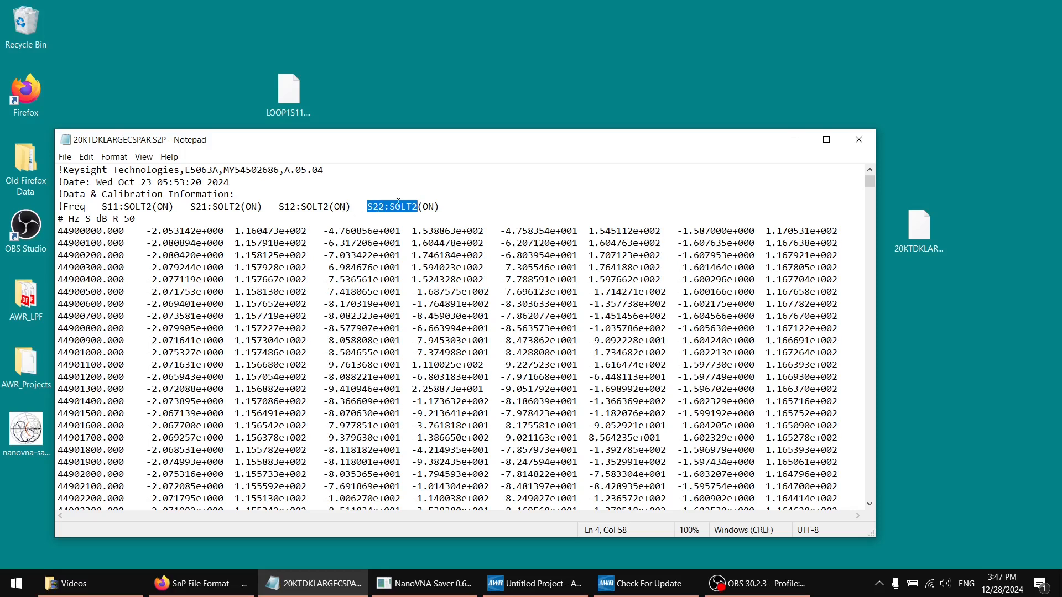
left_click_drag(410, 195, 389, 180)
left_click(402, 187)
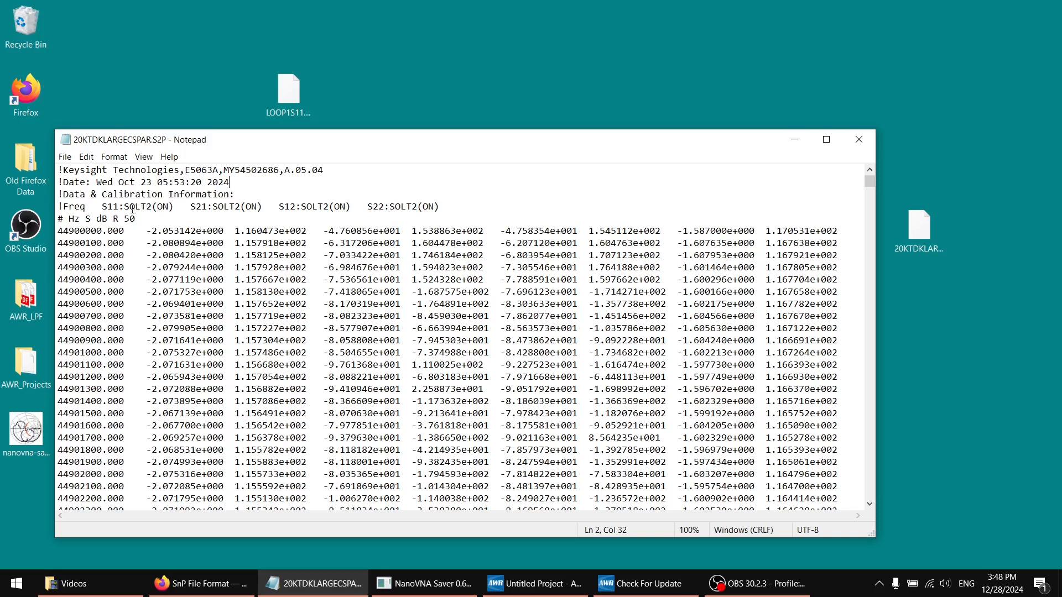
left_click(151, 206)
Reopen LOOP1S11.s1p from the desktop in Notepad and check its header and first data row
left_click_drag(280, 95, 325, 195)
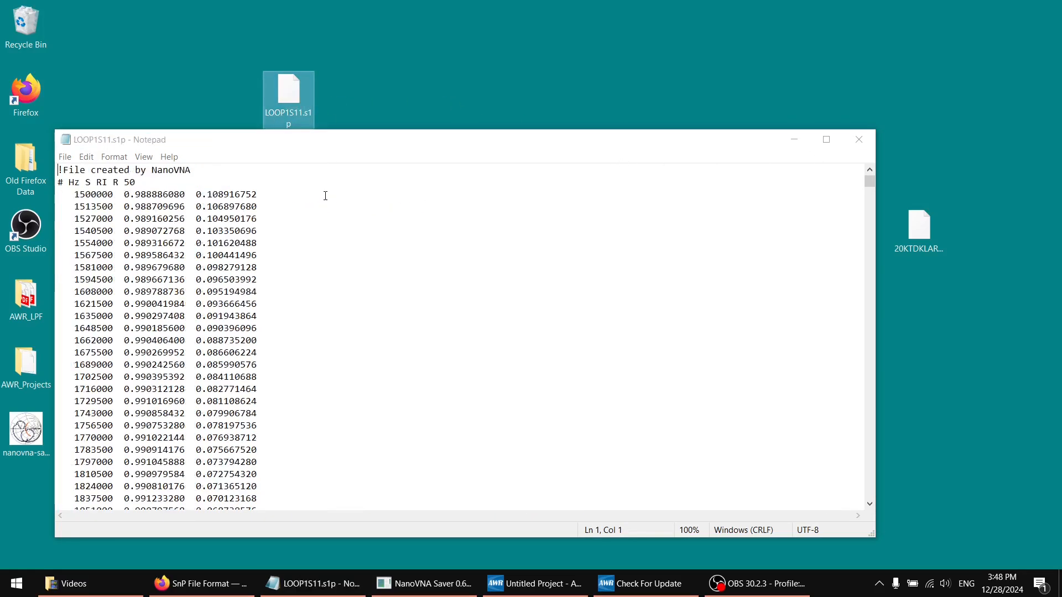
left_click(241, 193)
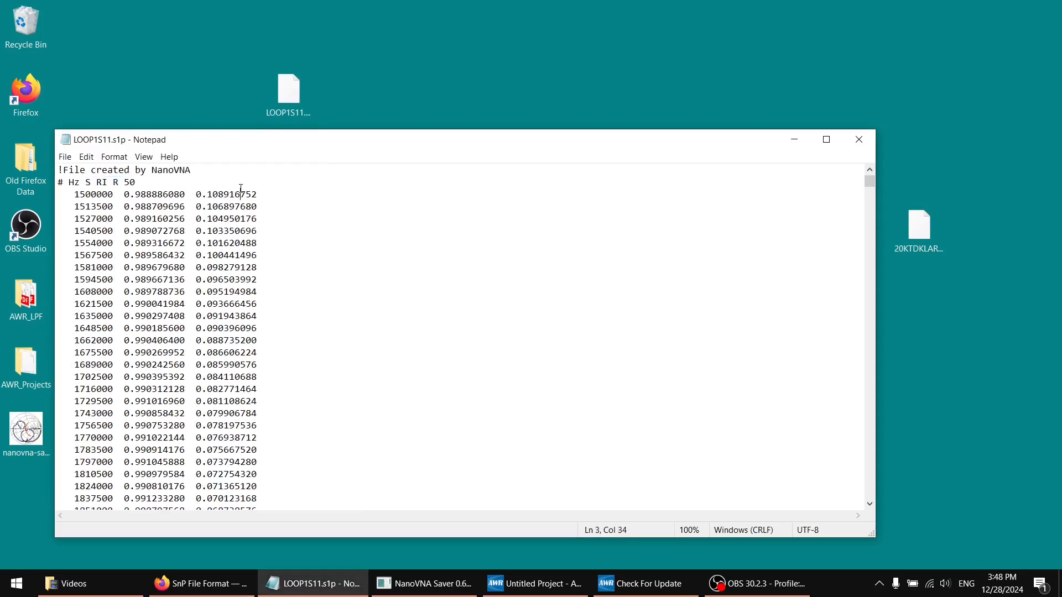
left_click_drag(213, 170, 170, 170)
Switch back to AWR Design Environment, dismiss the update reminder, and return to the Loop_antenna schematic
left_click(607, 585)
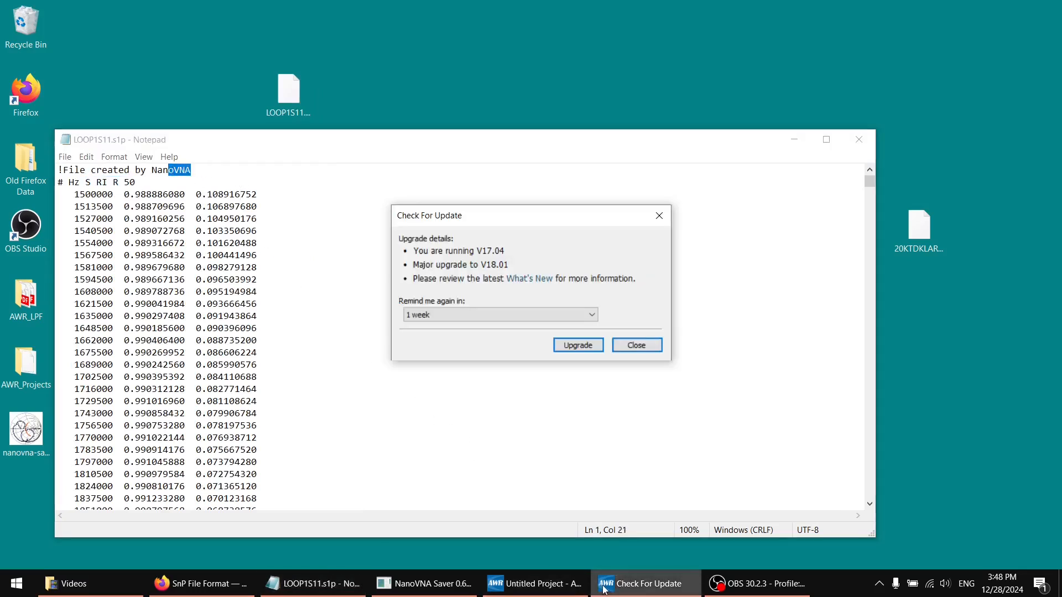
left_click(572, 589)
left_click(617, 582)
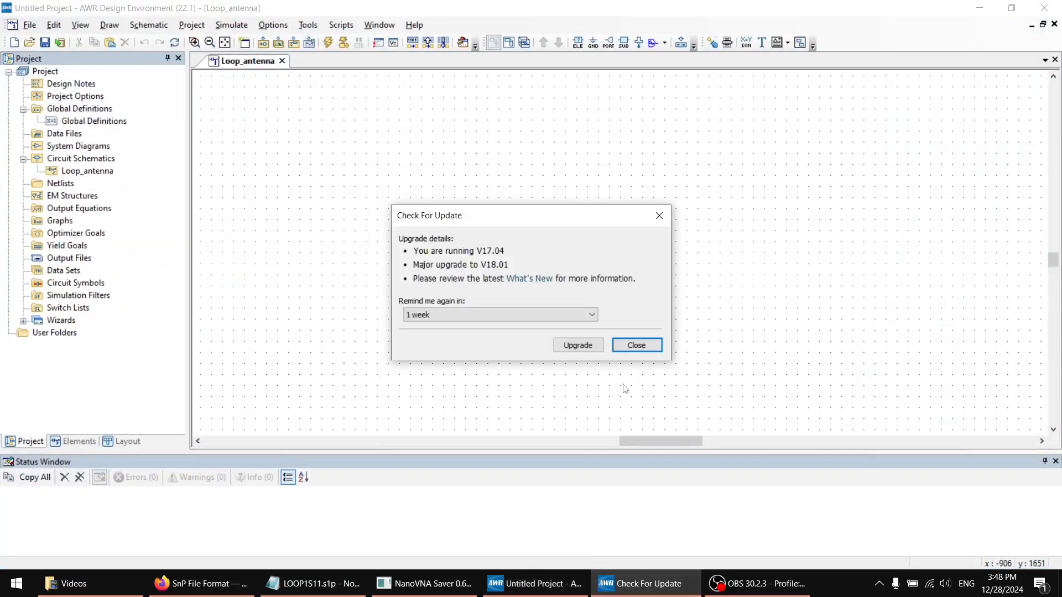
left_click(636, 345)
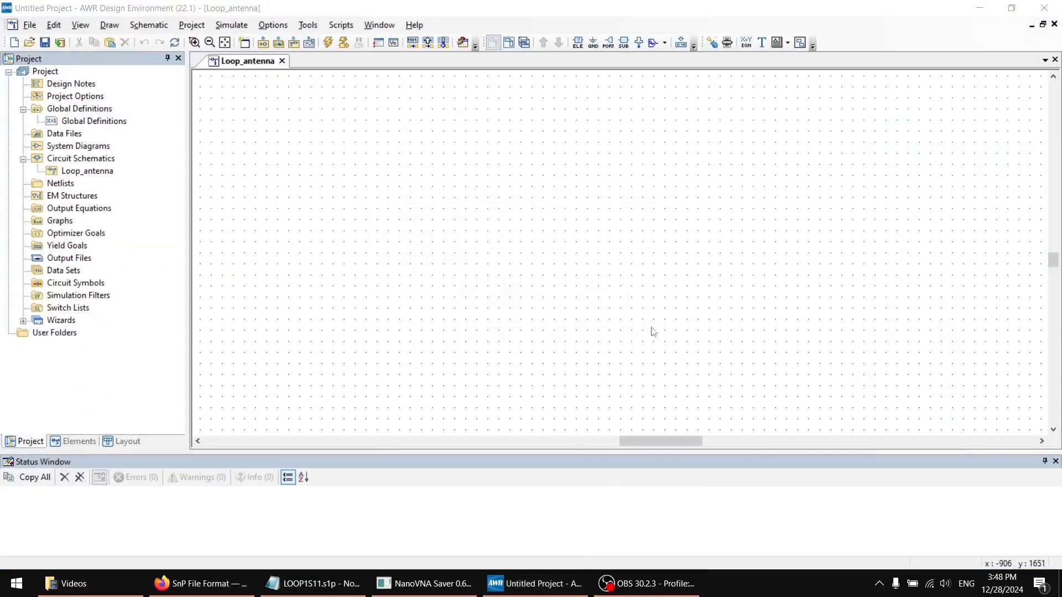
left_click(88, 172)
left_click(348, 171)
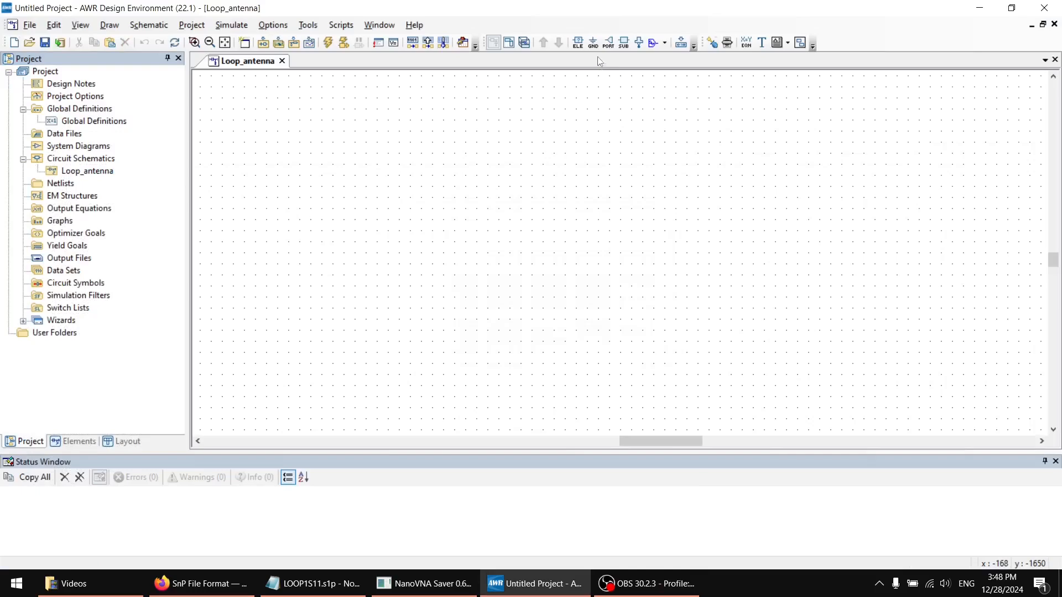
Find the S-parameter block elements with the filter "param" and place an NPORT_F block in the upper middle of the schematic
left_click(578, 43)
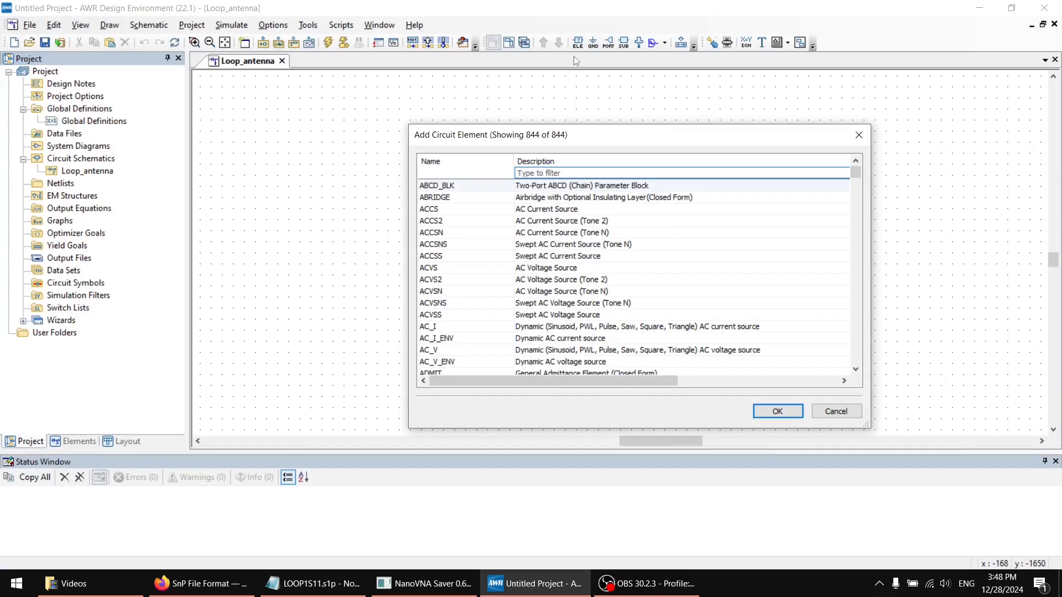
type("param")
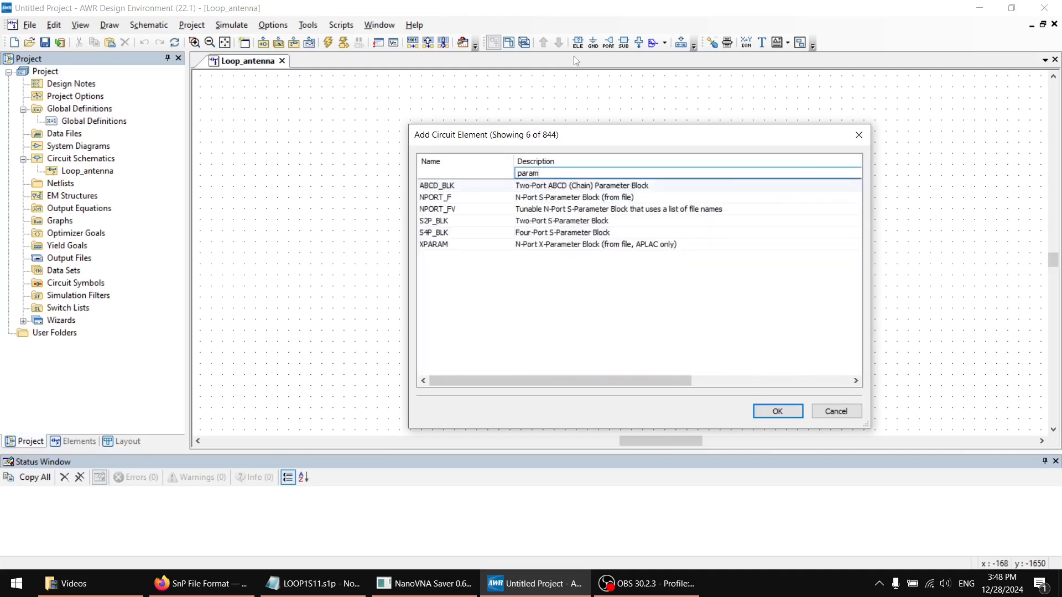
left_click(462, 198)
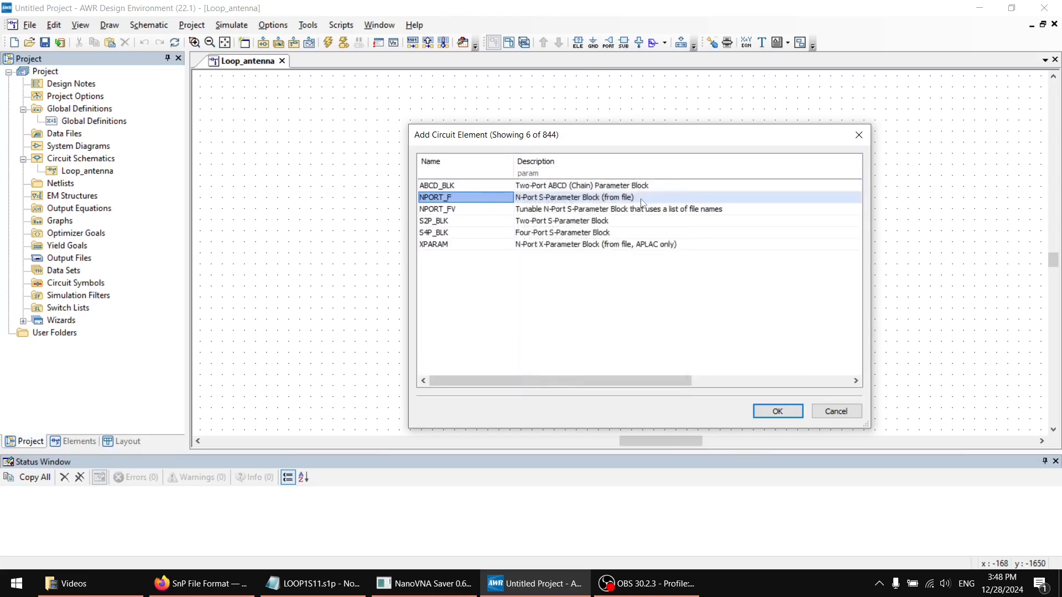
left_click(429, 224)
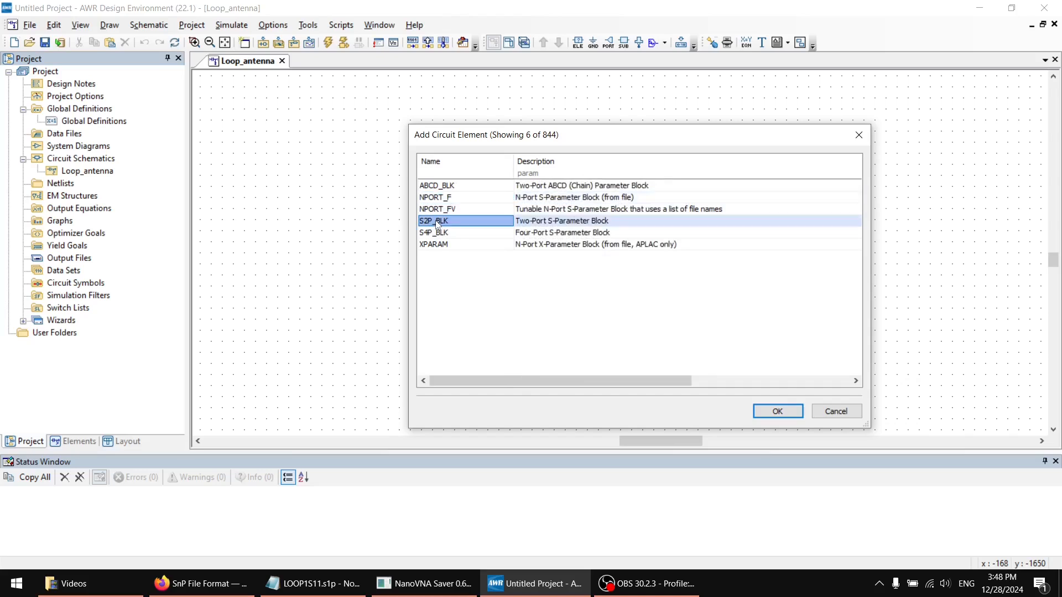
left_click(437, 235)
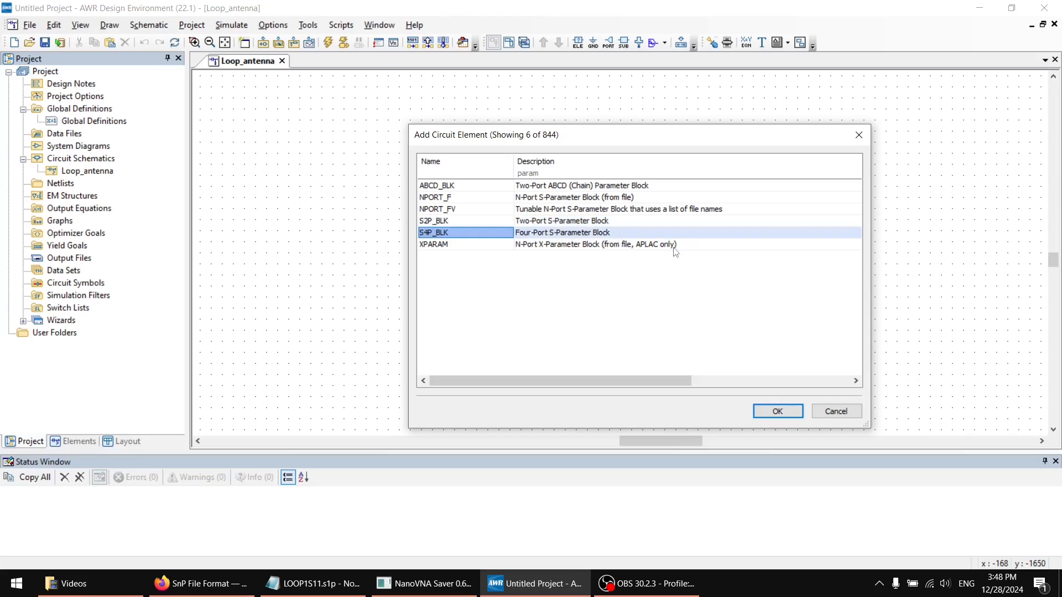
left_click(472, 210)
left_click(483, 197)
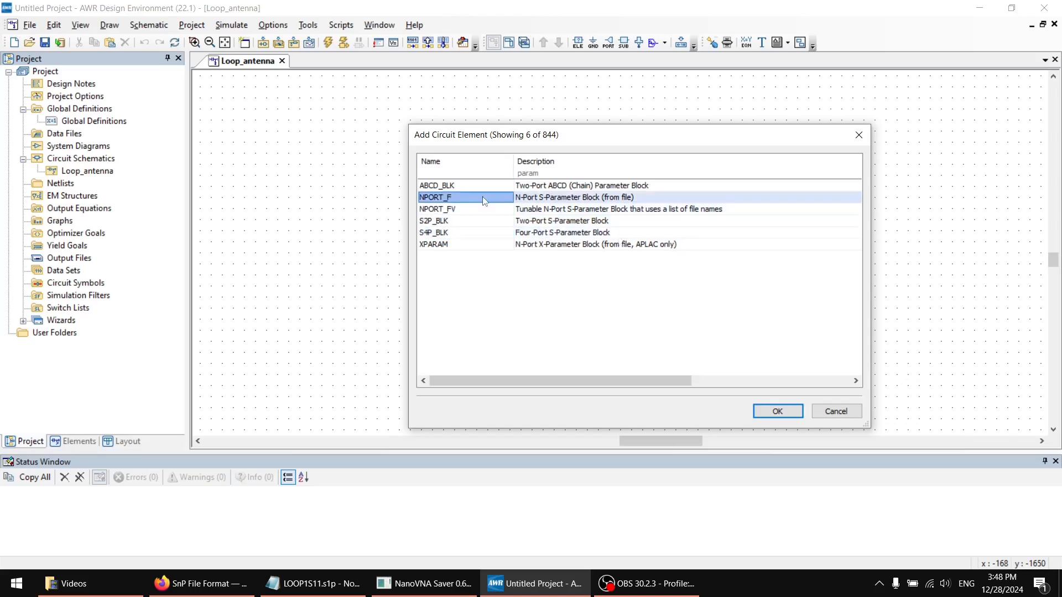
double_click(455, 197)
left_click(524, 196)
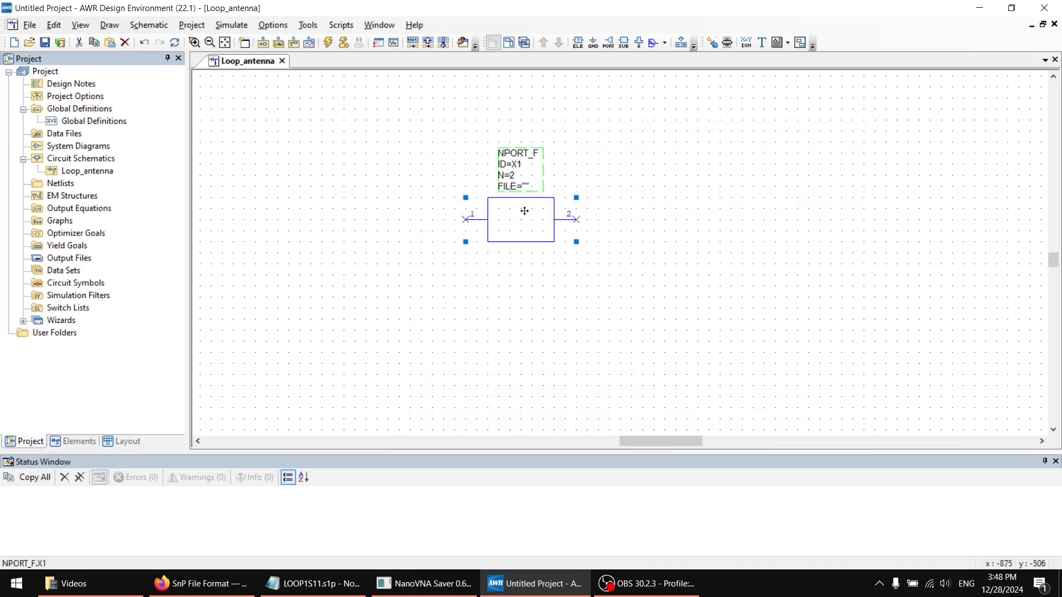
Set the NPORT_F block to 1 port and assign the desktop file LOOP1S11.s1p as its data file
right_click(513, 227)
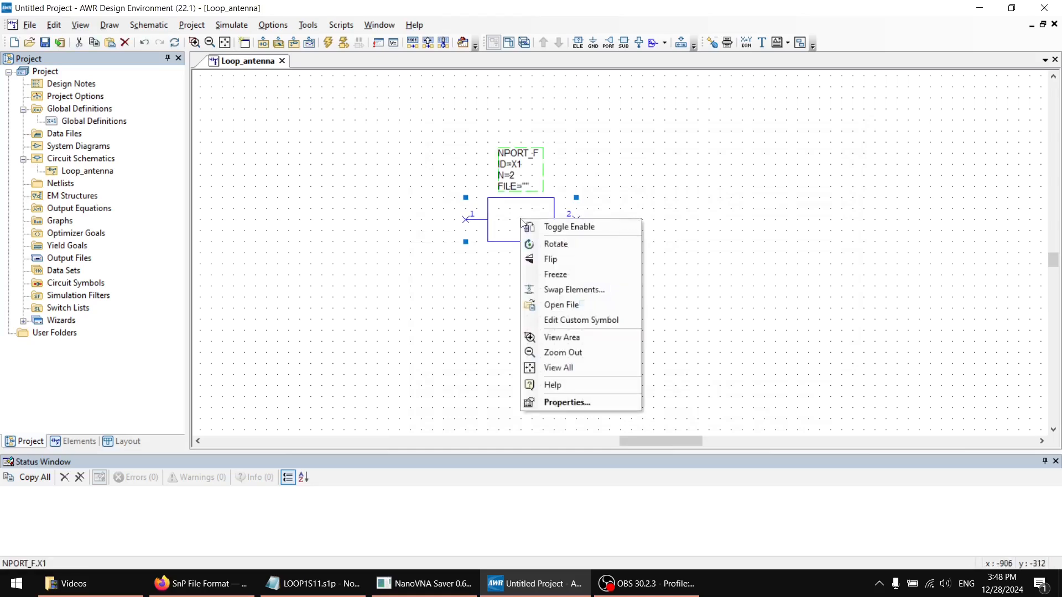
left_click(557, 400)
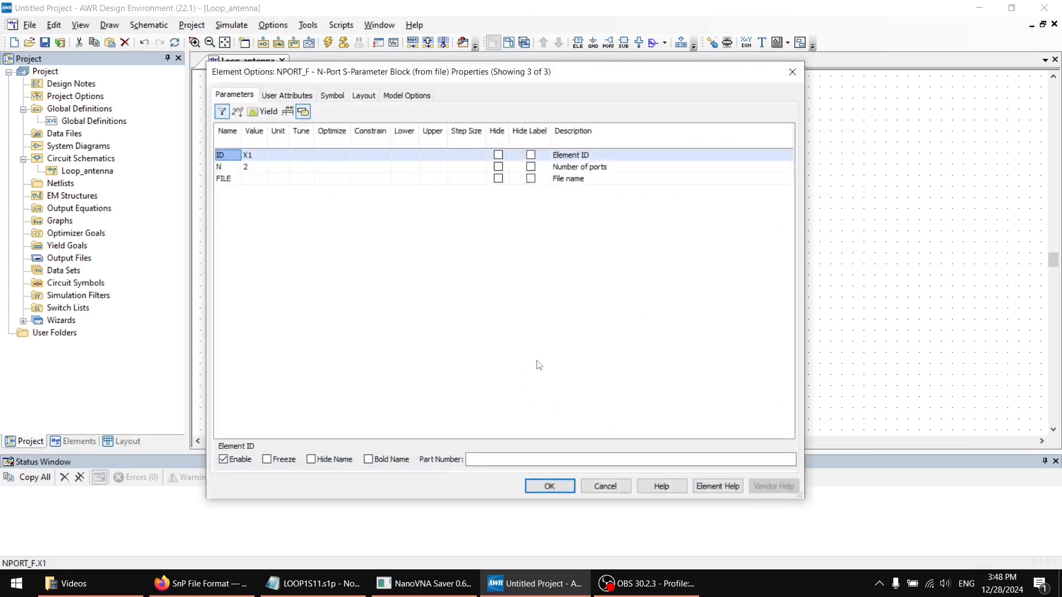
left_click(253, 167)
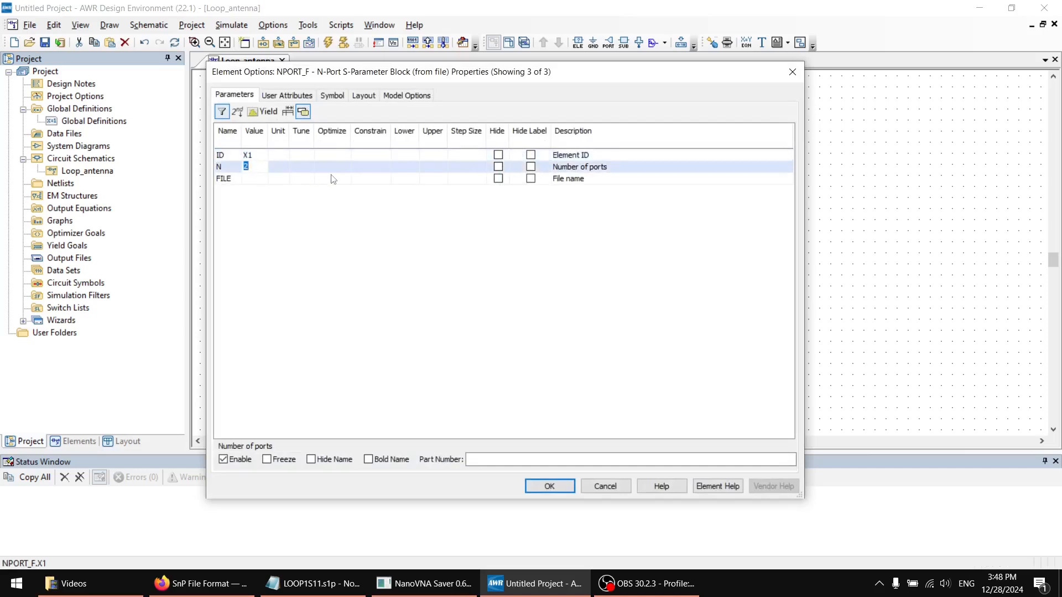
key("Return")
left_click(261, 178)
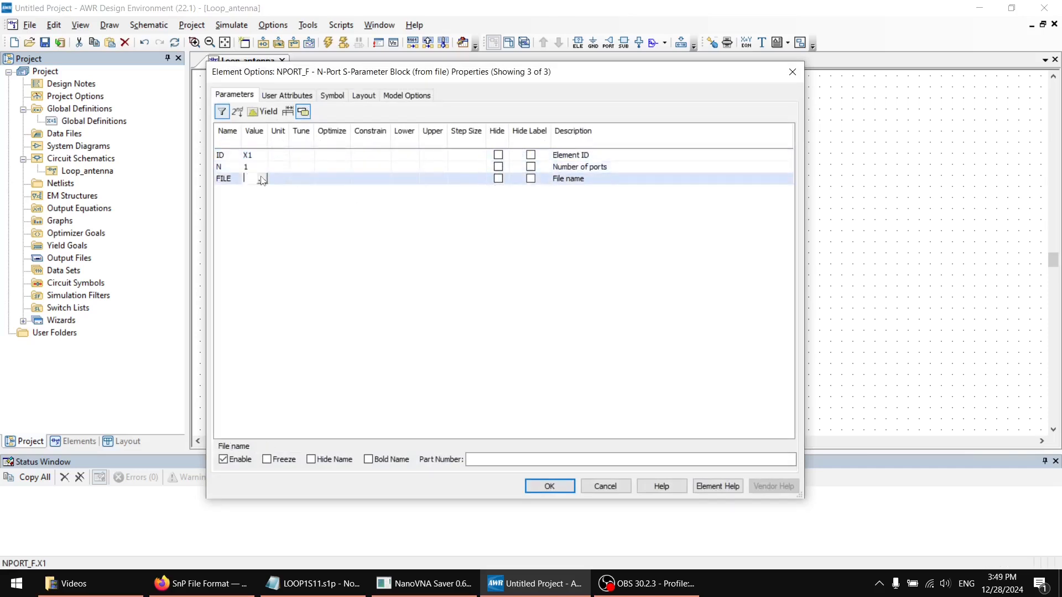
left_click(261, 178)
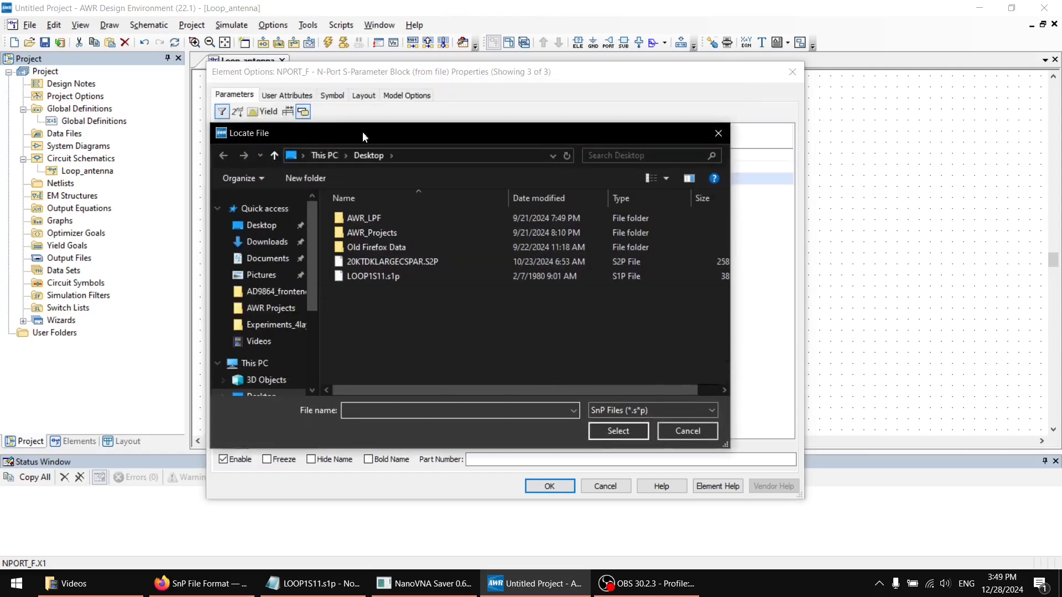
left_click(371, 282)
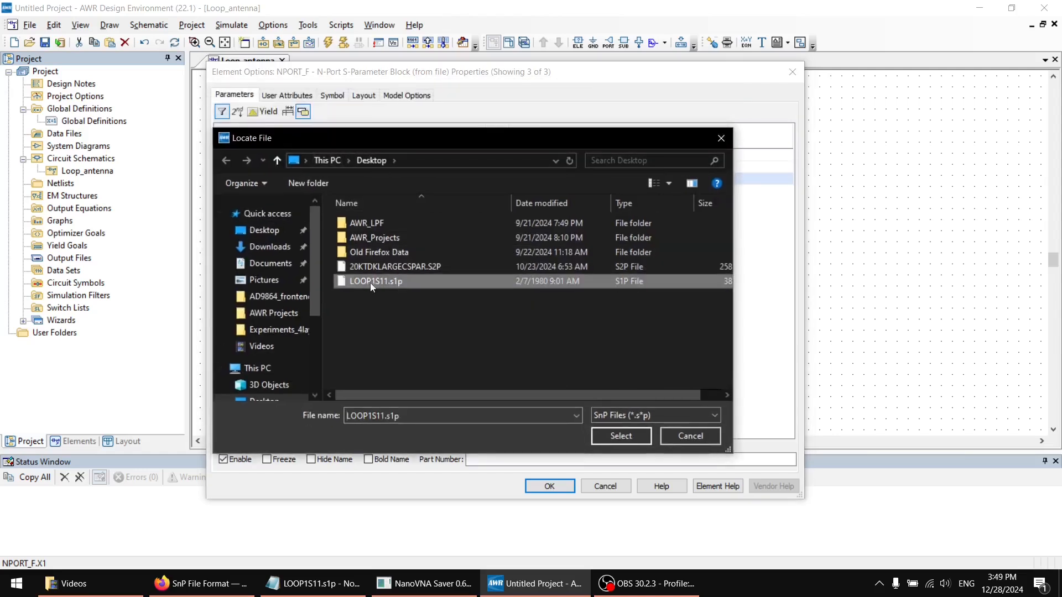
double_click(373, 283)
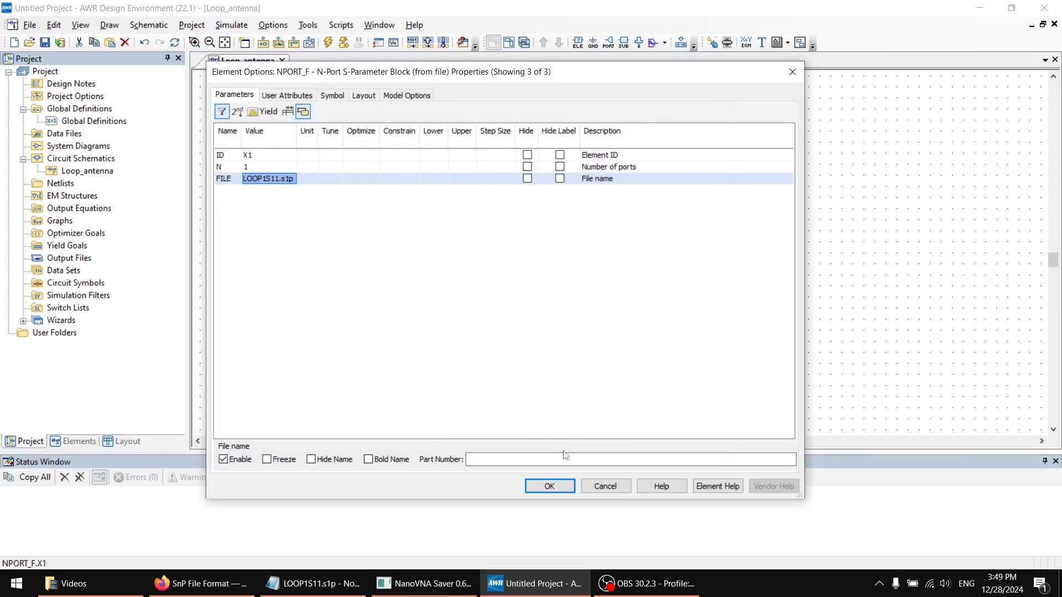
left_click(549, 486)
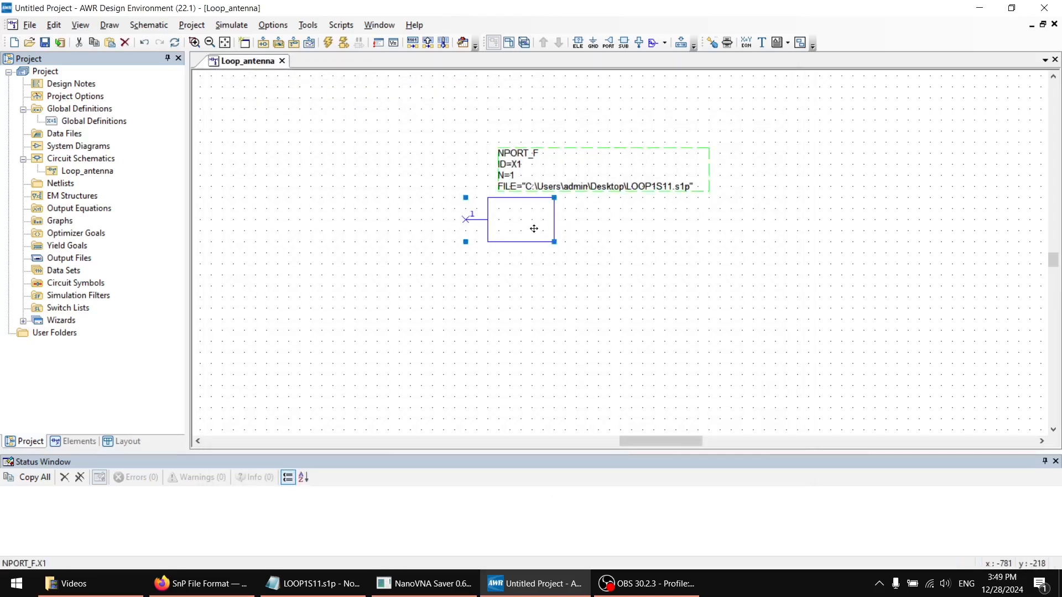
Shift the NPORT_F block right and slightly down, then place a port to its left and wire it to node 1
left_click_drag(534, 227, 609, 238)
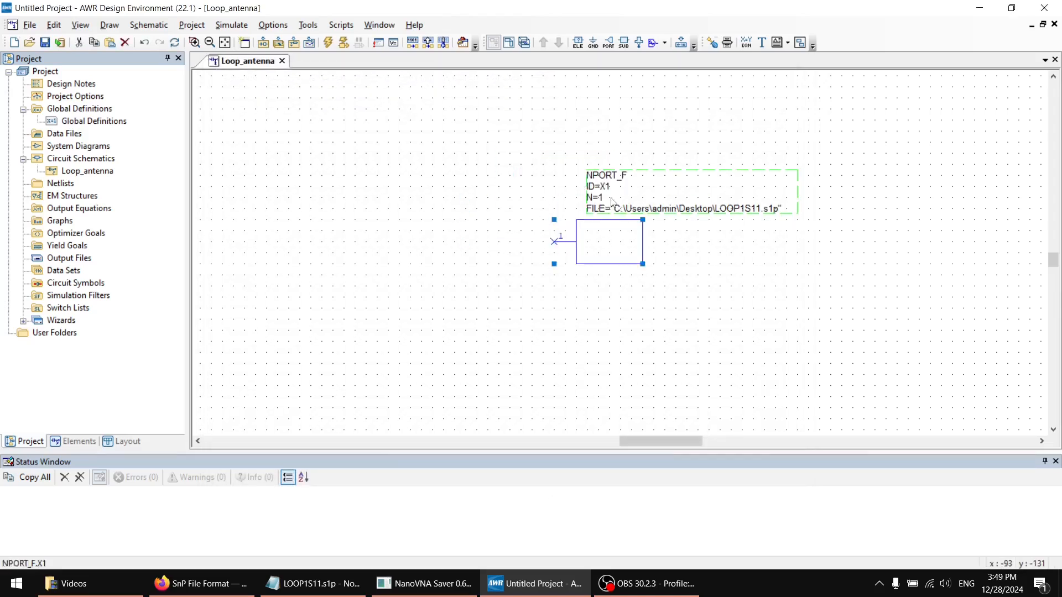
left_click(607, 42)
left_click(478, 226)
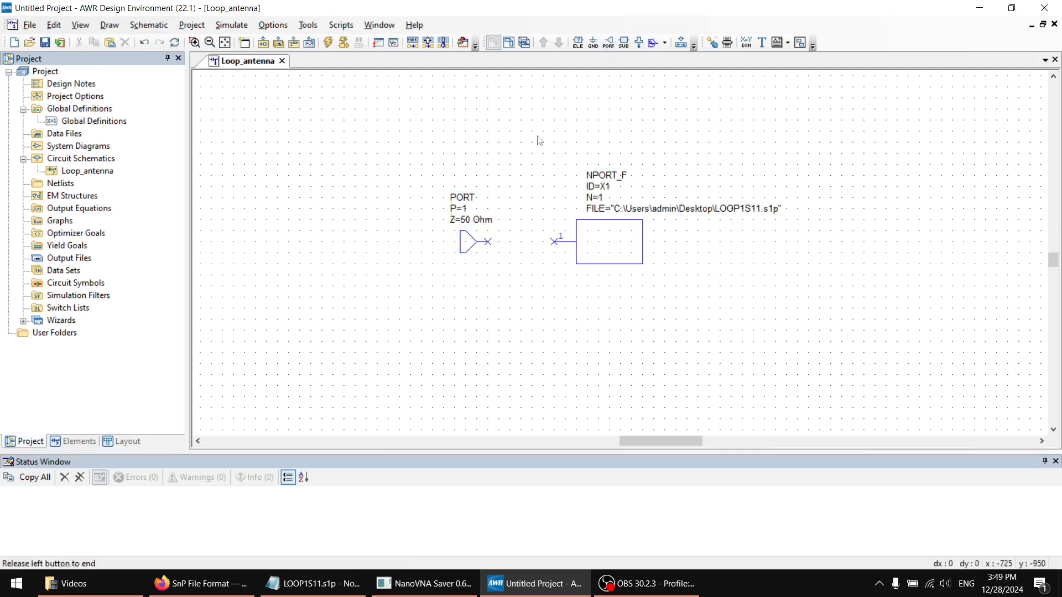
left_click(555, 242)
left_click(487, 242)
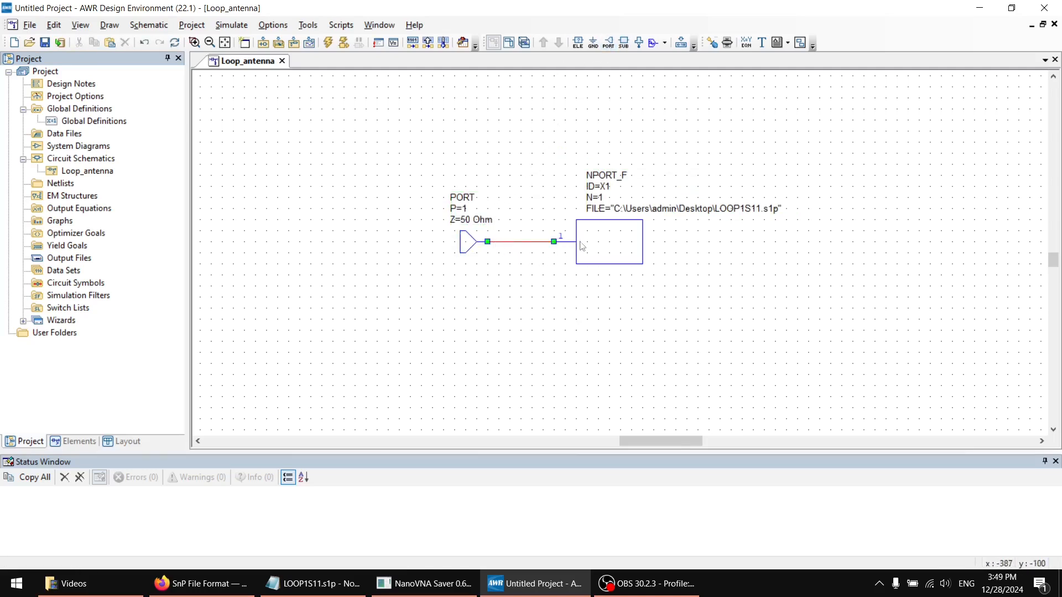
left_click(595, 250)
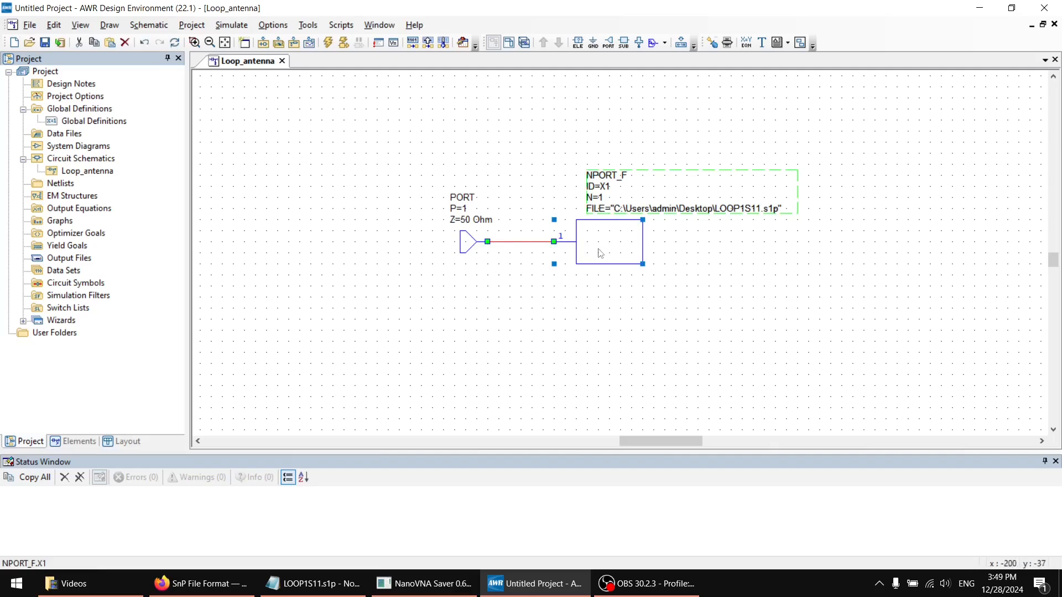
right_click(597, 250)
left_click(616, 436)
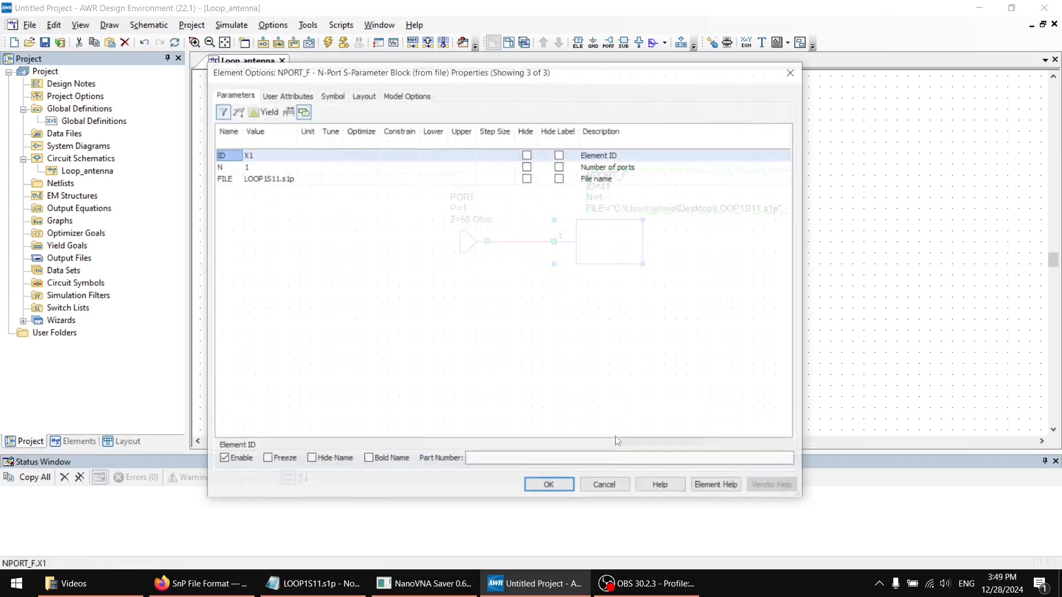
left_click(401, 95)
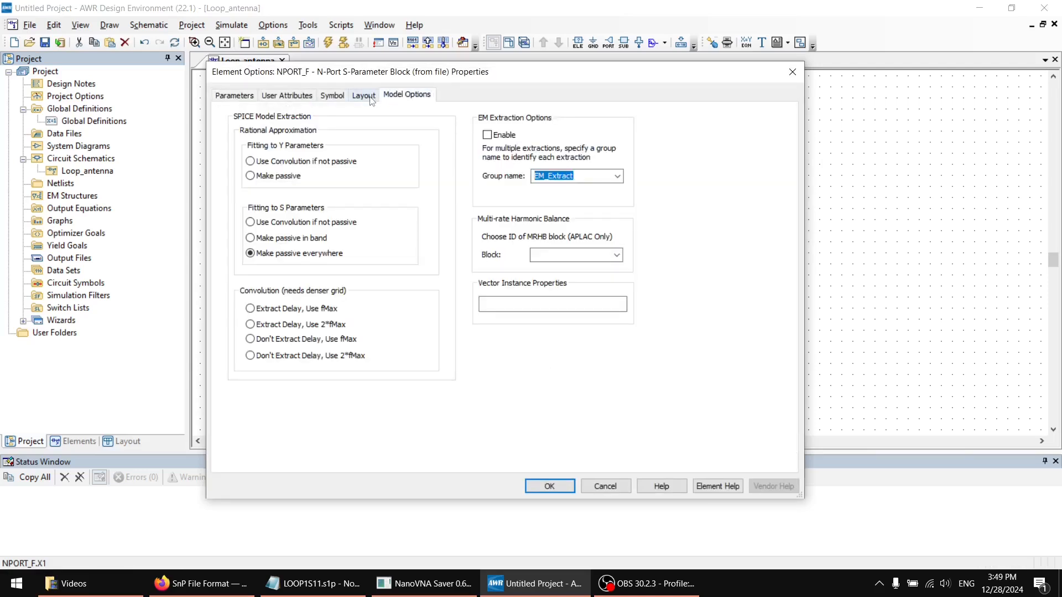
left_click(336, 96)
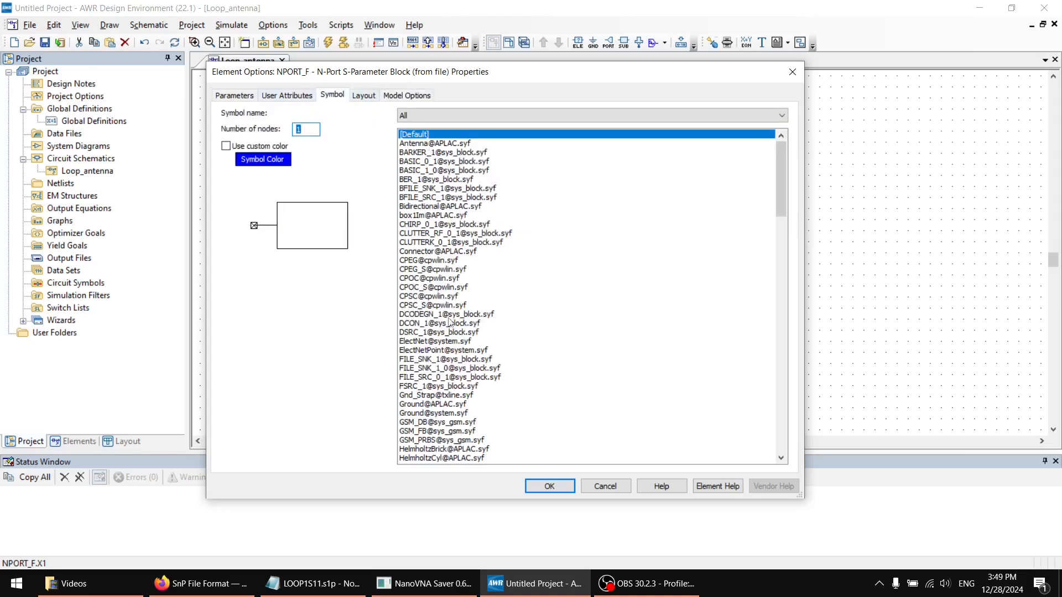
left_click(466, 271)
left_click(464, 341)
left_click(460, 380)
left_click(457, 403)
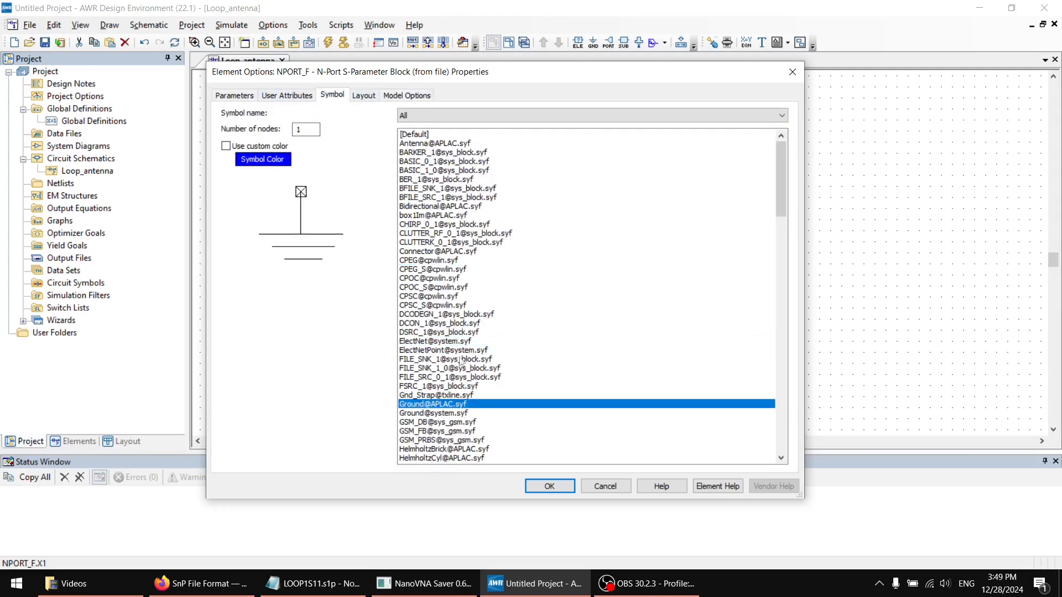
left_click(464, 233)
scroll(468, 286, "down", 1)
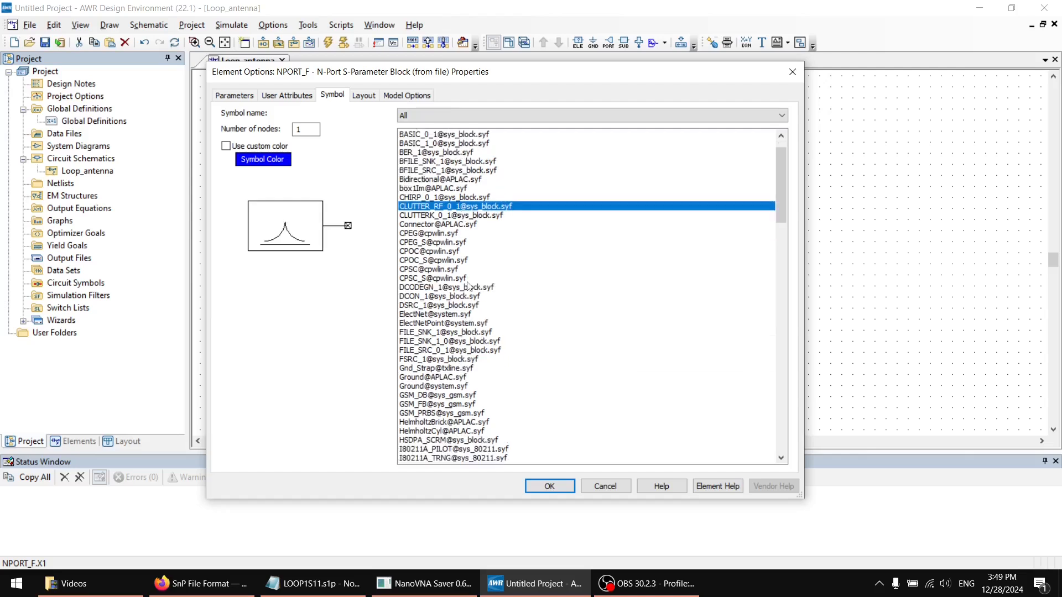
scroll(459, 374, "down", 6)
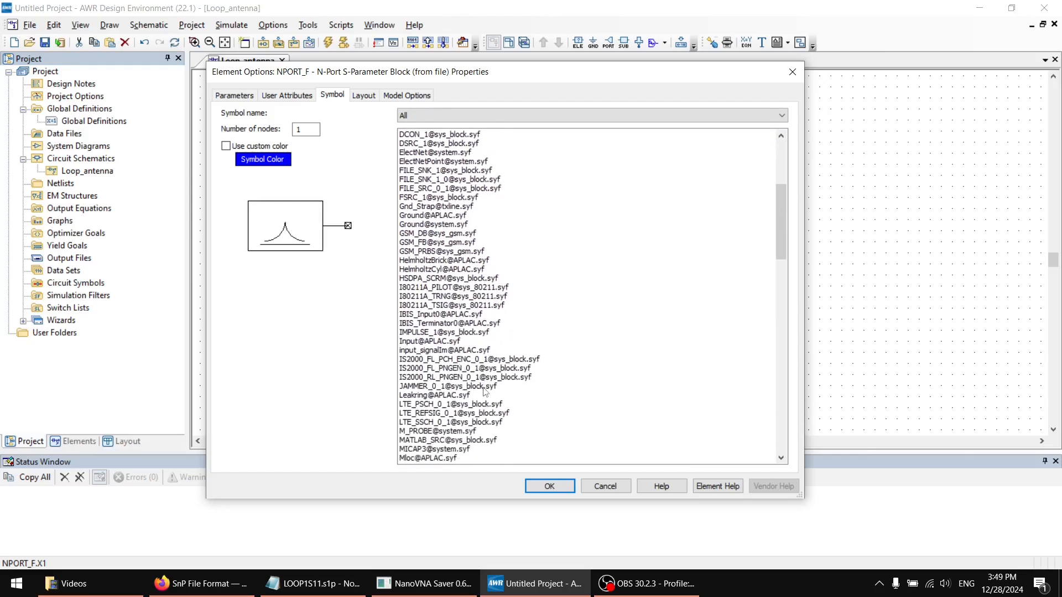
left_click(487, 386)
scroll(495, 390, "down", 4)
scroll(497, 392, "up", 11)
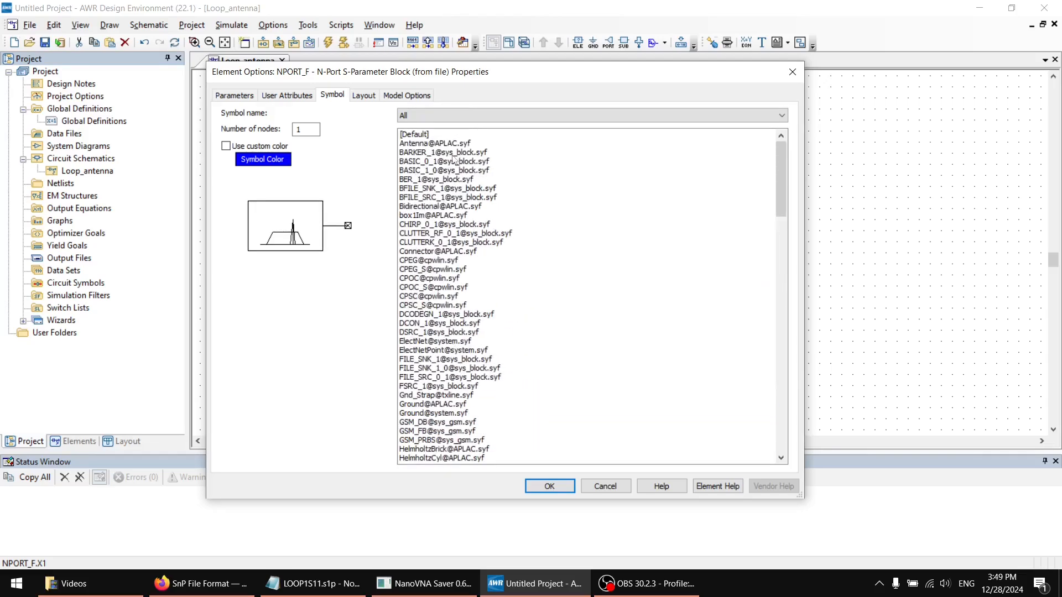
left_click(440, 145)
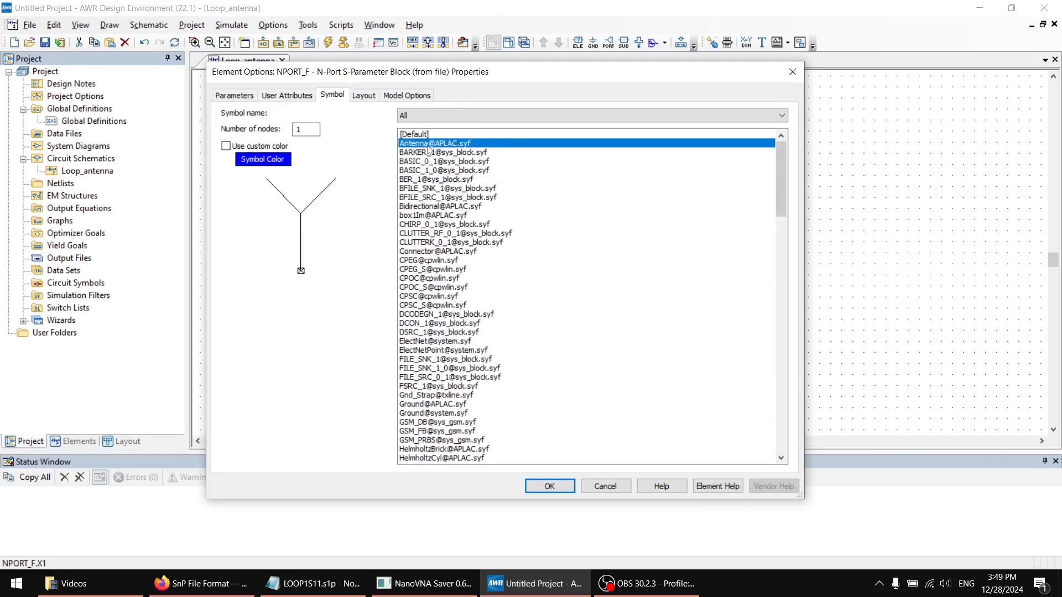
left_click(550, 486)
Lower the port below the antenna's node and move the whole circuit toward the upper left of the schematic
left_click_drag(464, 241, 464, 287)
left_click_drag(722, 357, 450, 164)
left_click(556, 185, "ctrl")
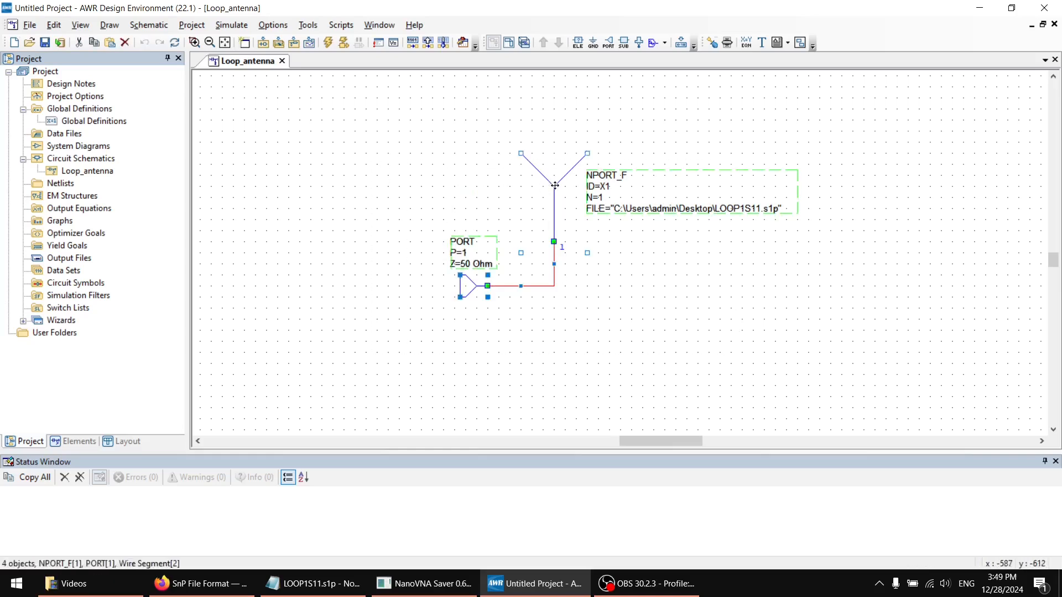
left_click_drag(556, 185, 400, 141)
Create a rectangular graph named RectangularS11
left_click(53, 220)
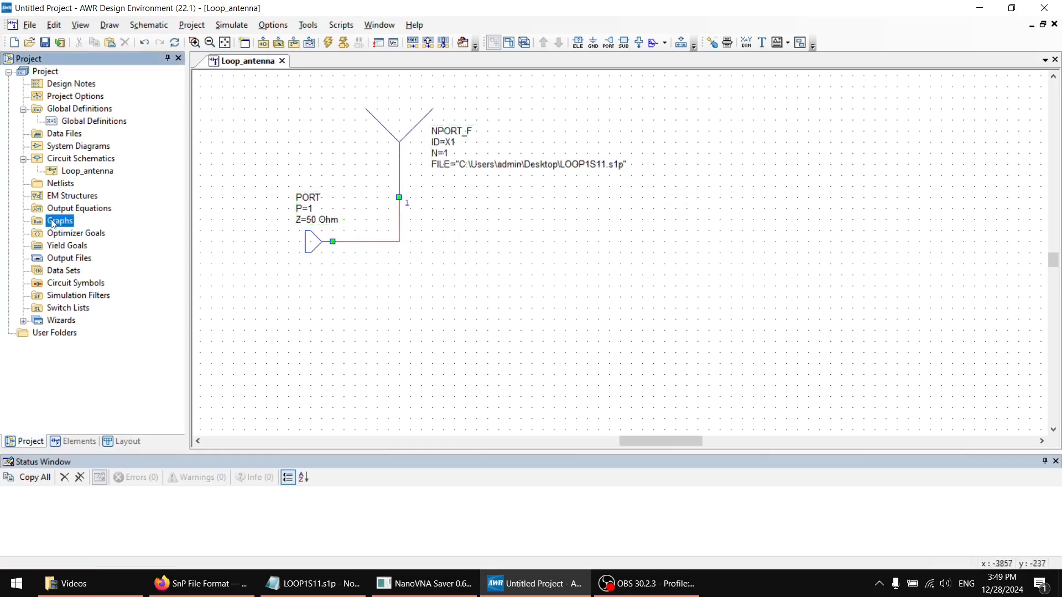
right_click(53, 221)
left_click(87, 229)
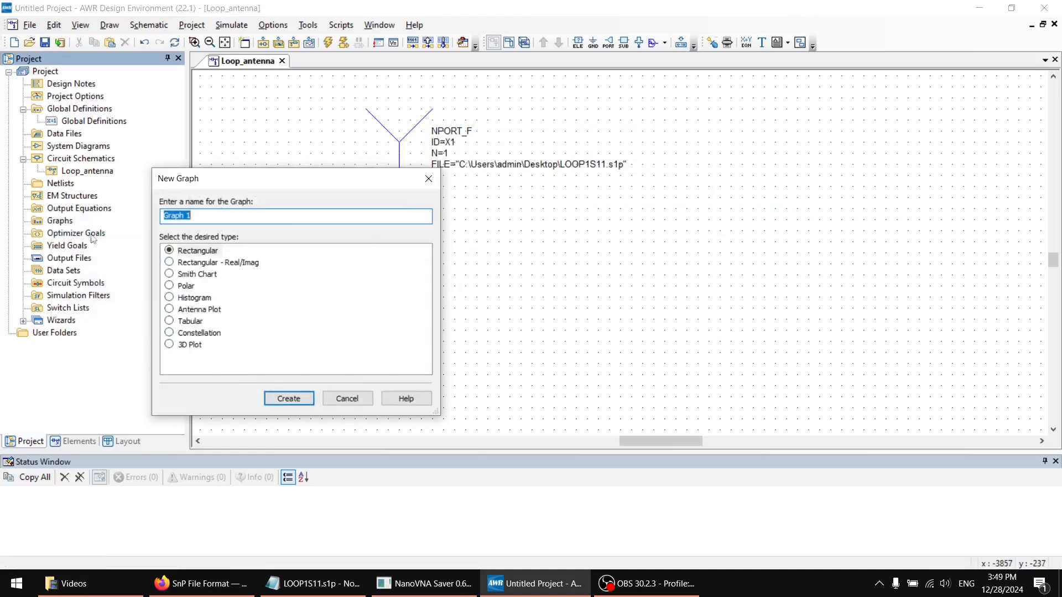
left_click_drag(266, 185, 652, 189)
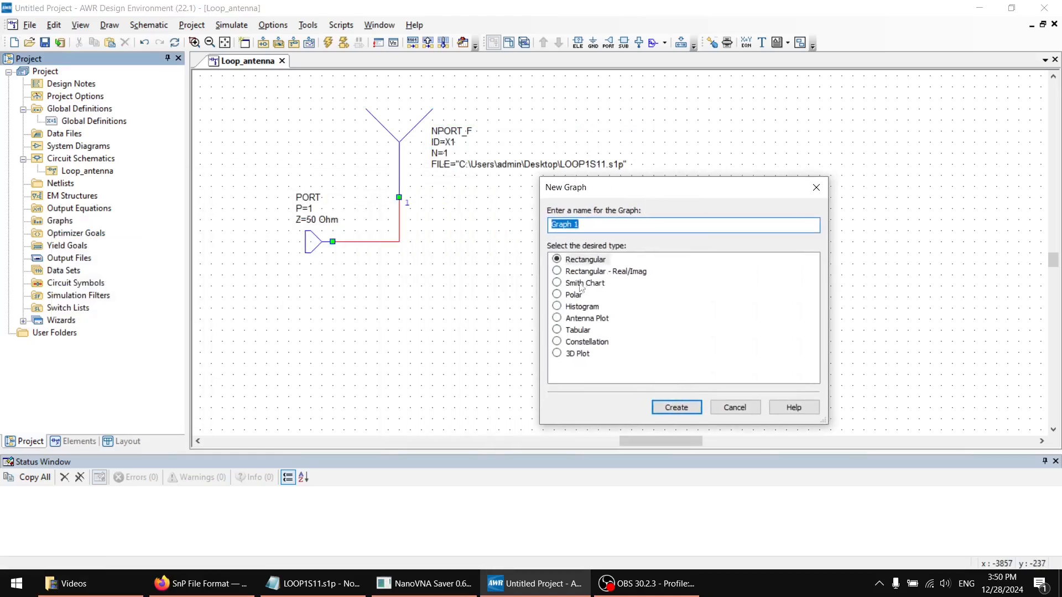
left_click_drag(589, 220, 538, 225)
type("RectangularS11")
left_click(676, 408)
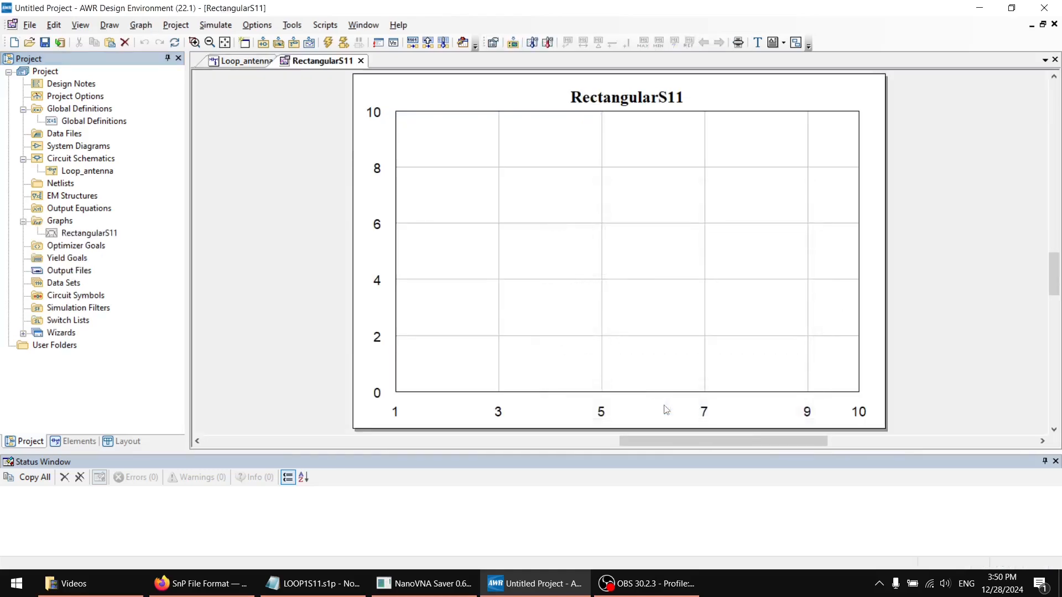
Add an S-parameter measurement from port 1 to port 1, magnitude in dB, for all sources to the RectangularS11 graph
right_click(97, 236)
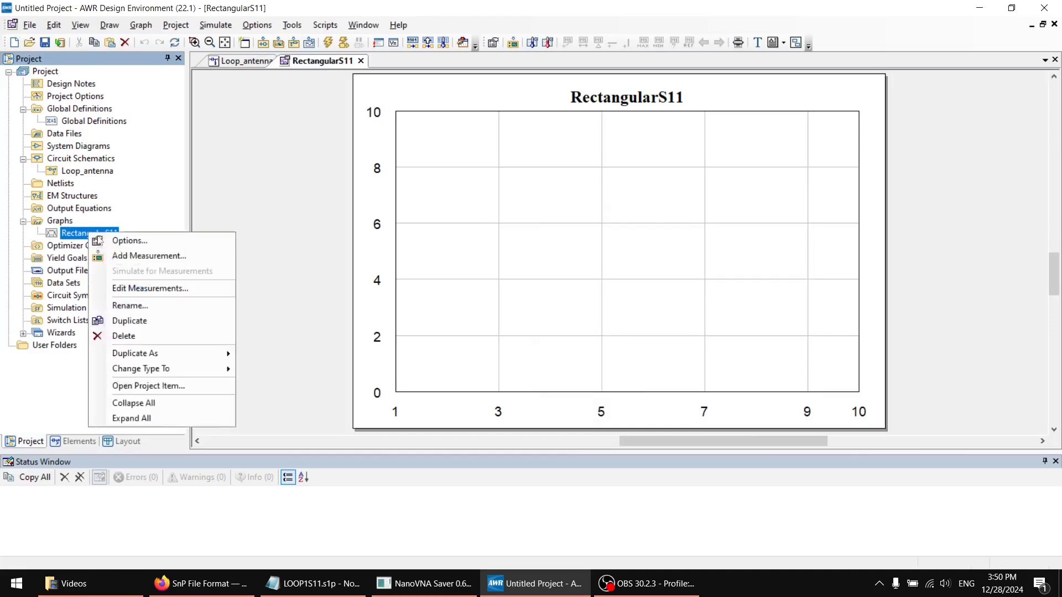
left_click(133, 256)
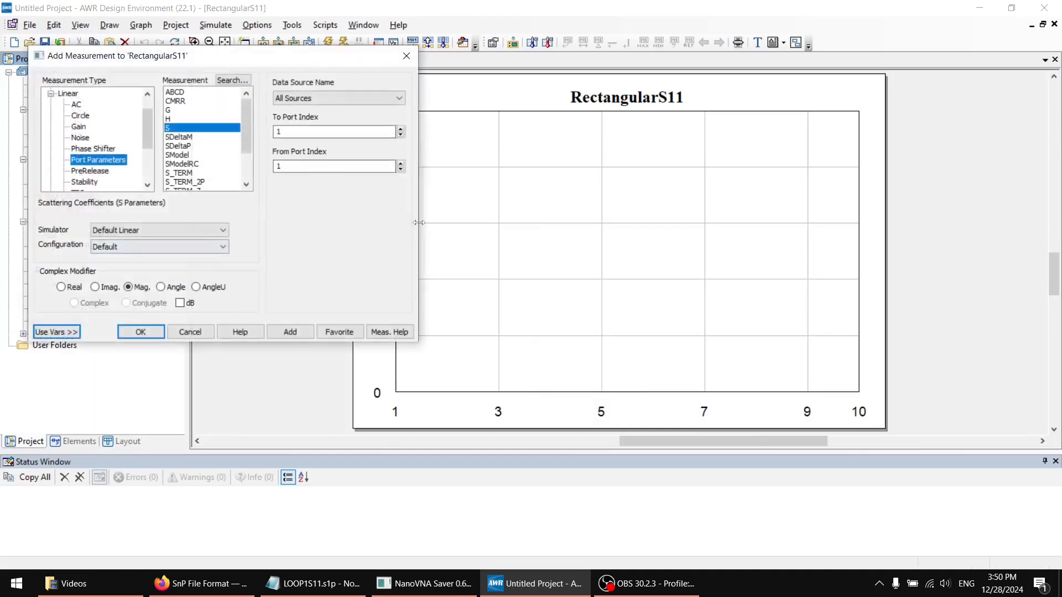
left_click(180, 303)
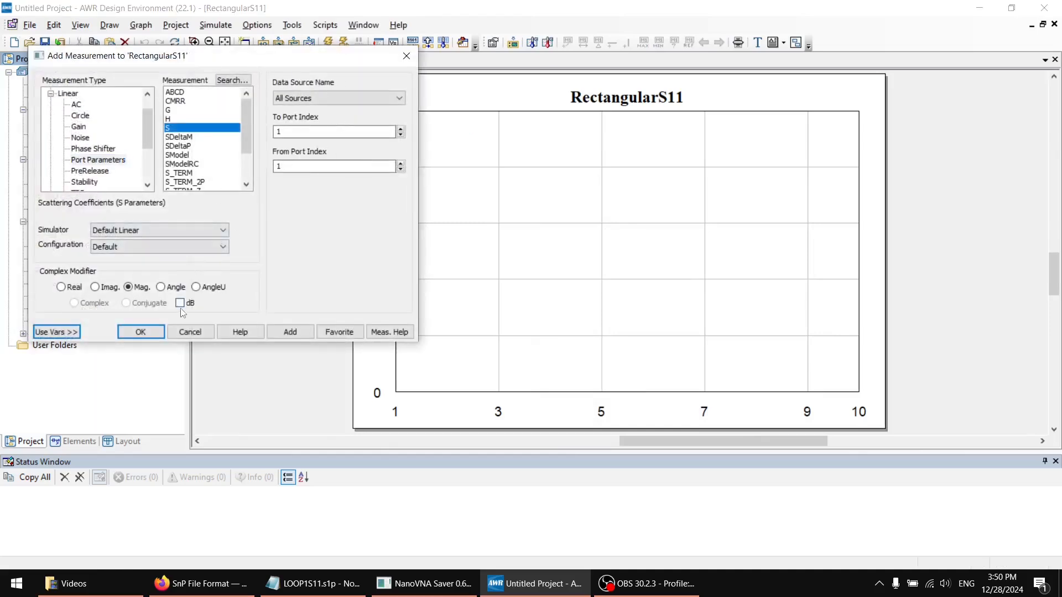
left_click(290, 332)
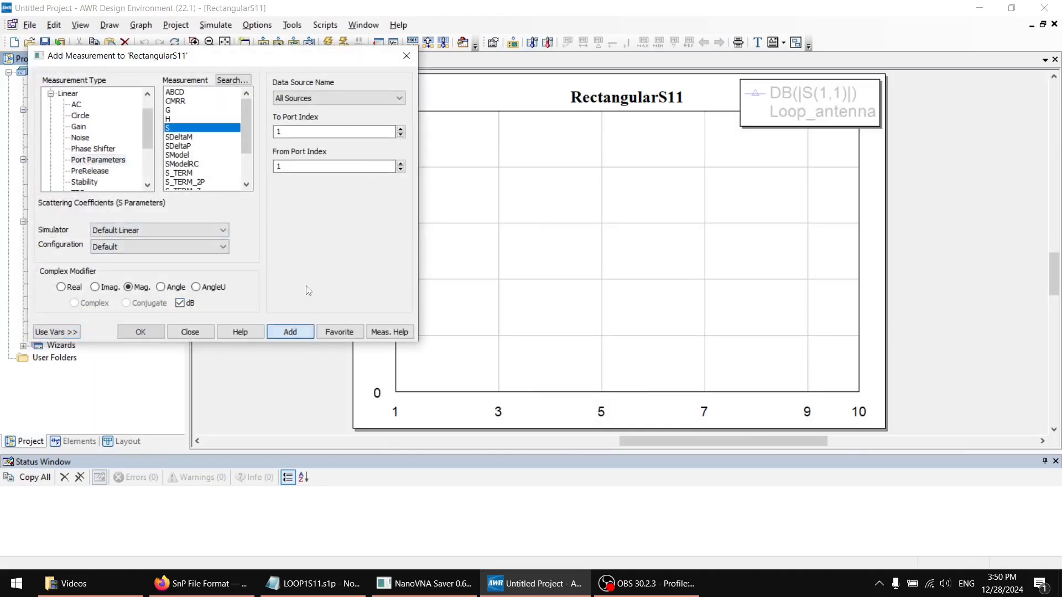
left_click(189, 332)
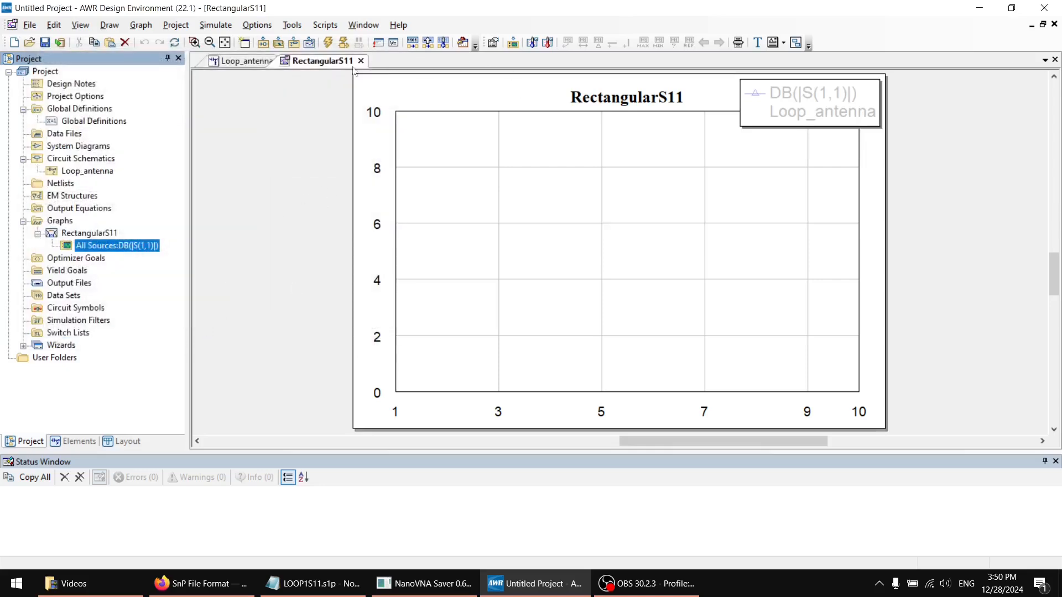
Replace the project frequency range with a linear sweep from 0.0015 to 0.015 GHz in 0.0013 GHz steps
left_click(82, 99)
right_click(77, 97)
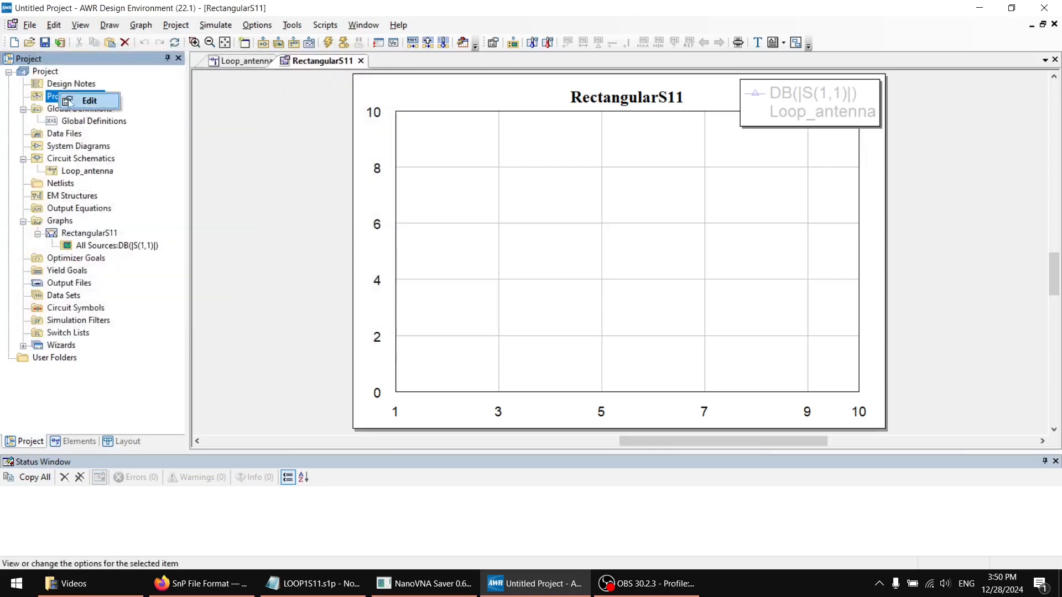
left_click(81, 104)
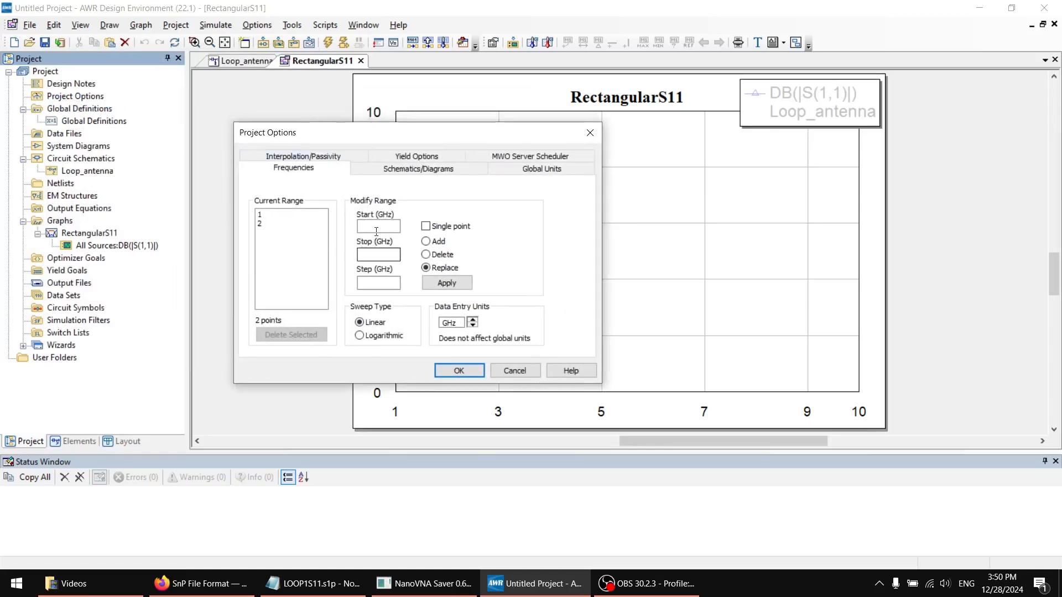
left_click(384, 227)
type("0.0015")
left_click(390, 252)
type("0.015")
left_click(391, 284)
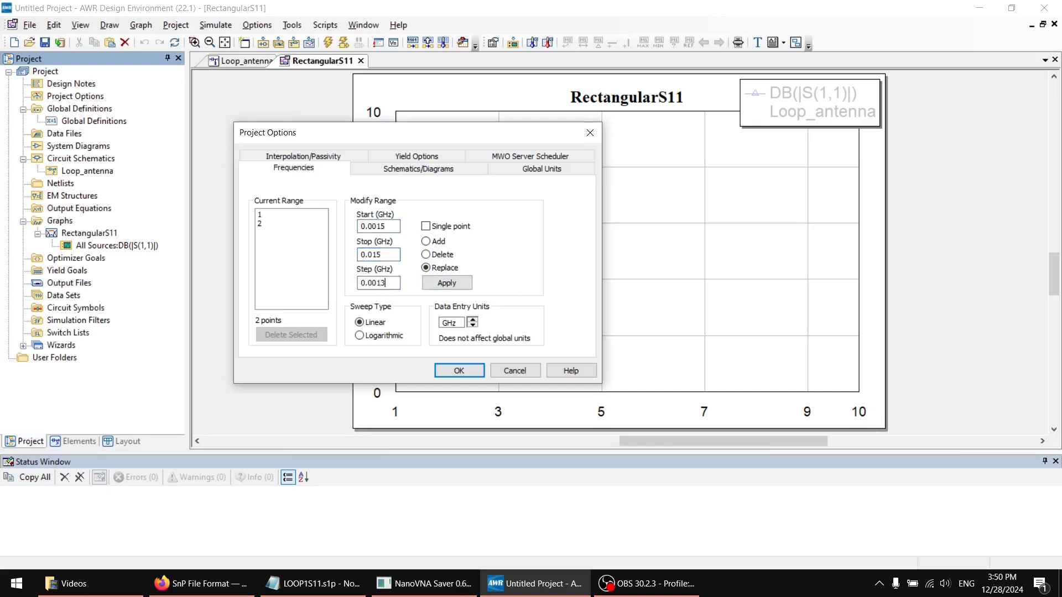
type("0.0013")
left_click(447, 283)
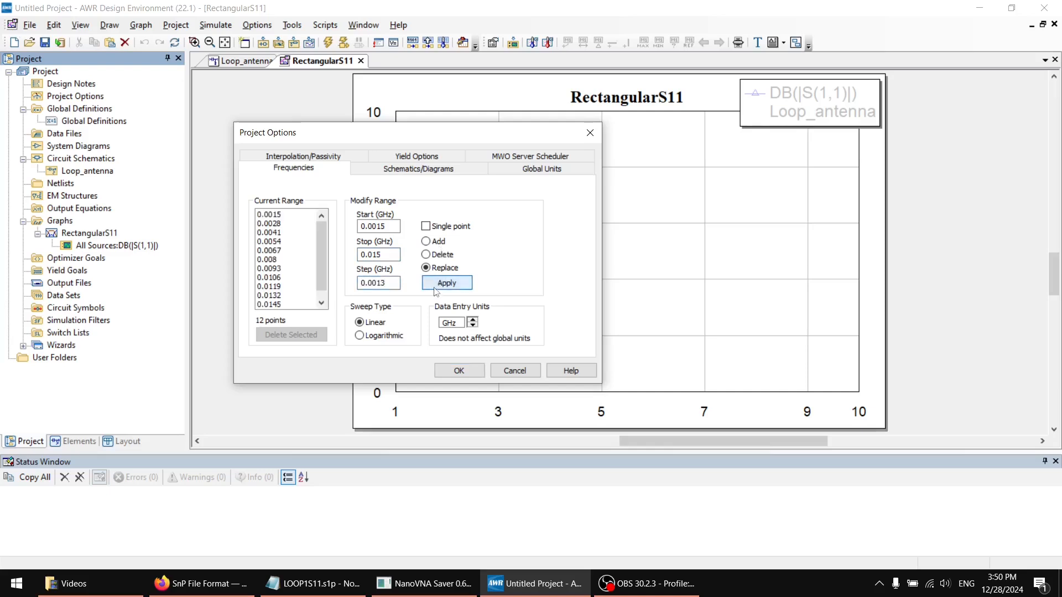
Refine the project frequency step to 0.00013 GHz and apply it to the range
left_click(378, 282)
type("0")
left_click(451, 288)
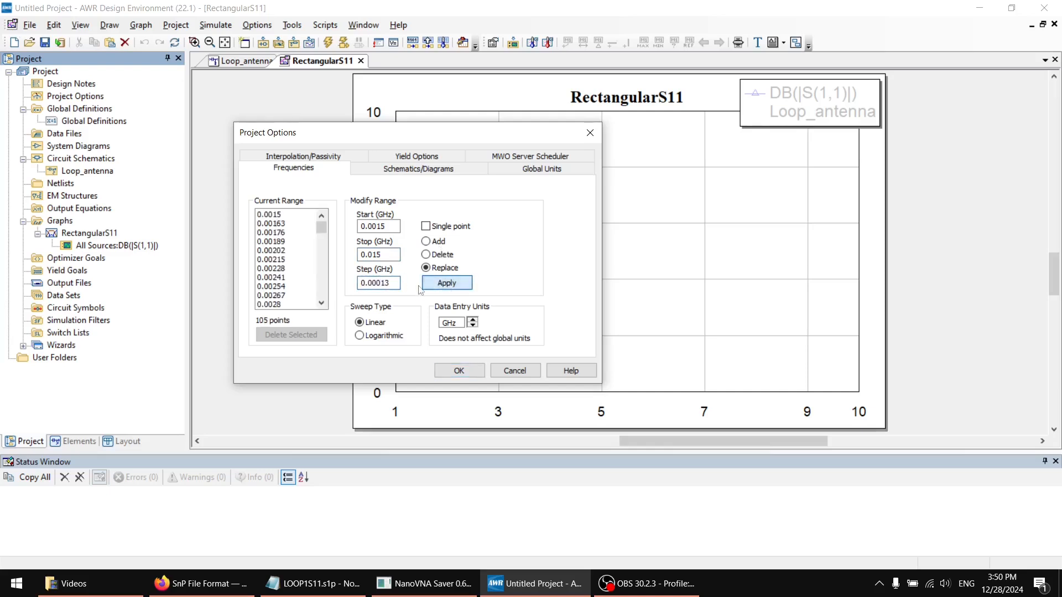
Try project frequency steps of 0.000013 and 0.000015 GHz on the replaced range
left_click(382, 282)
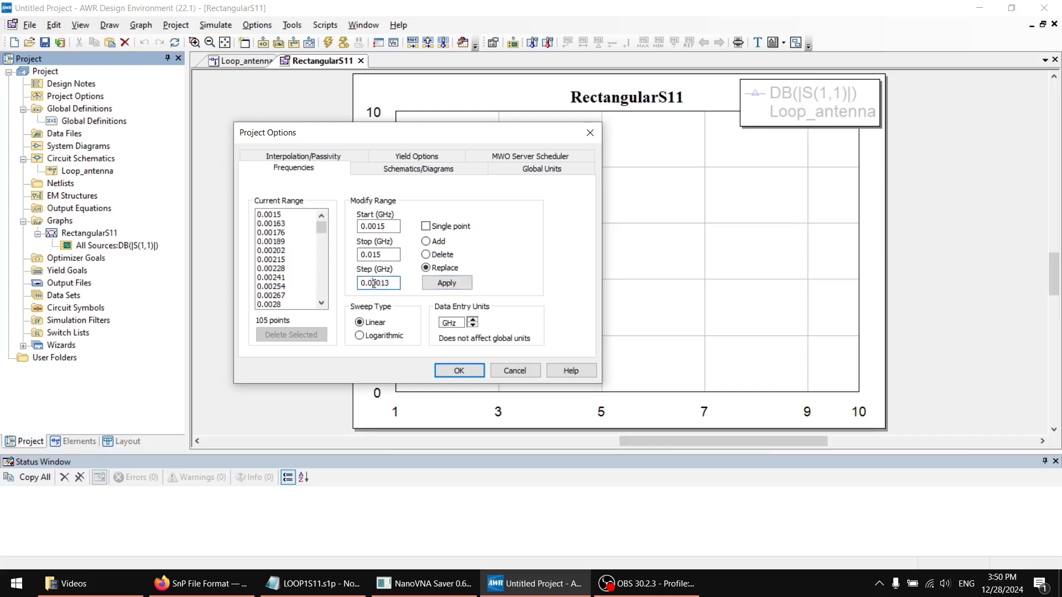
left_click(435, 289)
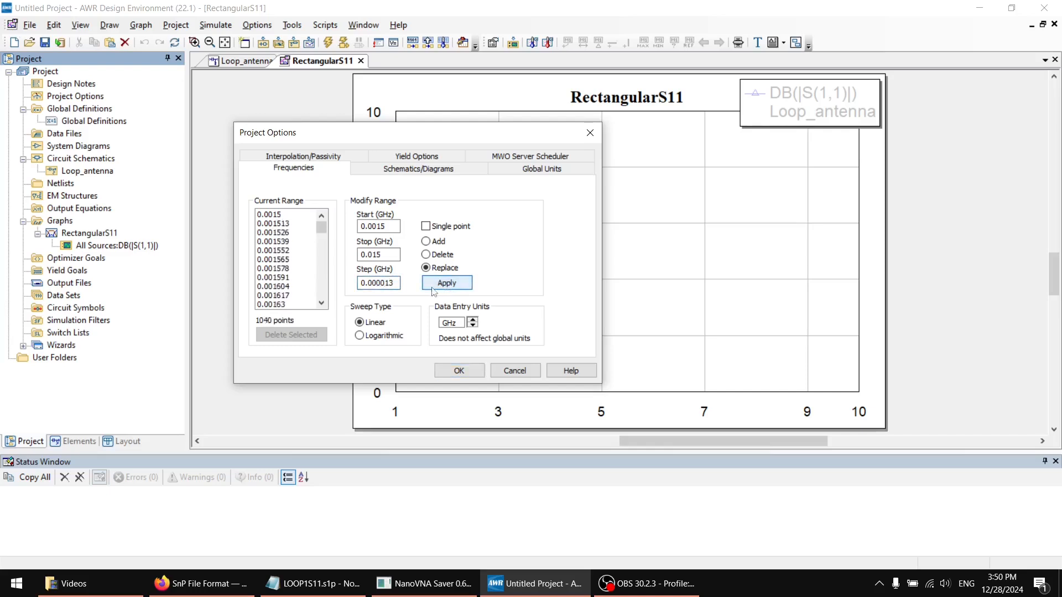
double_click(395, 282)
left_click(395, 281)
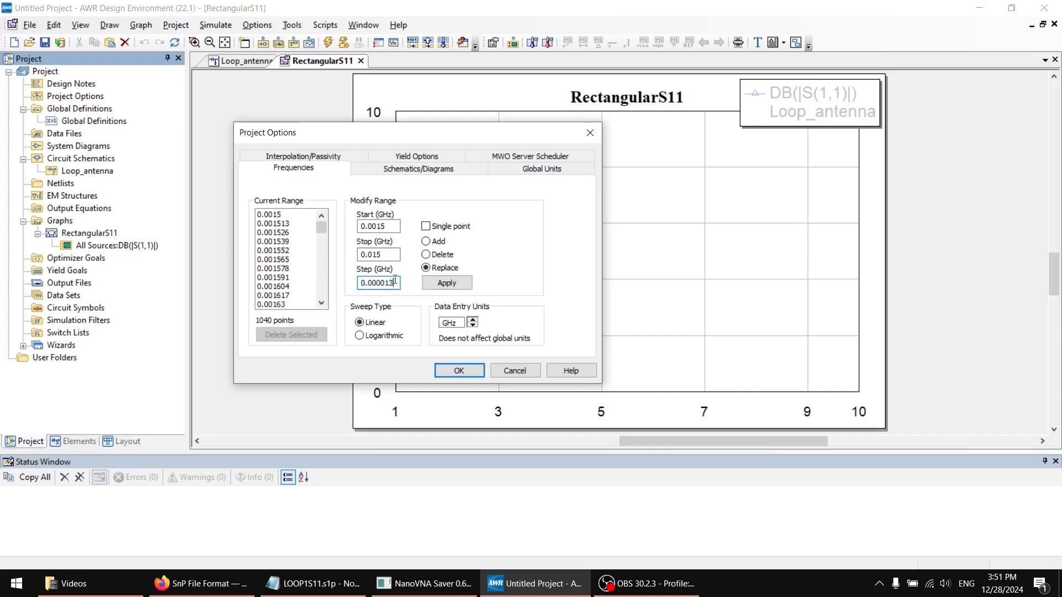
left_click(450, 282)
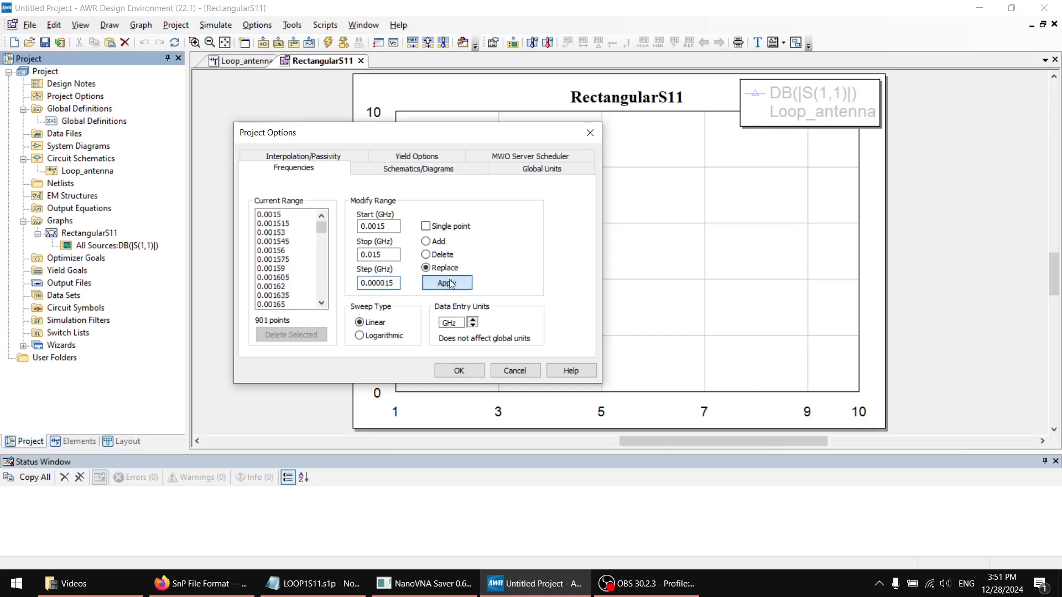
Set the project frequency step to 0.000014 GHz, apply it to the range and accept the project options
left_click(398, 281)
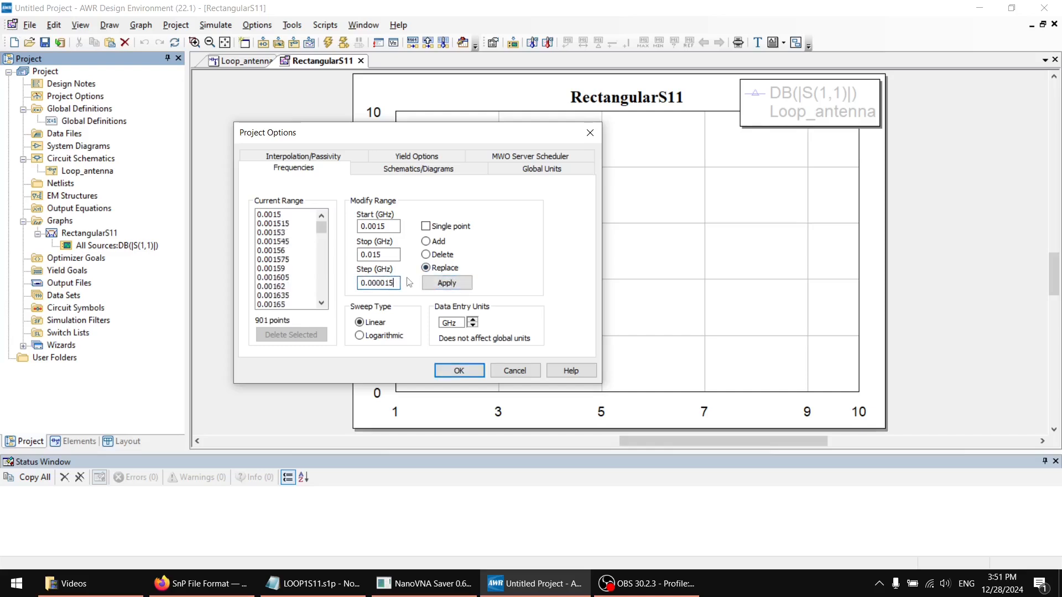
key("BackSpace")
type("4")
left_click(436, 283)
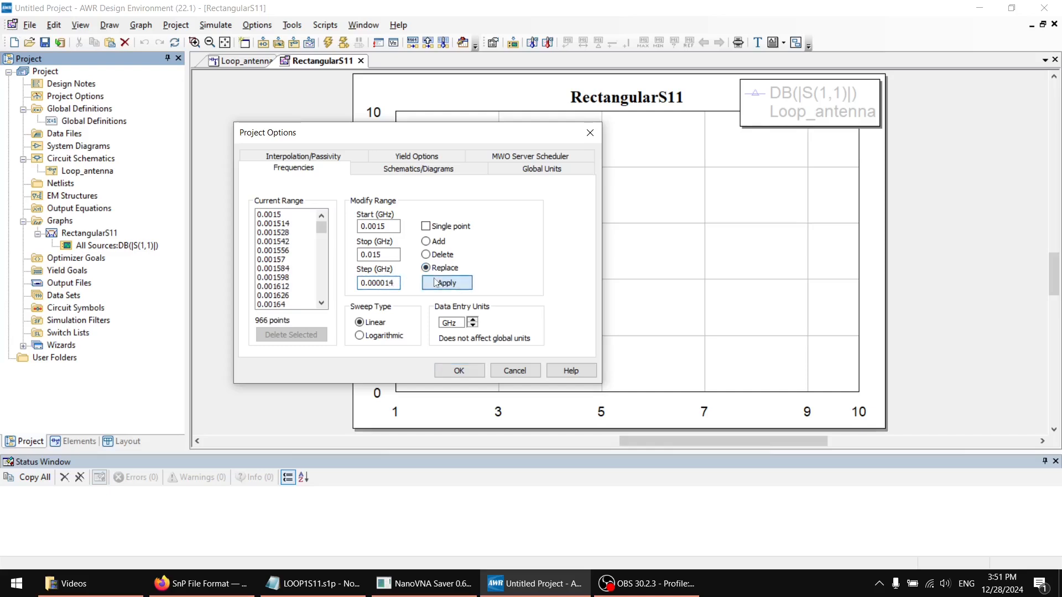
left_click(459, 370)
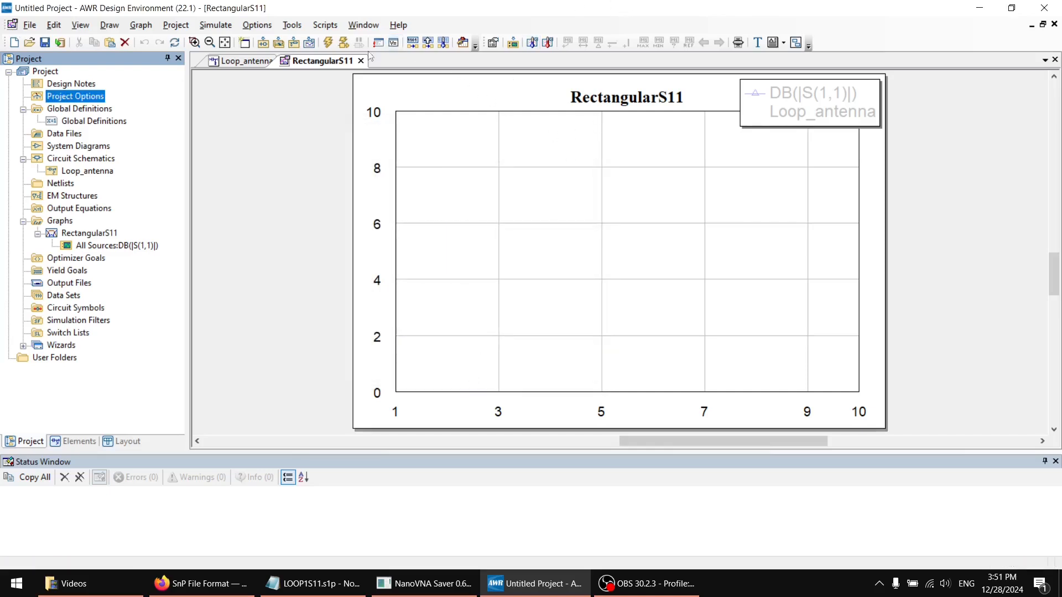
Simulate the Loop_antenna schematic to plot its S11 on the RectangularS11 graph and close the simulation window
left_click(329, 47)
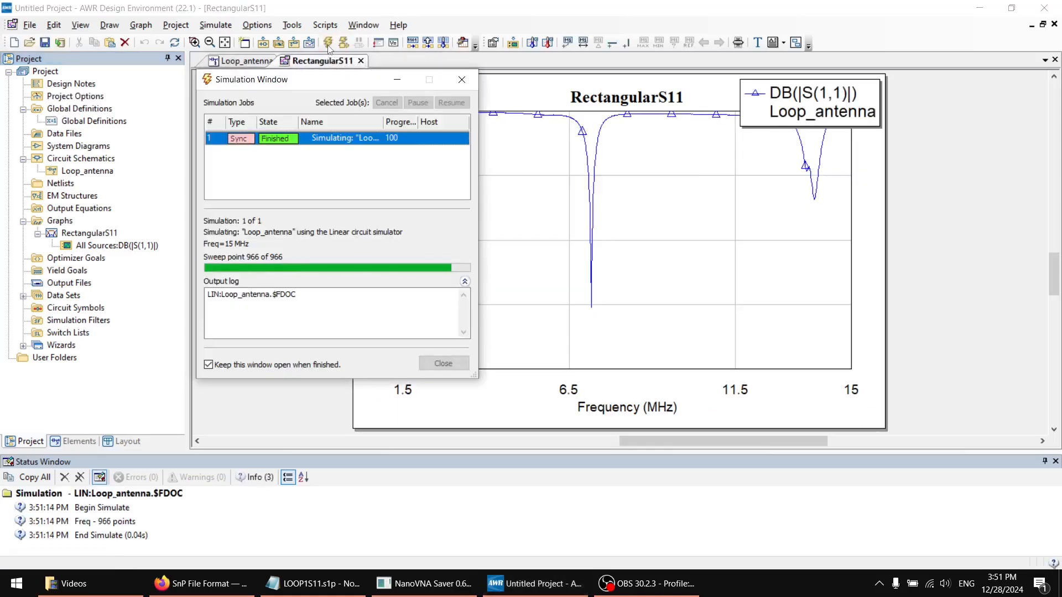
left_click(445, 364)
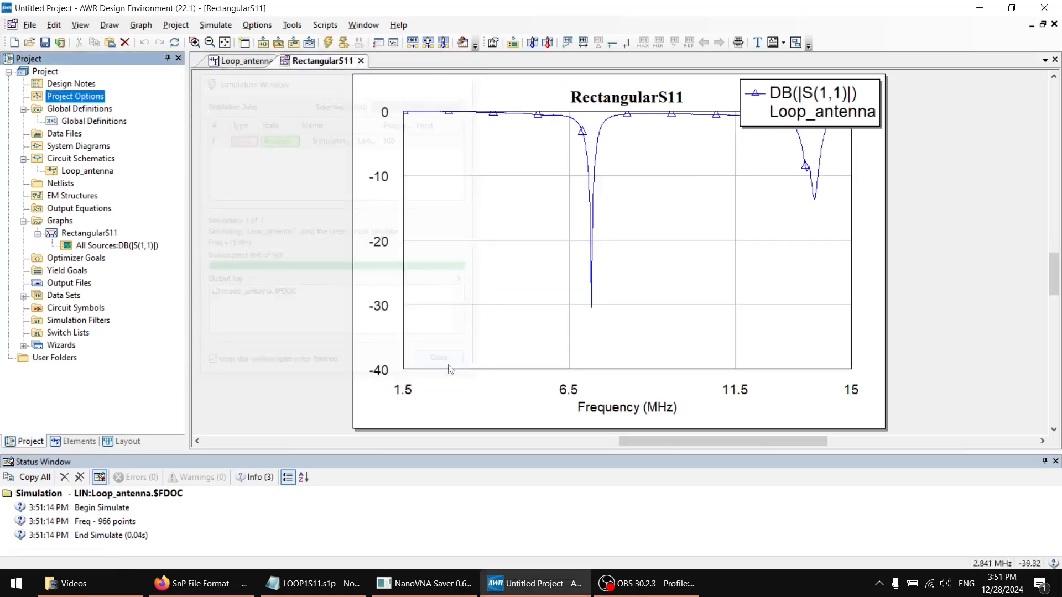
mouse_move(587, 279)
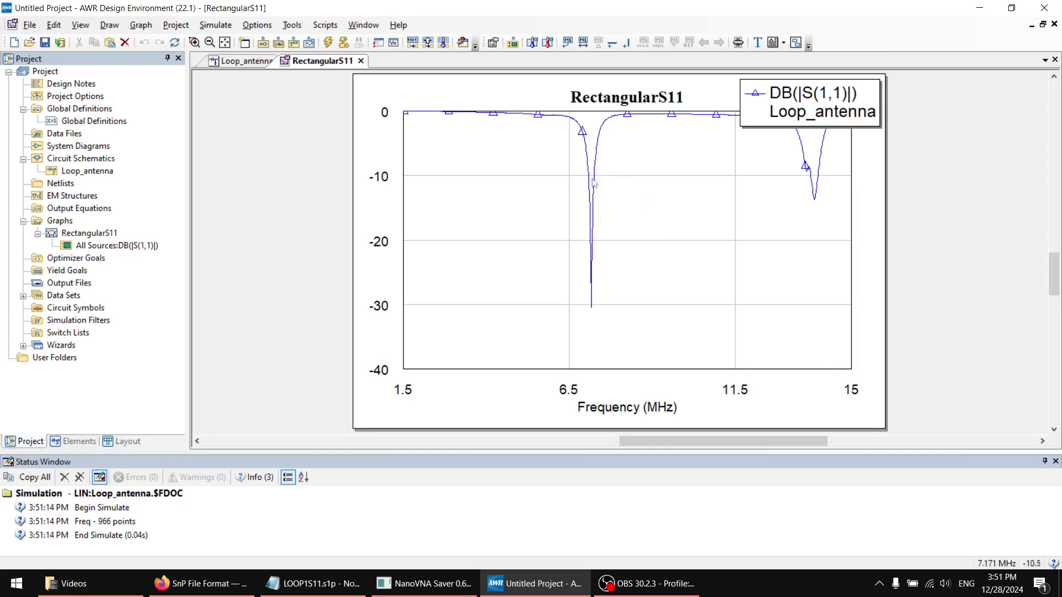
Move the legend of the RectangularS11 graph off the plot, to the right of its frame
left_click_drag(771, 111, 916, 136)
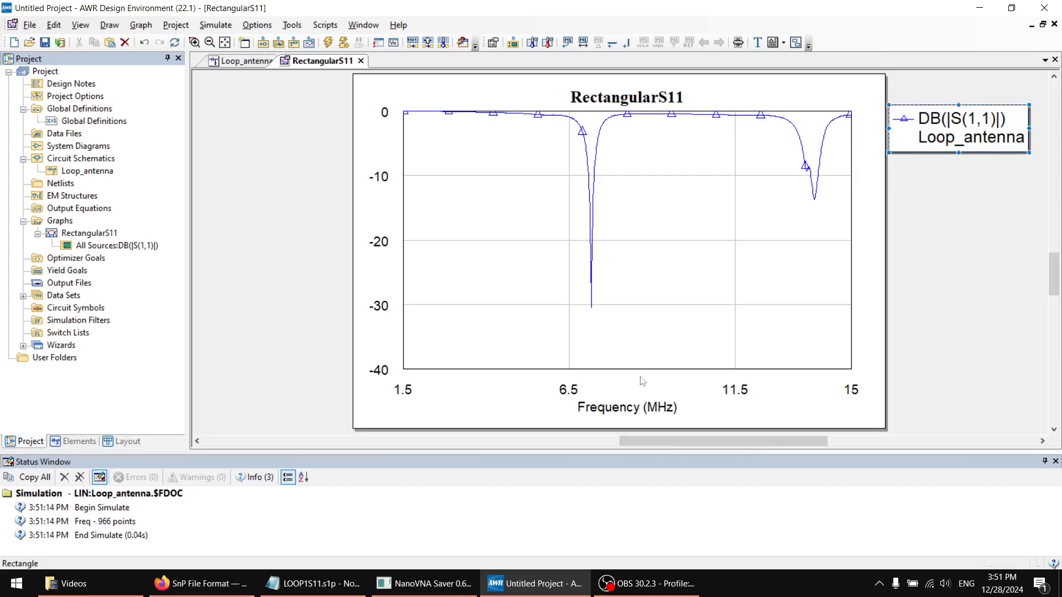
left_click_drag(645, 439, 676, 444)
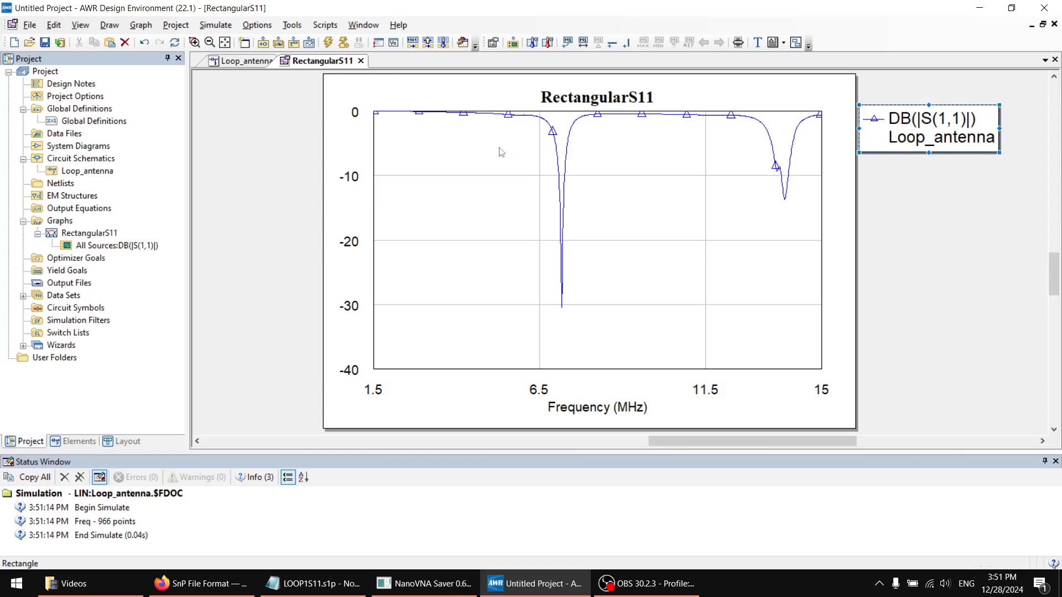
left_click_drag(549, 124, 575, 166)
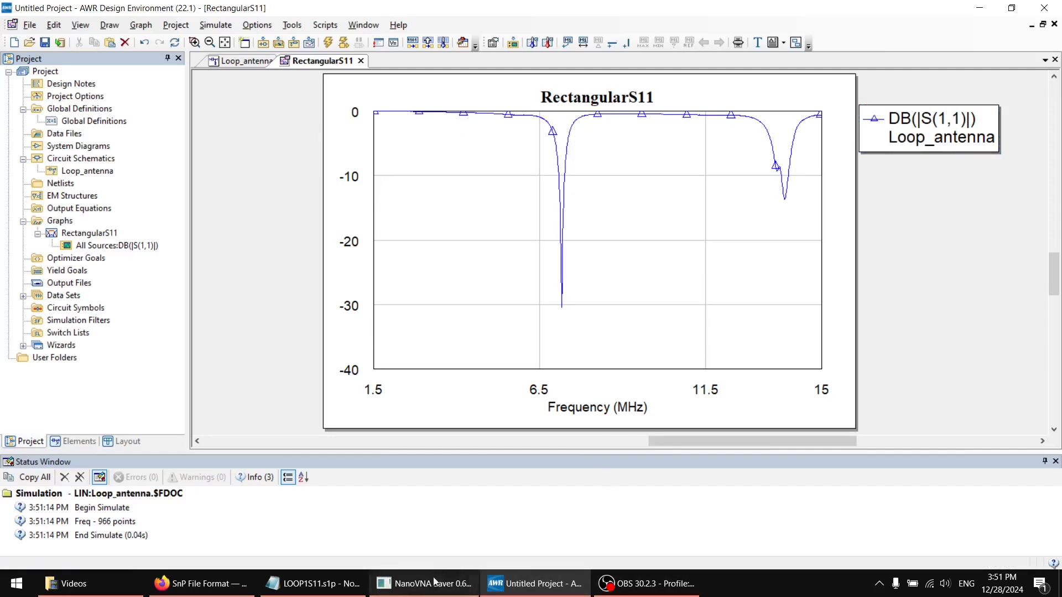
Switch to NanoVNA Saver and compare its S11 return loss curve with the simulated plot
left_click(413, 588)
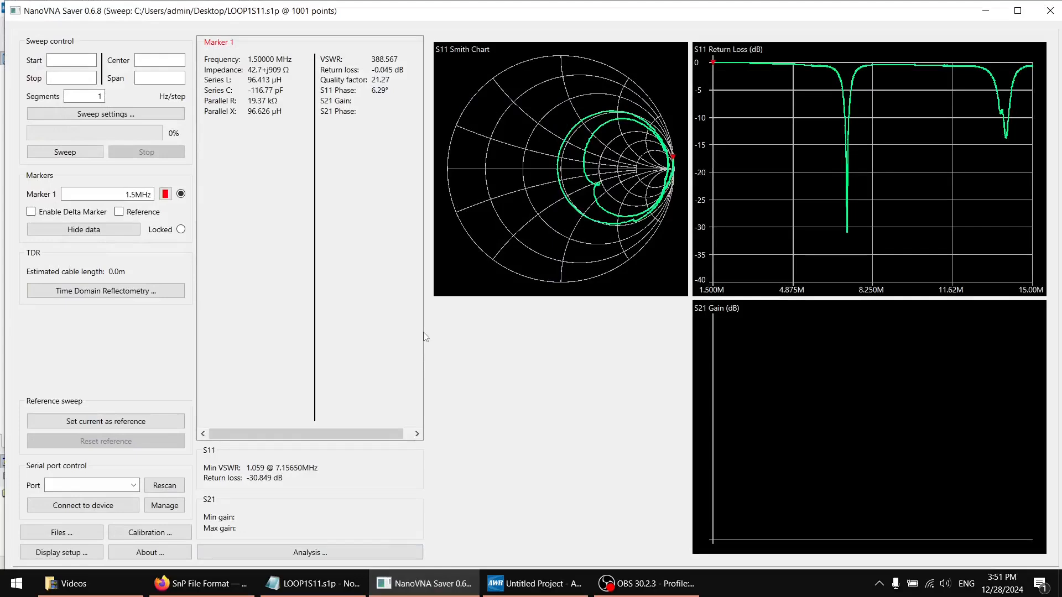
mouse_move(424, 336)
left_mouse_down()
mouse_move(390, 333)
mouse_move(419, 331)
left_mouse_up()
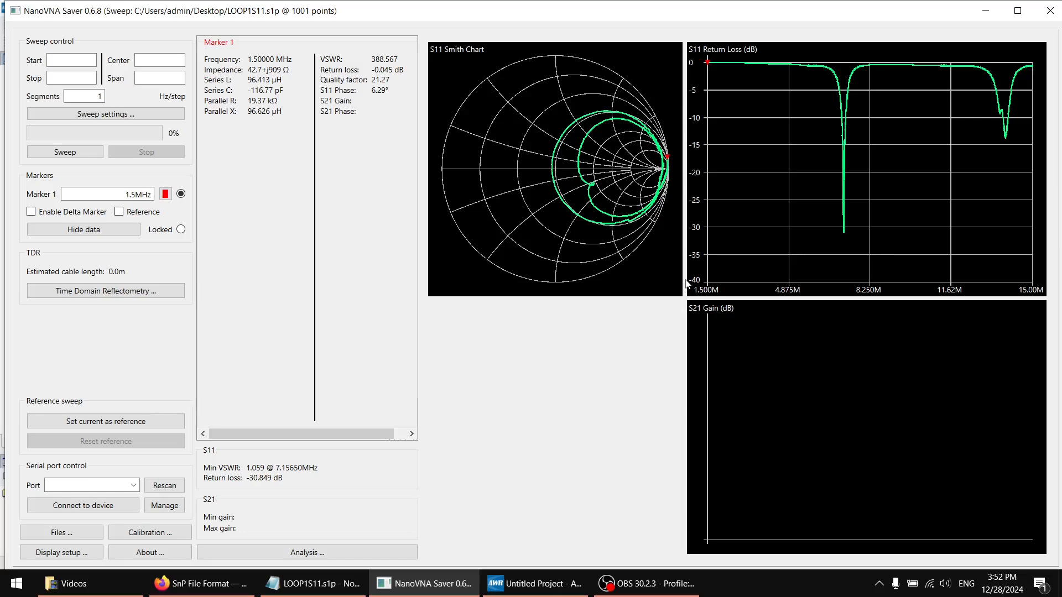
Switch to the browser and look over the latest release on the NanoVNA-Saver GitHub releases page
left_click(218, 580)
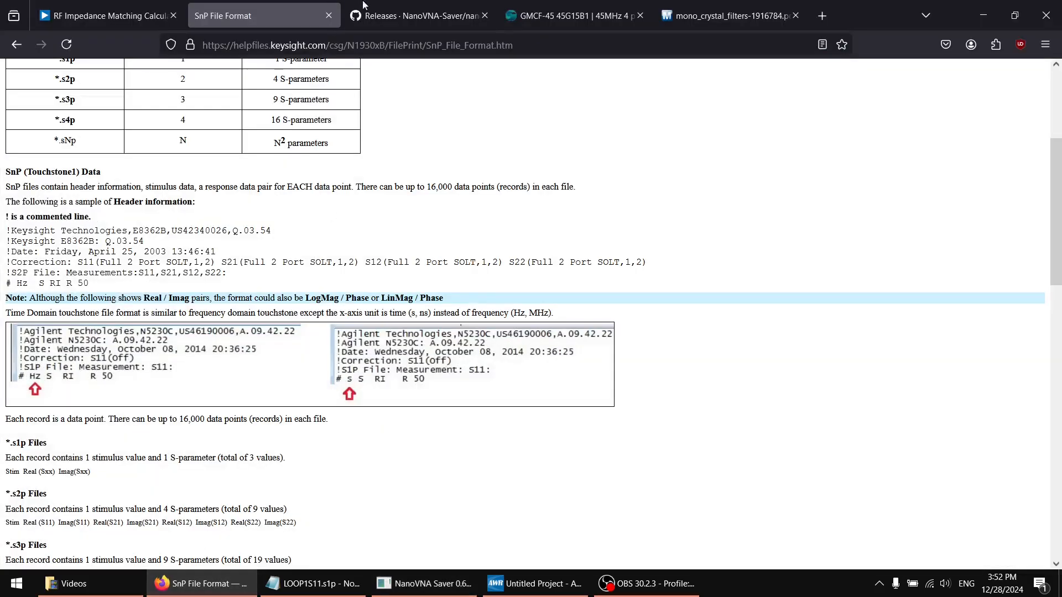
left_click(376, 16)
scroll(423, 201, "down", 6)
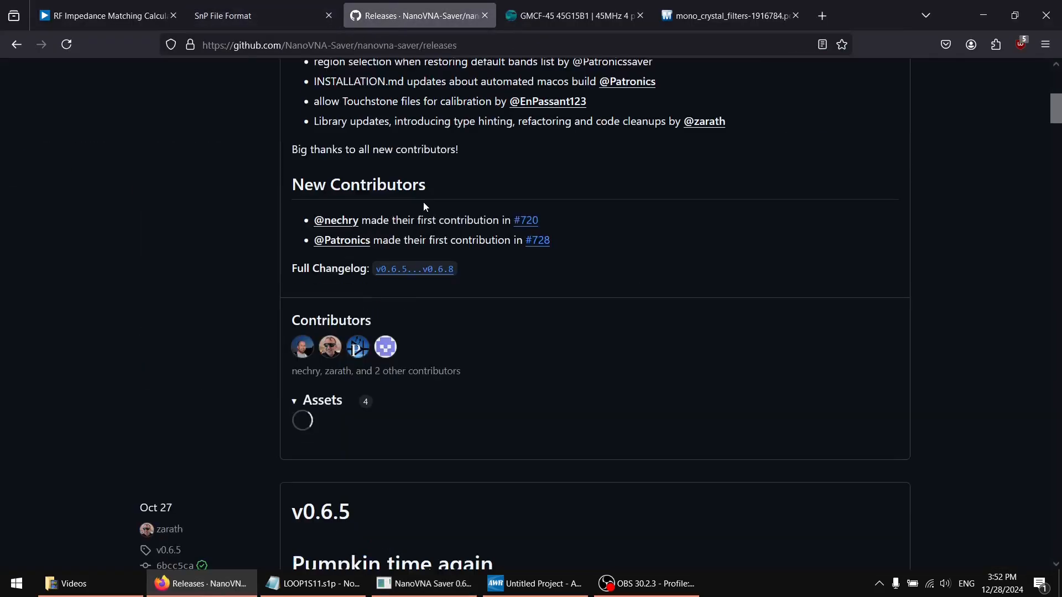
scroll(433, 207, "up", 4)
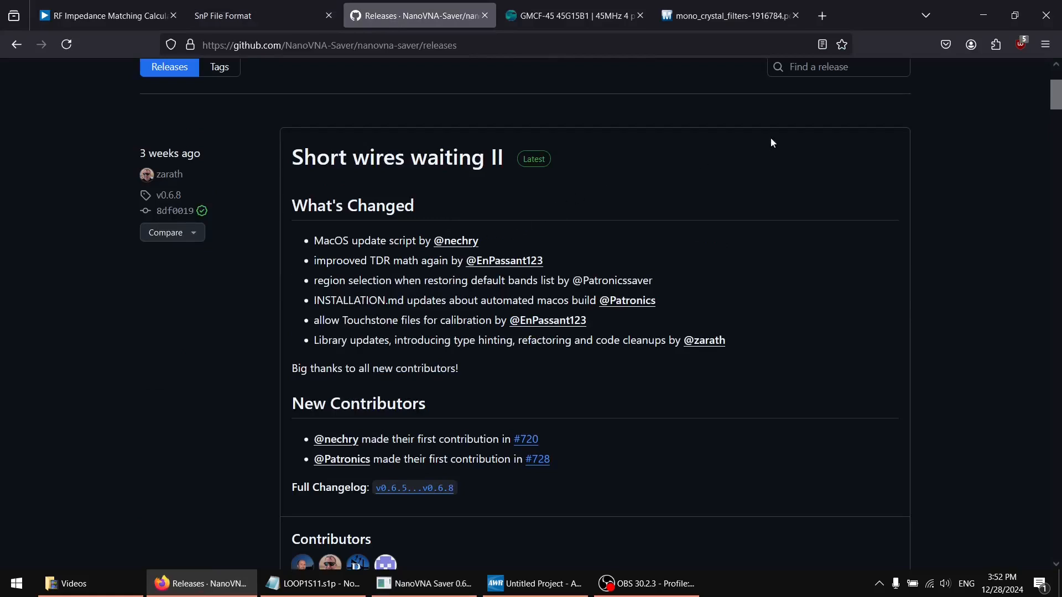
Return to NanoVNA Saver and move Marker 1 into the first return loss dip, at about 7.18 MHz
left_click(984, 16)
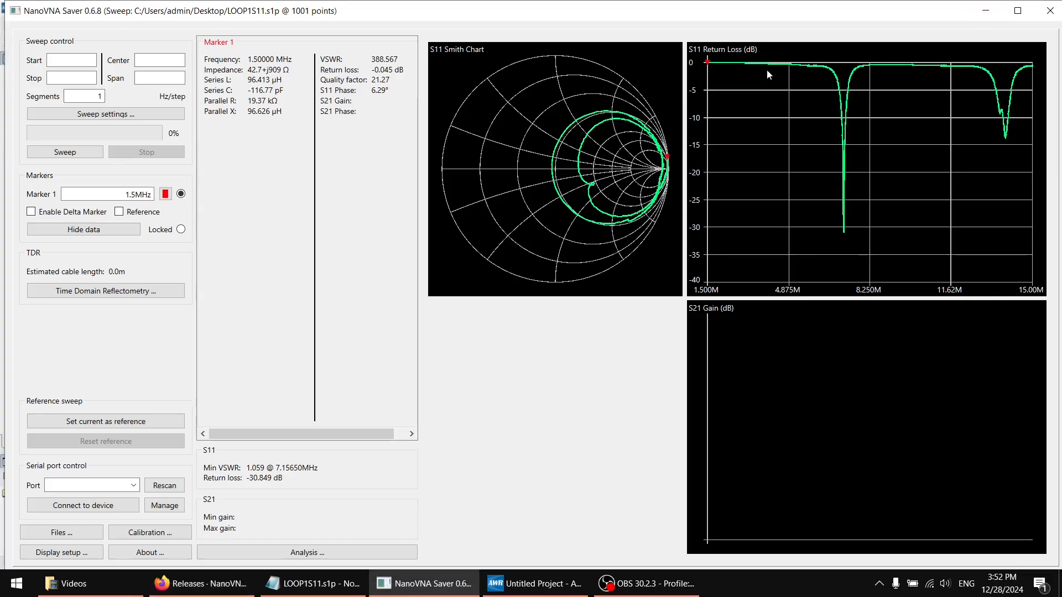
left_click(752, 71)
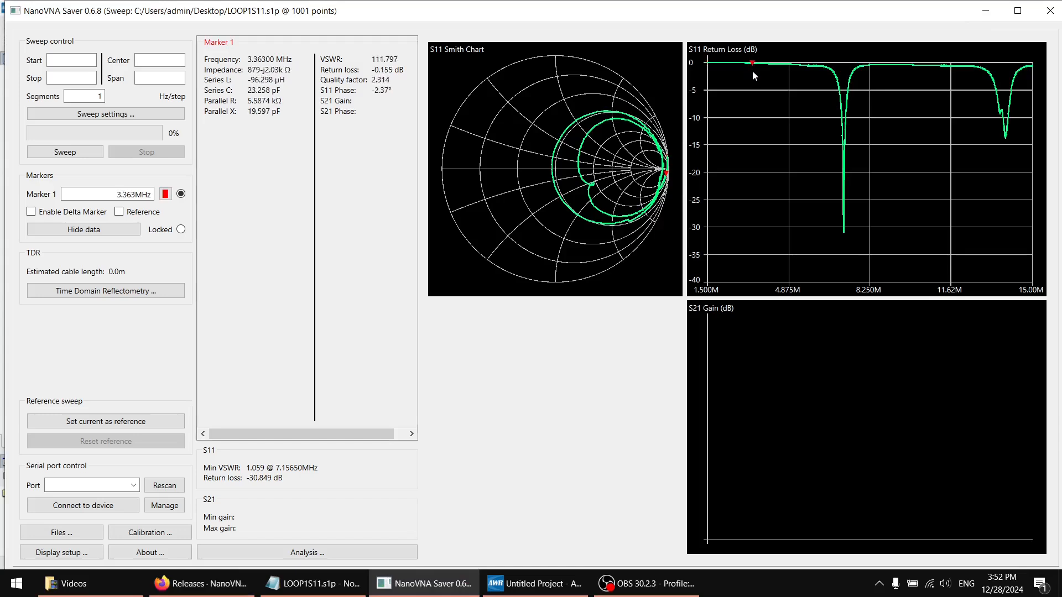
mouse_move(752, 70)
left_mouse_down()
mouse_move(806, 75)
mouse_move(828, 110)
mouse_move(845, 217)
left_mouse_up()
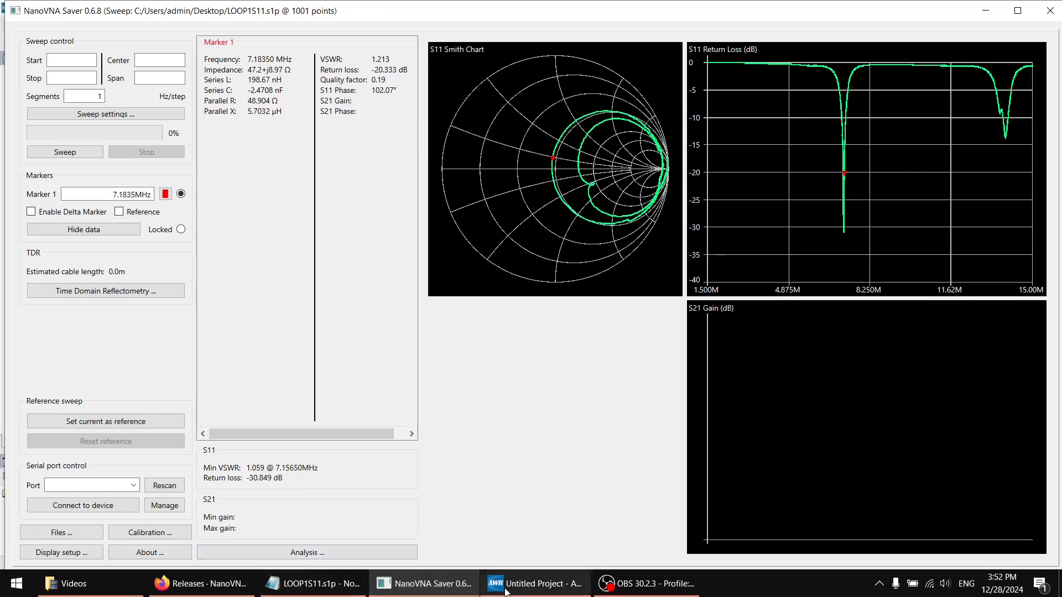
Switch to AWR, add a Min auto-search marker to the S11 trace and shift its label slightly right
left_click(481, 580)
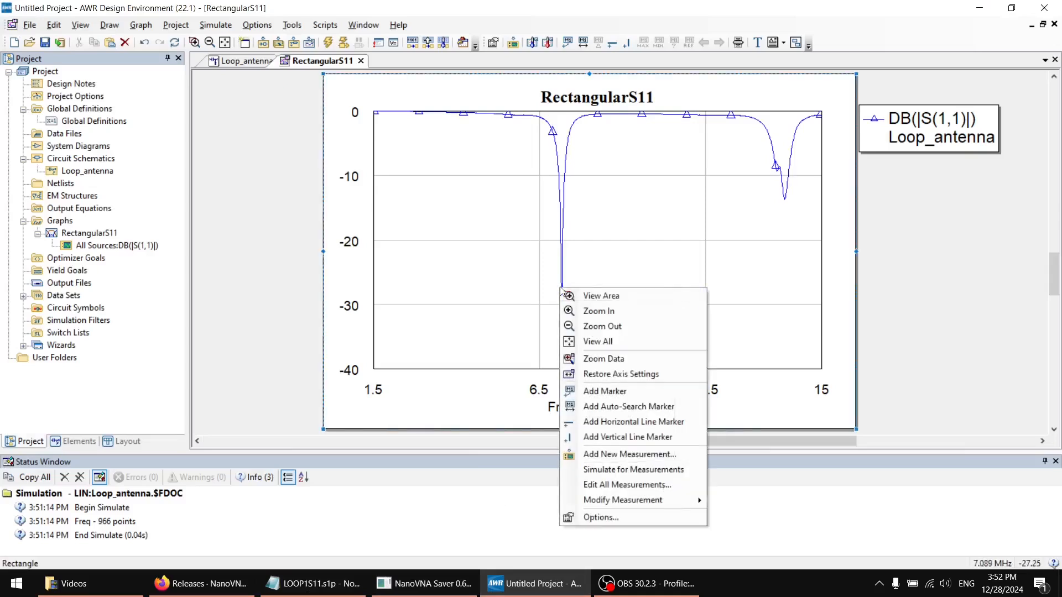
right_click(562, 289)
left_click(634, 407)
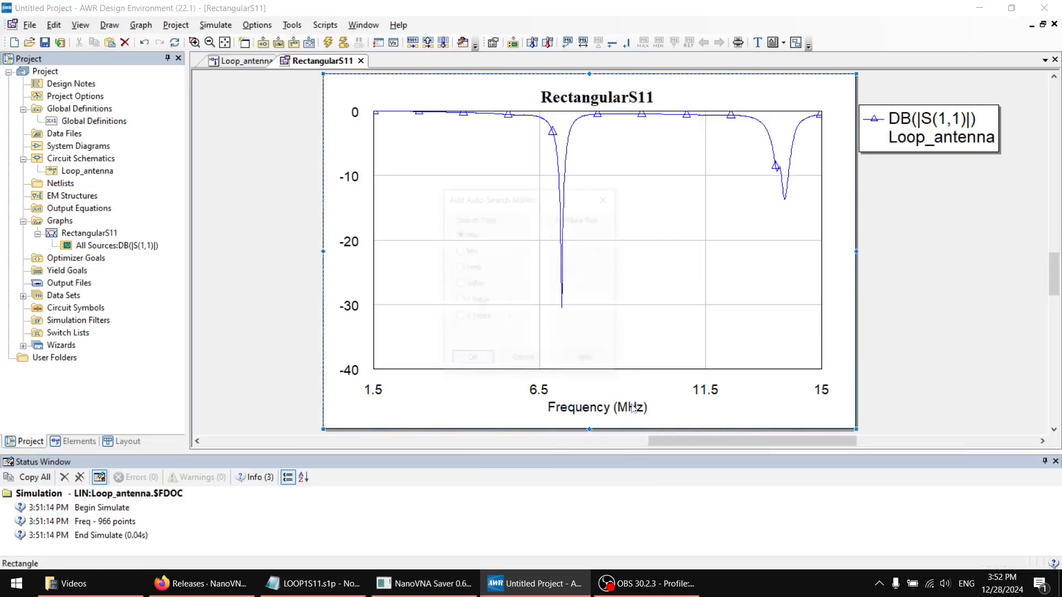
left_click(459, 251)
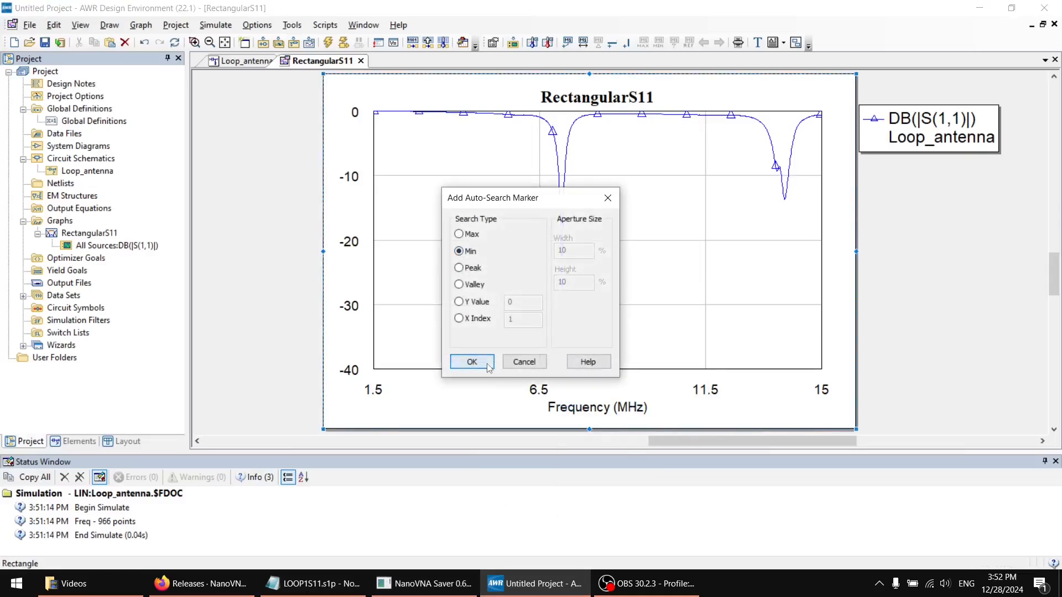
left_click(471, 361)
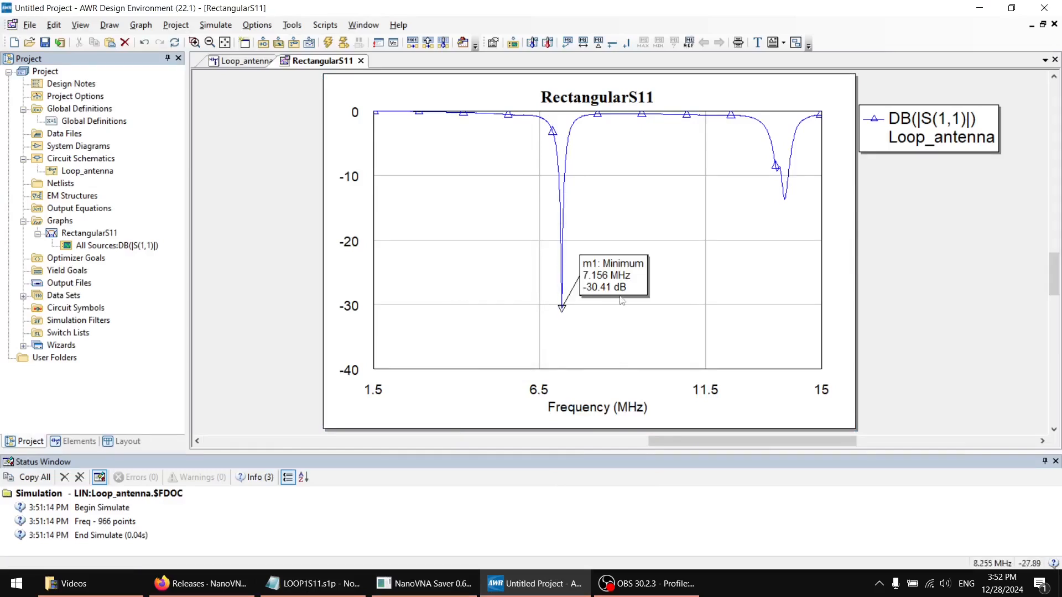
left_click(647, 269)
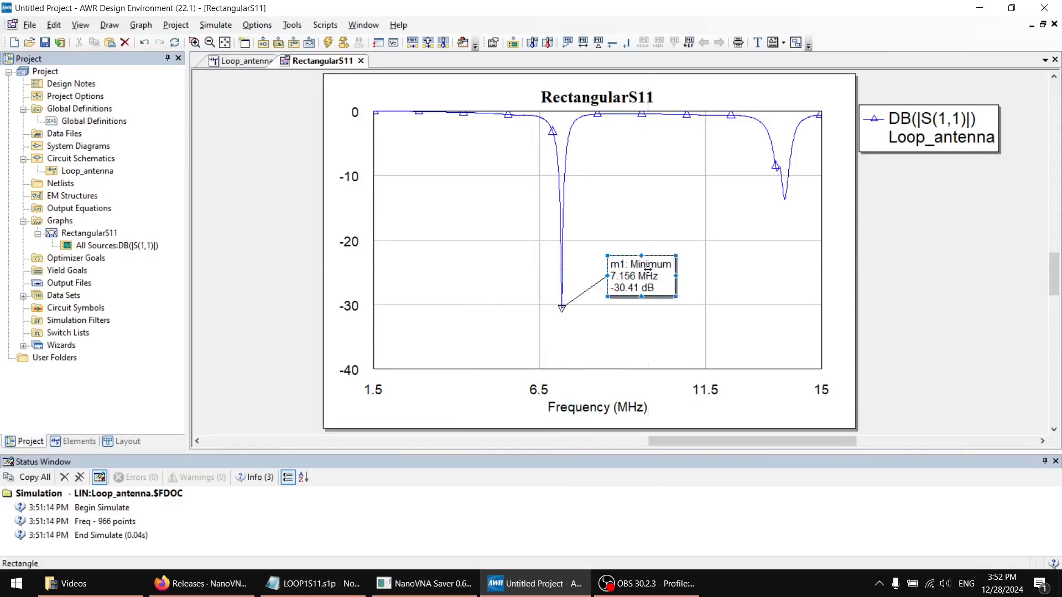
Switch back to NanoVNA Saver and set Marker 1 to 3.65 MHz to read the antenna impedance
left_click(979, 8)
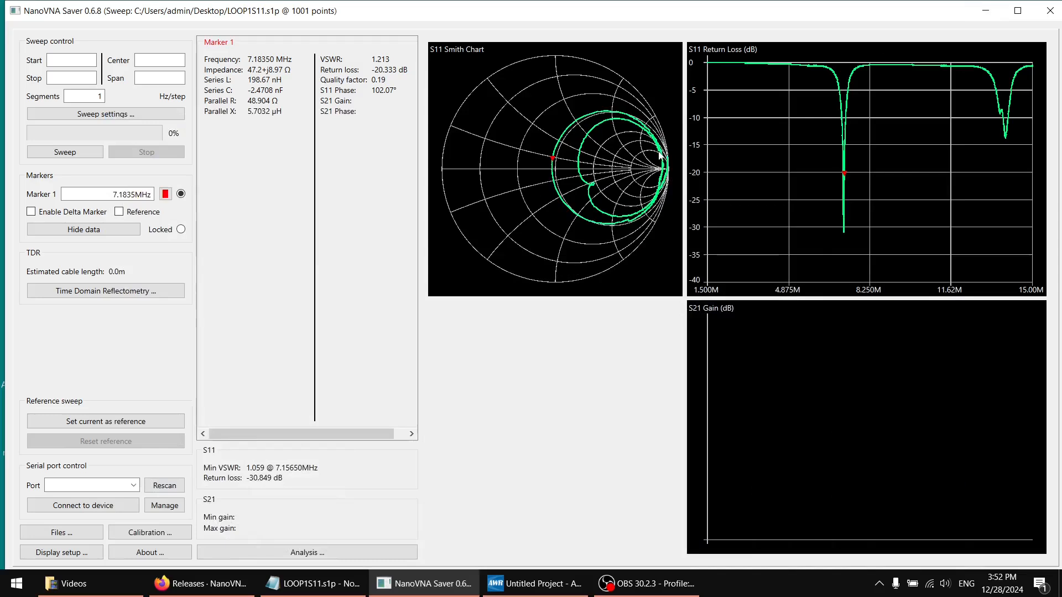
left_click_drag(837, 136, 846, 153)
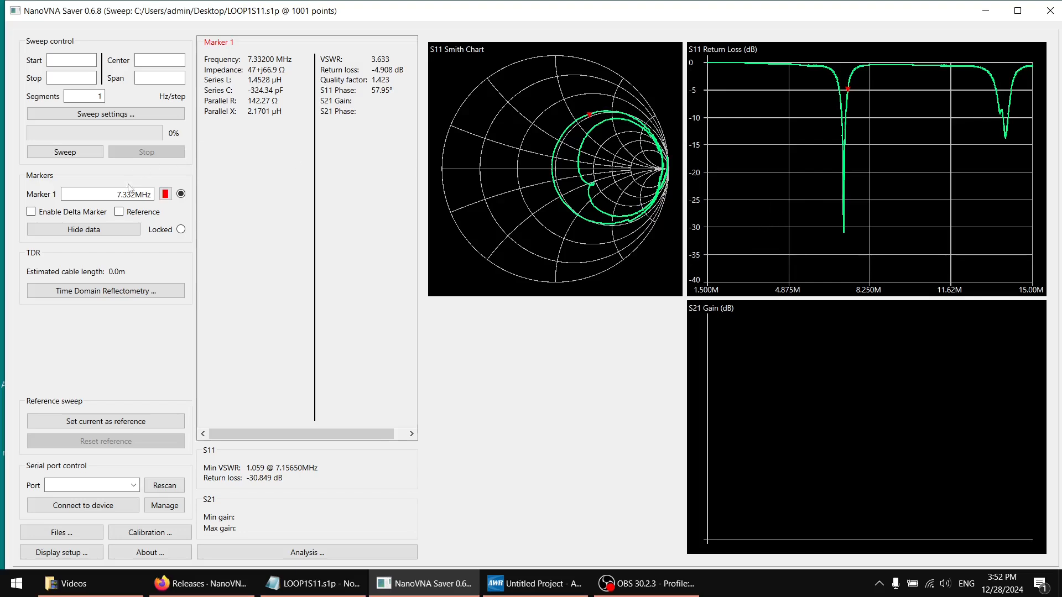
left_click(131, 189)
key("BackSpace")
key("BackSpace")
key("BackSpace")
key("BackSpace")
type("3.65")
key("Return")
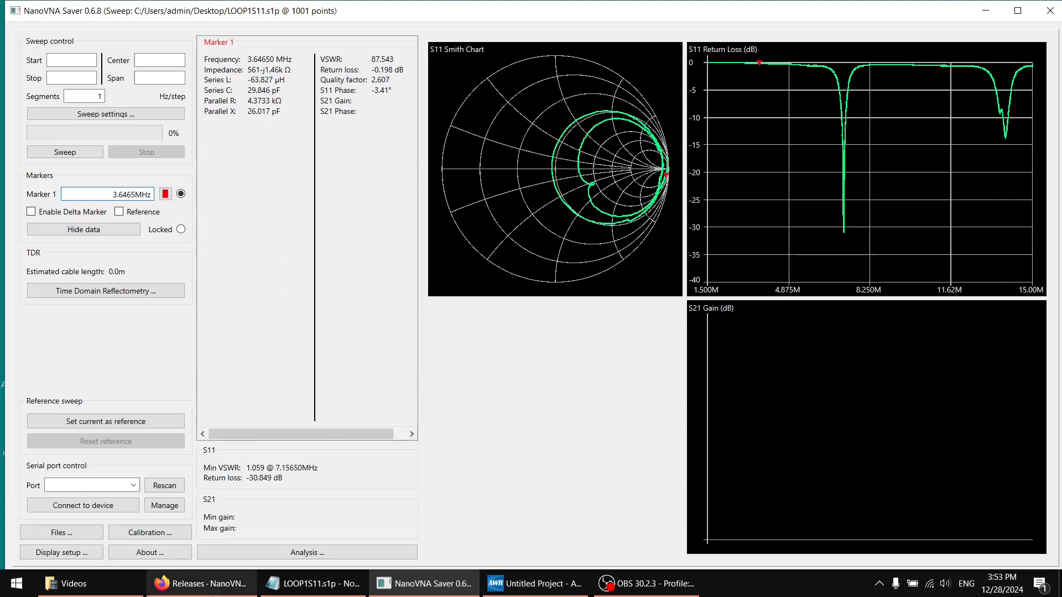
Switch to the browser and check the ECS-10.7-7.5A terminating impedance in the monolithic crystal filter datasheet
left_click(221, 590)
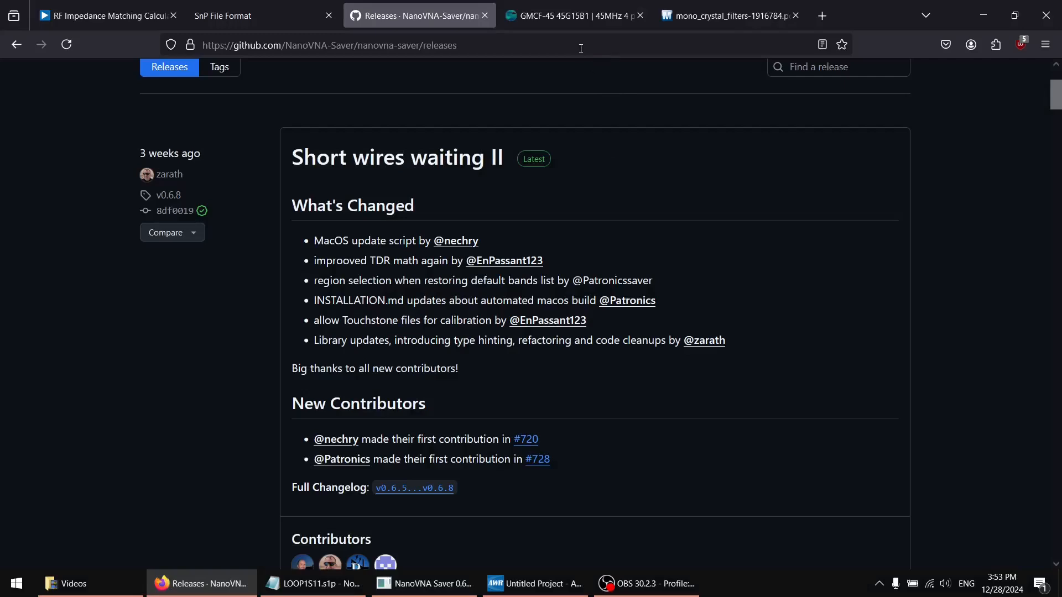
left_click(748, 22)
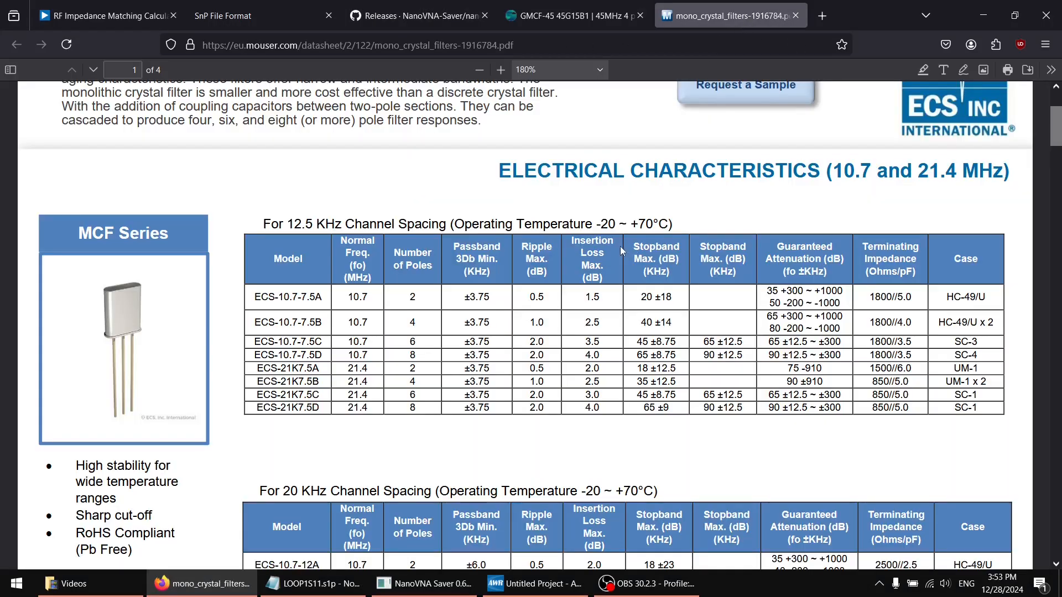
left_click_drag(875, 297, 913, 296)
left_click(870, 299)
double_click(876, 295)
left_click_drag(908, 297, 900, 297)
Check the termination value in the GMCF-45 45G15B1 filter specifications on the Golledge page
left_click(589, 15)
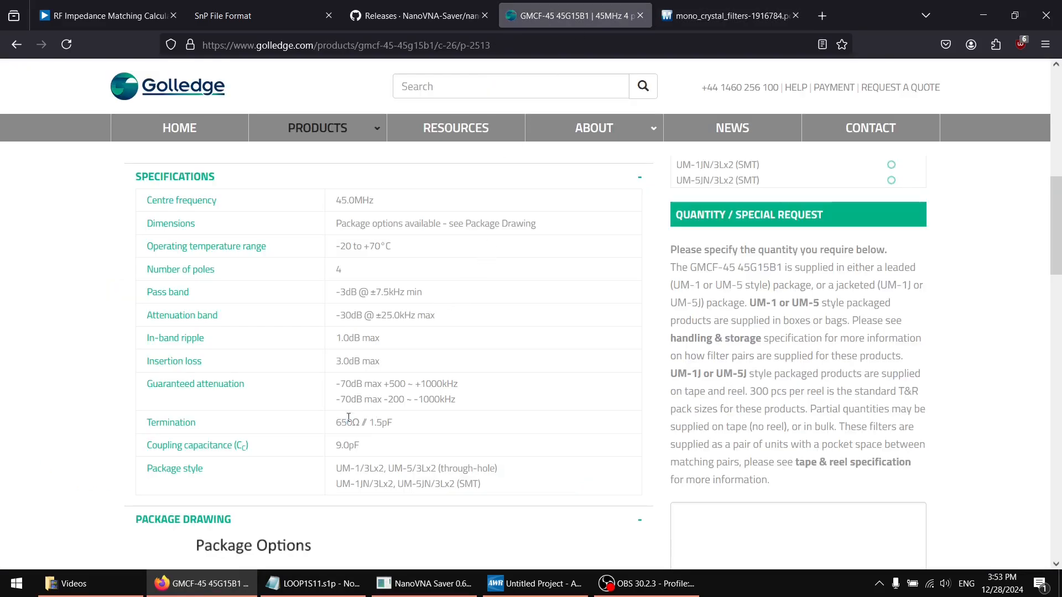
left_click_drag(349, 420, 400, 423)
left_click(403, 422)
Open the Analog Devices RF Impedance Matching Calculator page
left_click(115, 21)
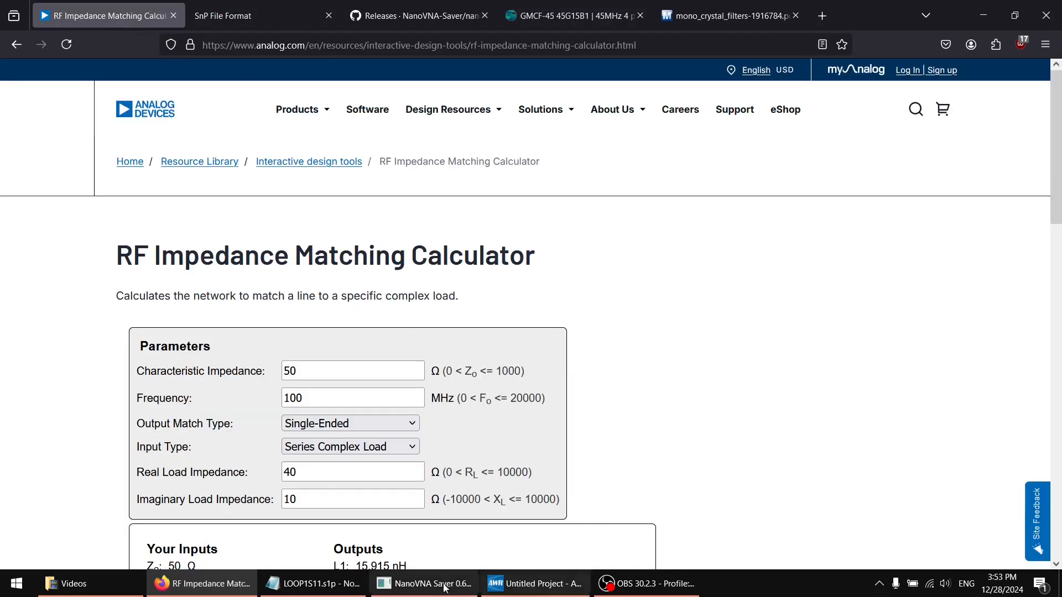
left_click(640, 590)
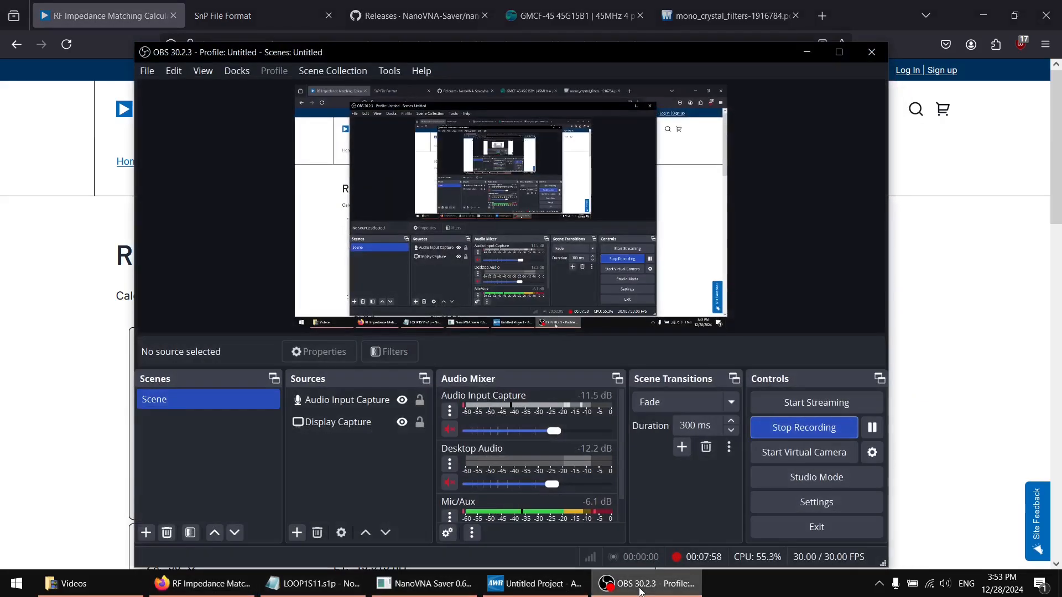
left_click(640, 590)
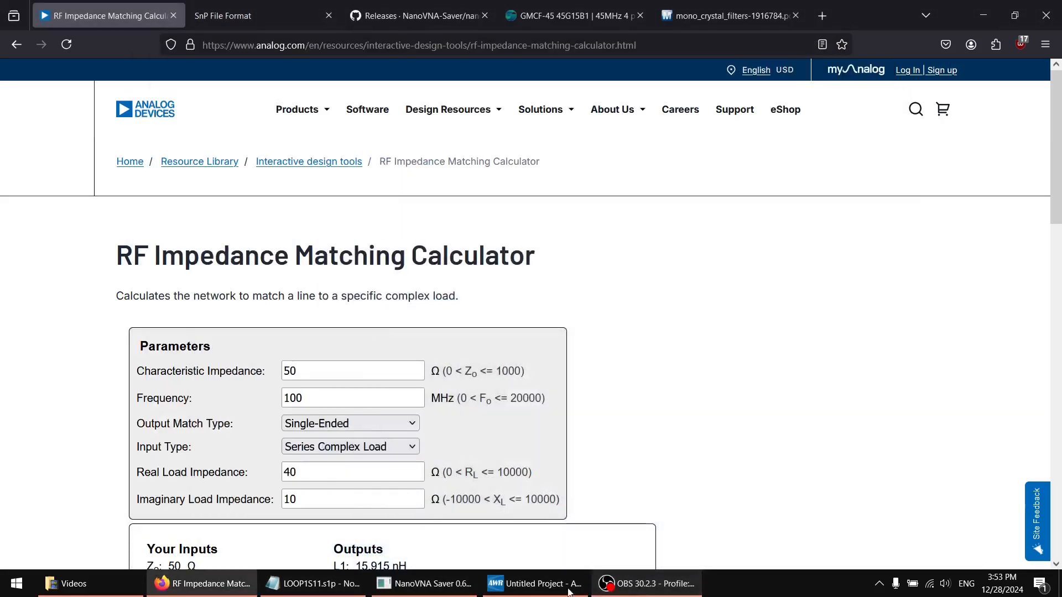
Arrange NanoVNA Saver and the browser with the RF Impedance Matching Calculator side by side
left_click(431, 586)
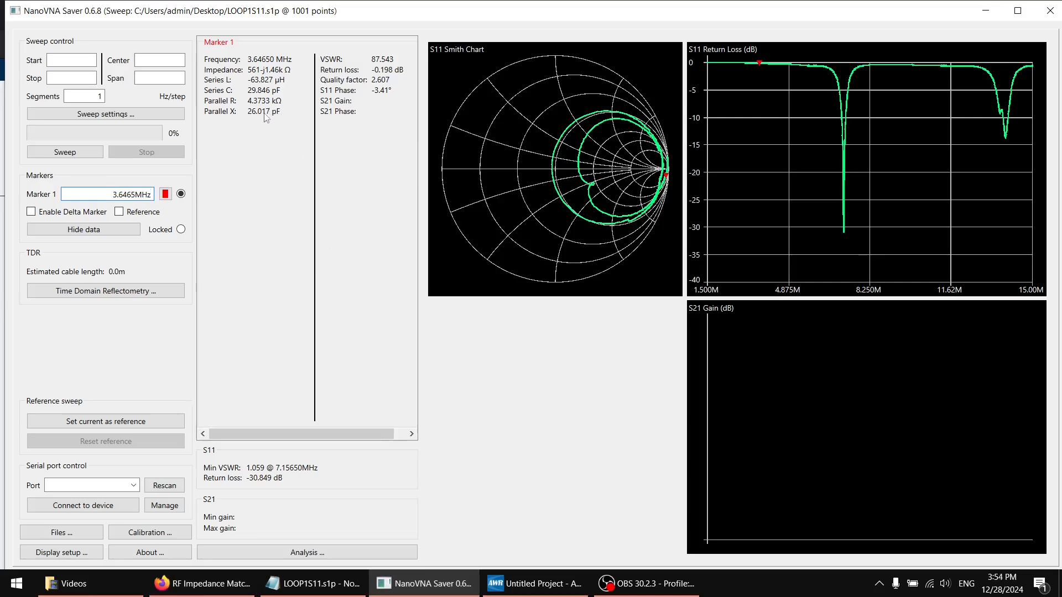
left_click_drag(364, 17, 1059, 155)
left_click(78, 158)
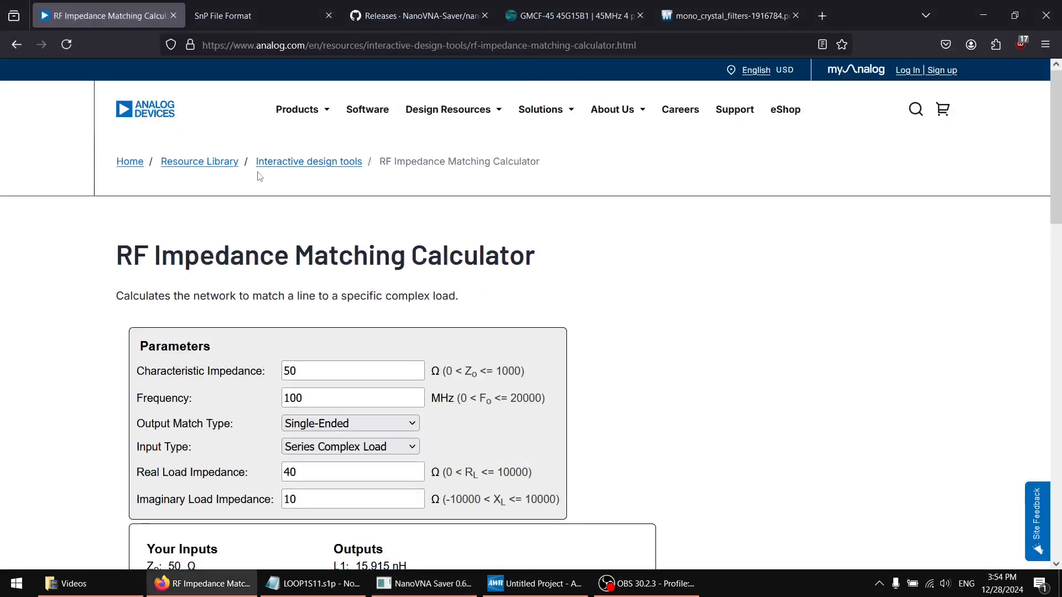
scroll(272, 227, "down", 4)
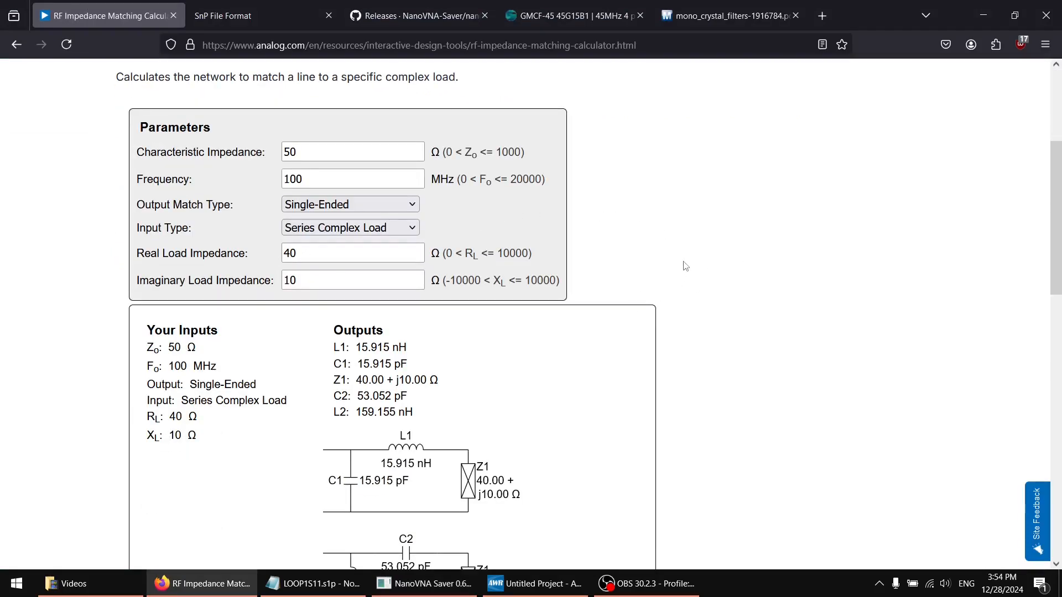
double_click(884, 22)
left_click_drag(884, 22, 0, 259)
scroll(331, 263, "up", 3)
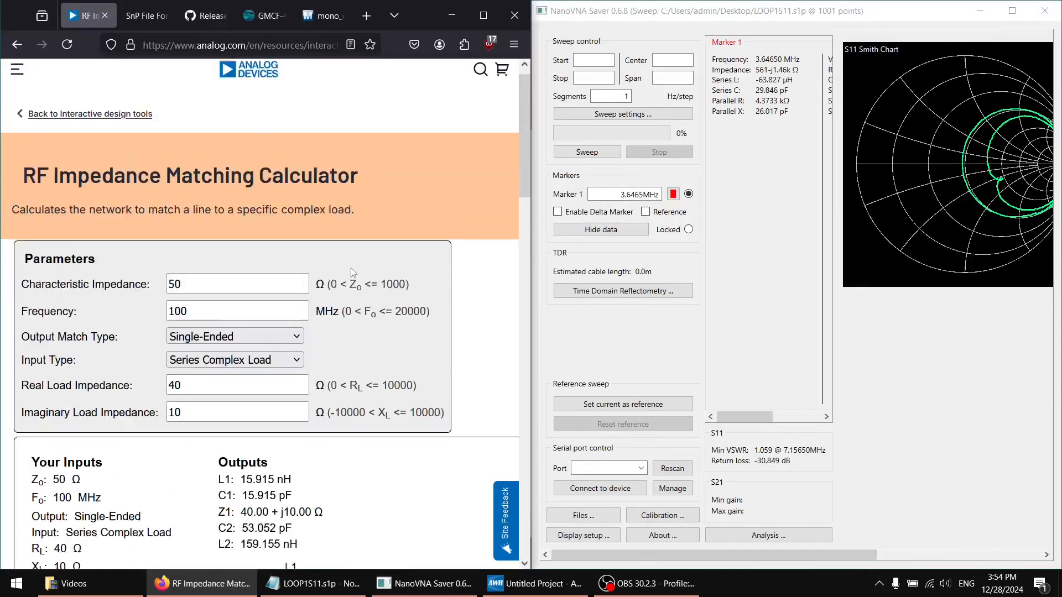
Try the S-Parameters input type in the calculator and settle on Parallel Complex Load
scroll(350, 268, "down", 2)
scroll(375, 242, "down", 1)
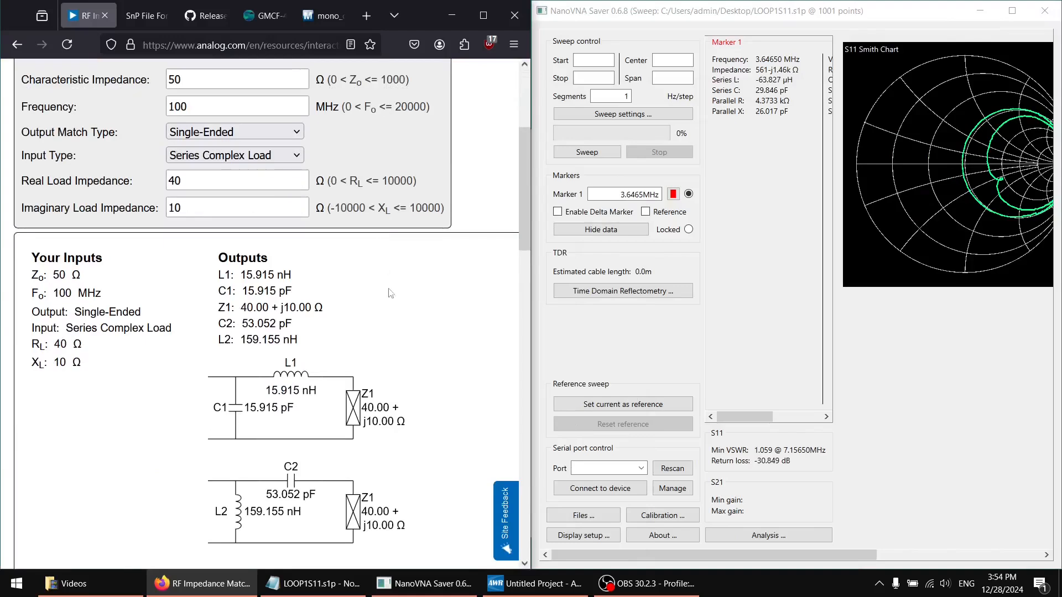
left_click_drag(182, 180, 140, 181)
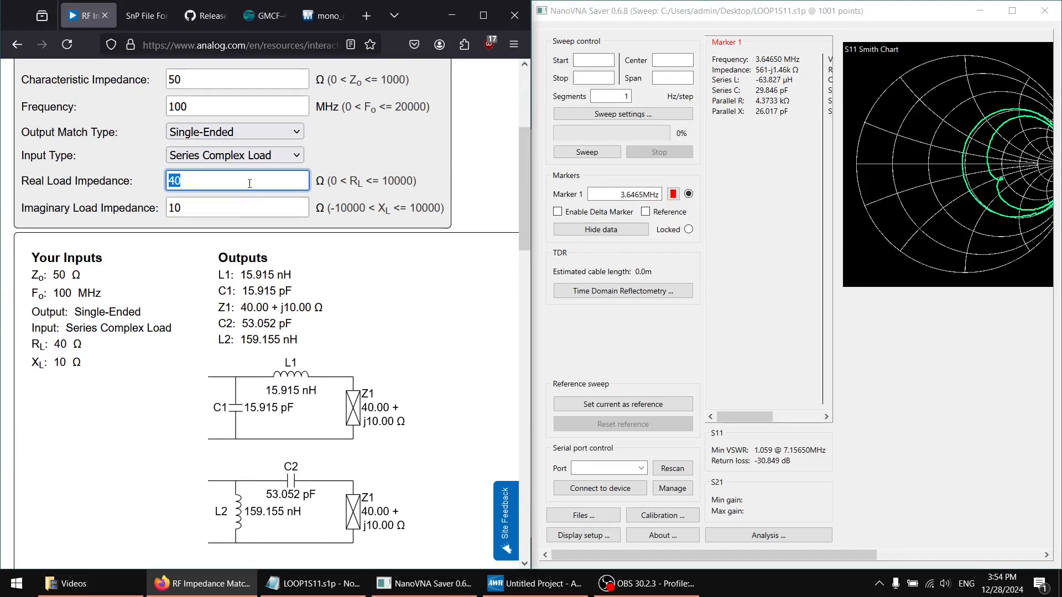
left_click(268, 161)
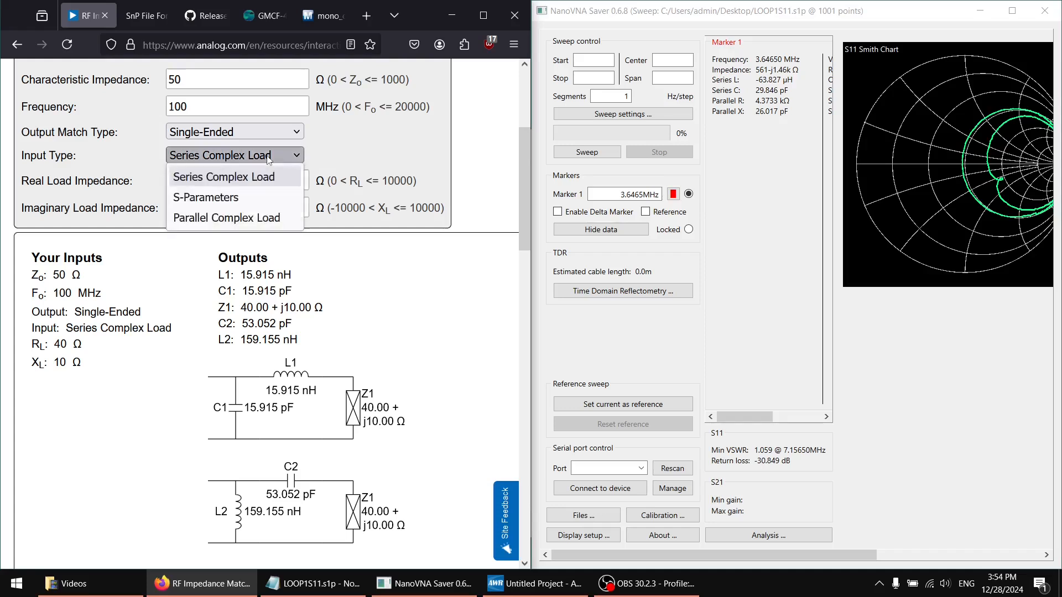
left_click(224, 219)
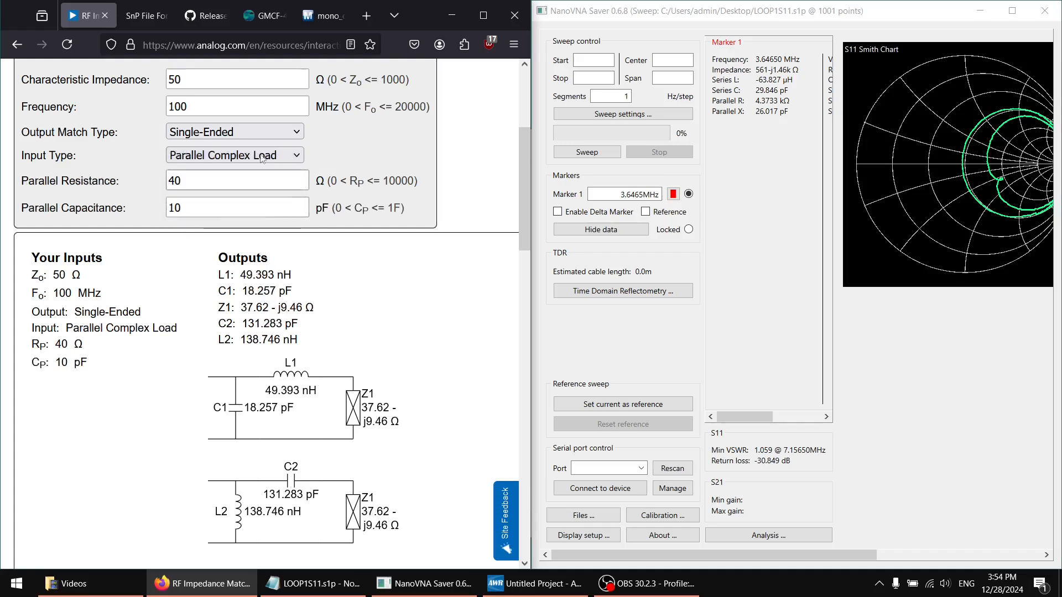
left_click(262, 160)
left_click(218, 198)
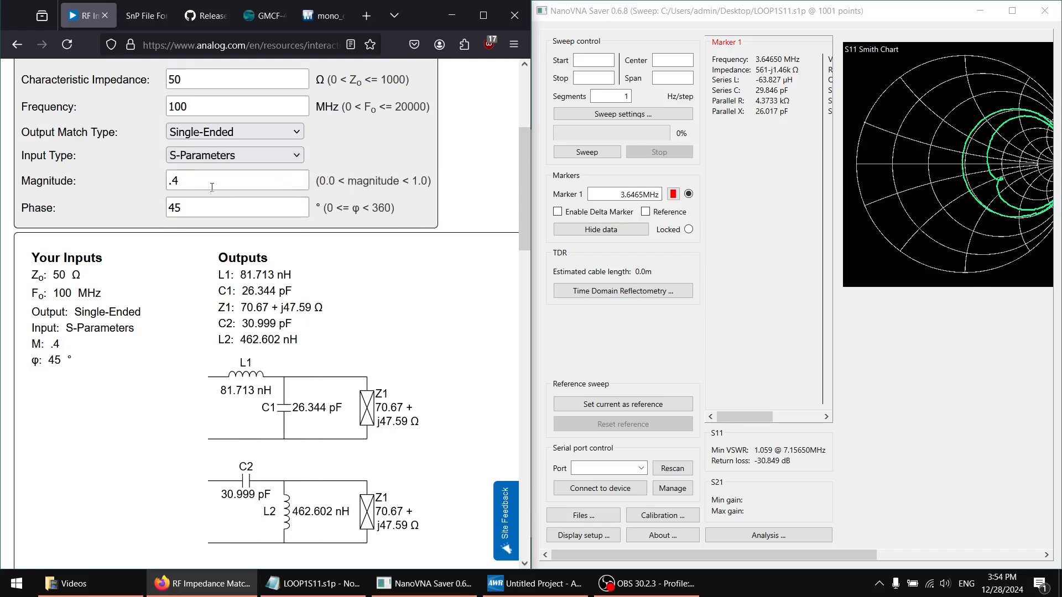
left_click(250, 155)
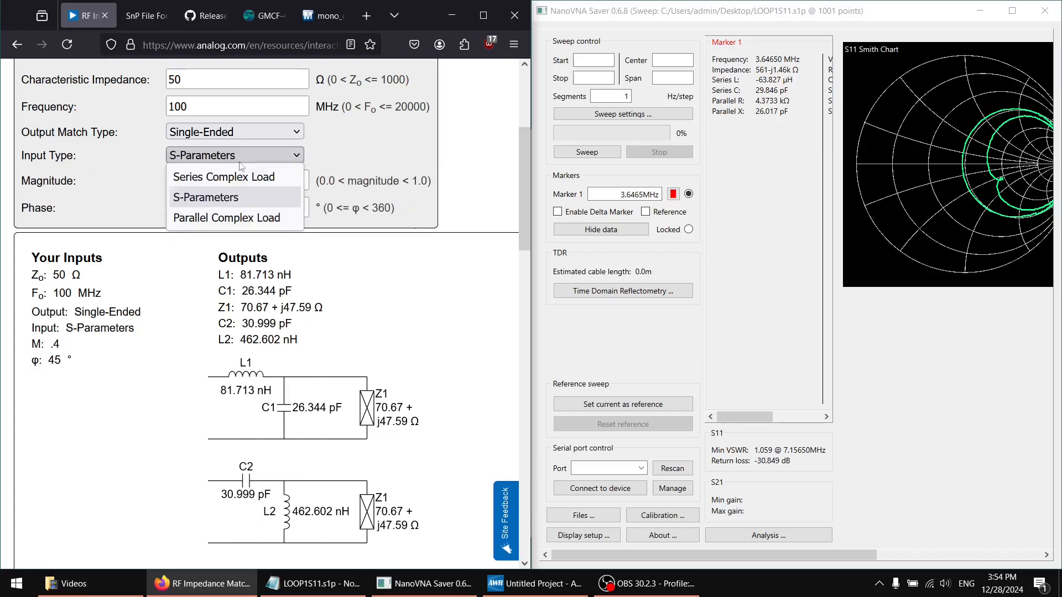
left_click(201, 220)
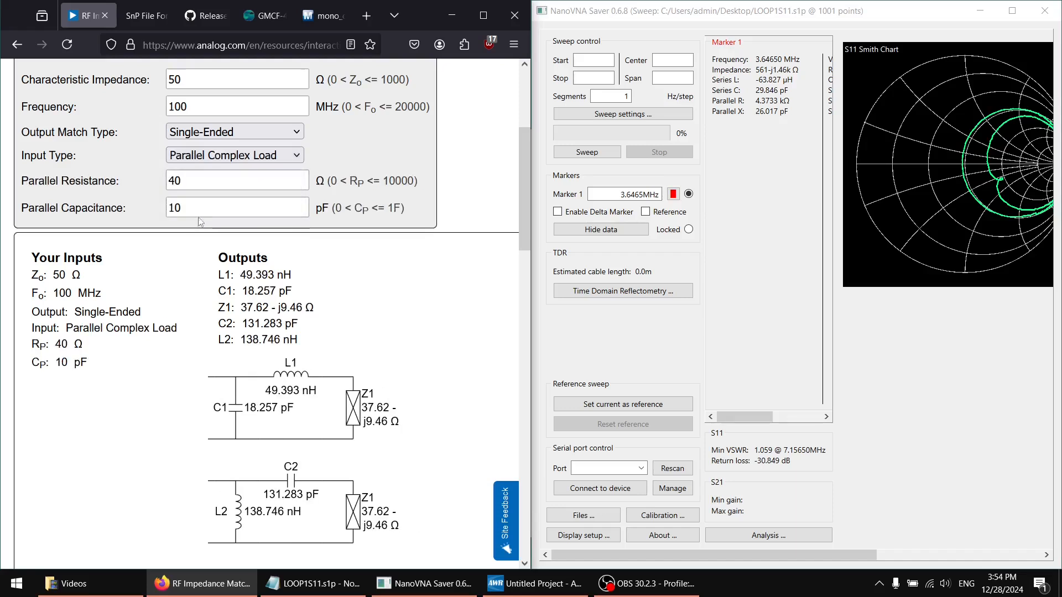
Enter Marker 1's parallel values as the load: 4373 Ω parallel resistance and 26.017 pF parallel capacitance
double_click(214, 180)
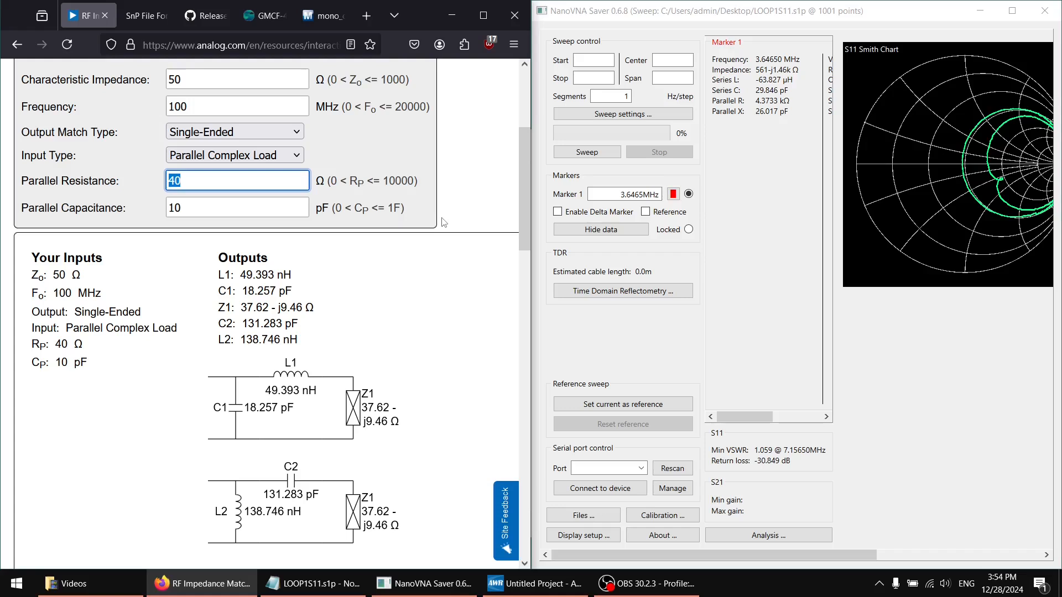
type("4")
key("Tab")
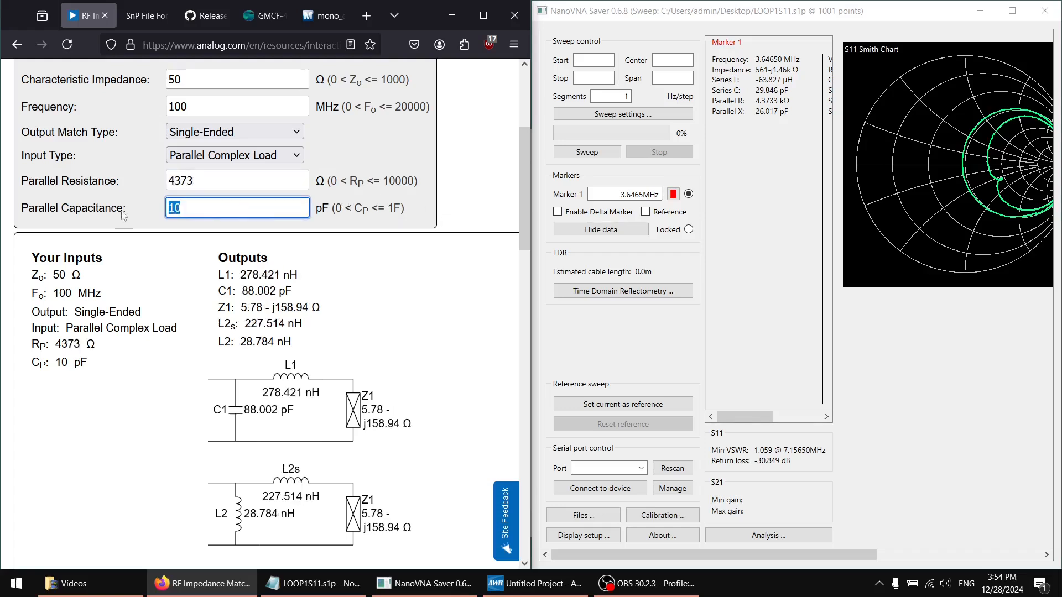
type("26.017")
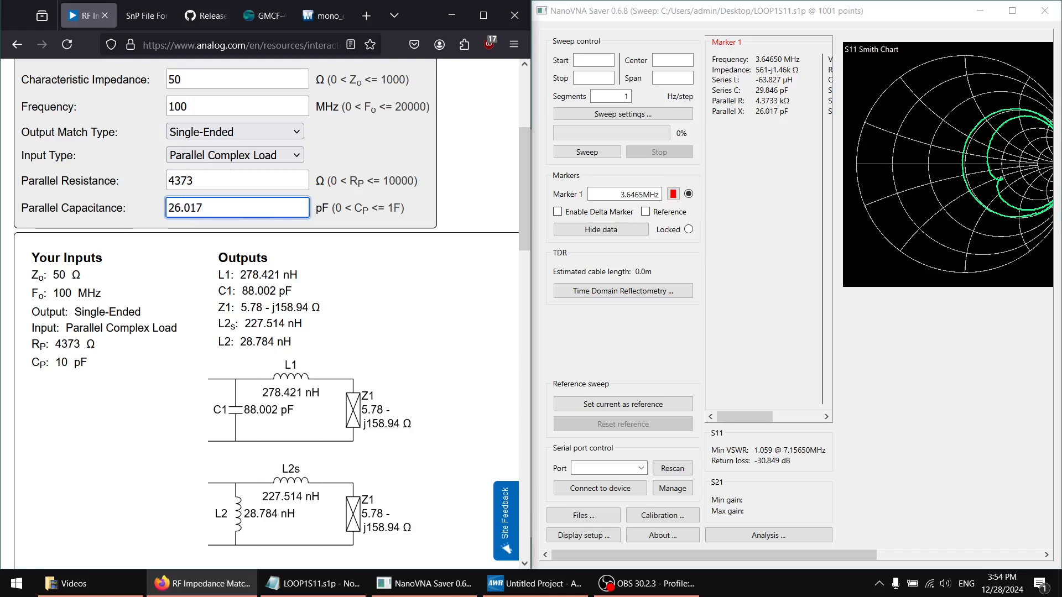
left_click_drag(240, 308, 317, 305)
left_click(344, 296)
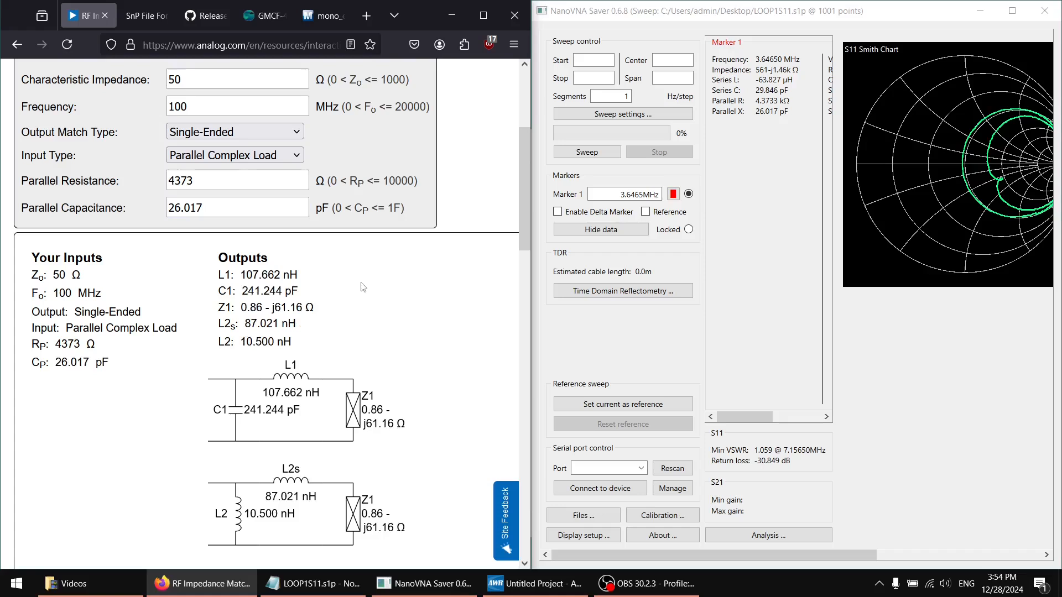
Set the calculator frequency to 3.65 MHz, keep the 50 Ω characteristic impedance, and view the matching networks
scroll(363, 288, "up", 2)
double_click(236, 173)
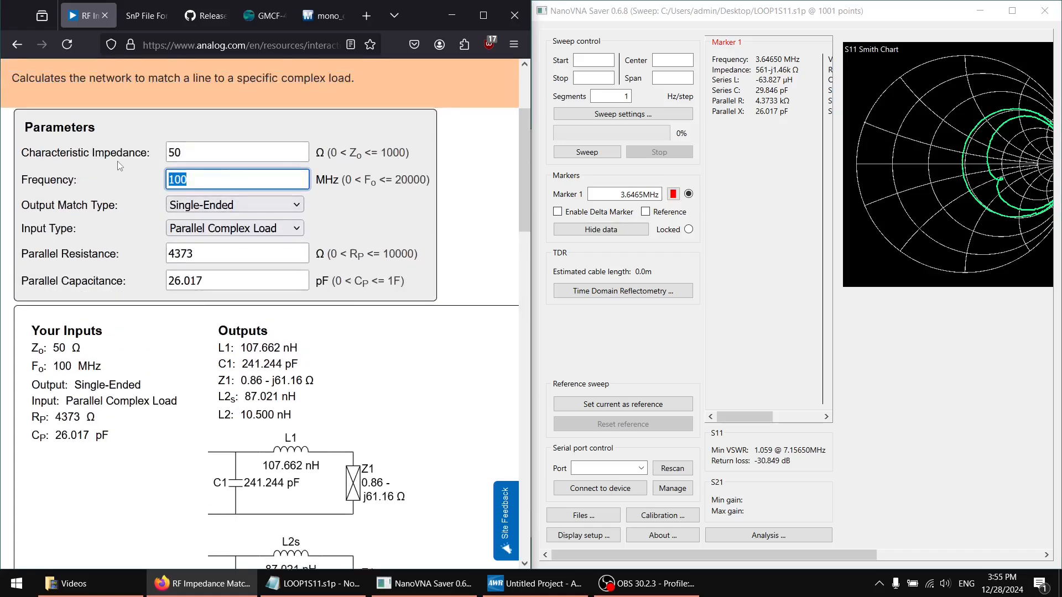
type("3.65")
left_click(191, 152)
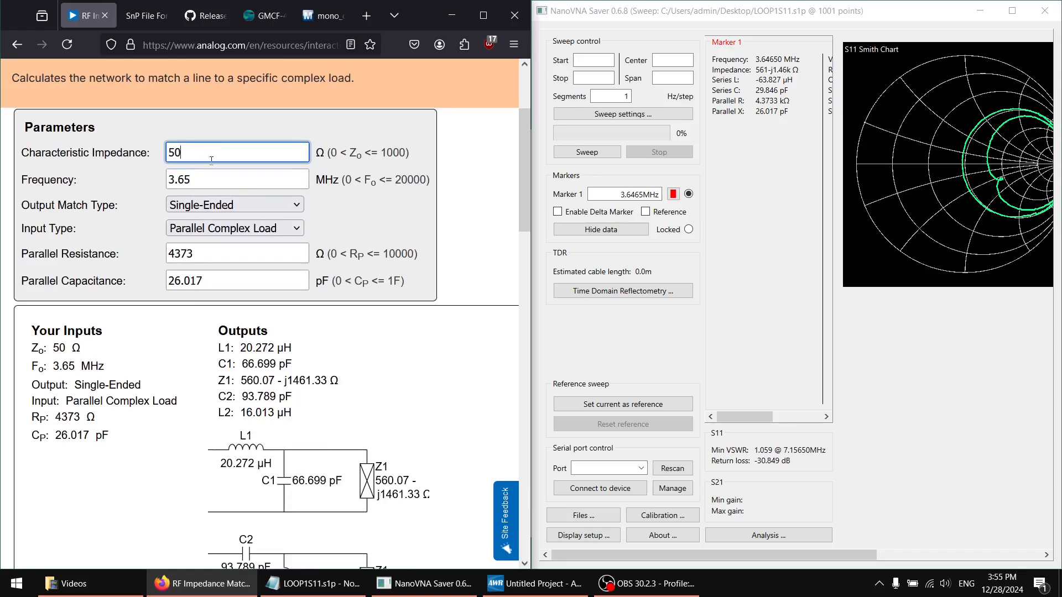
scroll(211, 160, "down", 2)
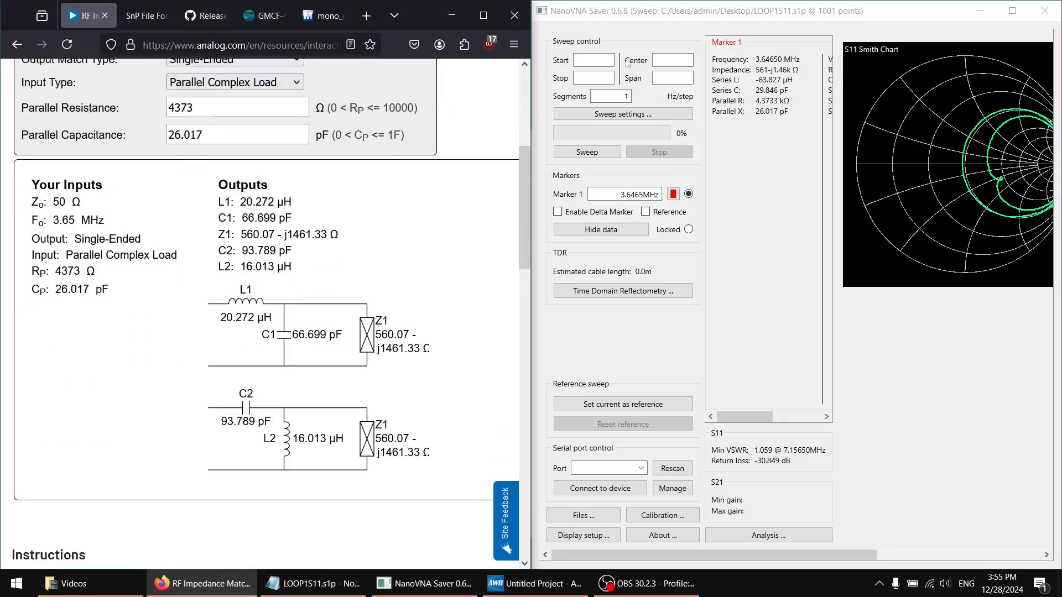
Switch to NanoVNA Saver in full size and read Marker 1 at the return-loss dips at 7.1565 MHz and 13.8795 MHz
double_click(644, 10)
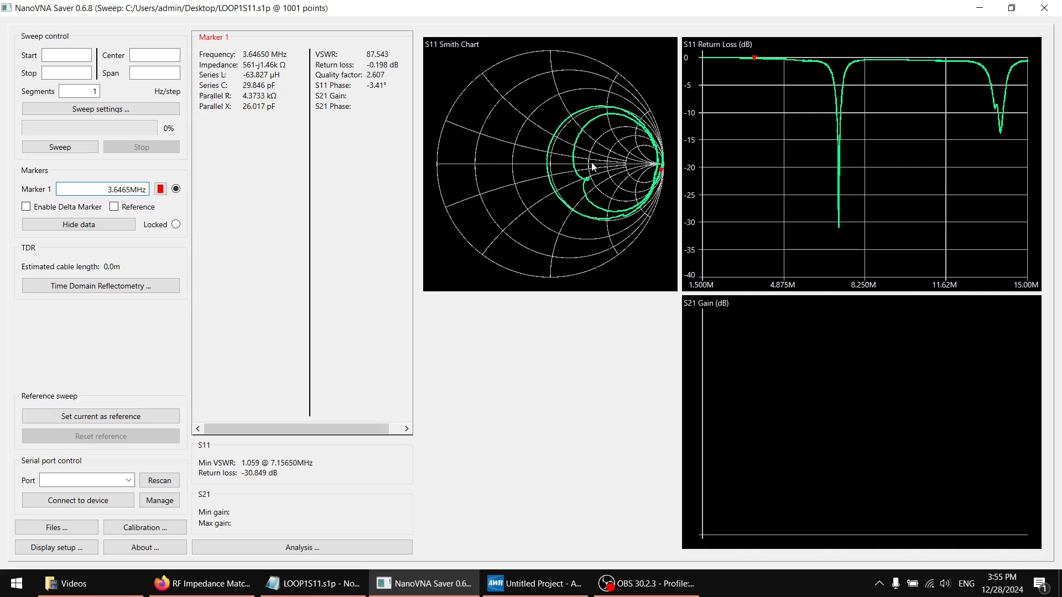
left_click_drag(830, 109, 840, 186)
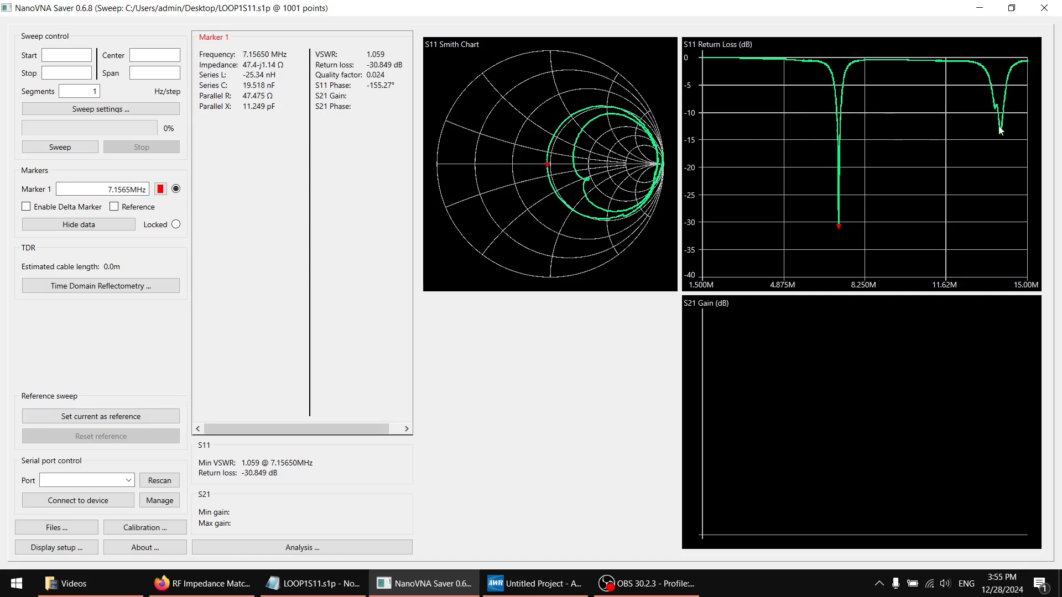
left_click_drag(1000, 131, 1003, 142)
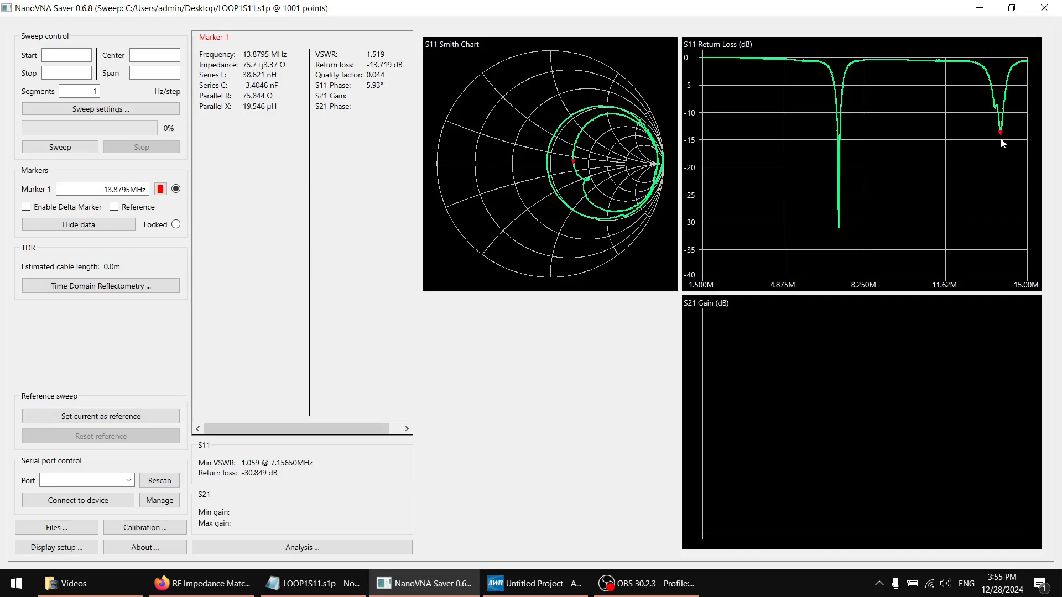
mouse_move(1003, 143)
left_mouse_down()
mouse_move(861, 154)
mouse_move(838, 130)
left_mouse_up()
left_click(987, 6)
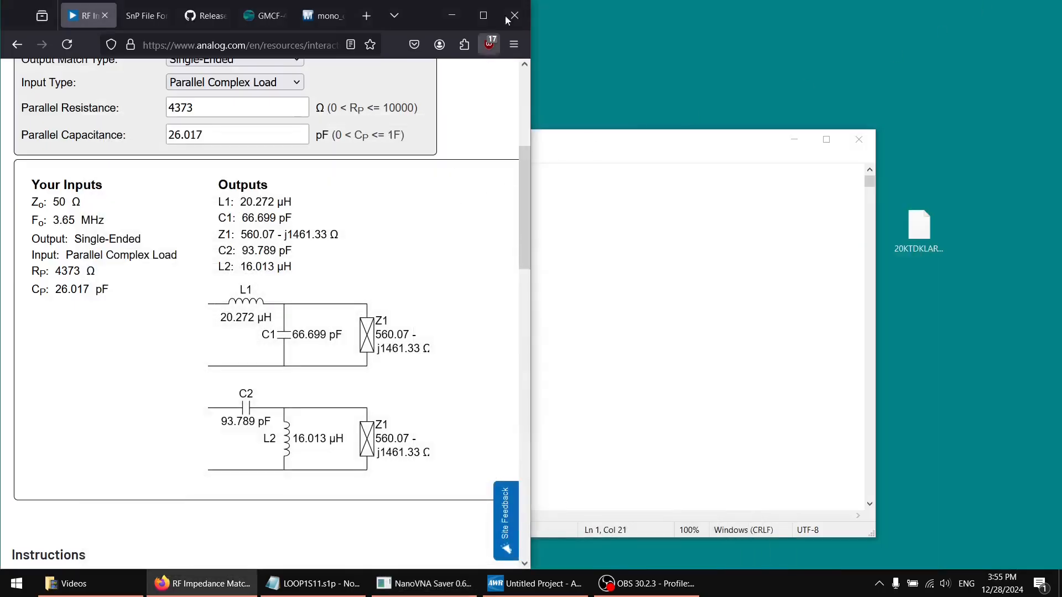
Enlarge the browser to full size and examine the calculated L1 and C1 values of the first matching network
left_click_drag(417, 11, 547, 1)
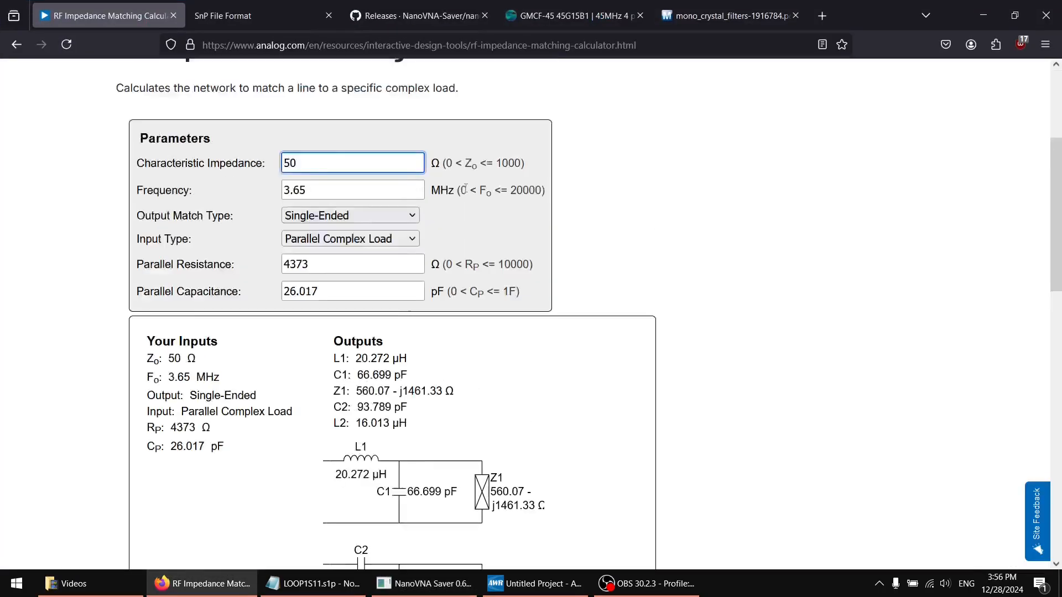
scroll(577, 201, "down", 6)
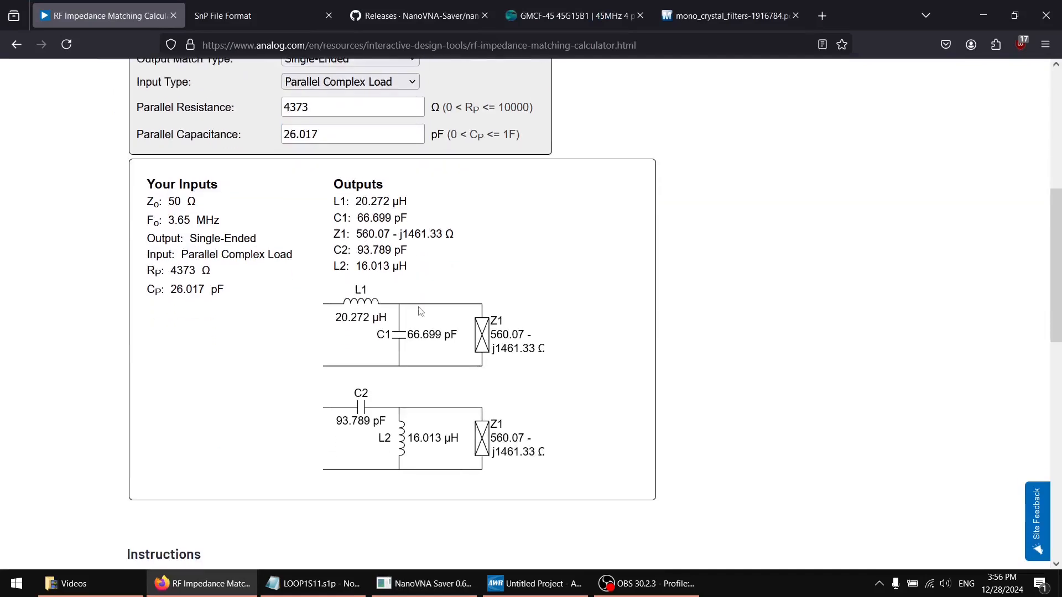
left_click_drag(356, 201, 434, 207)
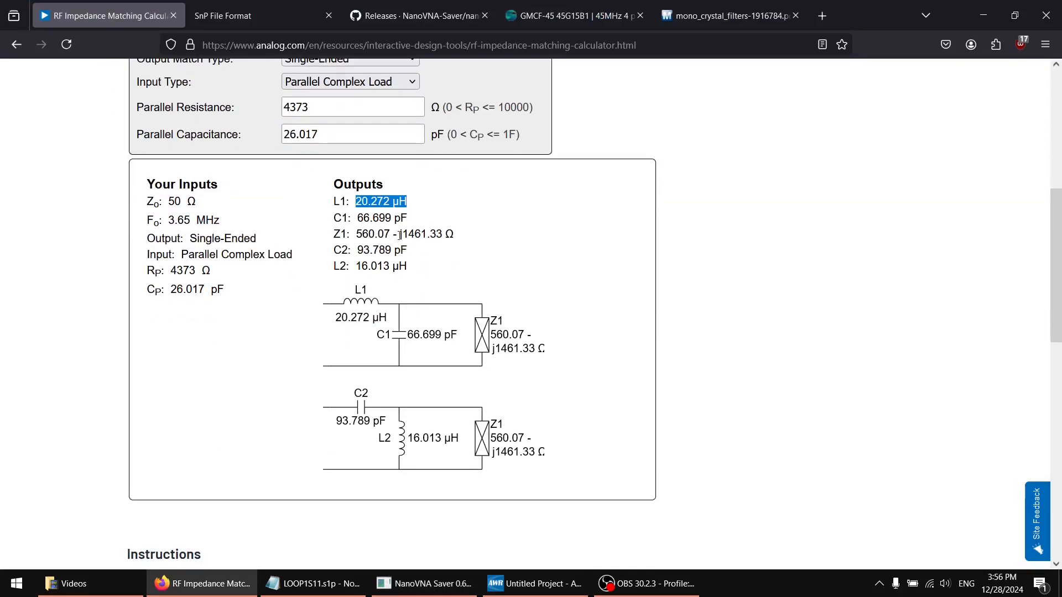
left_click_drag(363, 218, 452, 218)
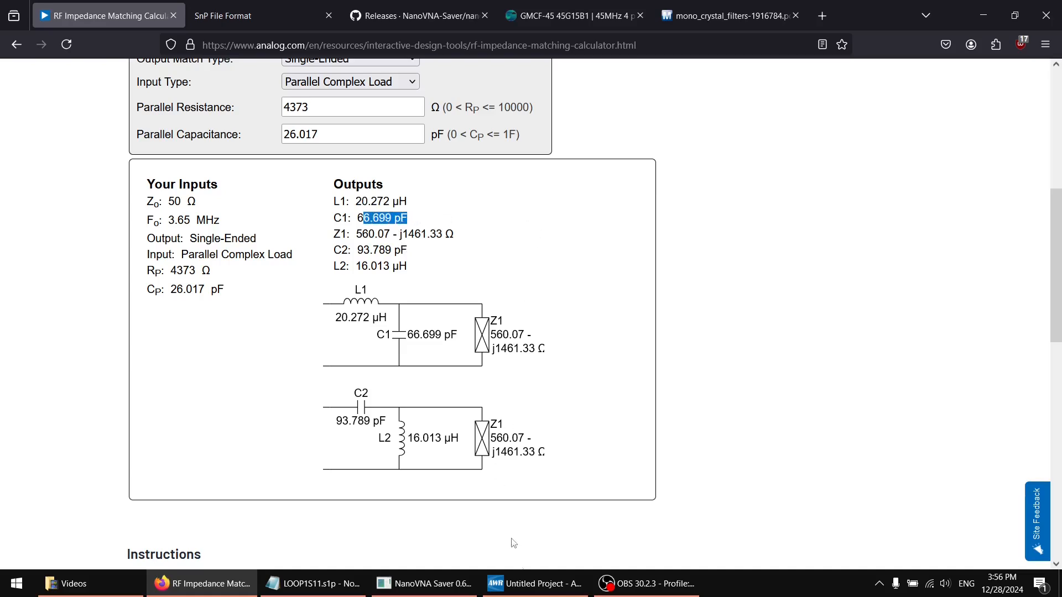
Switch to AWR and set the project's global capacitance unit to pF, keeping inductance in nH
left_click(534, 583)
left_click(67, 98)
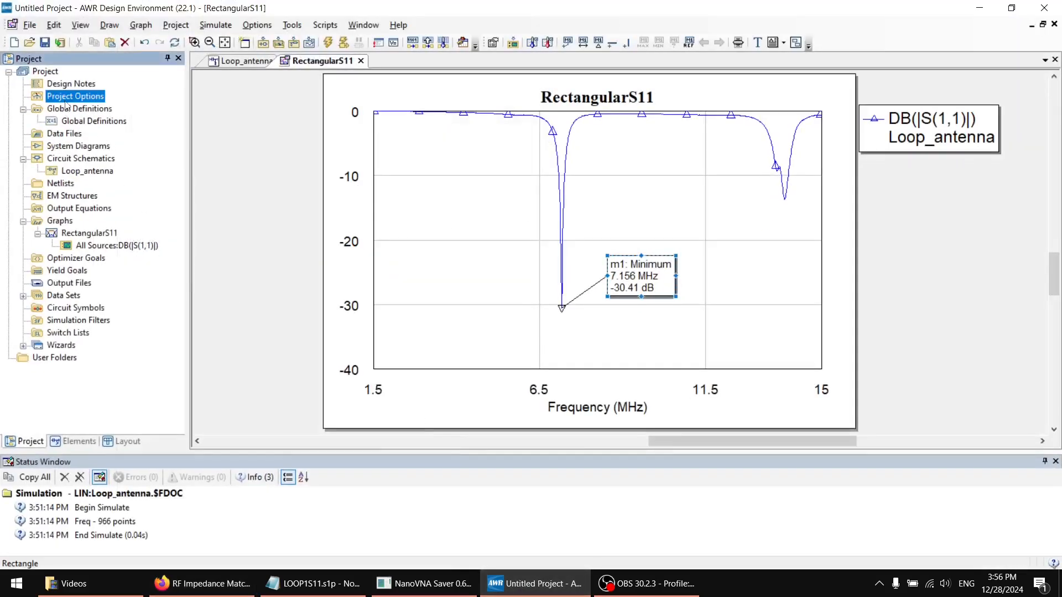
right_click(65, 102)
left_click(88, 107)
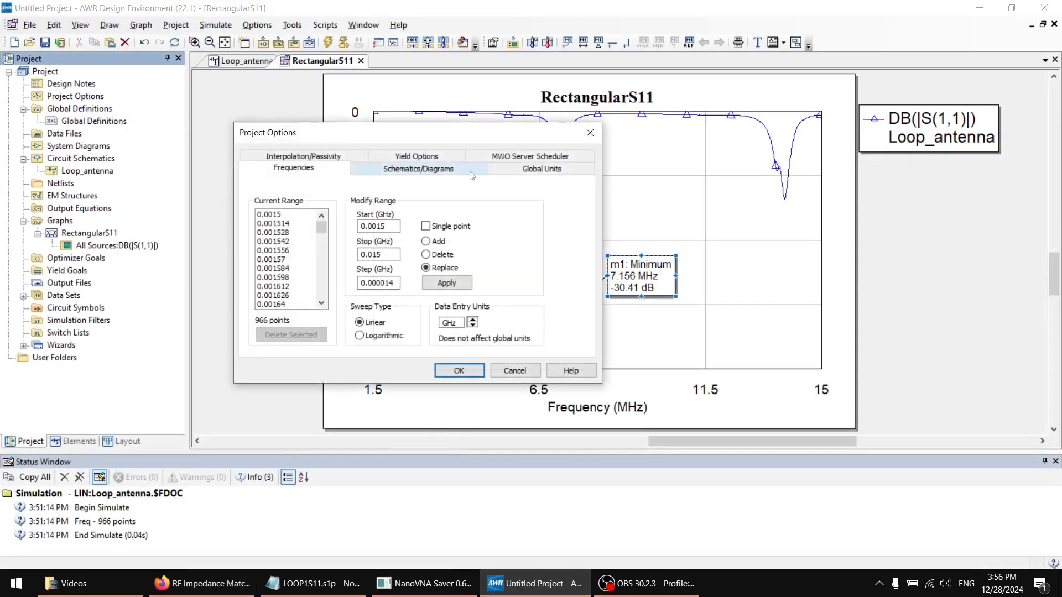
left_click(520, 169)
left_click(277, 275)
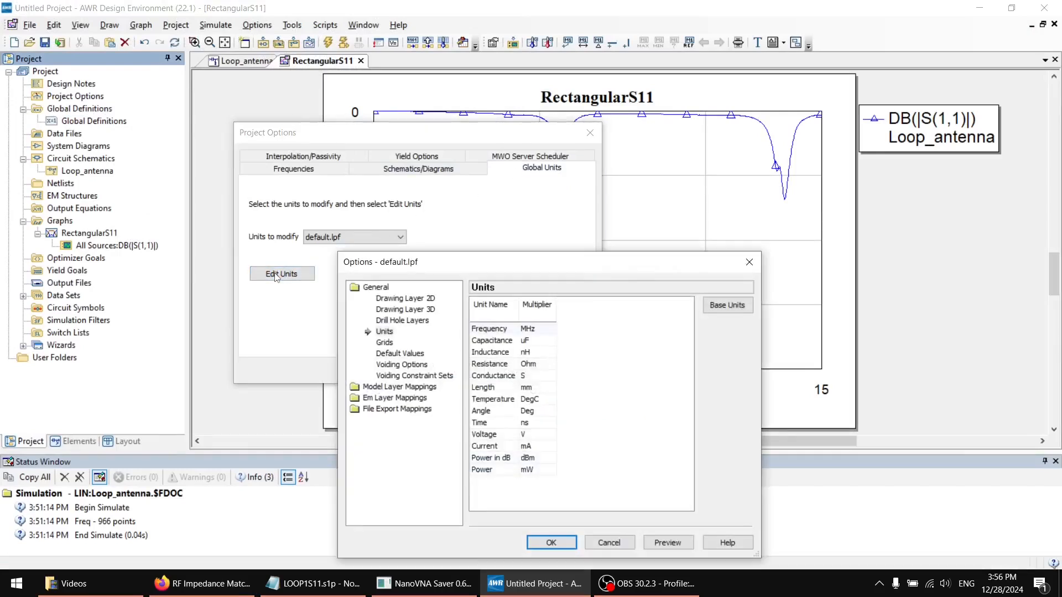
left_click(528, 340)
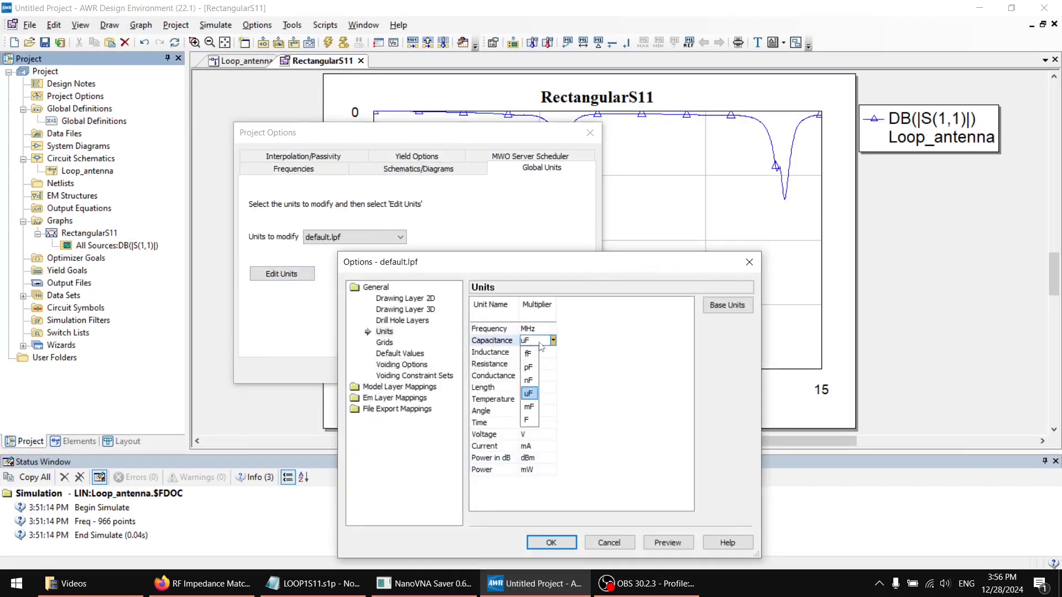
left_click(528, 366)
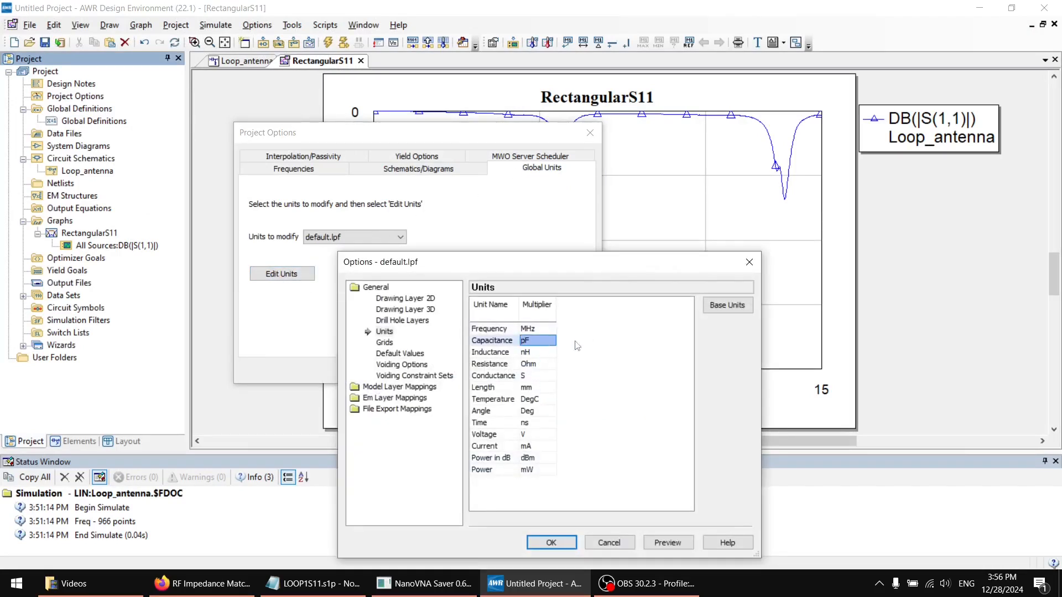
left_click(535, 353)
left_click(535, 354)
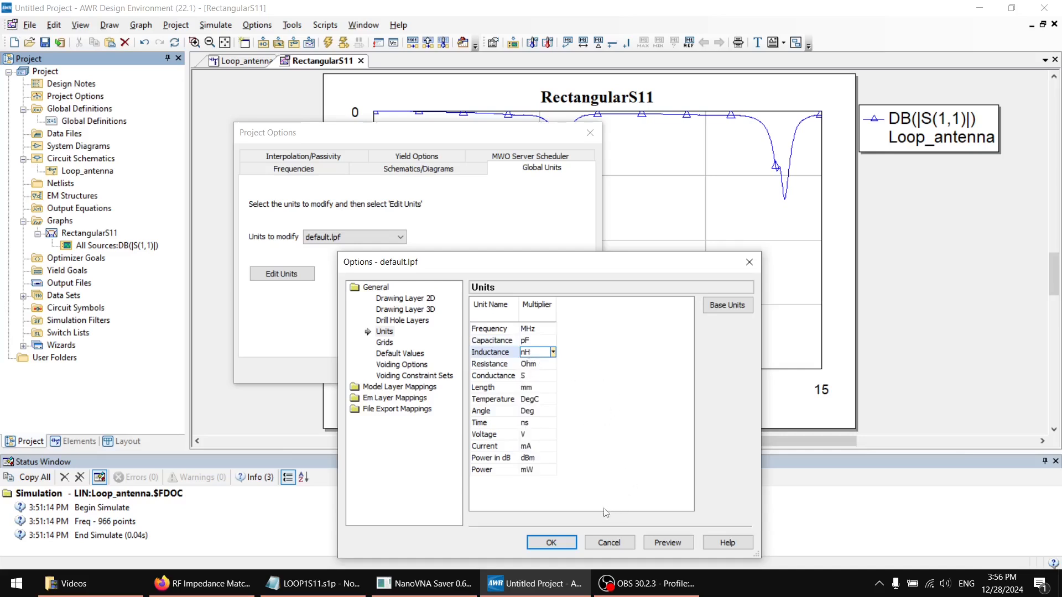
left_click(556, 546)
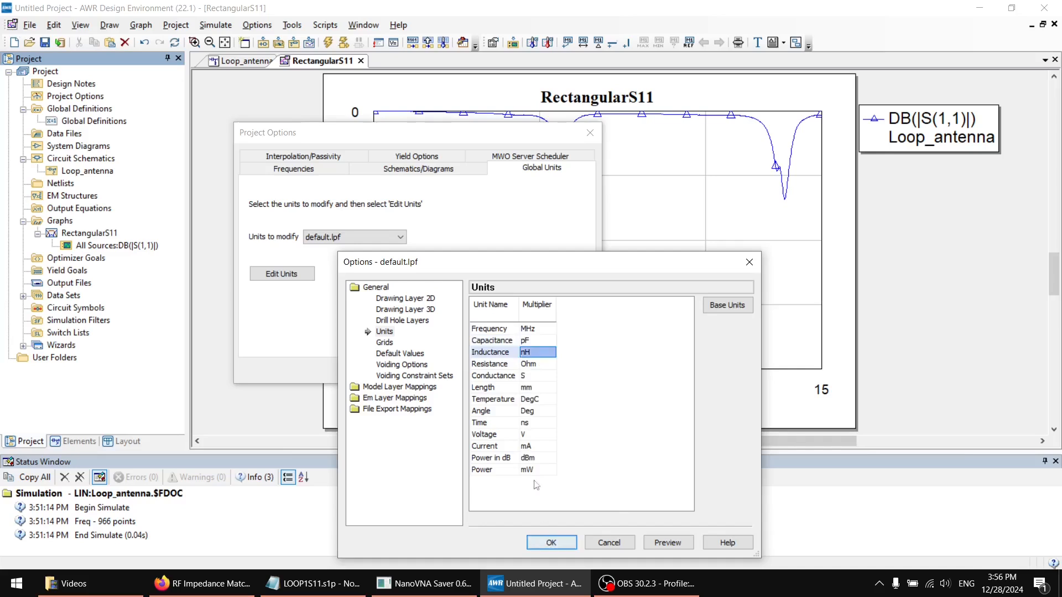
left_click(551, 543)
left_click(458, 370)
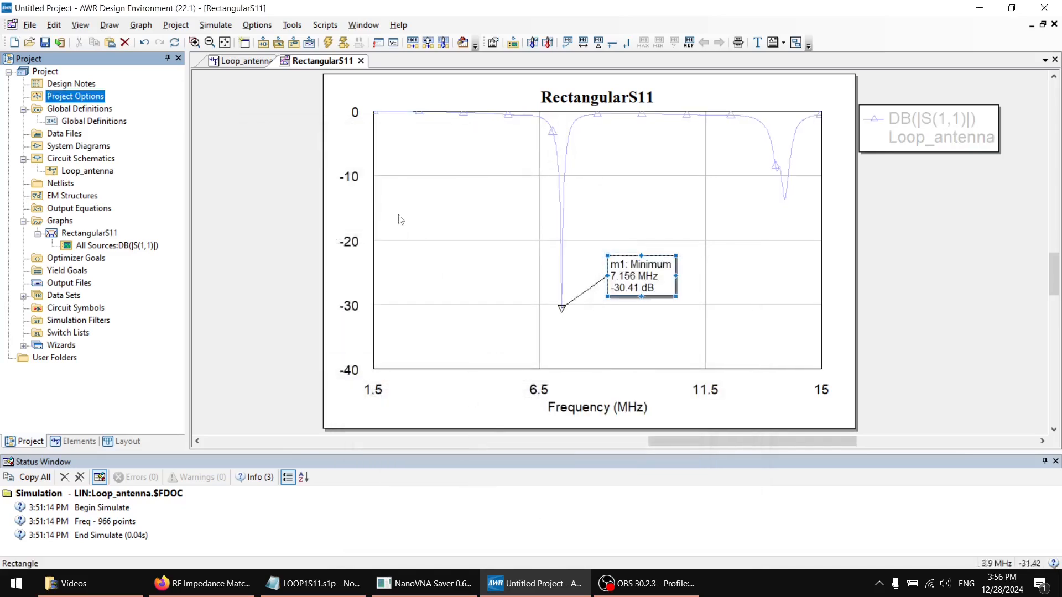
In the Loop_antenna schematic, duplicate the port, wire and antenna block and place the copy beside the original
left_click(223, 67)
left_click_drag(657, 324, 226, 92)
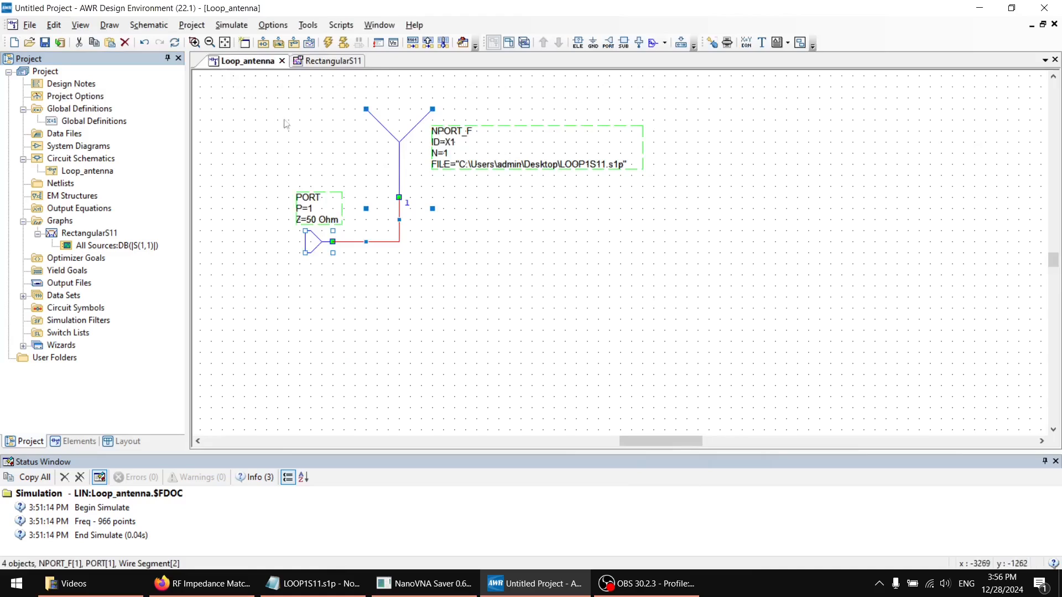
key("ctrl+c")
key("ctrl+v")
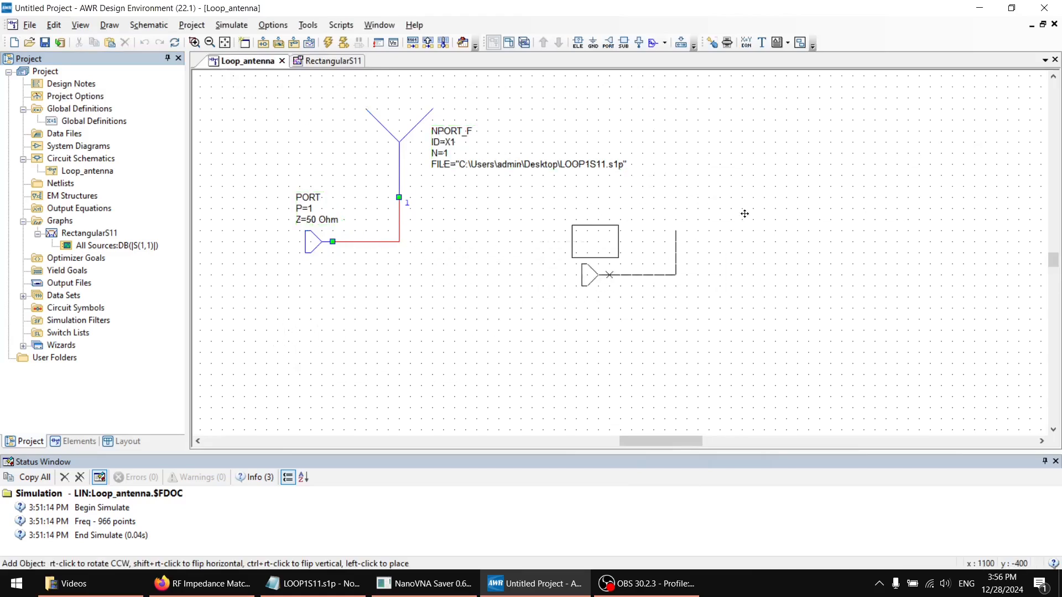
left_click(809, 176)
left_click(781, 202)
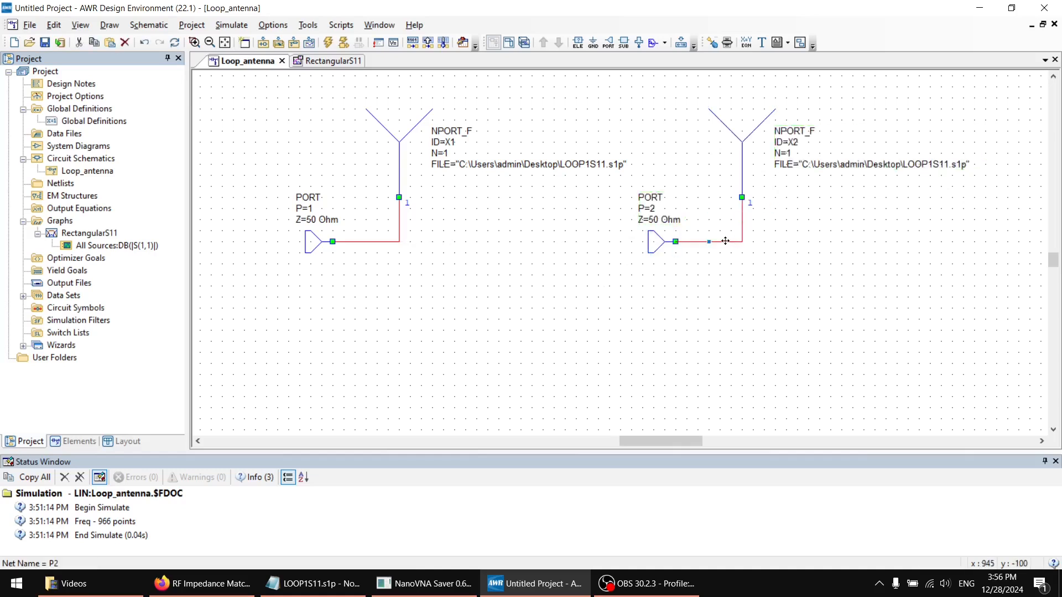
Move the copied antenna farther from its port and delete the wire connecting them
left_click(744, 126)
left_click_drag(744, 126, 820, 128)
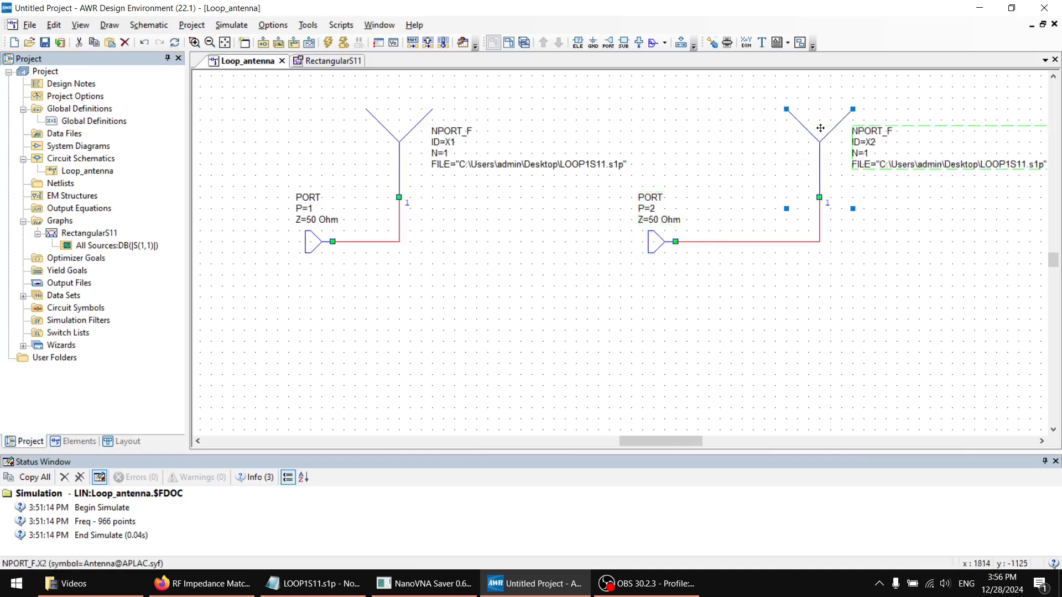
left_click(777, 240)
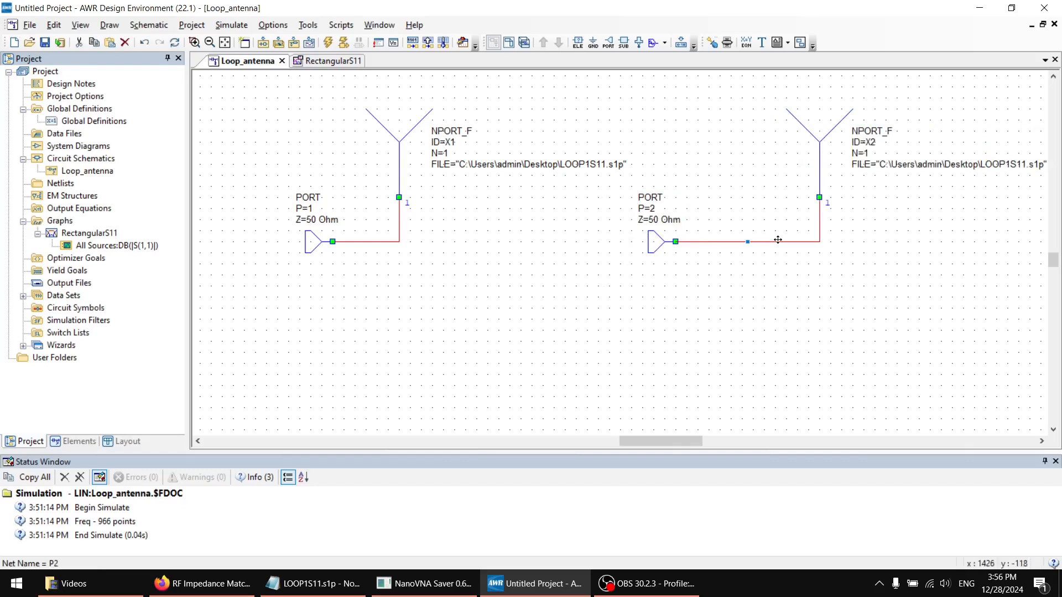
key("Delete")
Add an ideal closed-form inductor (IND) in series position between the copied port and antenna
left_click(578, 42)
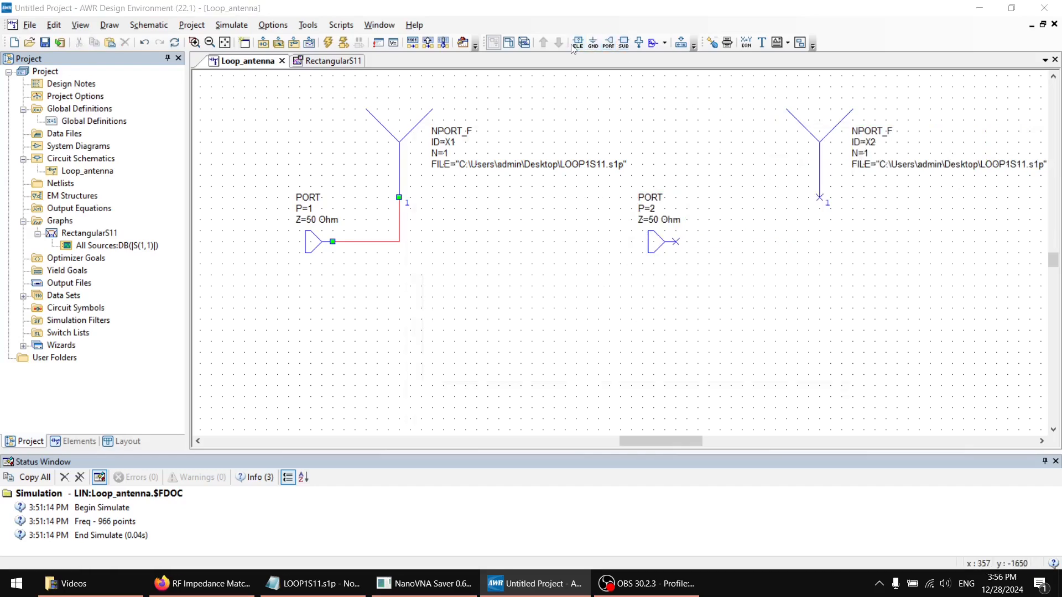
type("IND")
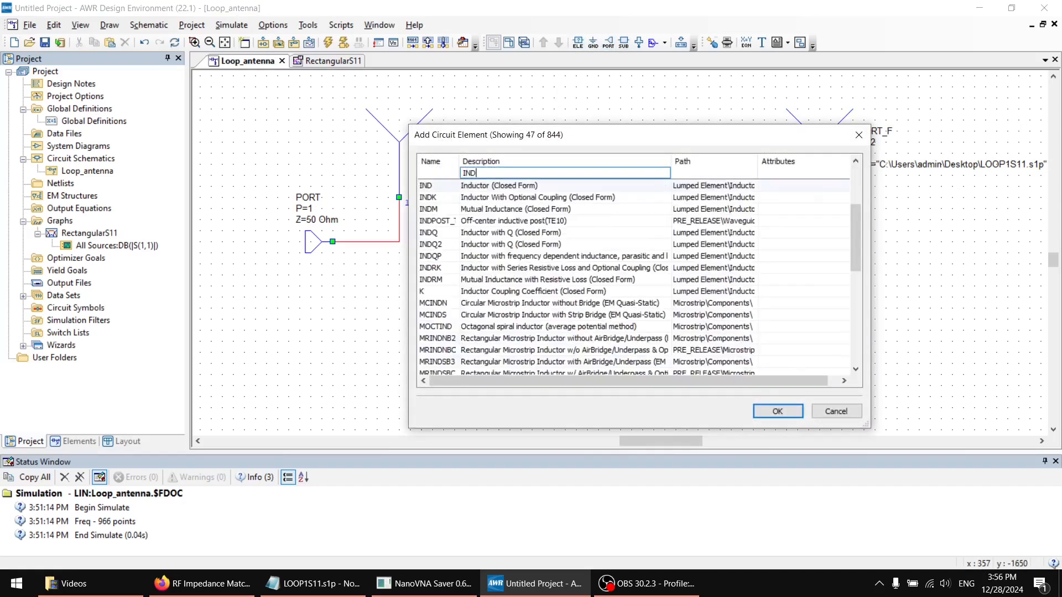
key("Return")
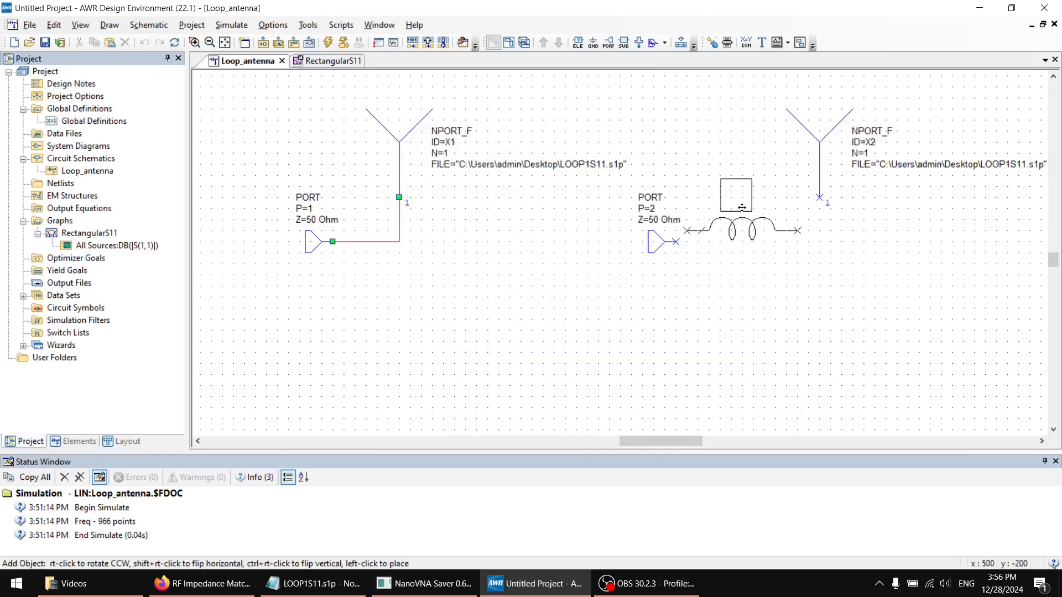
left_click(745, 223)
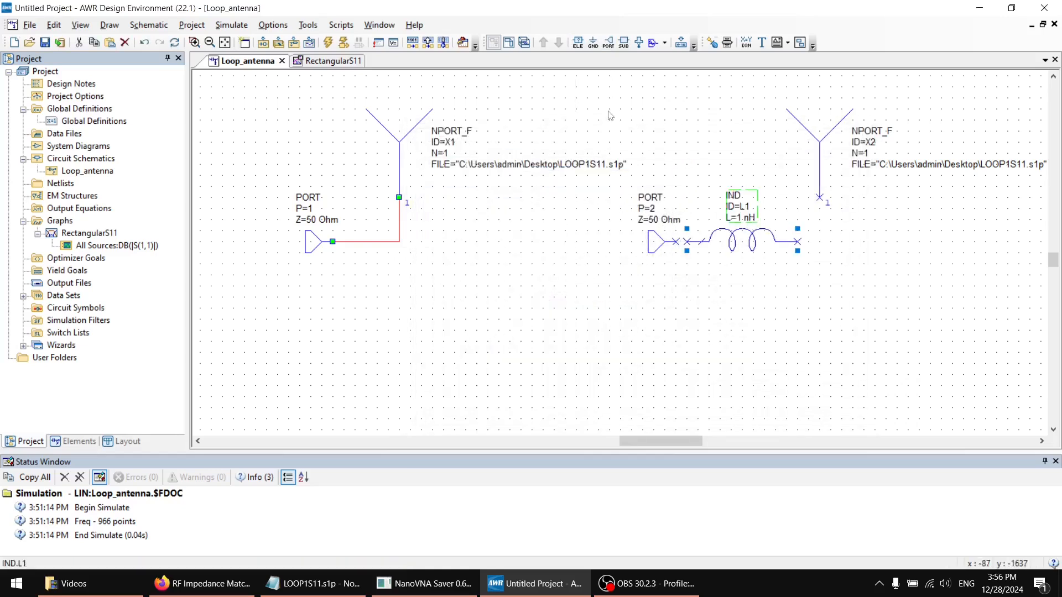
Add a vertical capacitor (CAP) directly below the copied antenna and attach a ground to its lower end
left_click(578, 42)
type("cap")
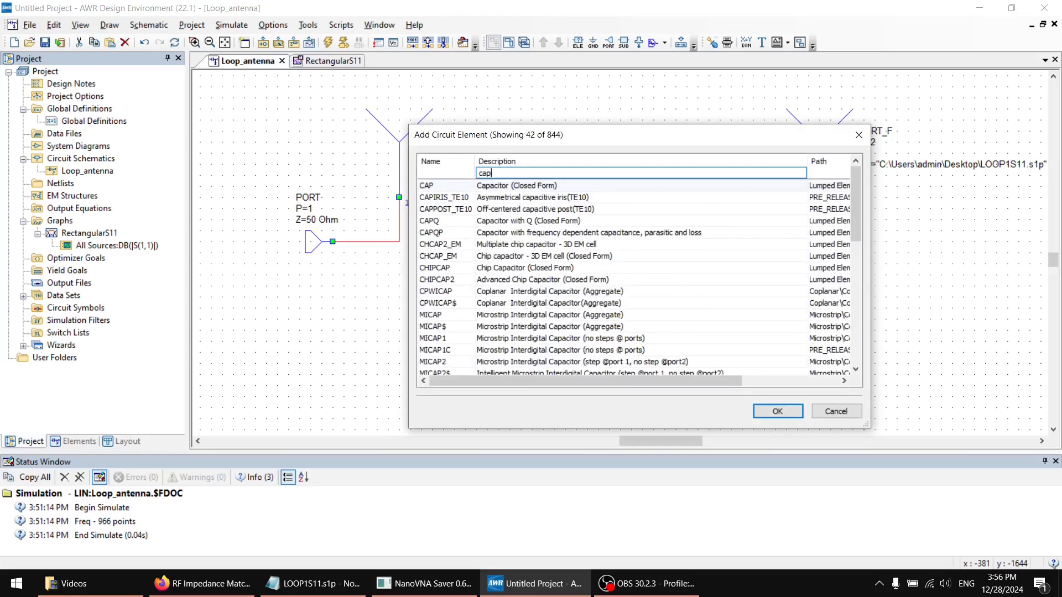
key("Return")
right_click(820, 284)
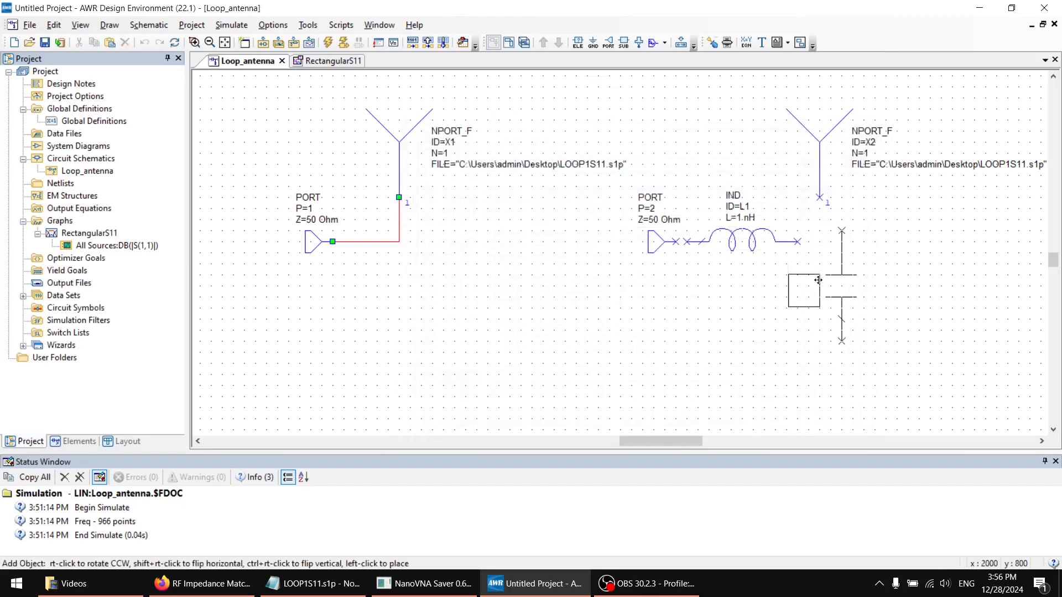
right_click(820, 282)
right_click(820, 283)
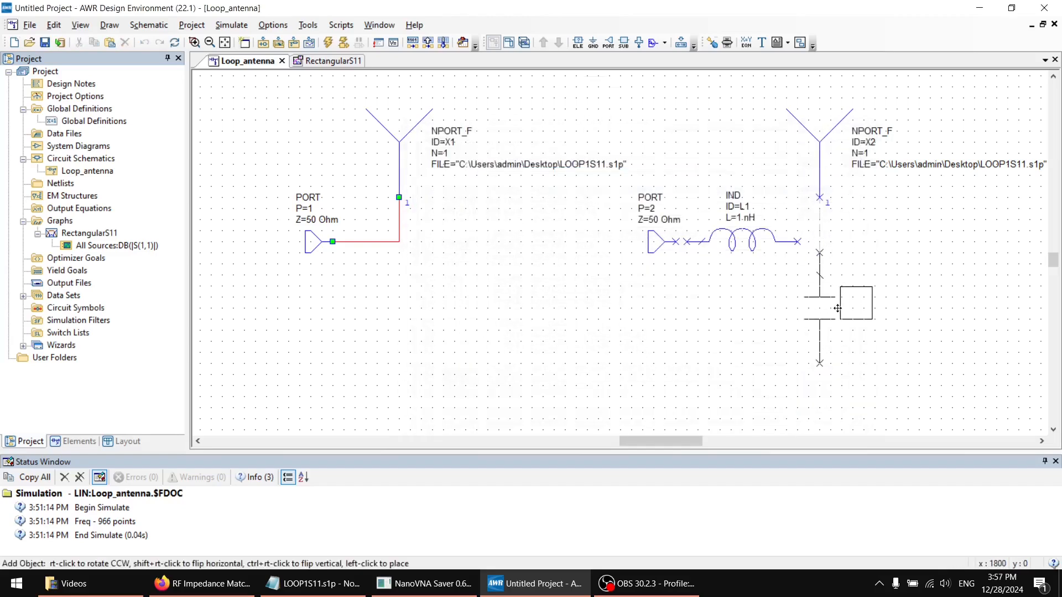
left_click(837, 308)
left_click(592, 43)
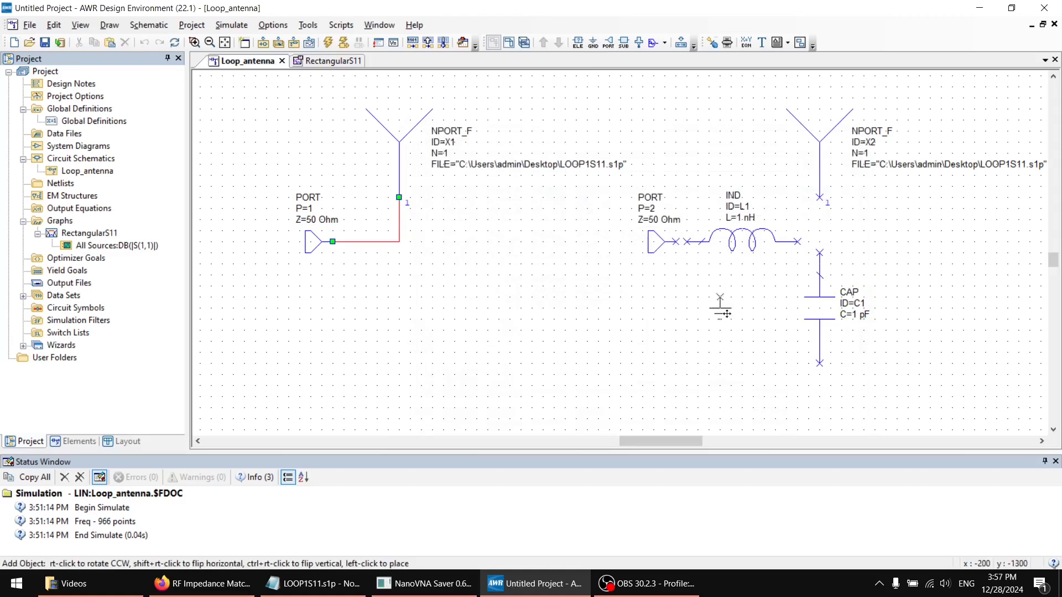
left_click(819, 369)
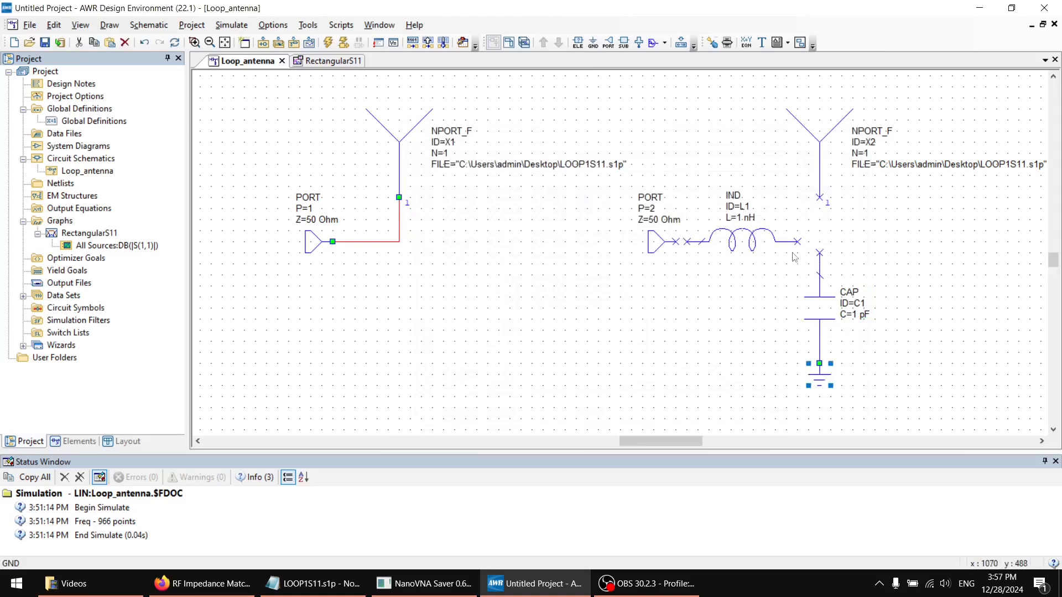
Wire the capacitor's upper end to the copied antenna, and connect the inductor between that wire and the copied port
left_click(819, 252)
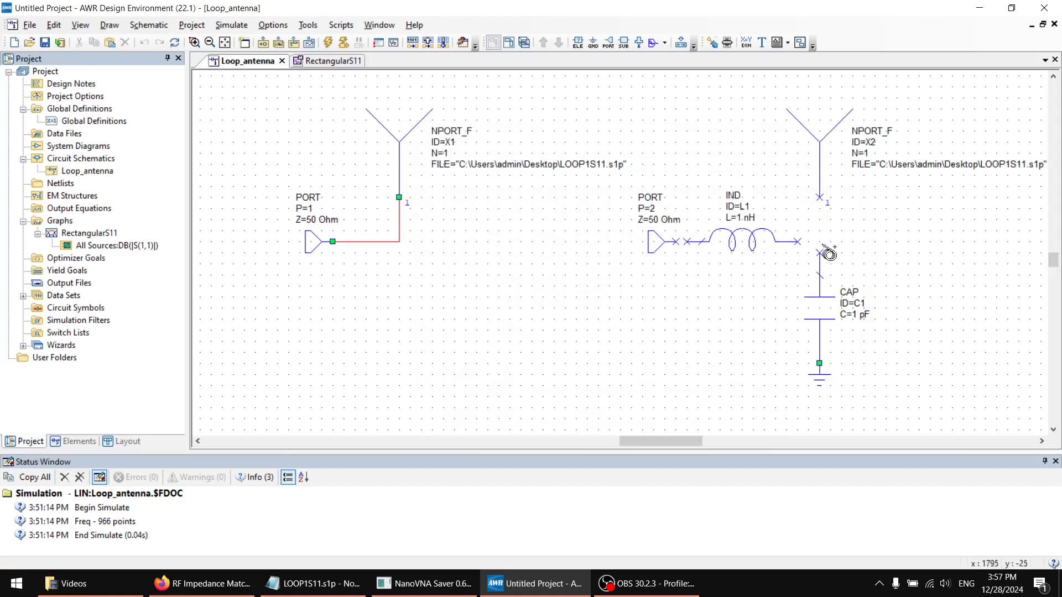
left_click(819, 197)
left_click(797, 241)
left_click(819, 241)
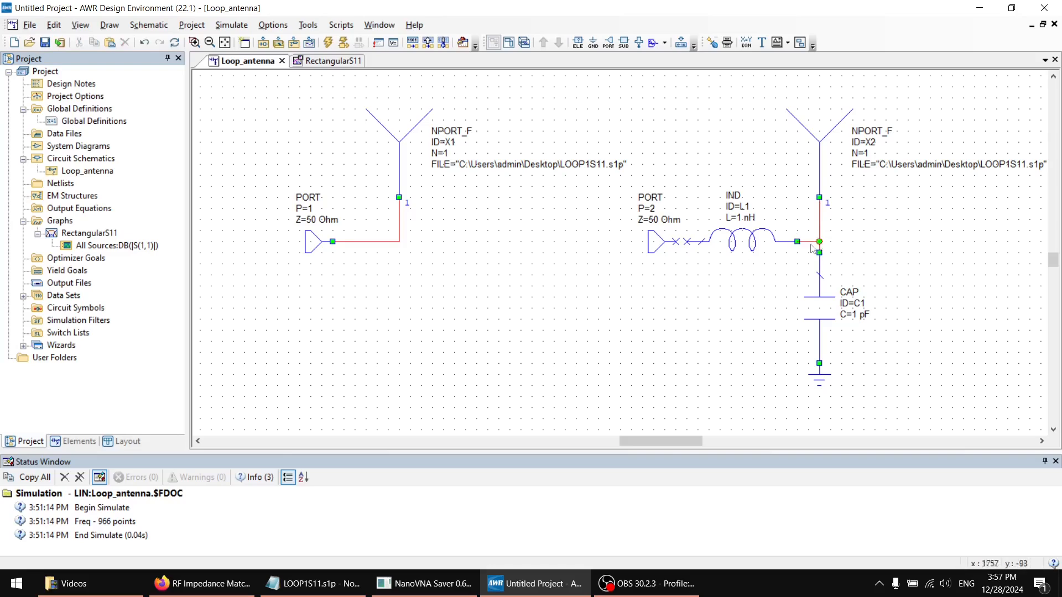
left_click(676, 241)
Switch to the browser calculator and compare the L1/C1 and C2/L2 component values of the two matching networks
left_click(203, 583)
left_click(402, 319)
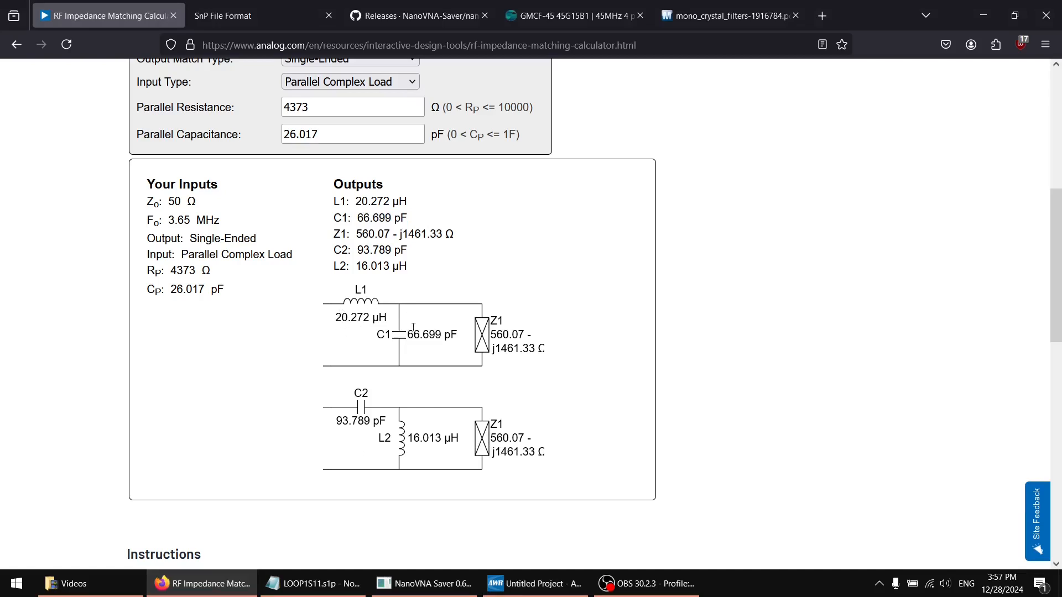
left_click_drag(344, 309, 390, 328)
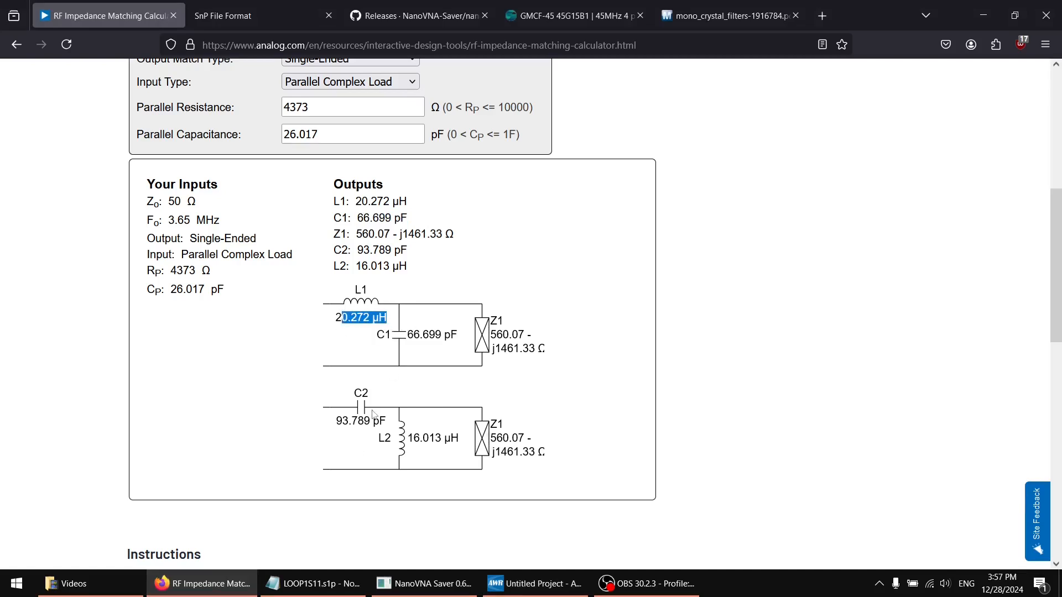
left_click_drag(340, 420, 387, 439)
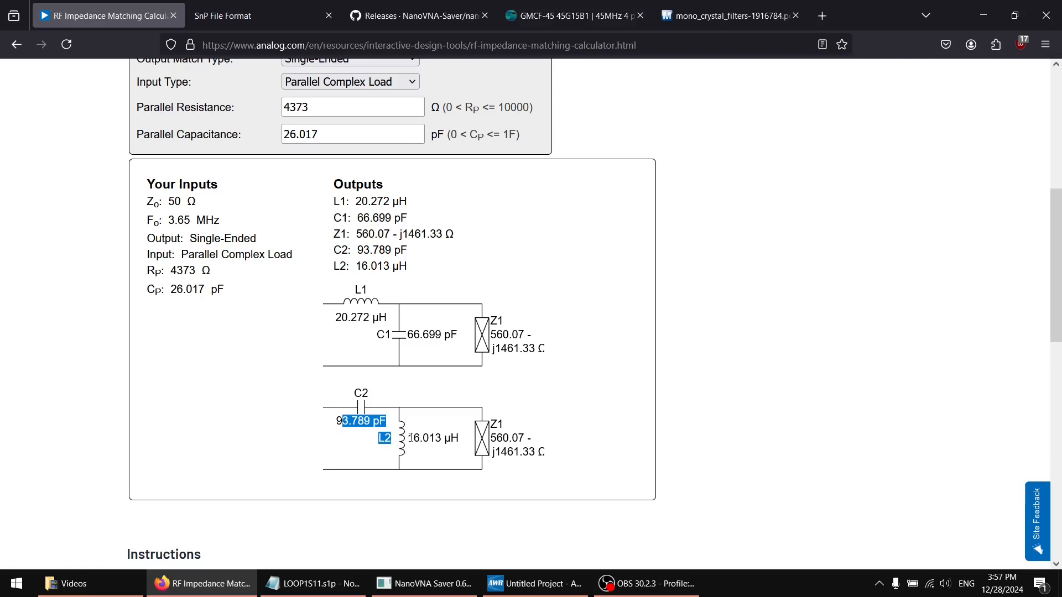
left_click(527, 380)
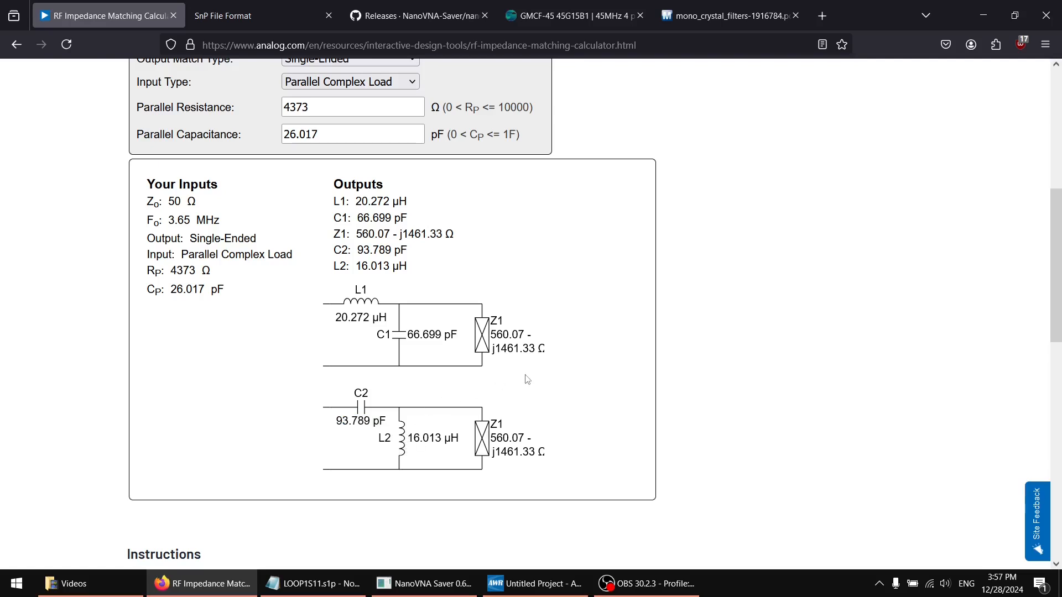
Switch to AWR and set the project's global inductance unit to uH
left_click(528, 583)
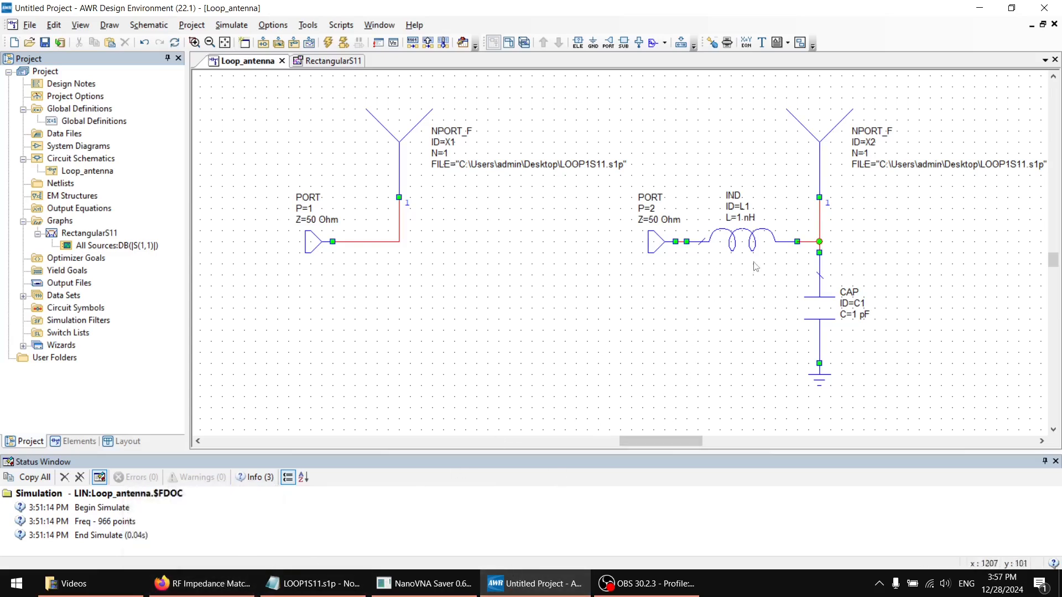
left_click(744, 216)
left_click(479, 300)
right_click(72, 84)
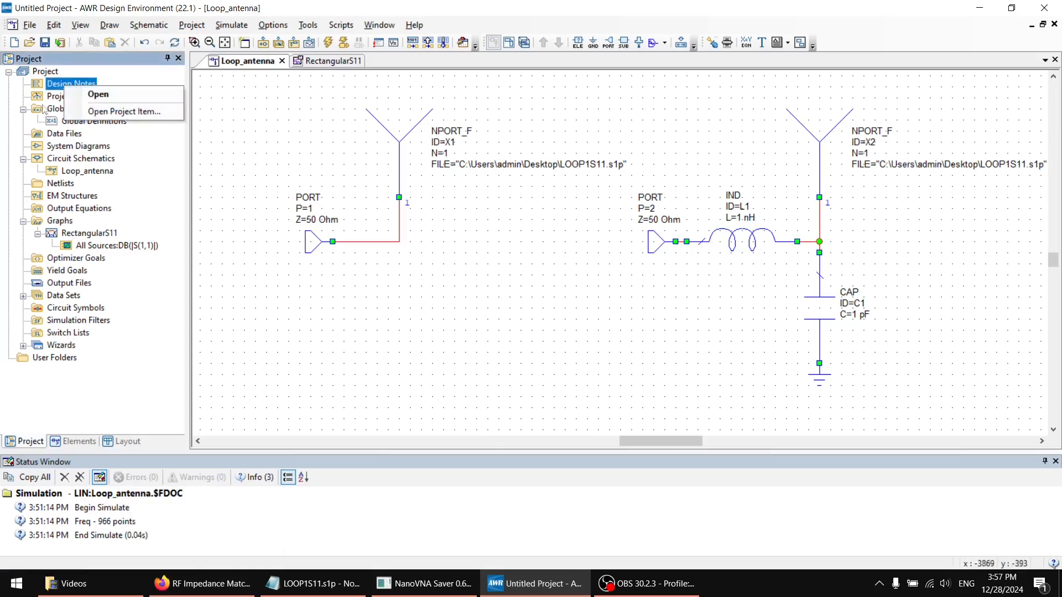
left_click(59, 97)
double_click(58, 97)
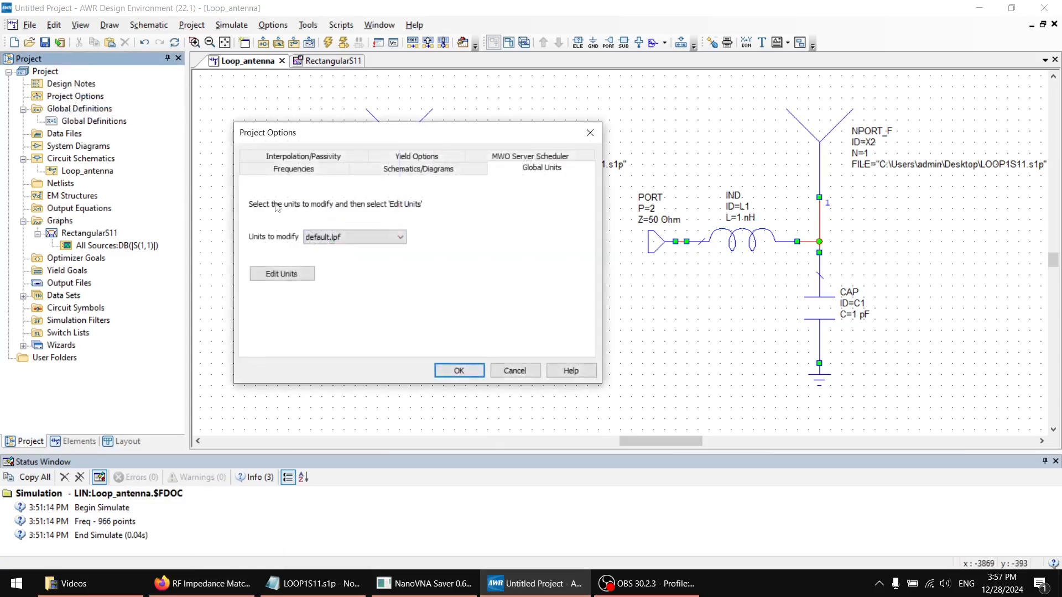
left_click(377, 171)
left_click(310, 171)
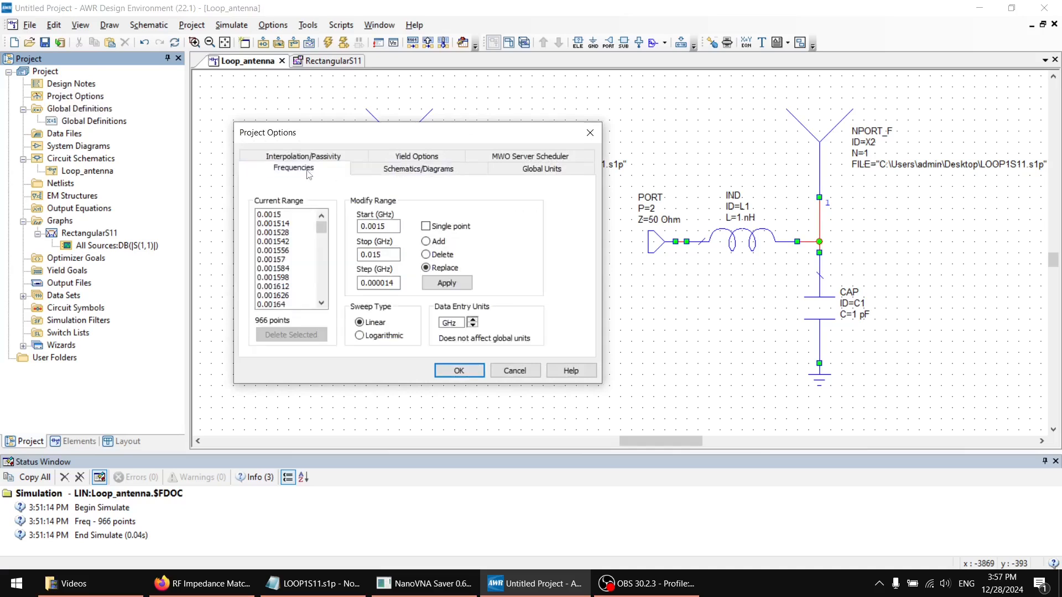
left_click(506, 171)
left_click(279, 273)
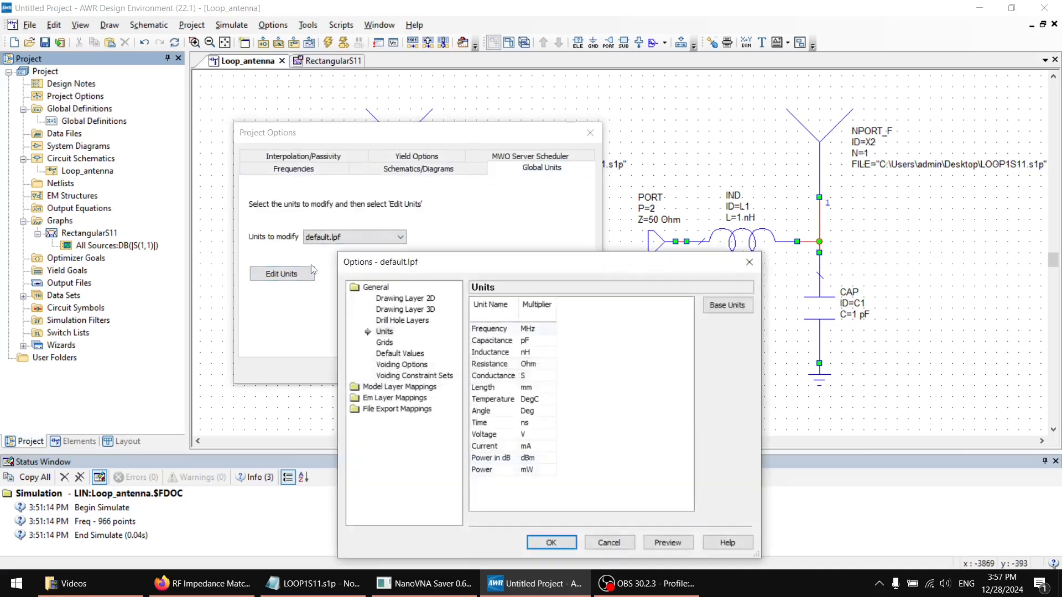
left_click(527, 353)
left_click(535, 354)
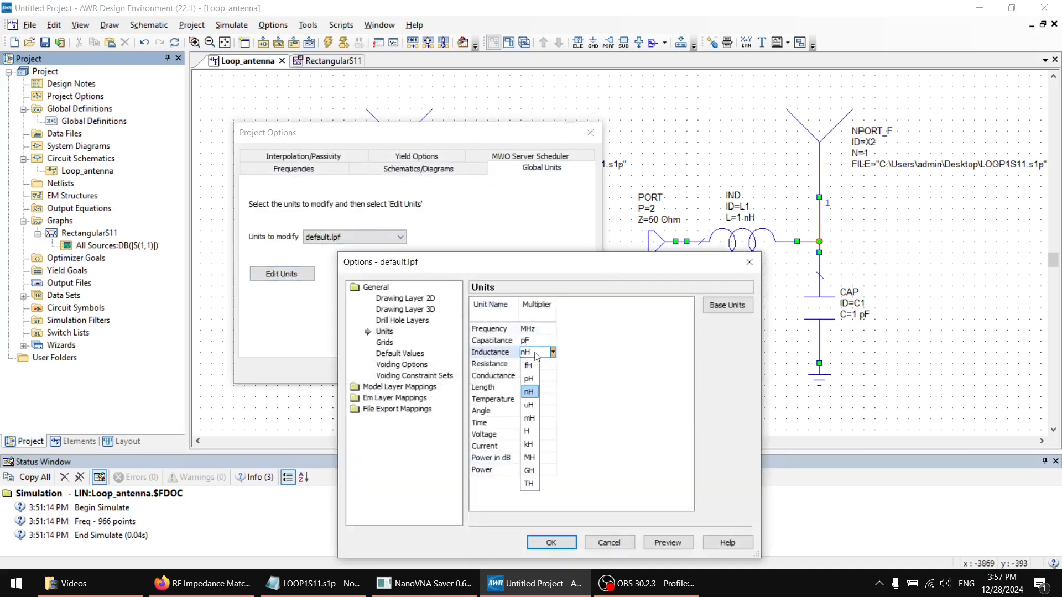
left_click(529, 406)
left_click(570, 541)
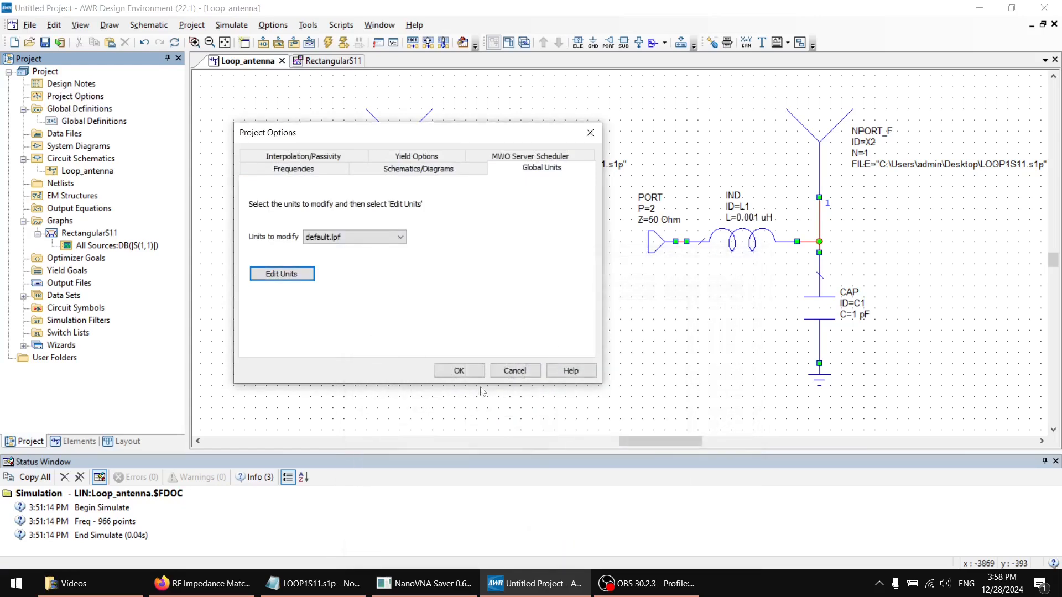
left_click(456, 373)
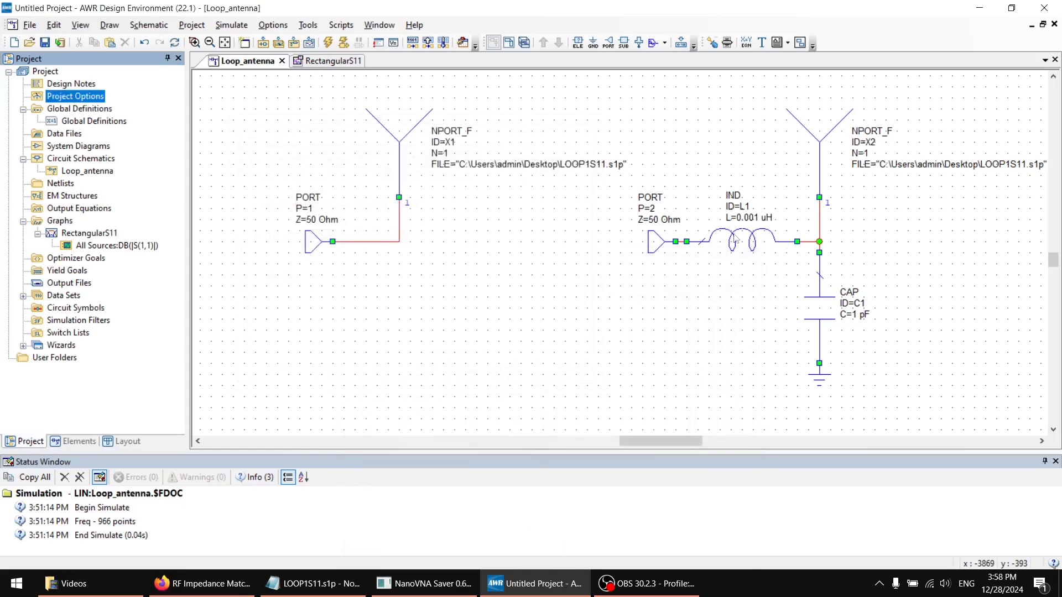
Set the series inductor's value to 20.27 uH, checking it against the calculator's L1 result
double_click(770, 219)
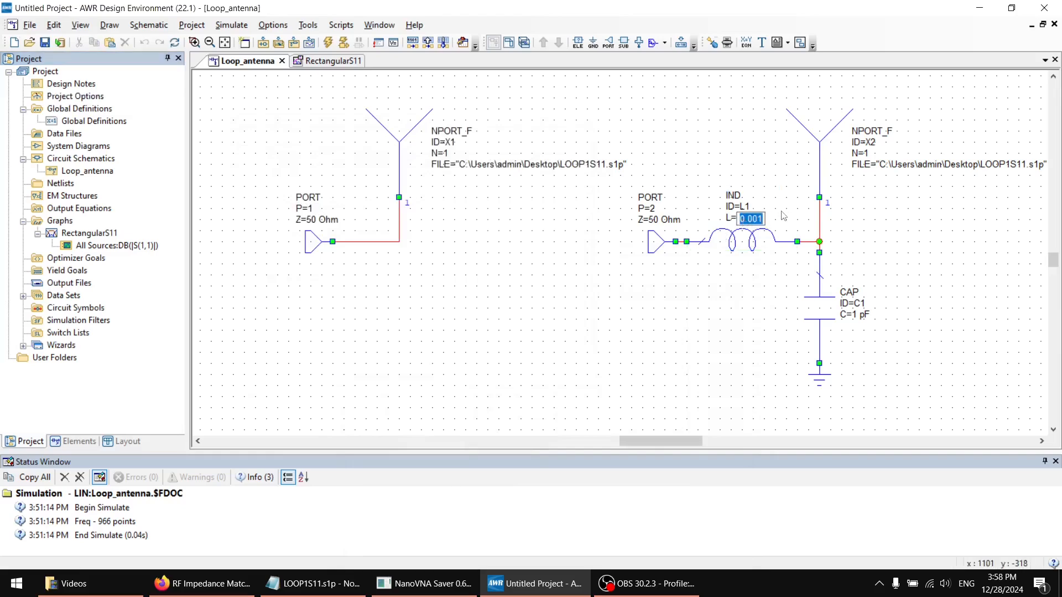
left_click(238, 587)
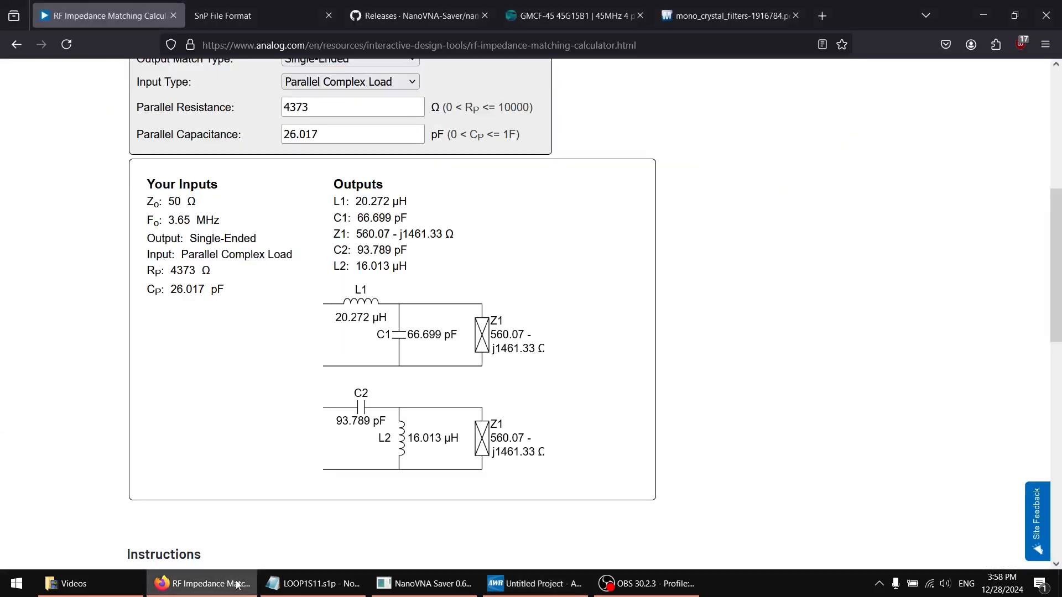
left_click(238, 585)
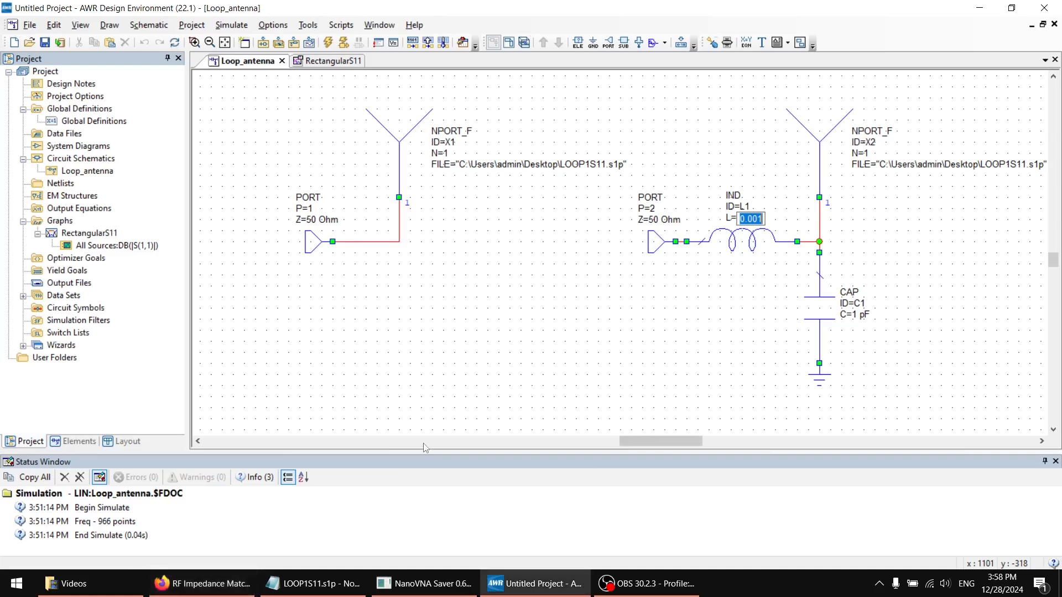
type("20.72")
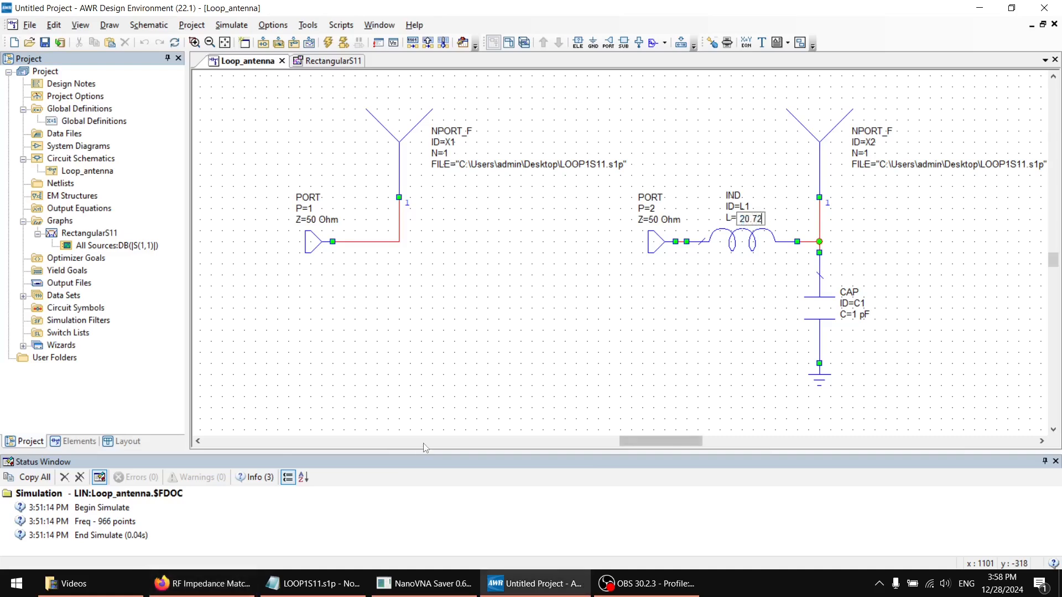
left_click(227, 590)
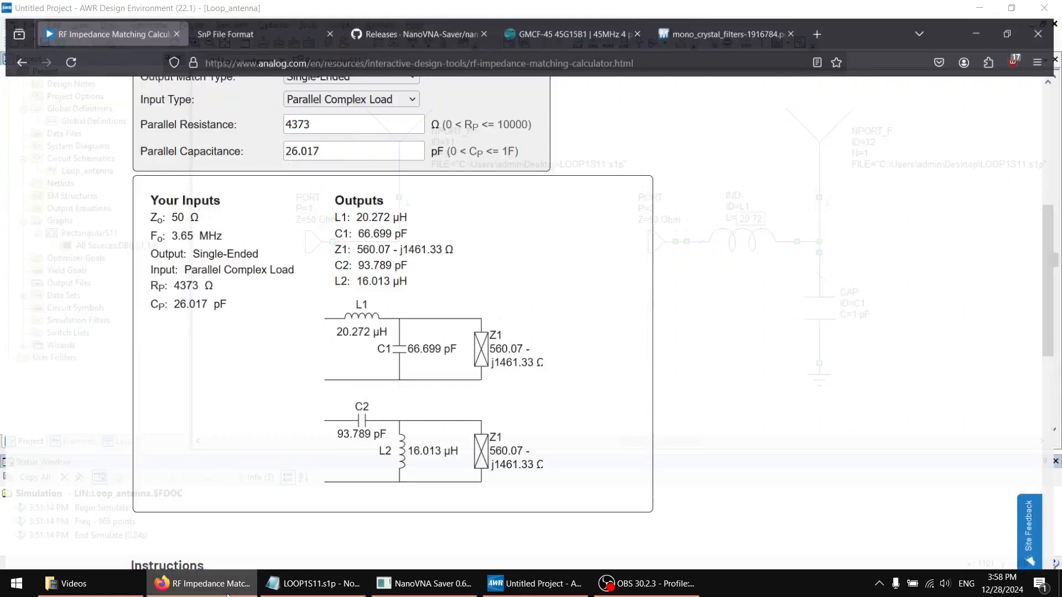
left_click(227, 592)
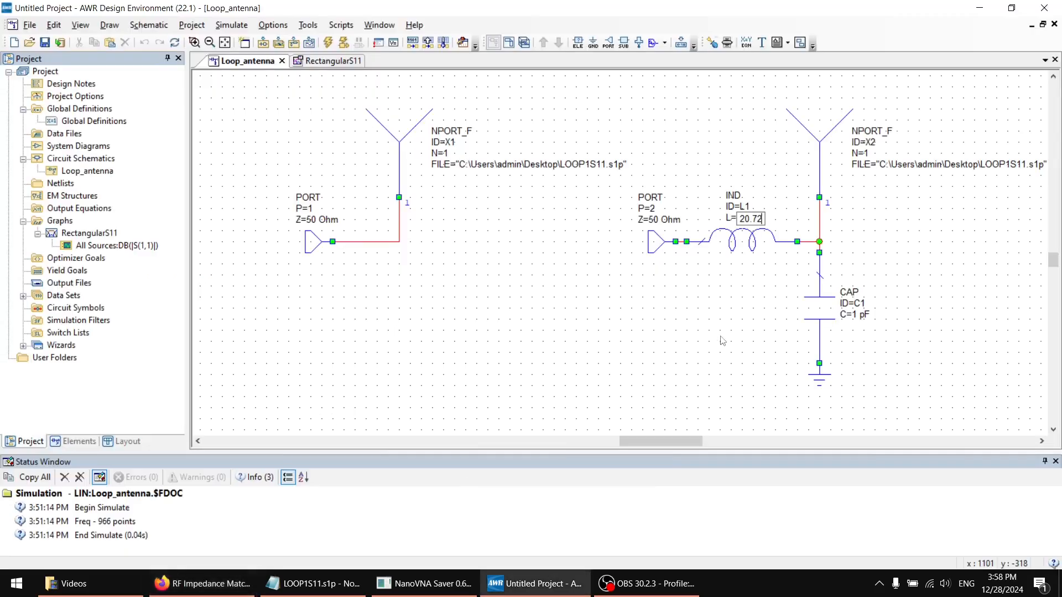
key("BackSpace")
key("BackSpace")
type("27")
key("Return")
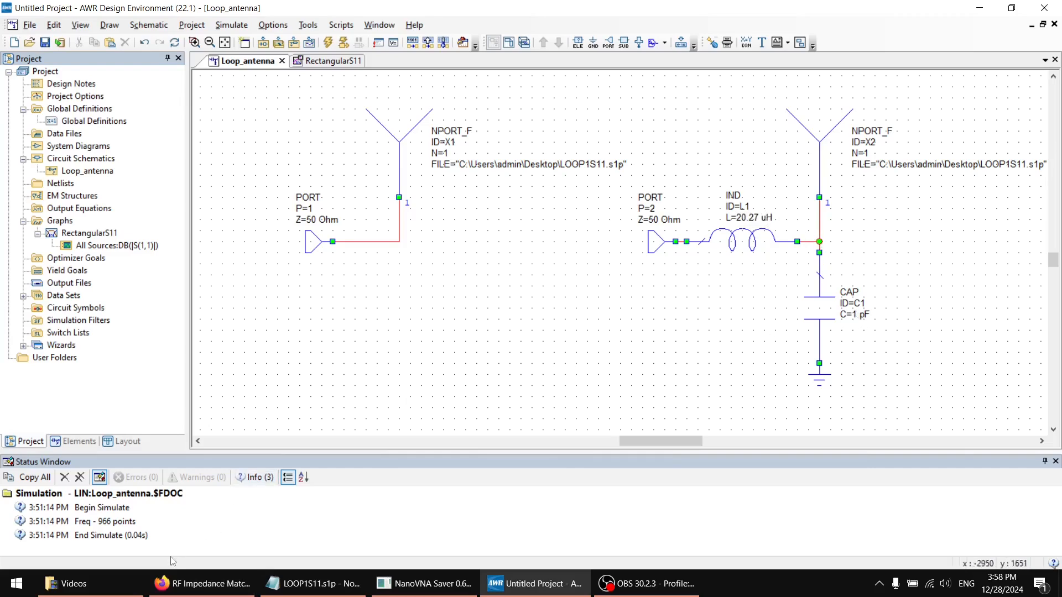
Set the shunt capacitor's value to 66.7 pF, checking it against the calculator's C1 result in the browser
left_click(203, 584)
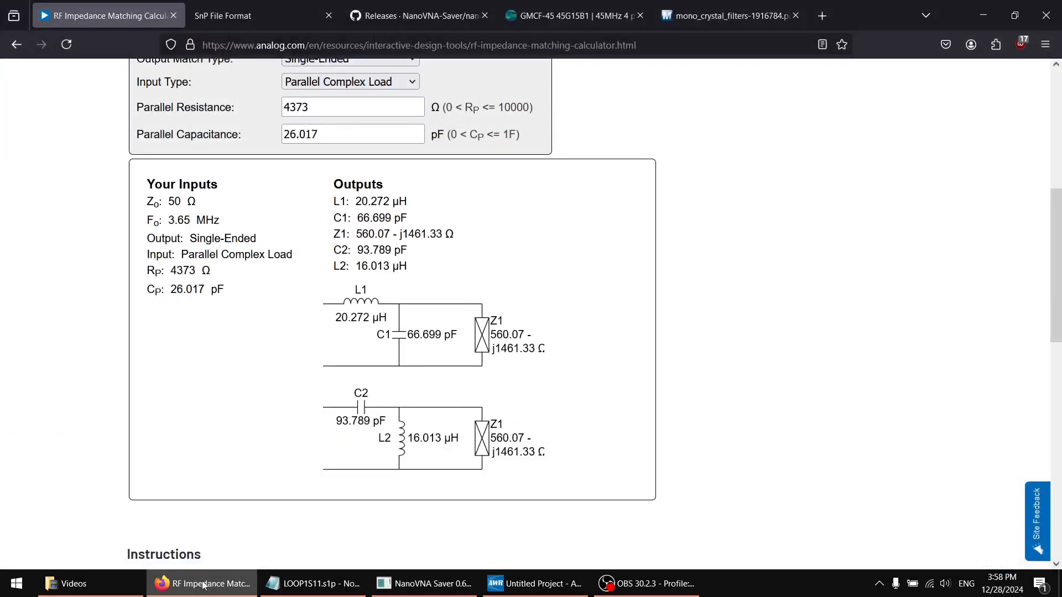
left_click(203, 585)
left_click(203, 585)
left_click(203, 585)
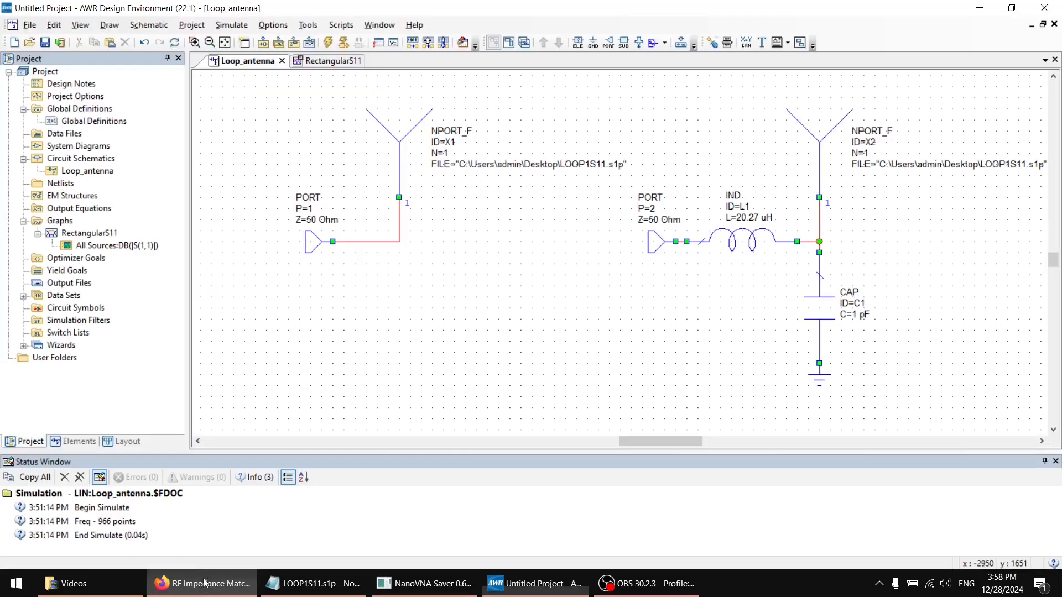
double_click(857, 316)
type("66.7")
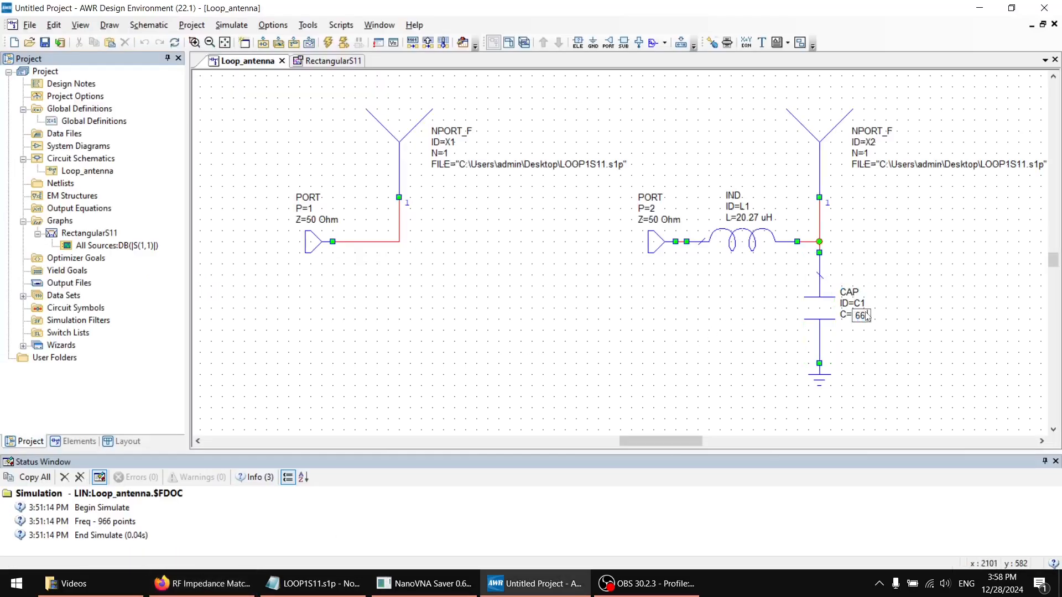
key("Return")
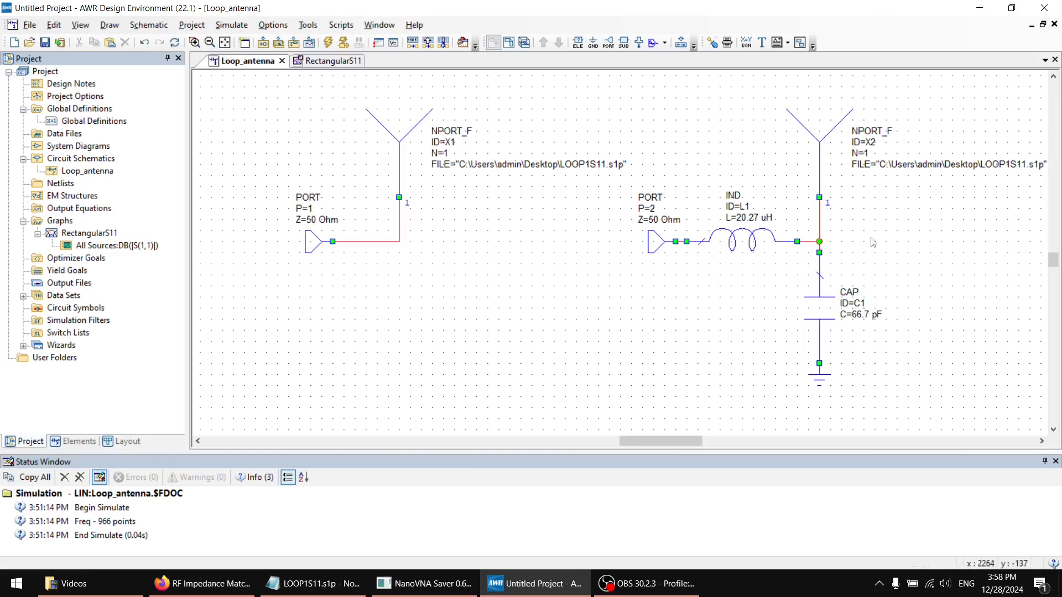
Save the project as DeltaLoop in the AWR Projects folder
key("ctrl+s")
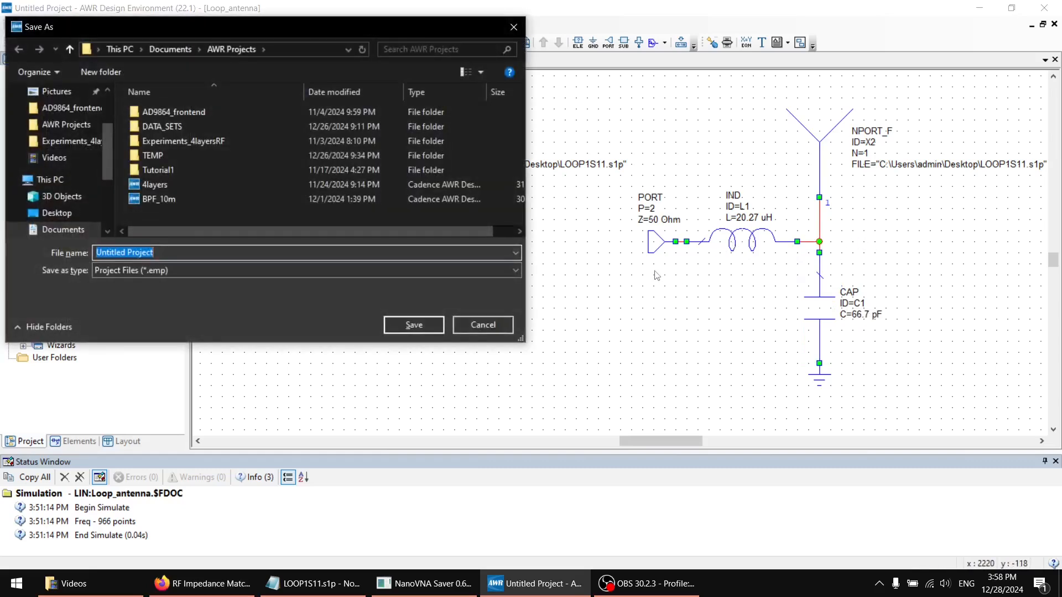
type("DeltaLoop")
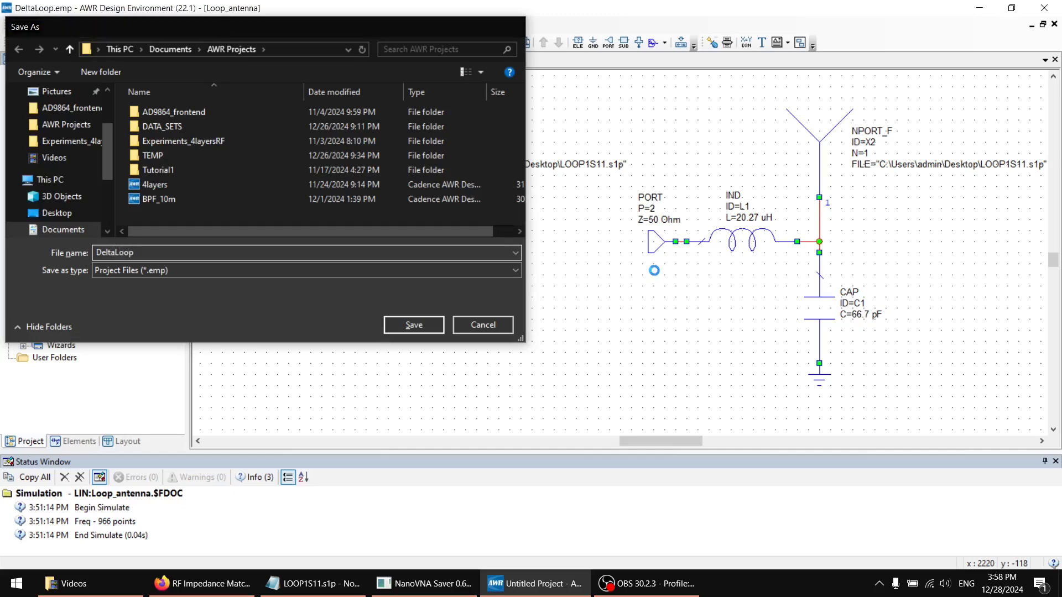
key("Return")
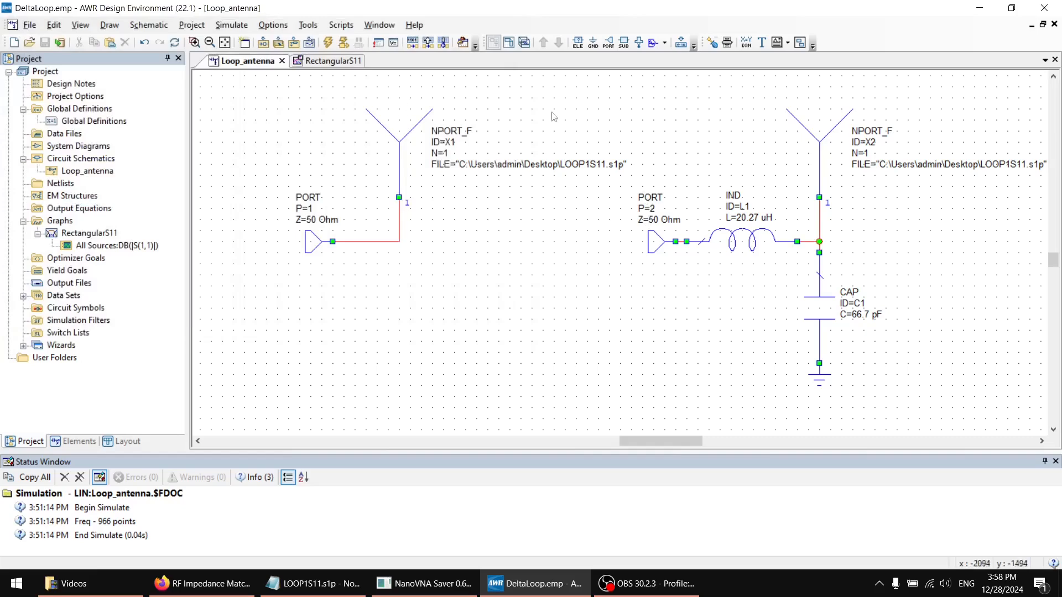
Add an S-parameter magnitude measurement in dB to the RectangularS11 graph, with both port indices set to 2
left_click(94, 237)
right_click(96, 242)
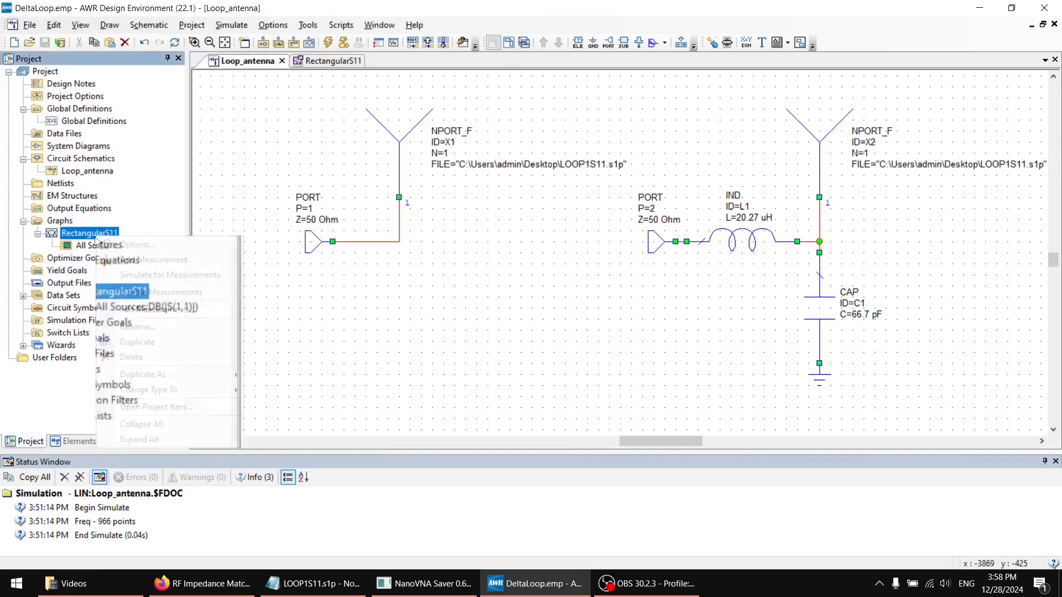
left_click(160, 258)
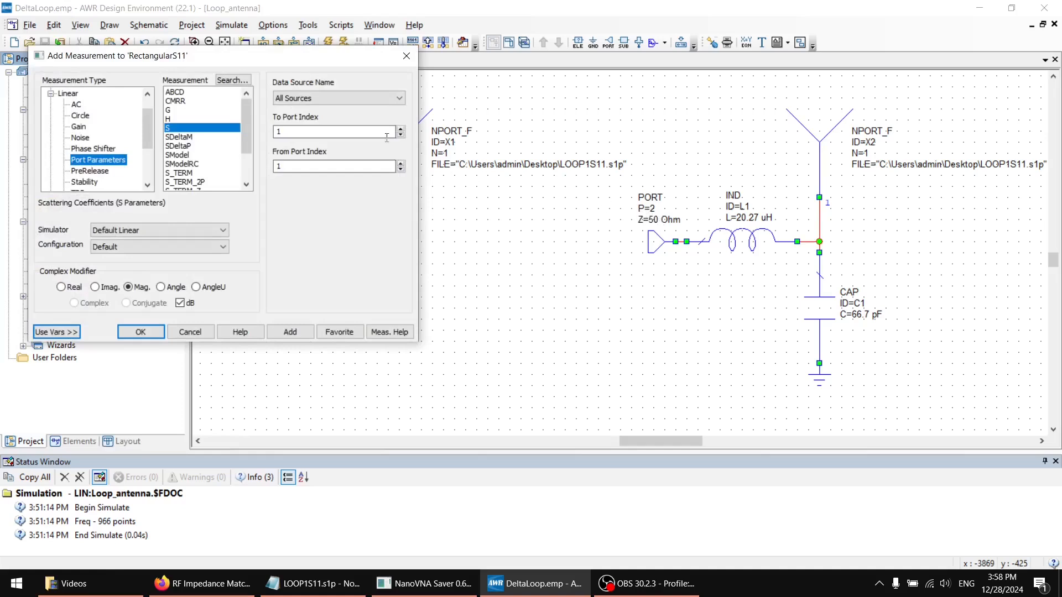
left_click(401, 129)
left_click(401, 164)
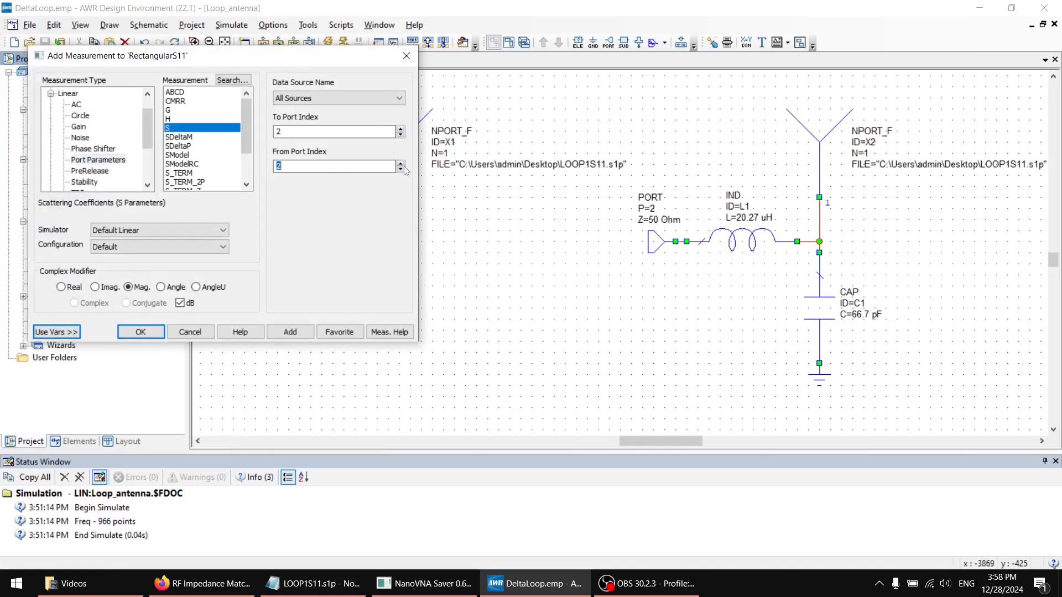
left_click(276, 333)
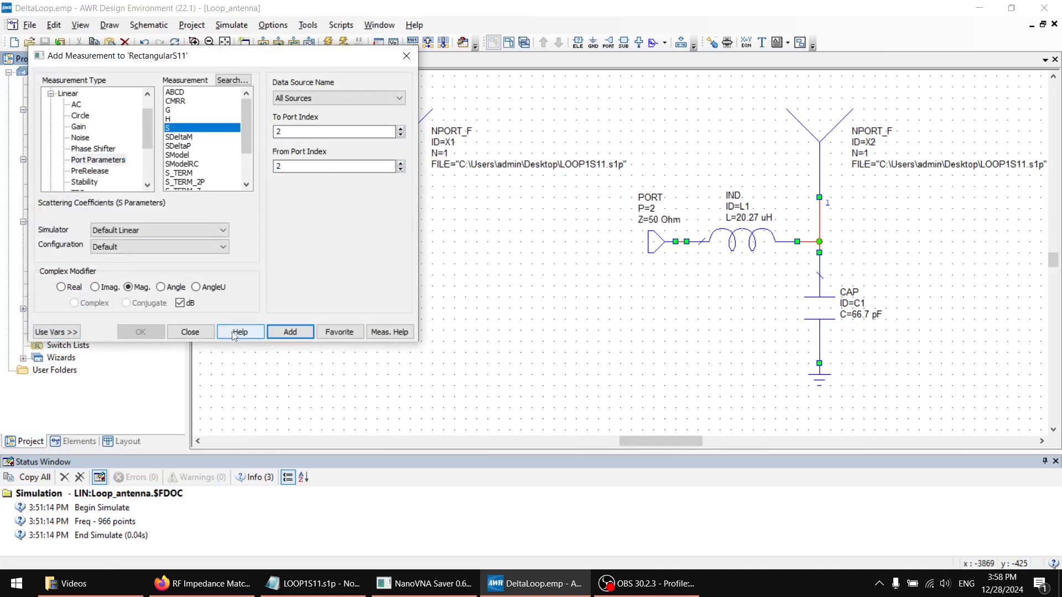
left_click(189, 332)
Open the RectangularS11 graph and simulate the project to plot both port responses
left_click(348, 61)
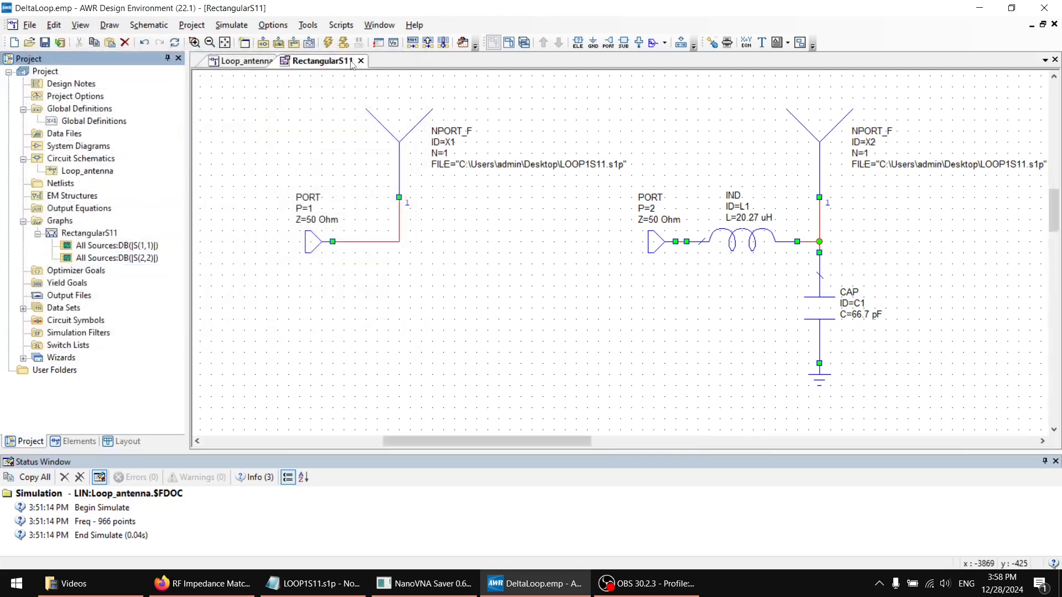
left_click(328, 43)
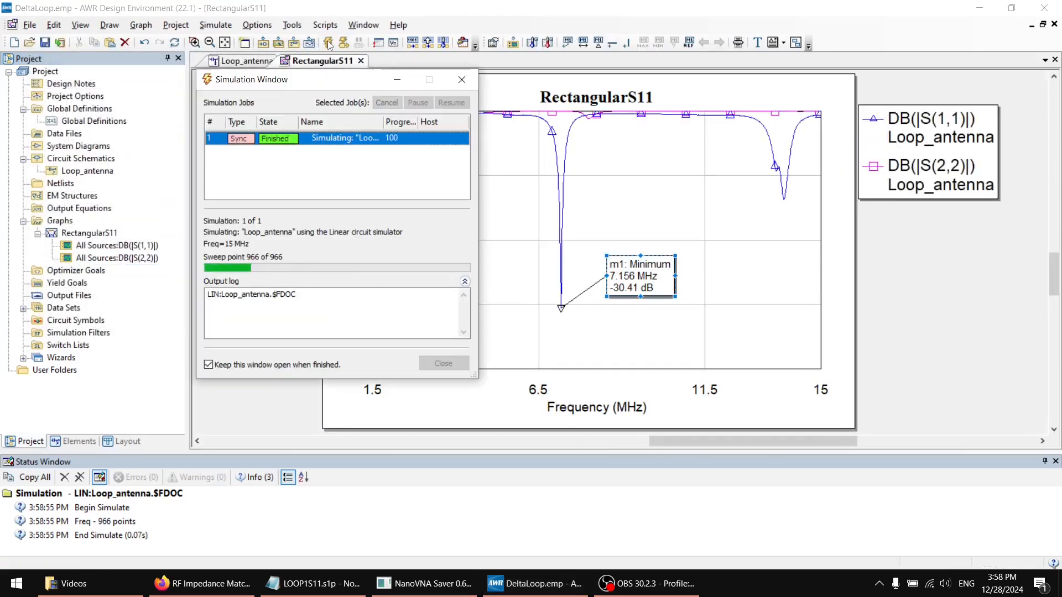
left_click(462, 80)
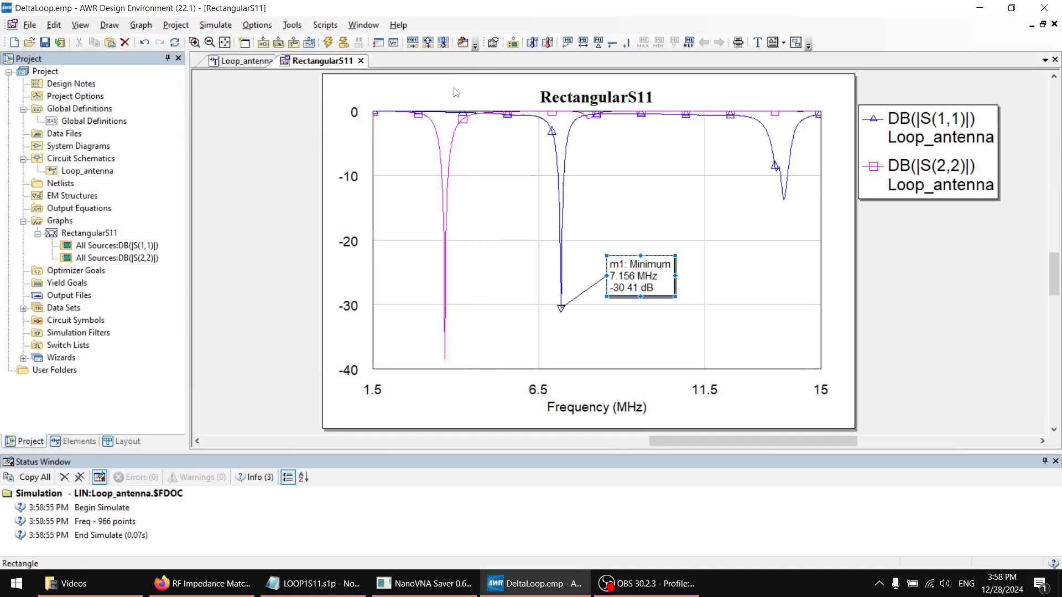
right_click(446, 311)
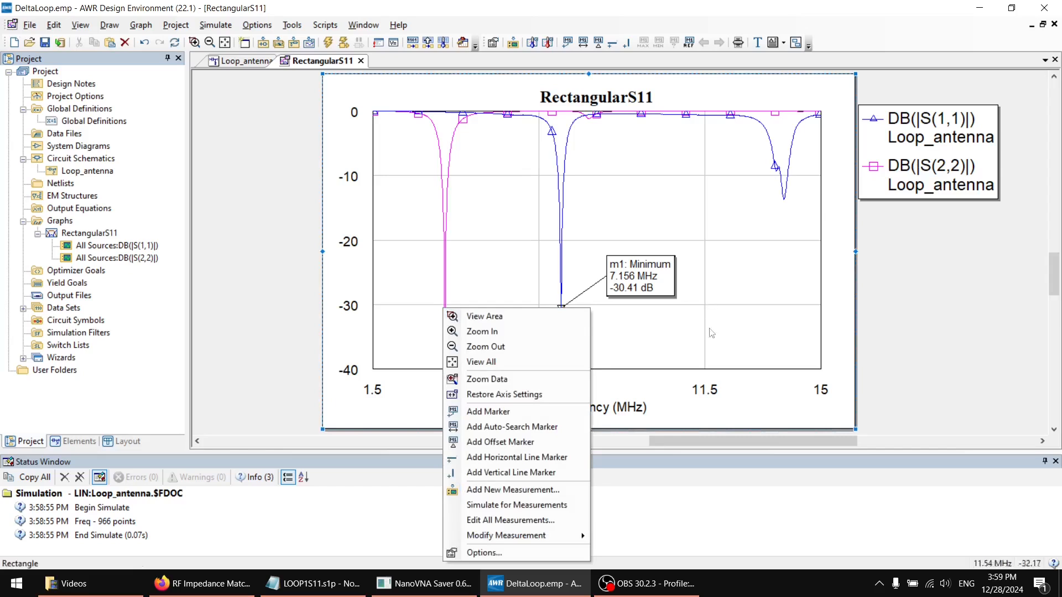
left_click(520, 412)
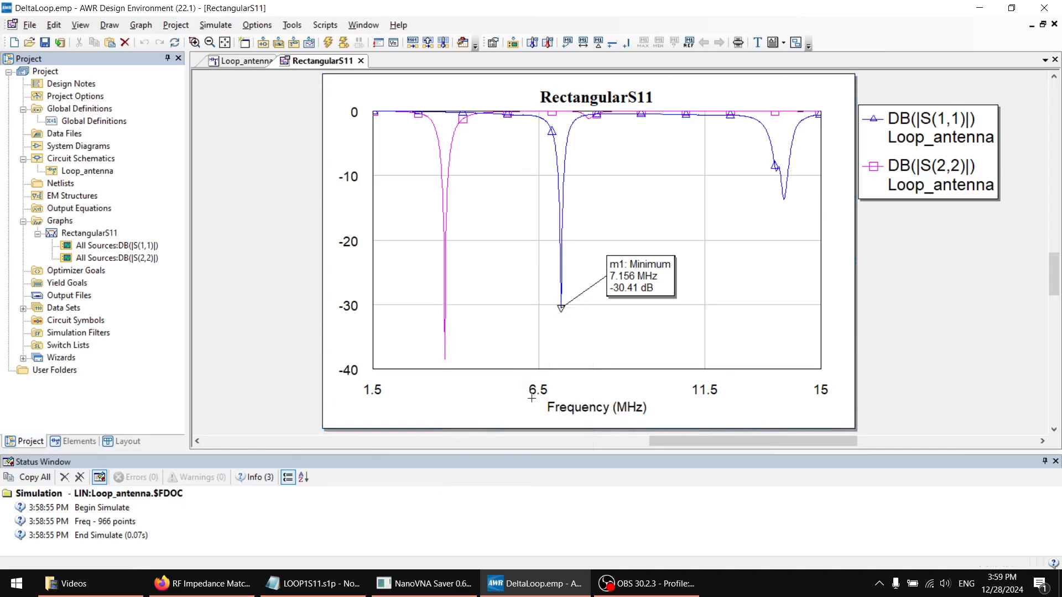
left_click(445, 320)
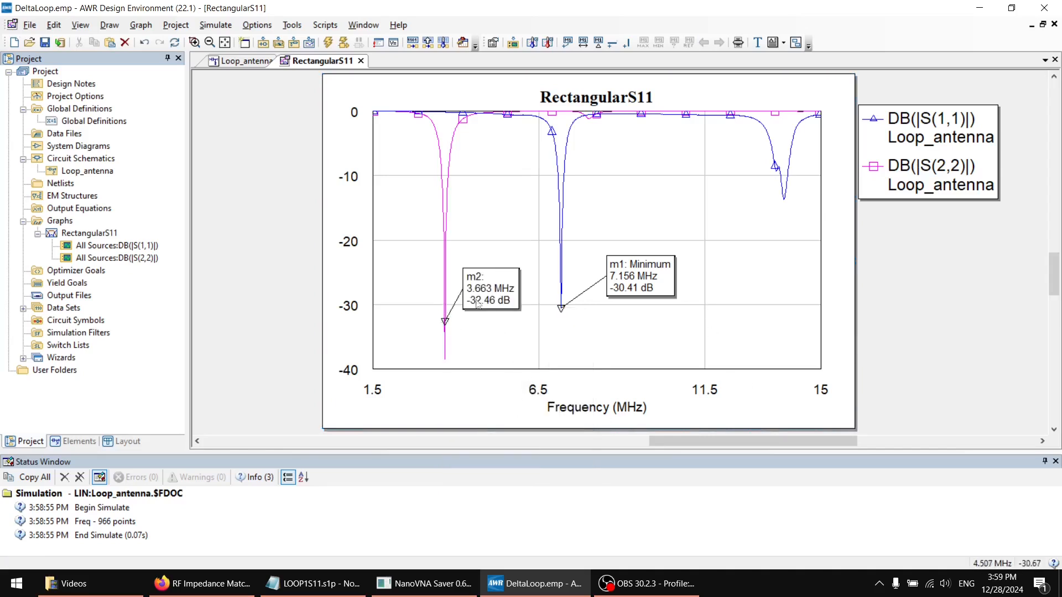
key("Delete")
Add an auto-search marker of type Min to the S(2,2) trace on the graph
right_click(478, 277)
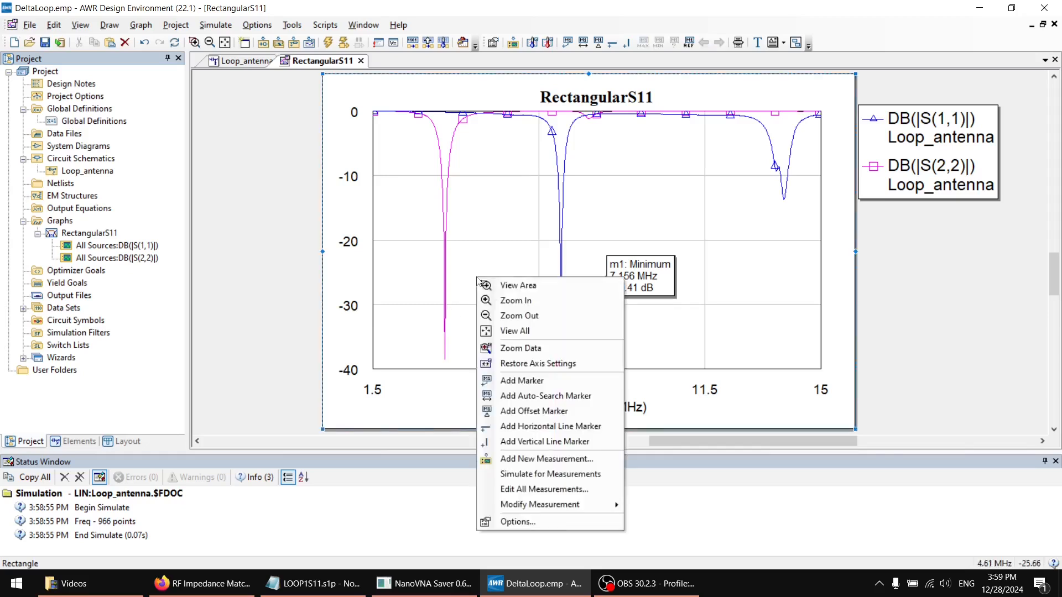
left_click(531, 396)
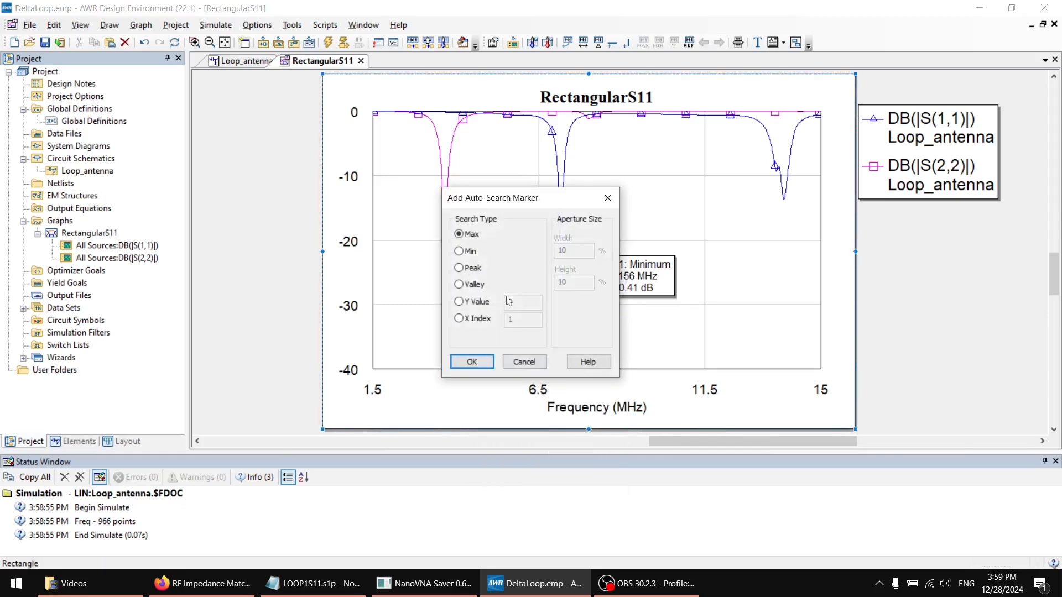
left_click(459, 251)
left_click(472, 361)
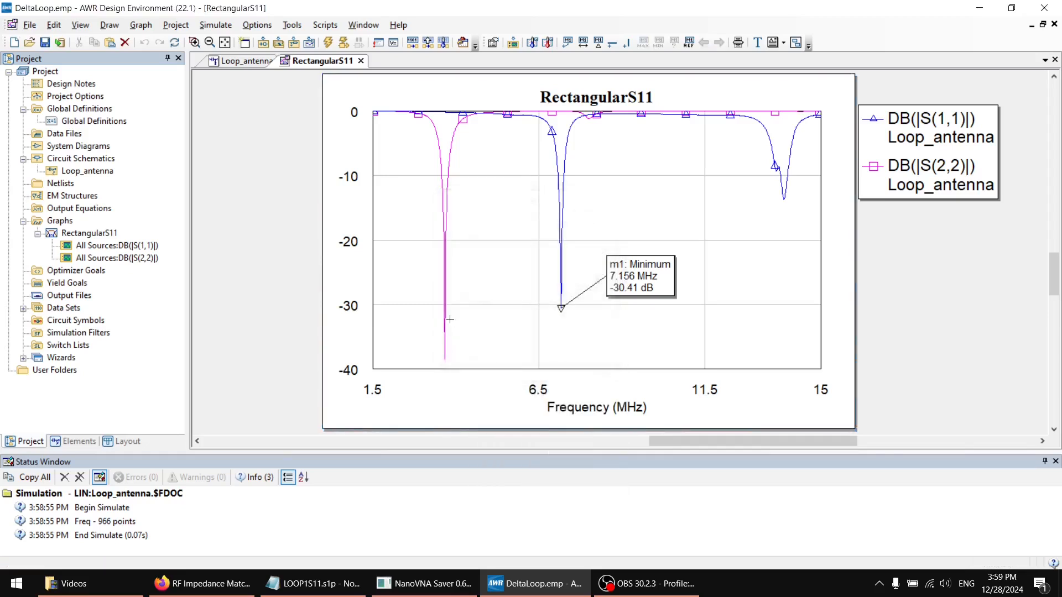
left_click_drag(490, 328, 503, 329)
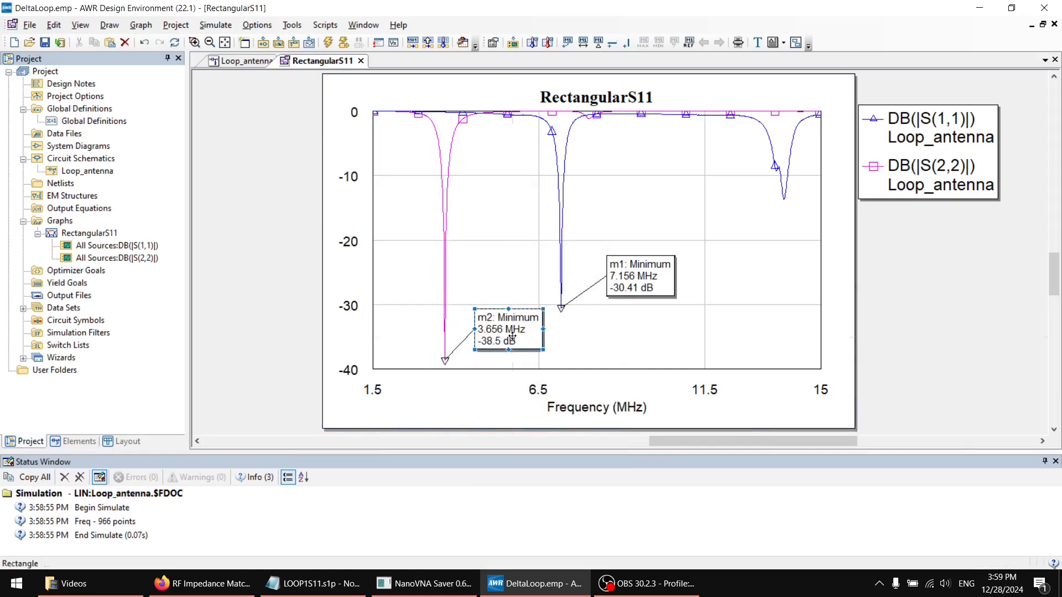
left_click(481, 281)
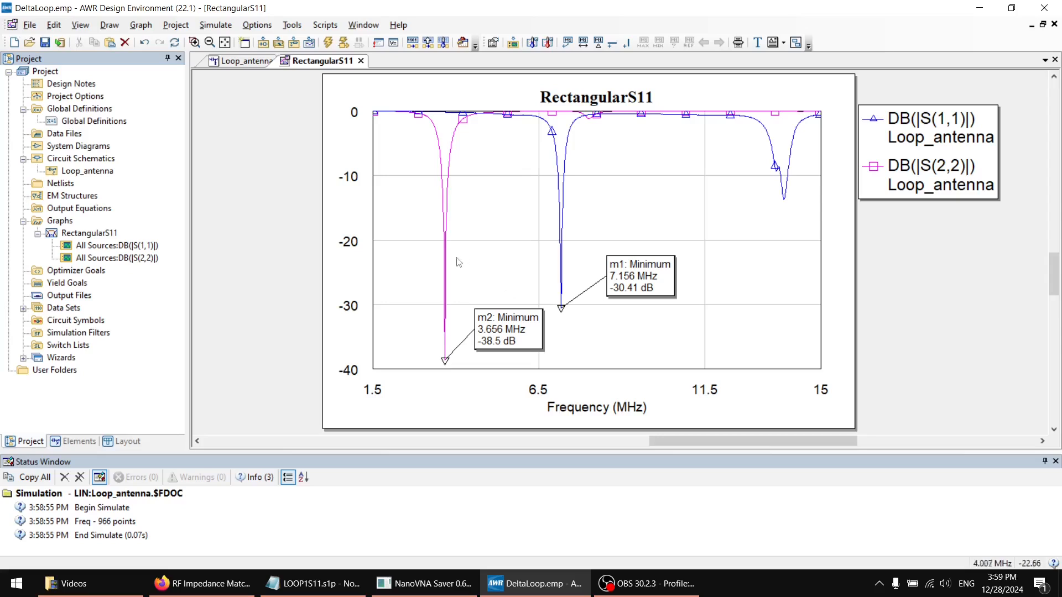
Read the S(2,2) trace near -10 dB and compare the response graph with the series inductor and shunt capacitor in the schematic
left_click_drag(446, 178, 445, 178)
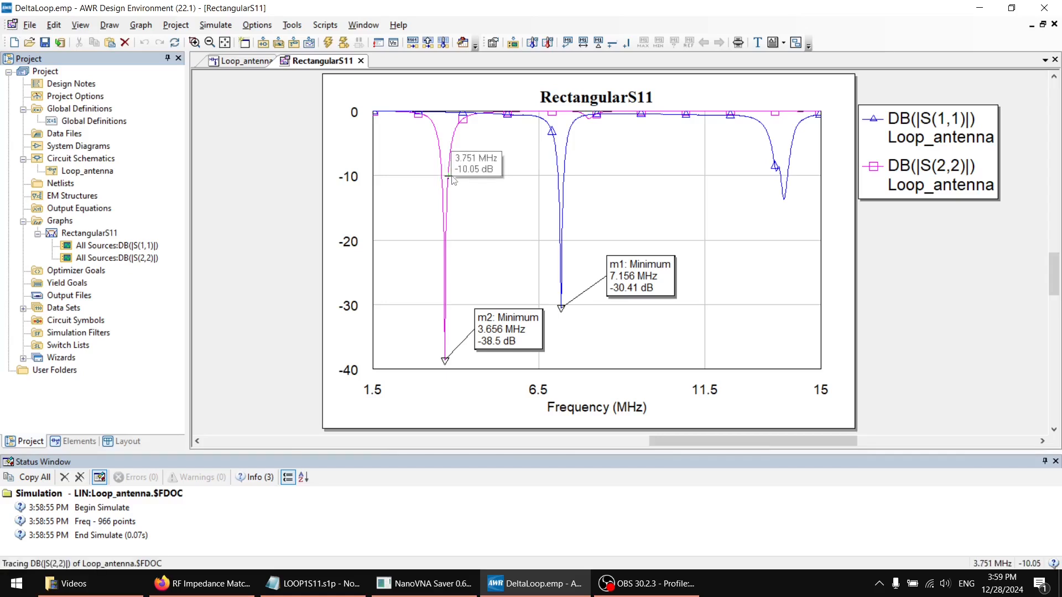
left_click(243, 61)
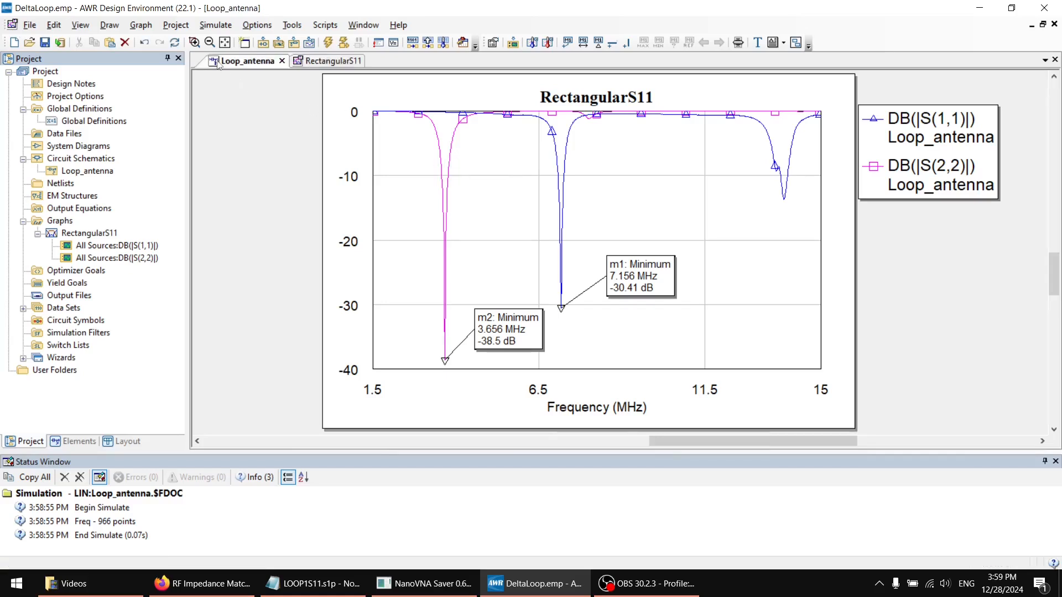
left_click(746, 241)
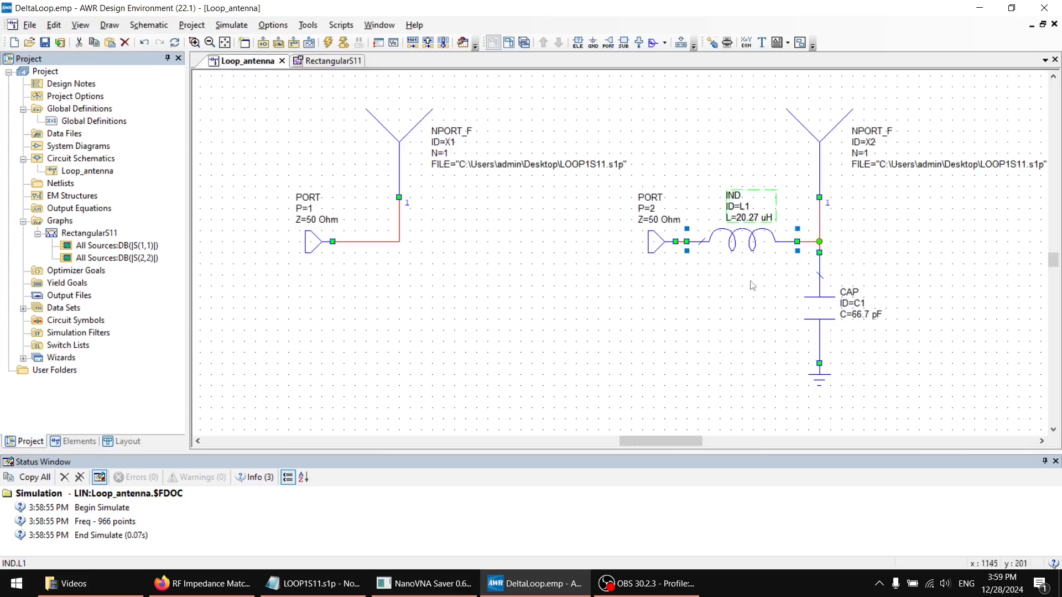
left_click(823, 304)
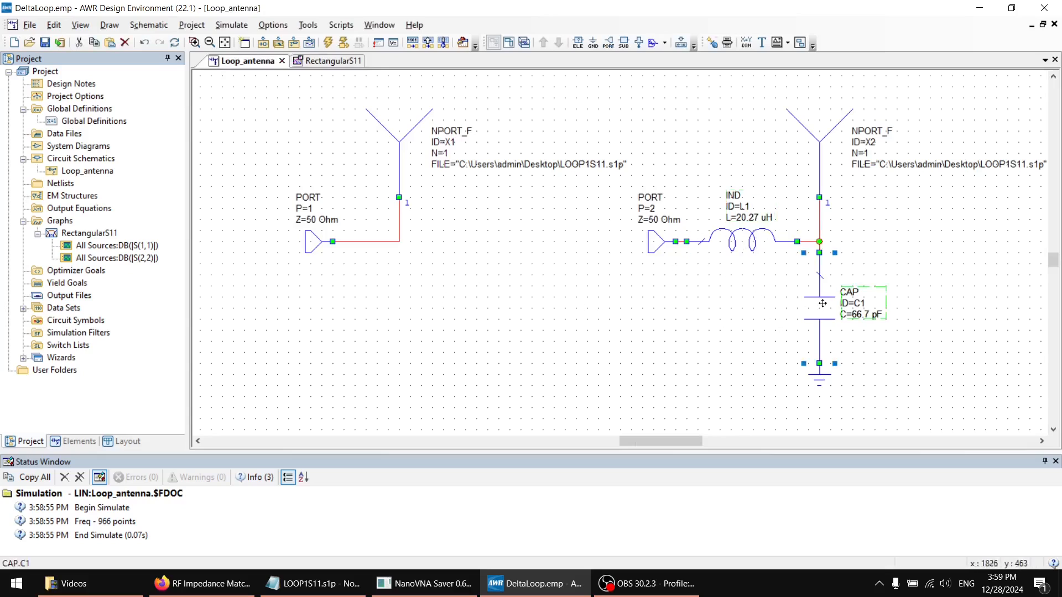
left_click(736, 249)
left_click(711, 279)
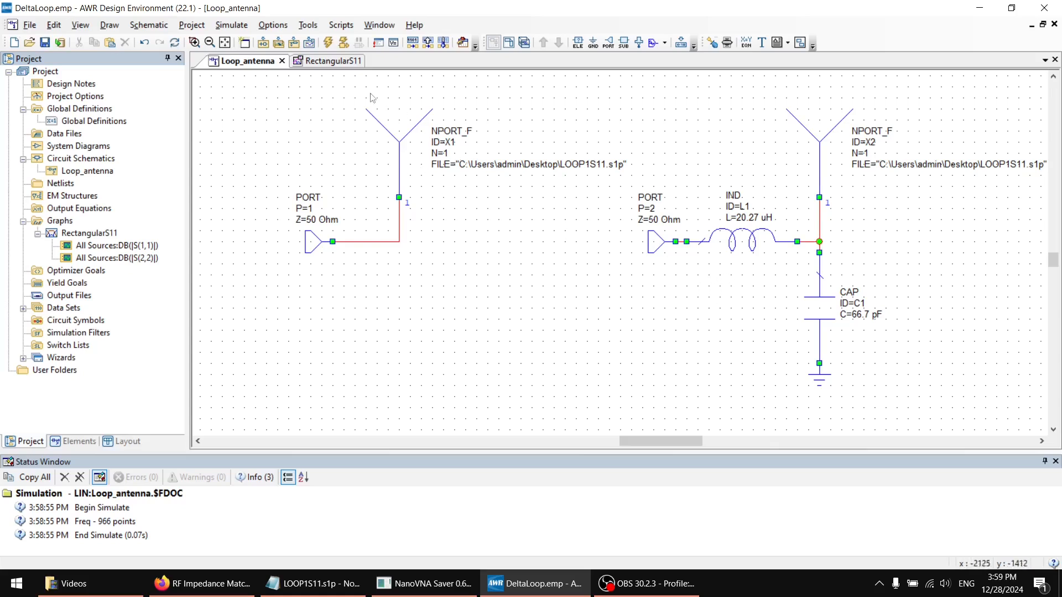
left_click(336, 61)
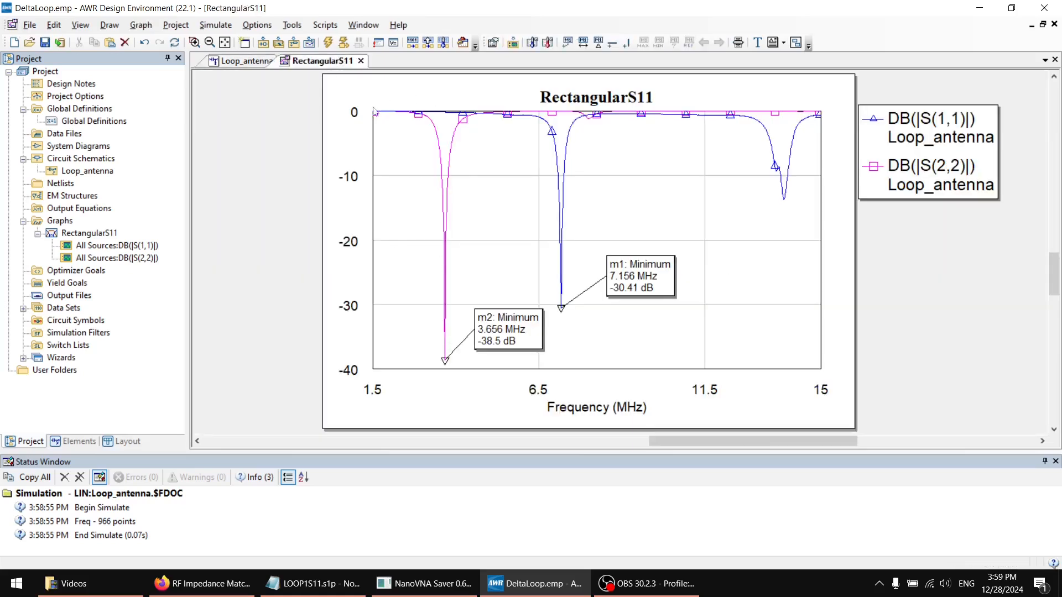
left_click(247, 64)
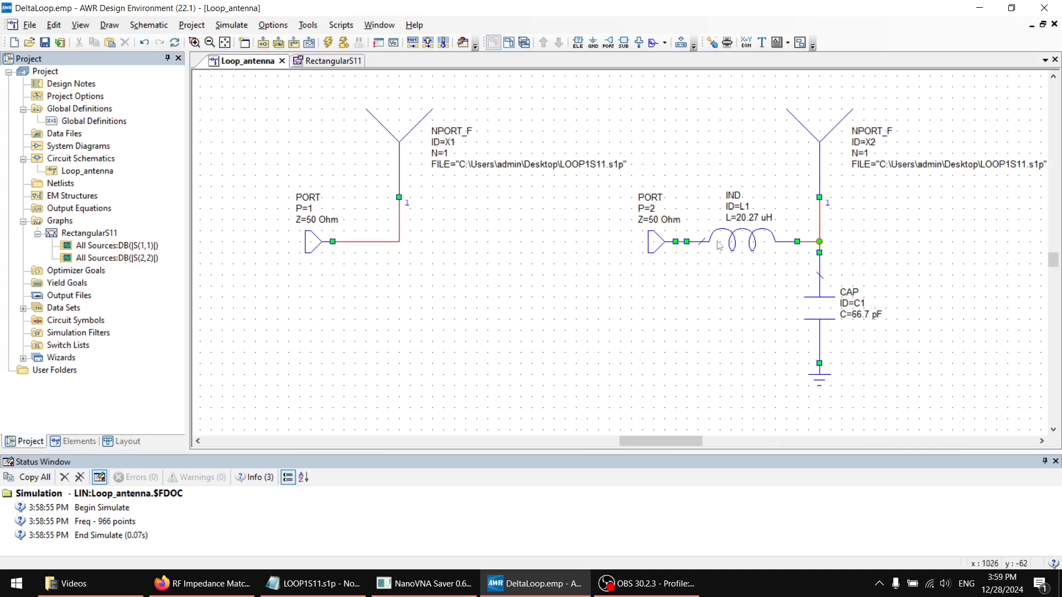
left_click(748, 241)
left_click(584, 284)
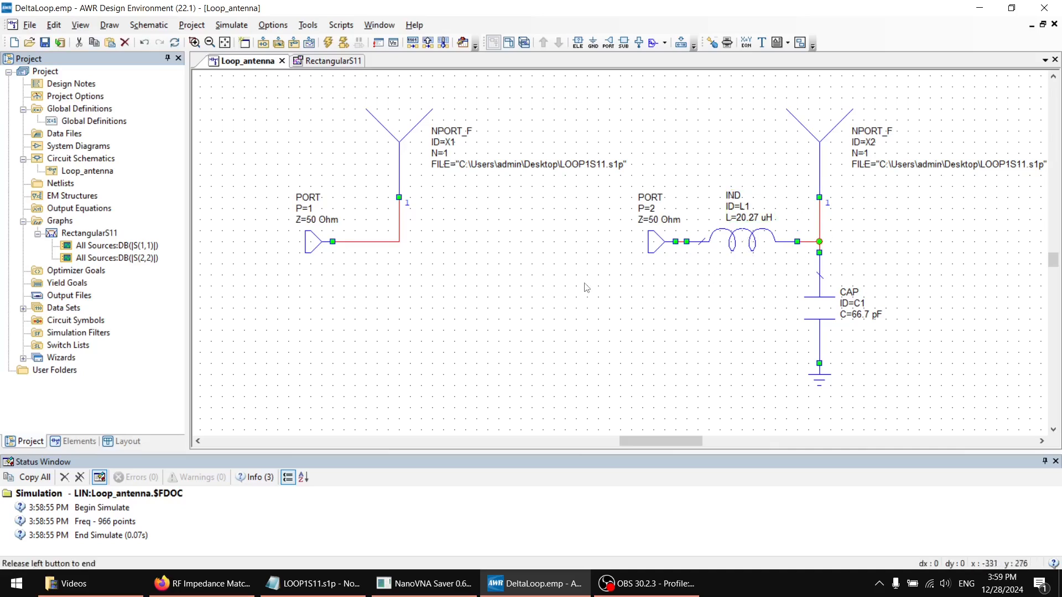
Copy the matched circuit with its port, inductor, capacitor, ground and antenna, and paste it directly below the original
scroll(468, 305, "down", 2)
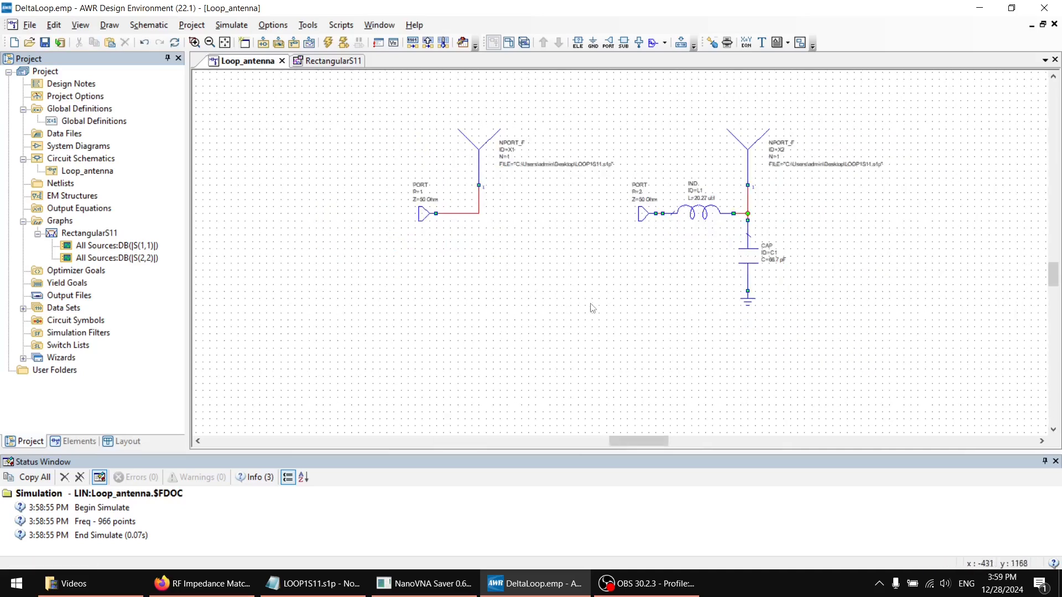
scroll(726, 368, "down", 1)
left_click_drag(852, 345, 630, 79)
key("ctrl+c")
key("ctrl+v")
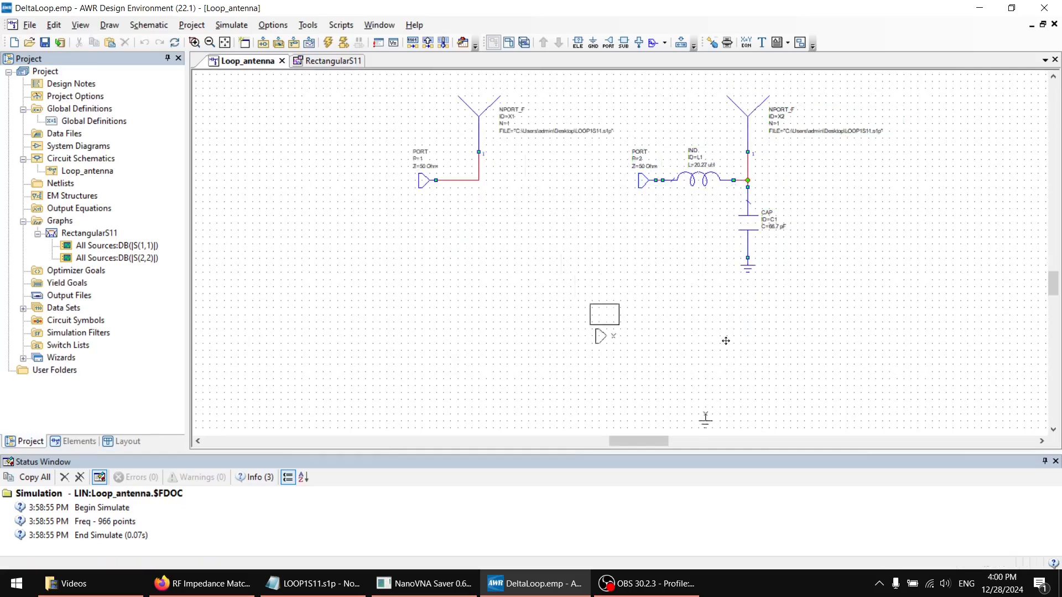
left_click(770, 378)
scroll(862, 325, "down", 4)
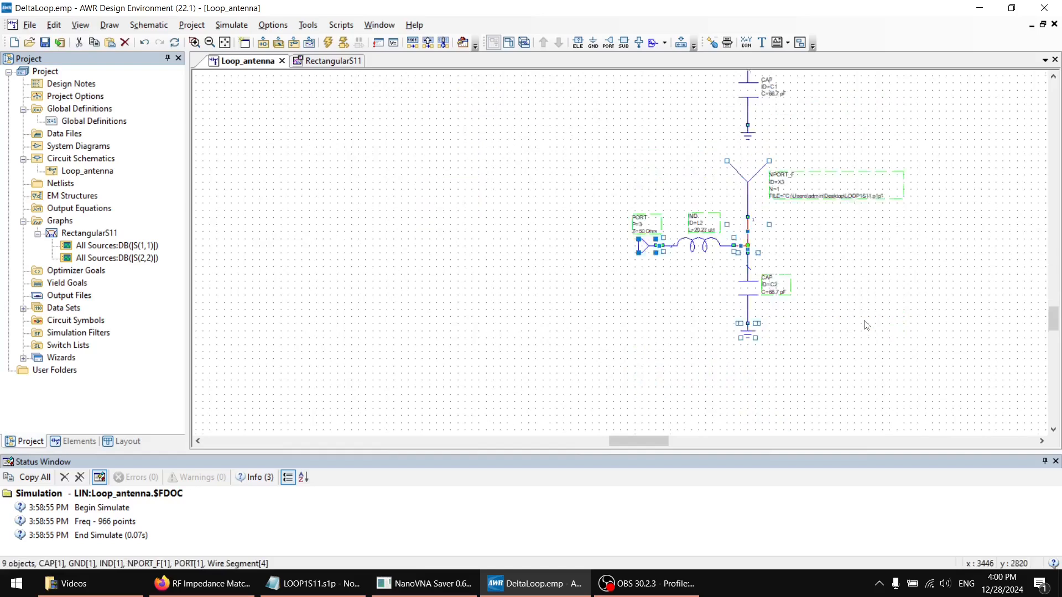
scroll(811, 293, "up", 2)
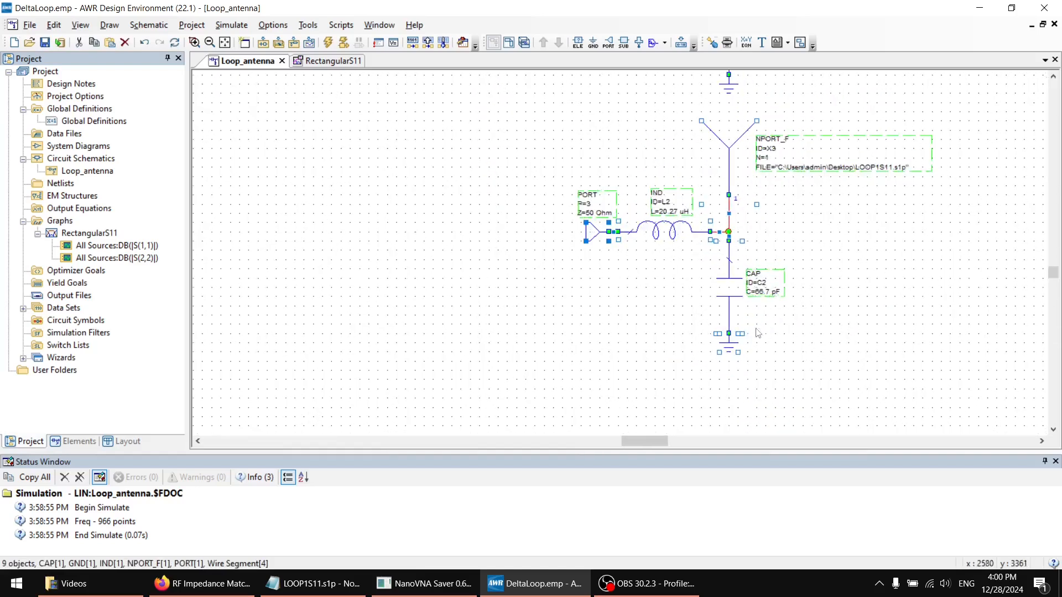
Move the copied port well away from the copied antenna and delete the inductor and capacitor between them
left_click(616, 303)
left_click_drag(597, 228, 319, 232)
left_click(663, 230)
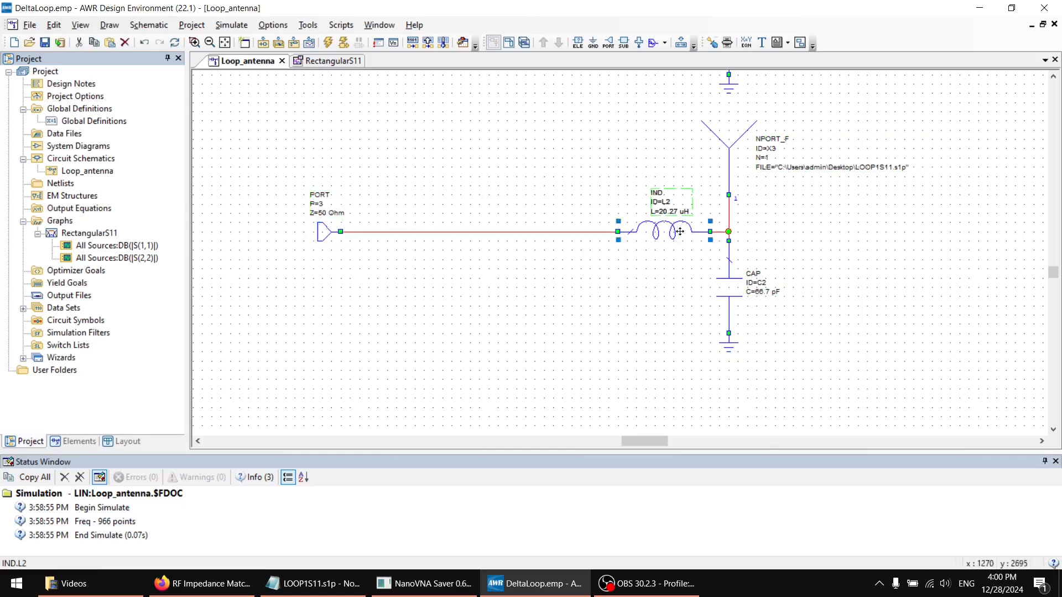
key("Delete")
left_click(741, 279)
key("Delete")
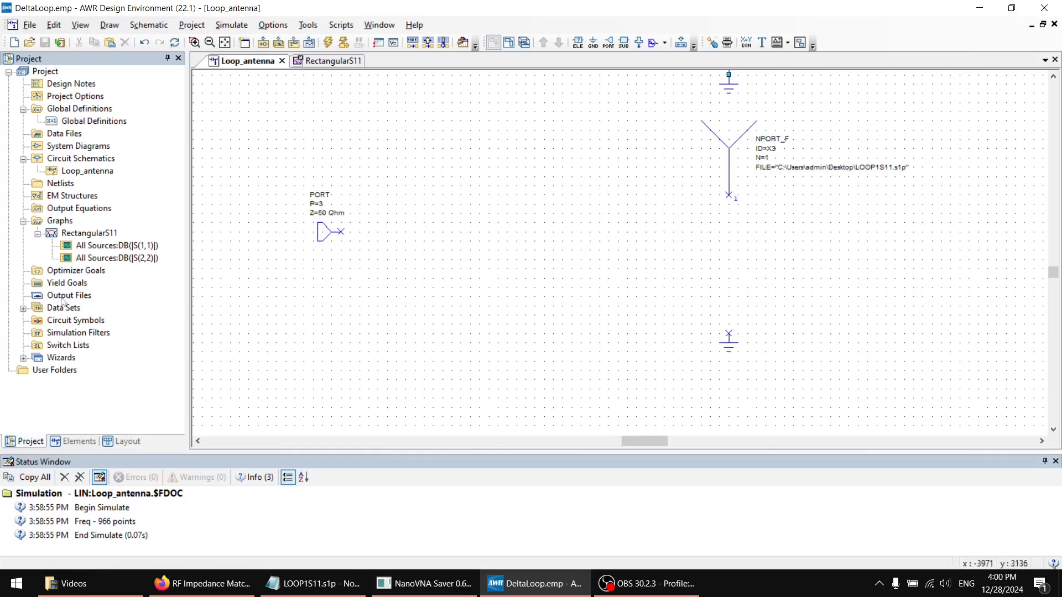
Launch the iFilter Filter Synthesis wizard and start a Matching network design
left_click(23, 358)
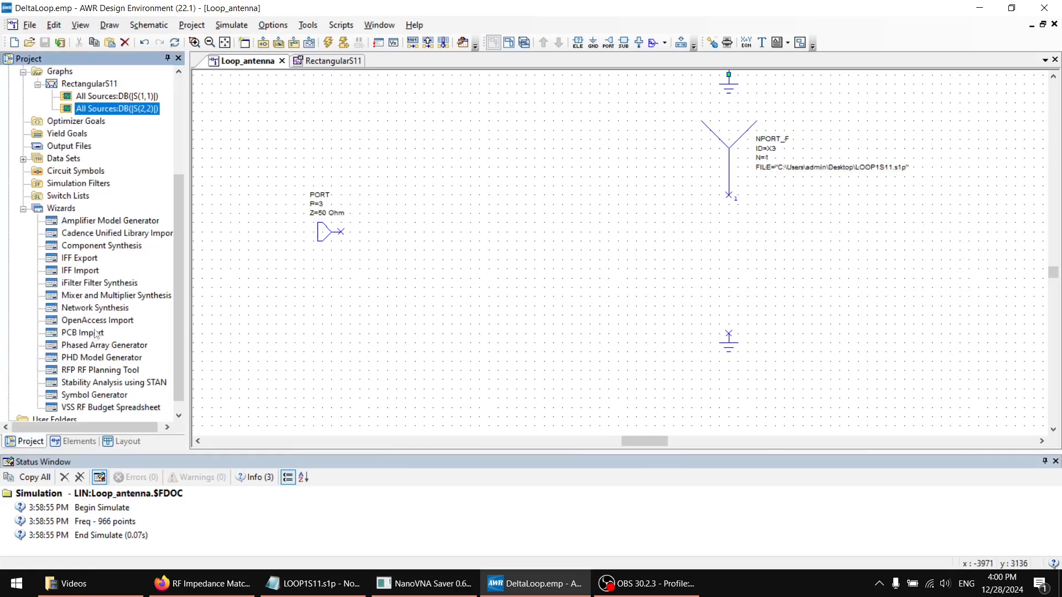
left_click(70, 284)
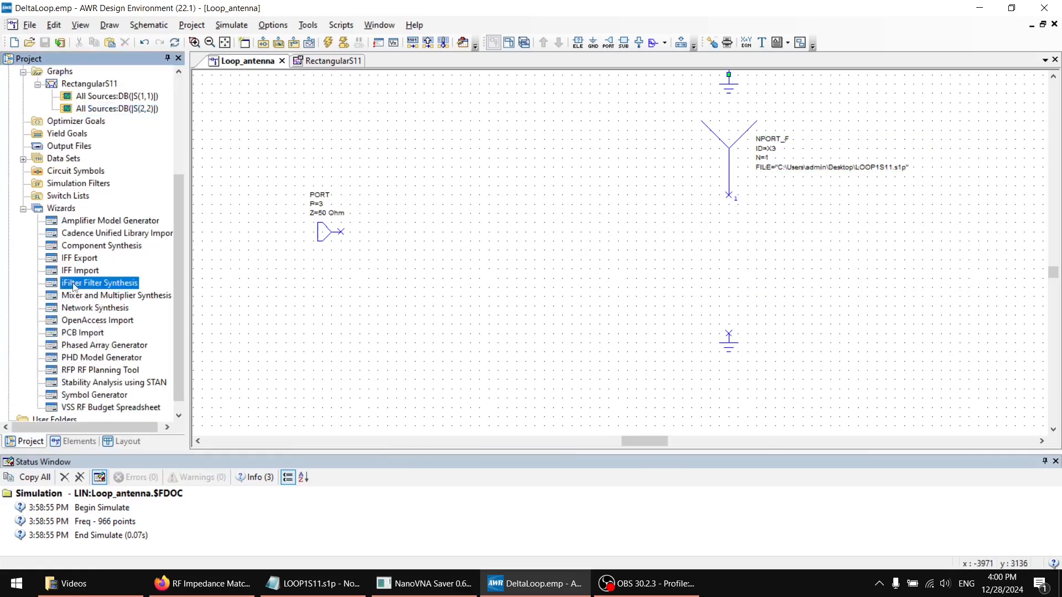
double_click(74, 284)
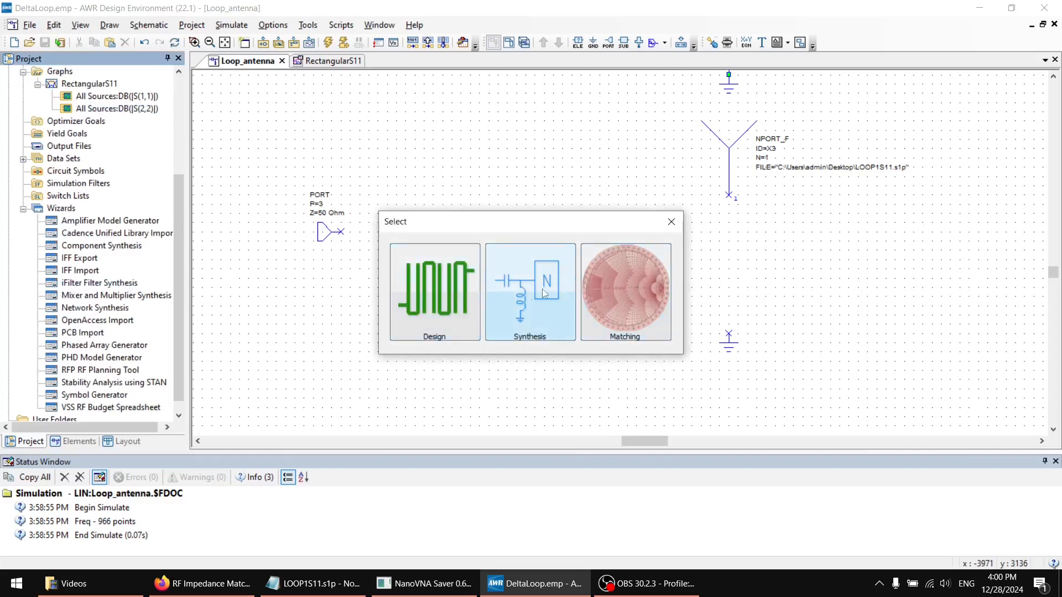
left_click(627, 299)
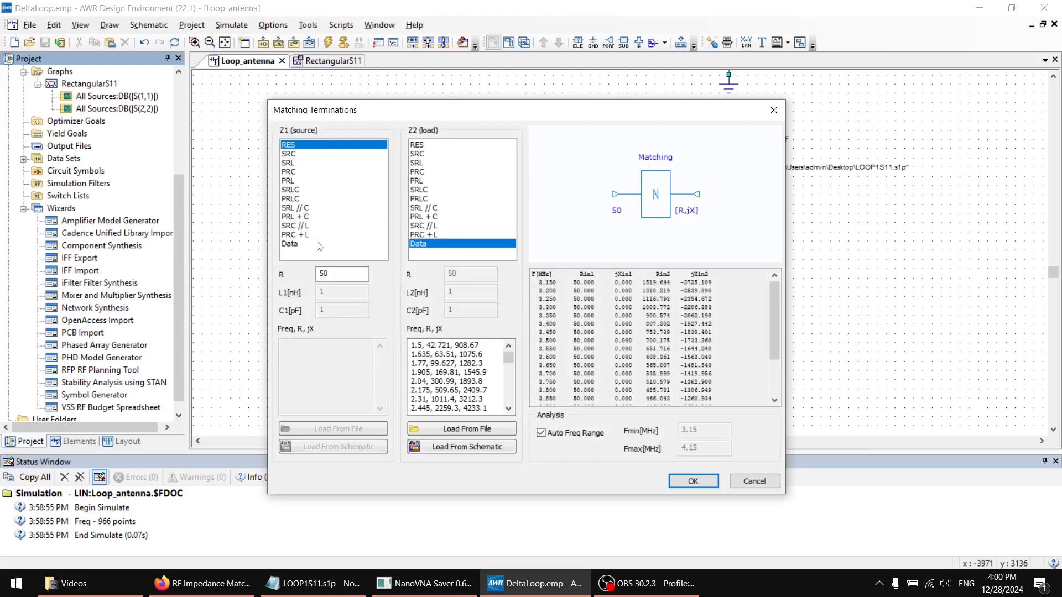
Preview source terminations such as PRC and SRL // C in the schematic diagram, and return the source to RES with R at 50
left_click(303, 155)
left_click(304, 172)
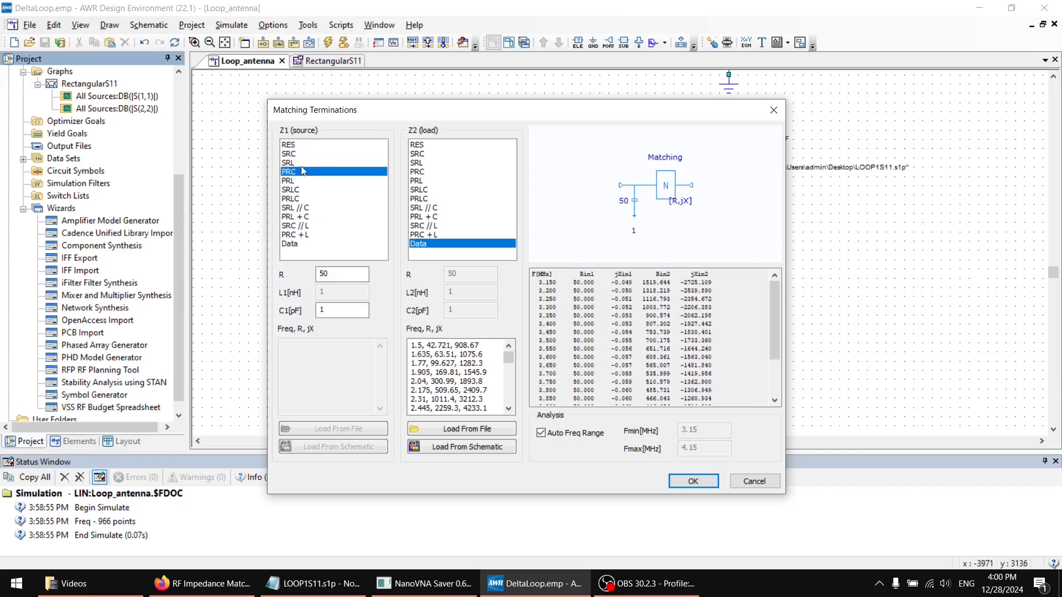
left_click(304, 181)
left_click(304, 191)
left_click(305, 208)
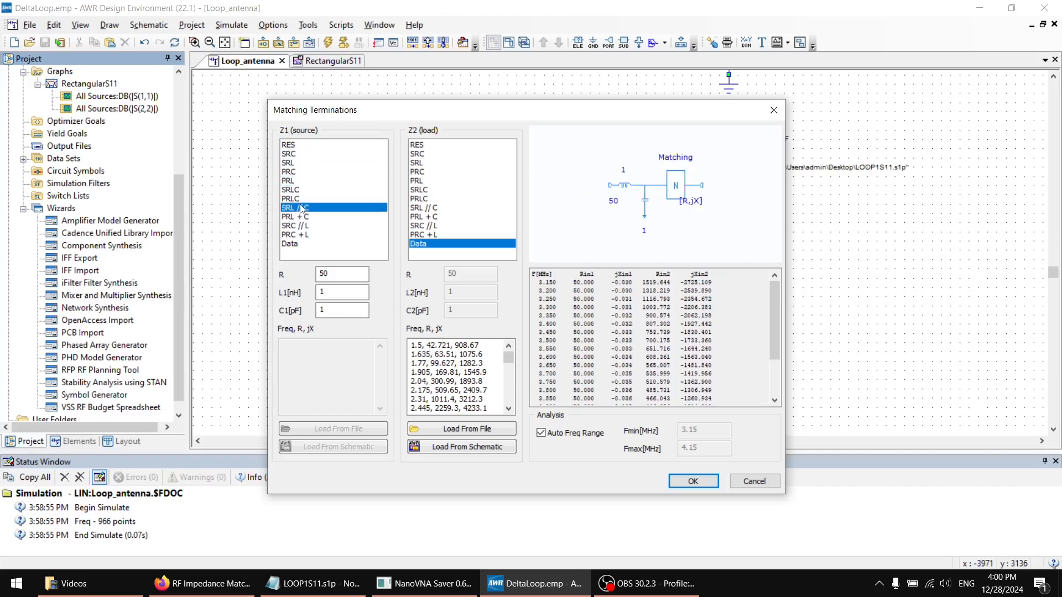
left_click(313, 144)
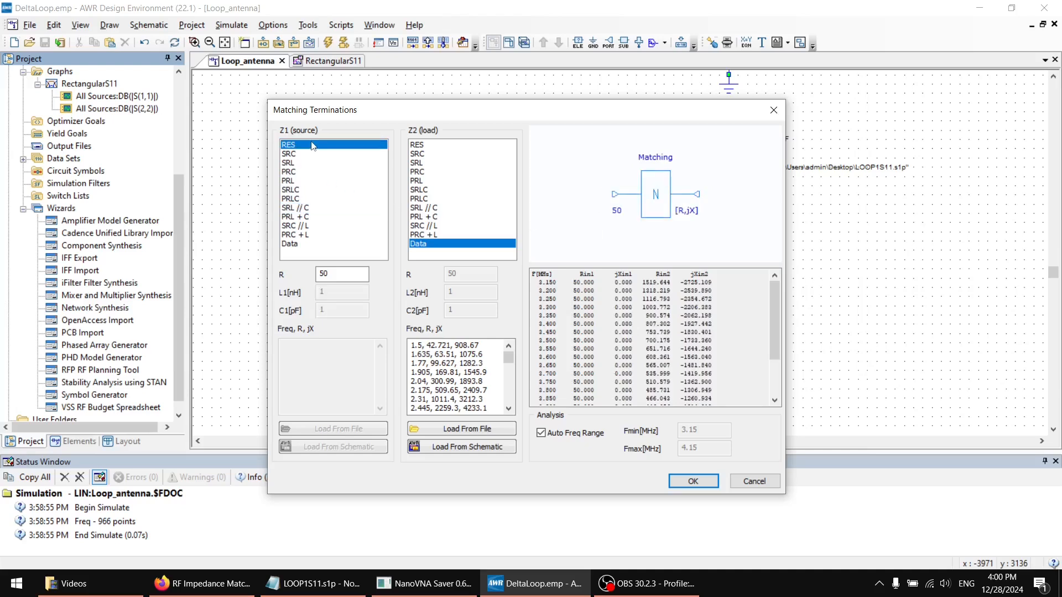
left_click(319, 208)
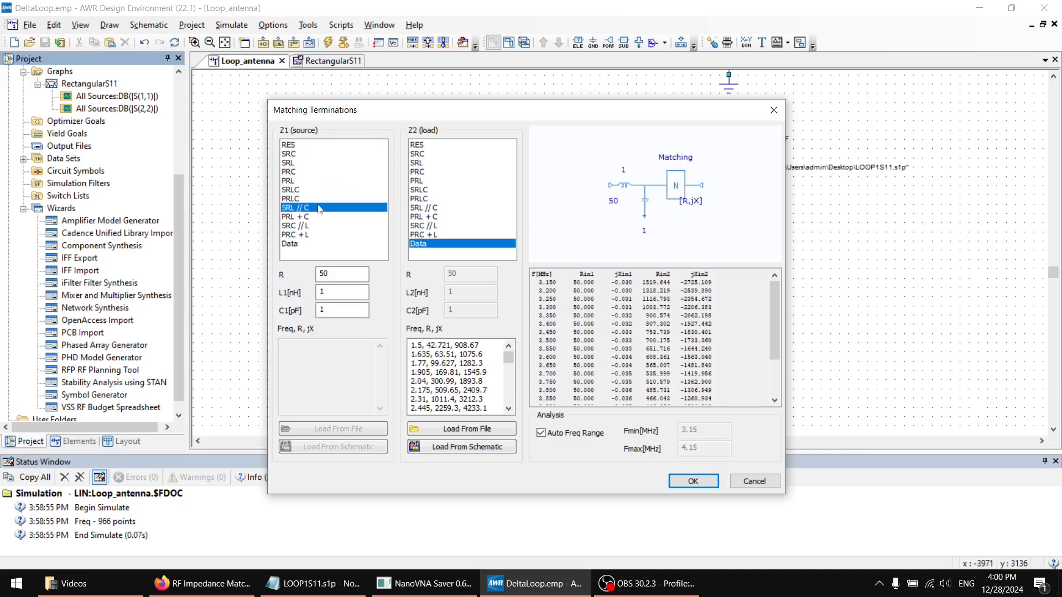
left_click(310, 145)
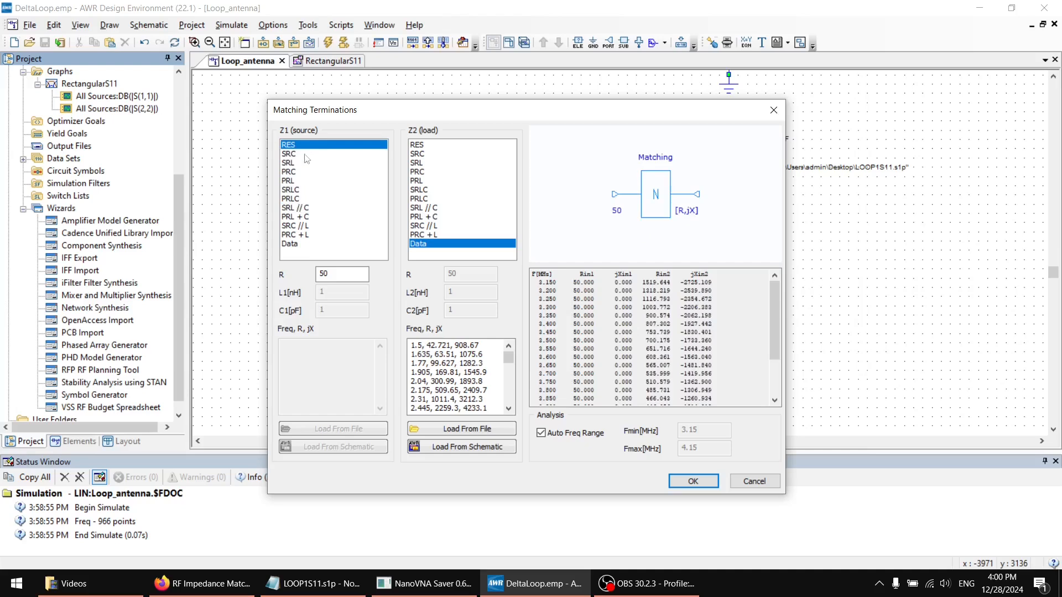
double_click(325, 274)
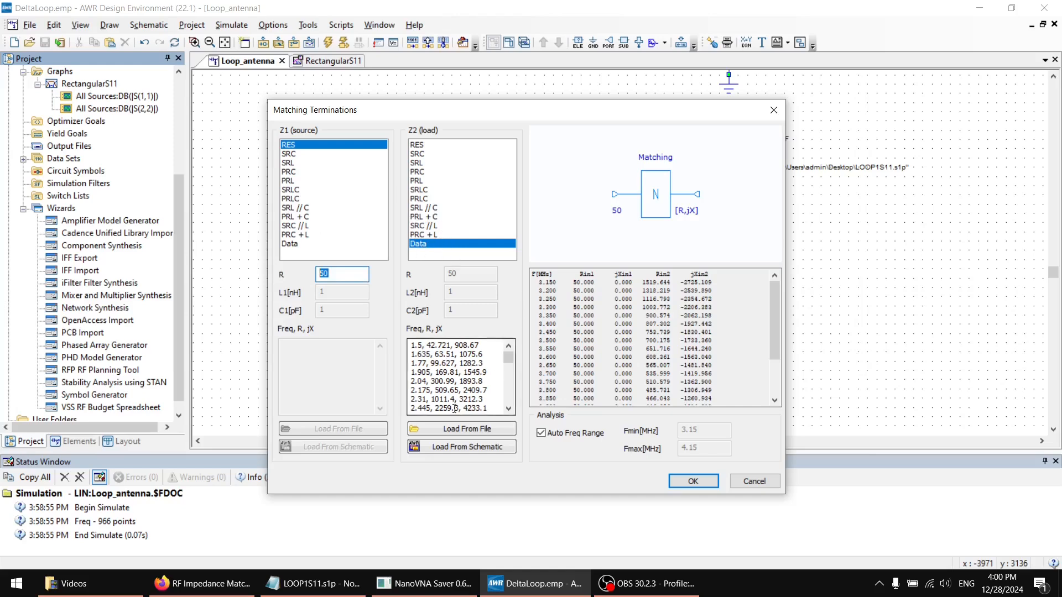
Load the load termination data from LOOP1S11.s1p on the Desktop, using the S1p file type, and accept the matching terminations
left_click(455, 430)
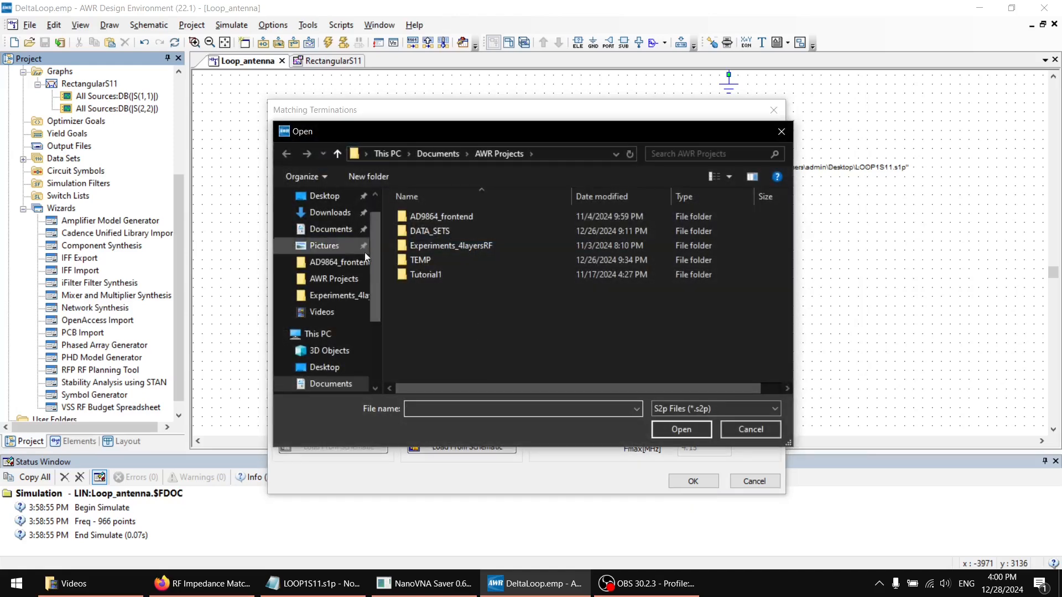
left_click(321, 230)
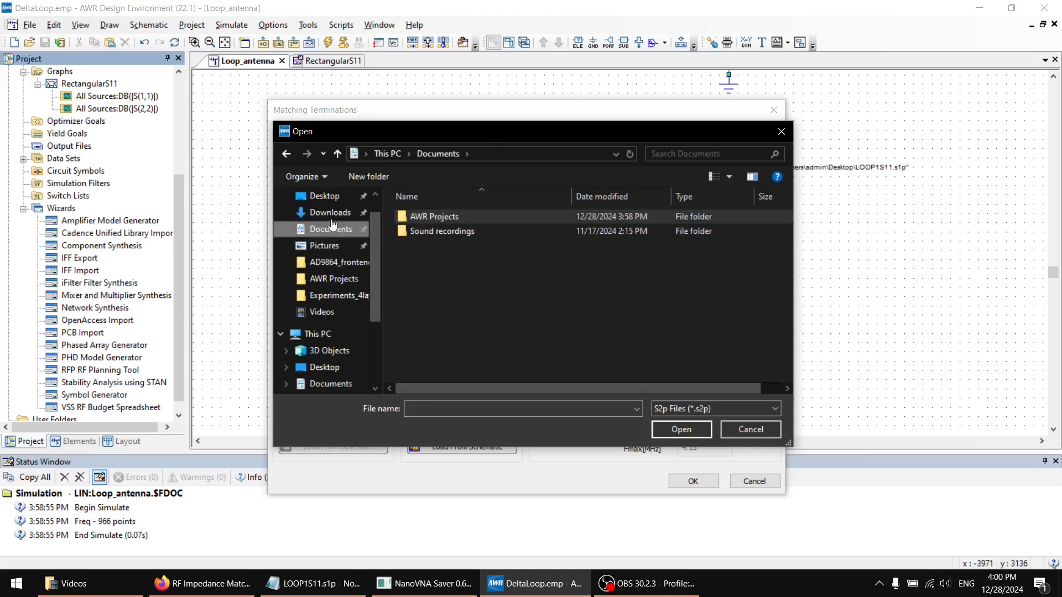
left_click(324, 196)
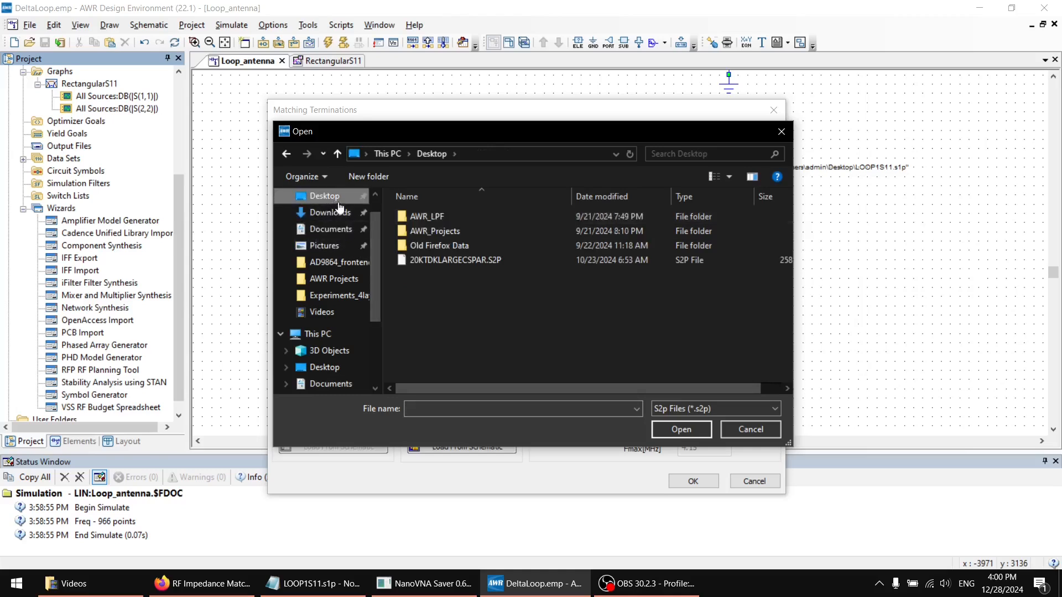
left_click(686, 408)
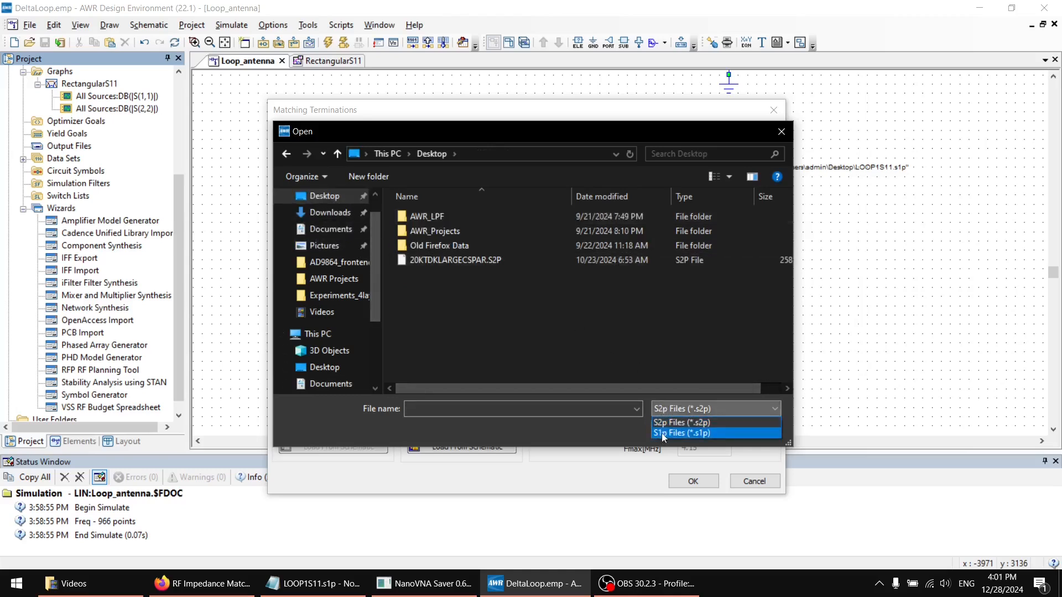
left_click(664, 433)
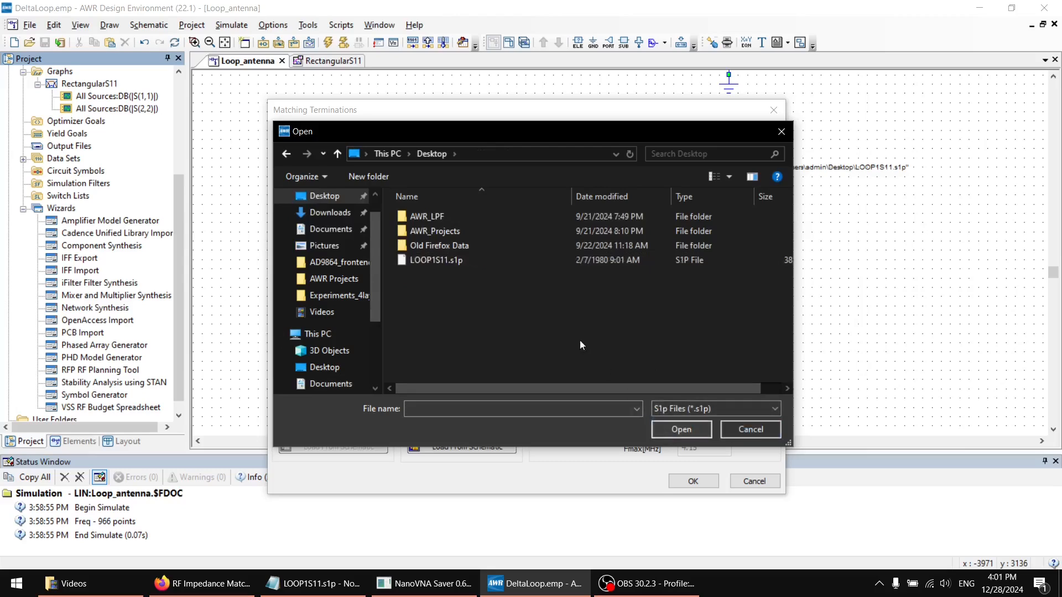
double_click(458, 260)
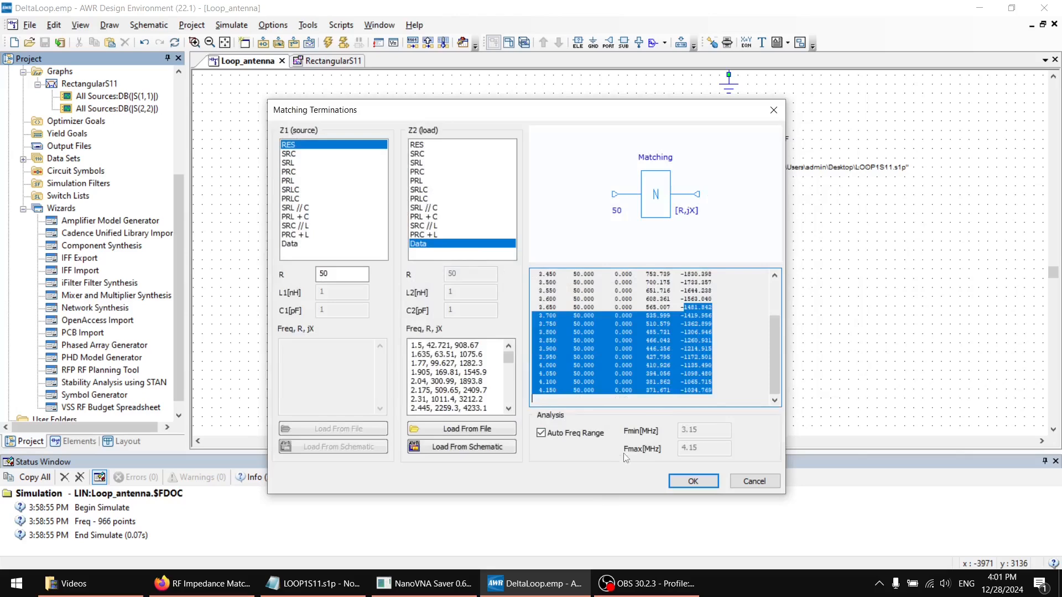
left_click(692, 481)
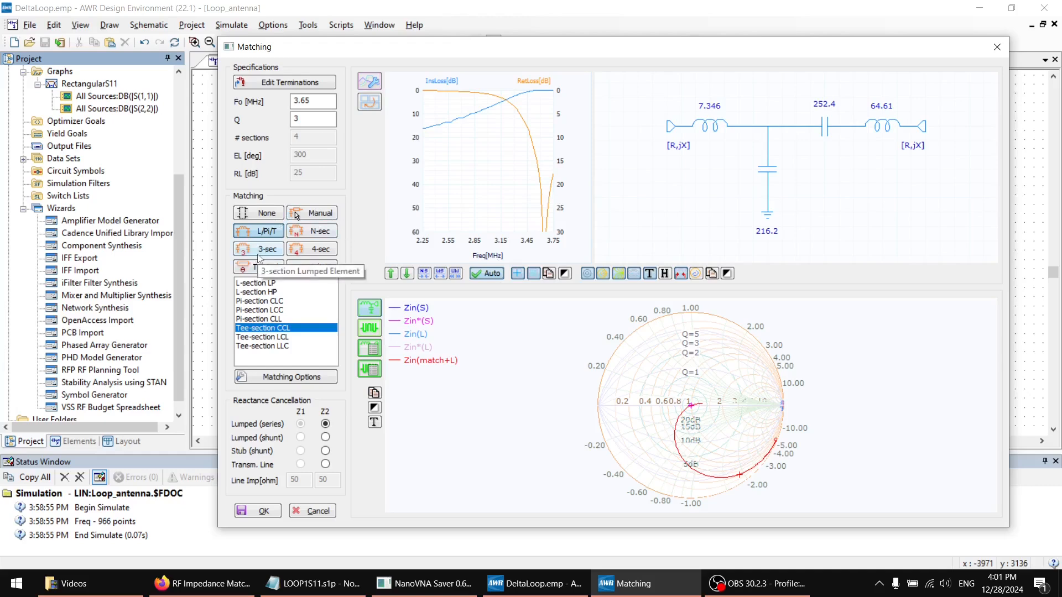
Try an N-section lumped matching network with 6 sections
left_click(298, 238)
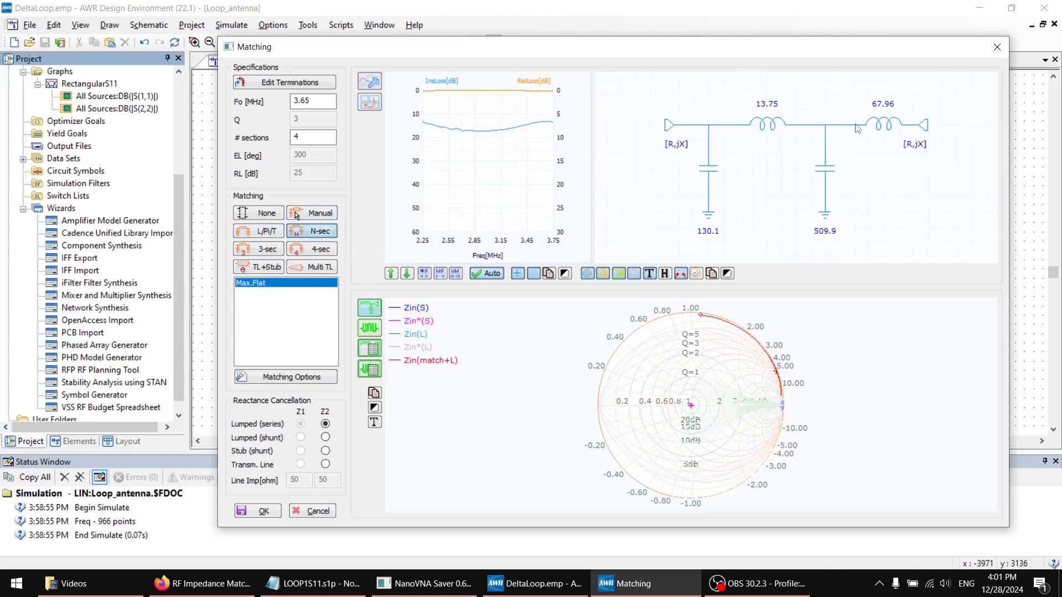
double_click(329, 133)
type("6")
left_click(327, 101)
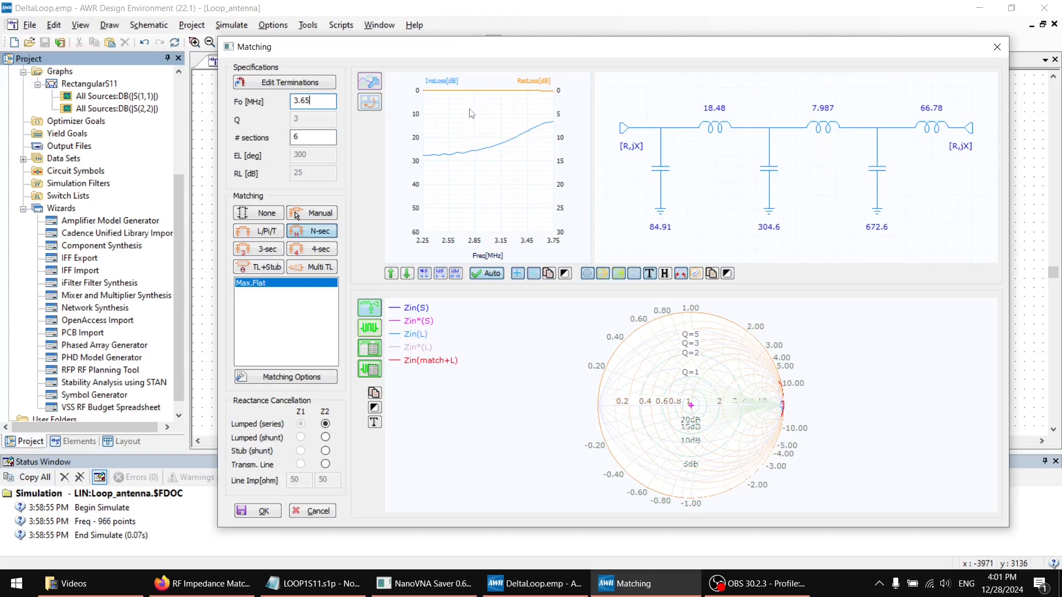
Switch the matching network to the L/Pi/T lumped type and choose the Pi-section CLC topology
left_click(257, 233)
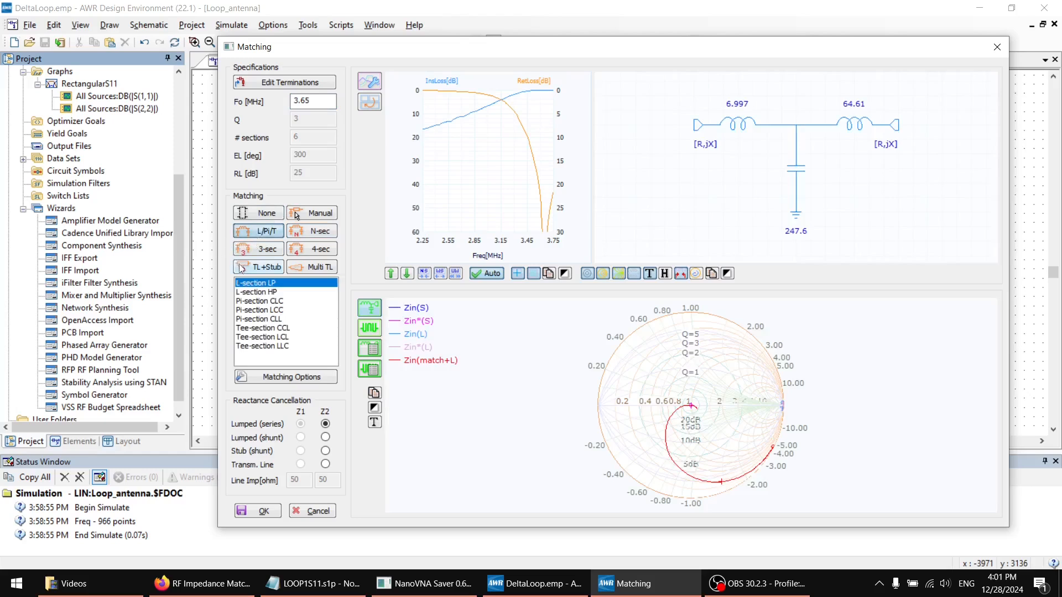
left_click(275, 240)
left_click(281, 302)
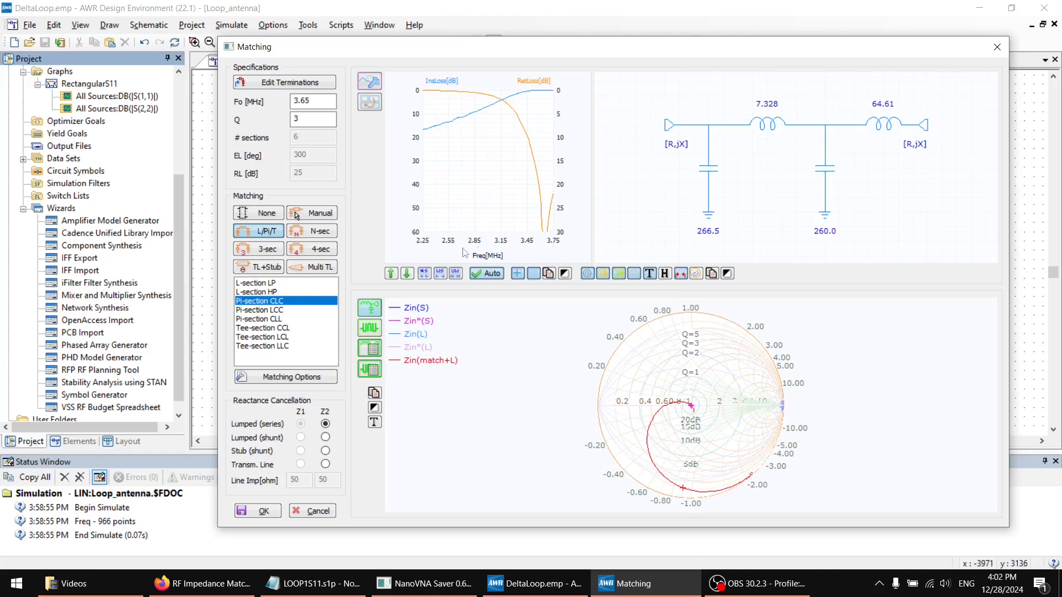
Adjust the insertion and return loss plot's frequency range to 1.4–4.6 MHz
left_click(441, 275)
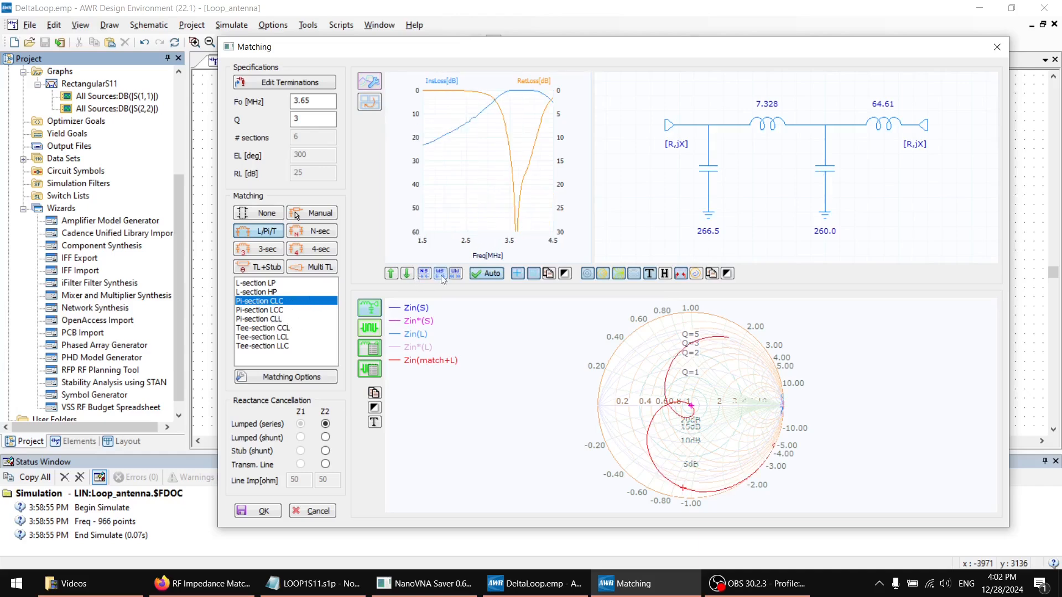
left_click(407, 276)
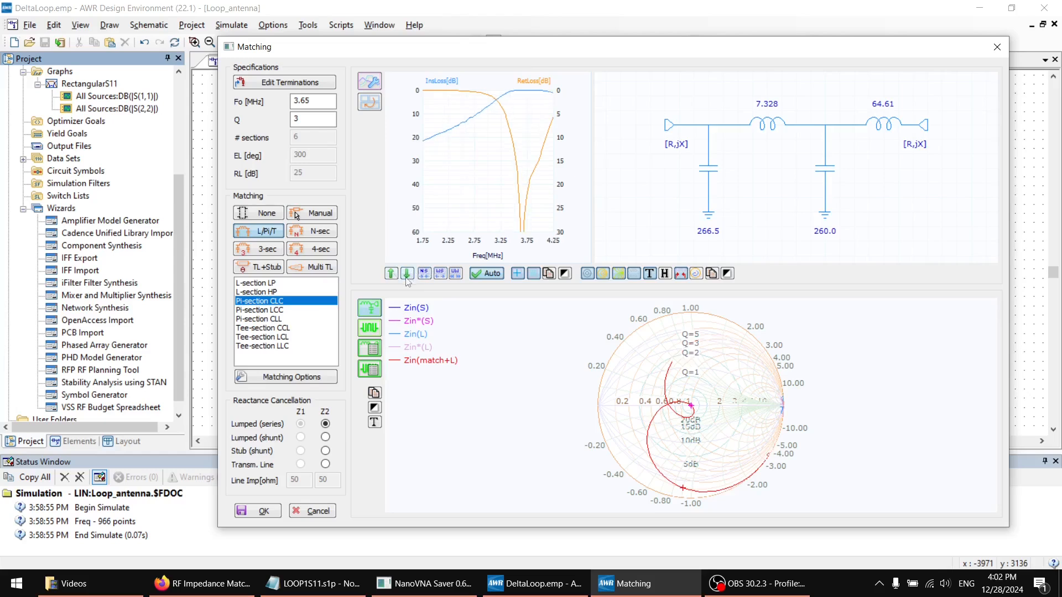
left_click(407, 276)
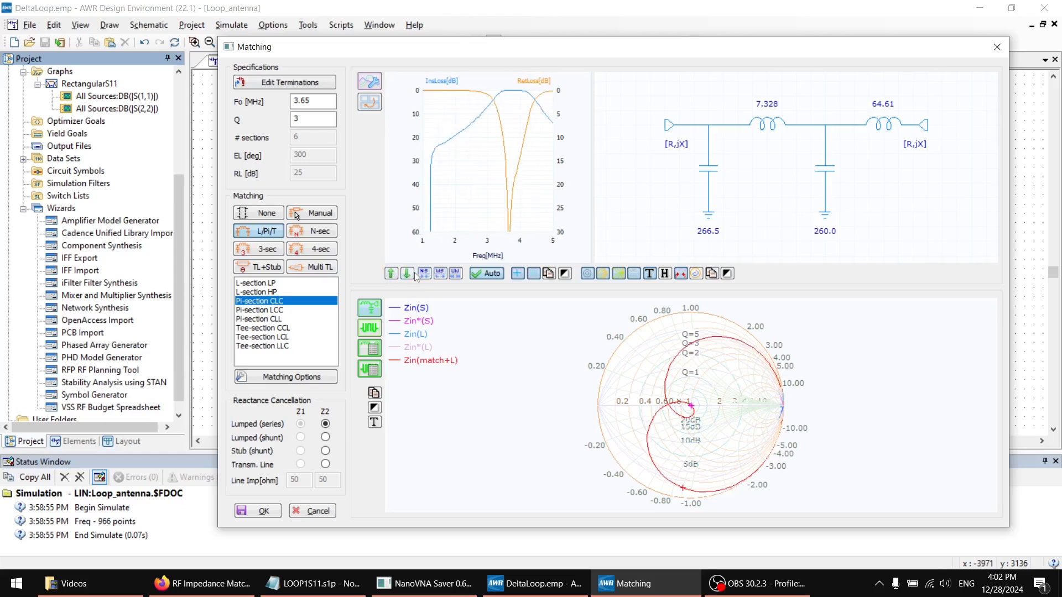
left_click(408, 275)
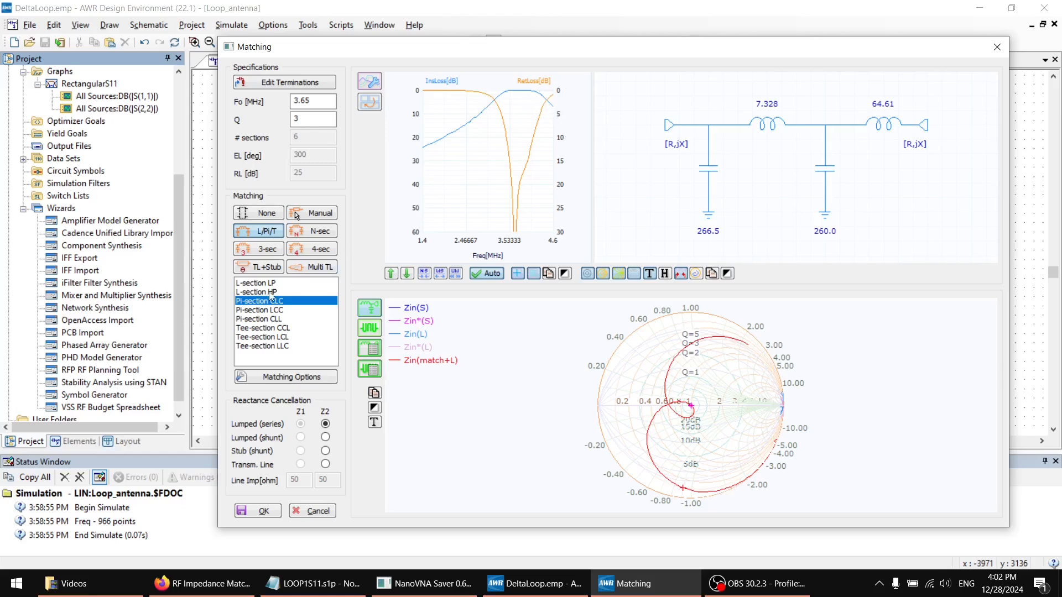
Try the three-section matching type and compare its low-pass and high-pass combinations, from LP-LP-LP through HP-HP-HP and back
left_click(268, 250)
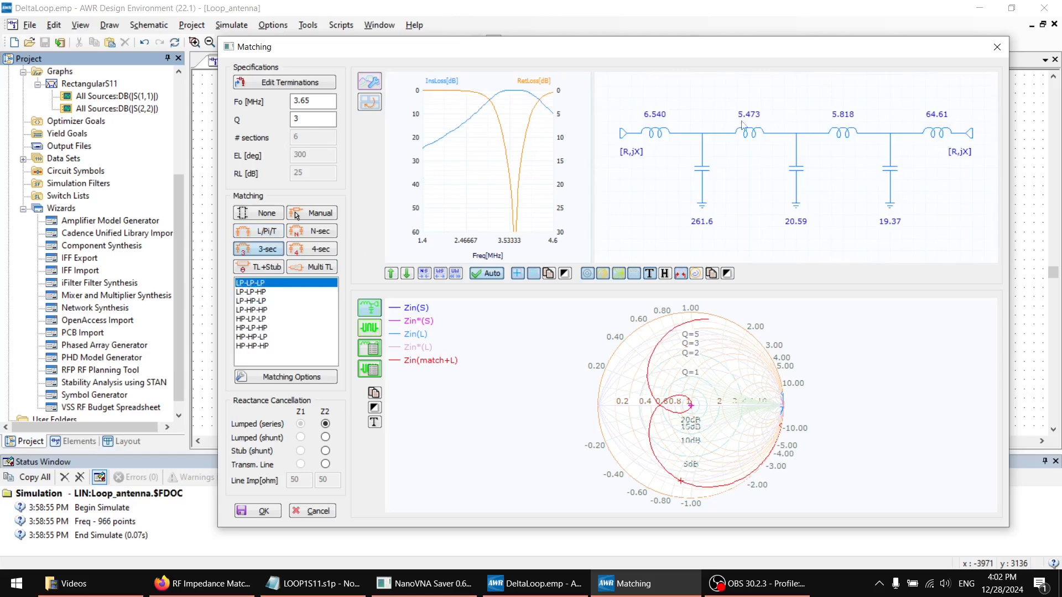
left_click(271, 292)
left_click(266, 310)
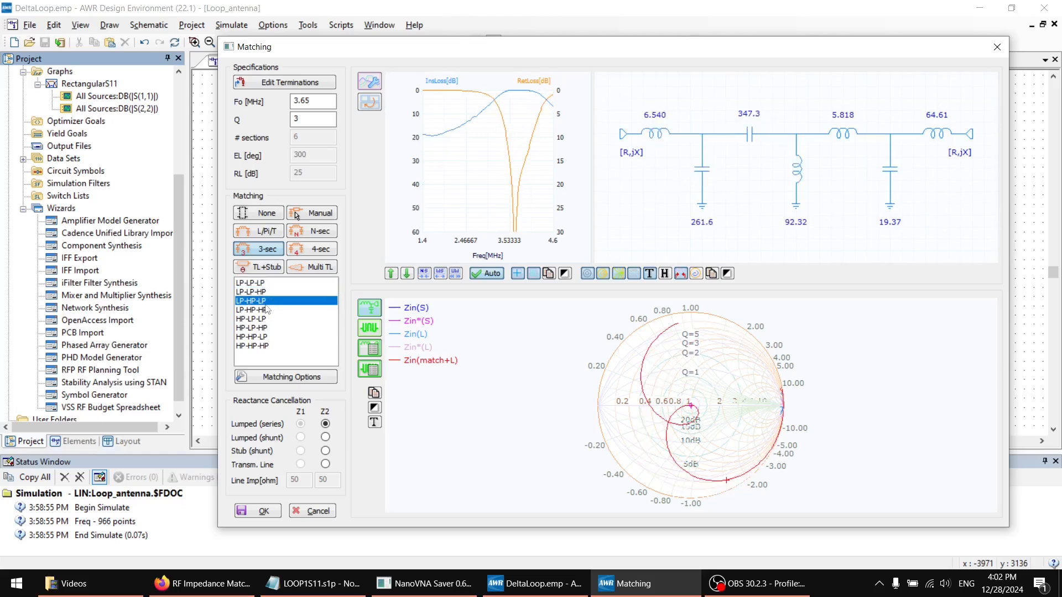
left_click(268, 319)
left_click(269, 328)
left_click(271, 346)
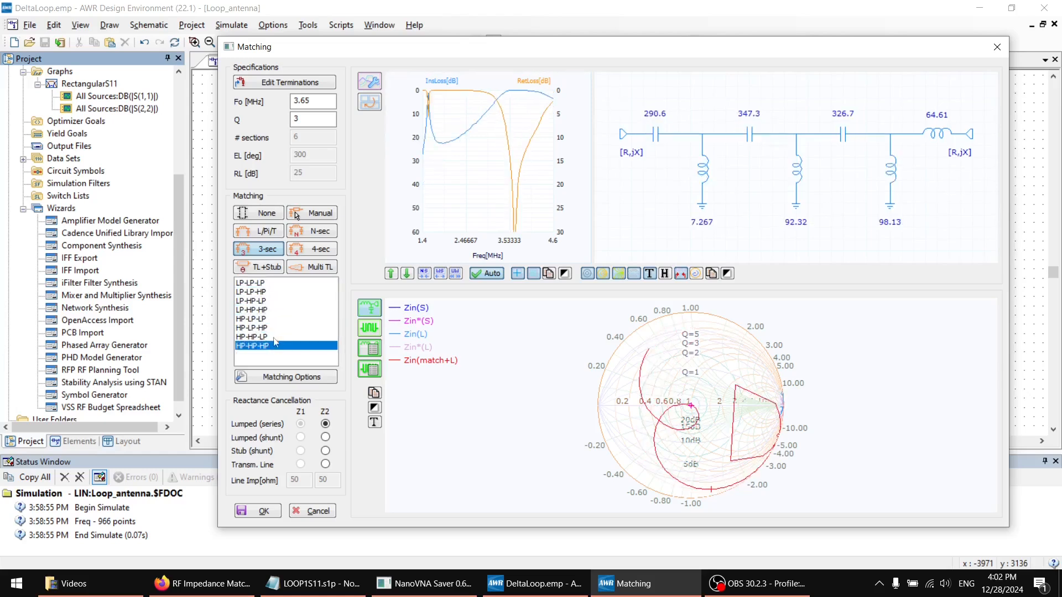
left_click(281, 320)
left_click(285, 302)
left_click(286, 283)
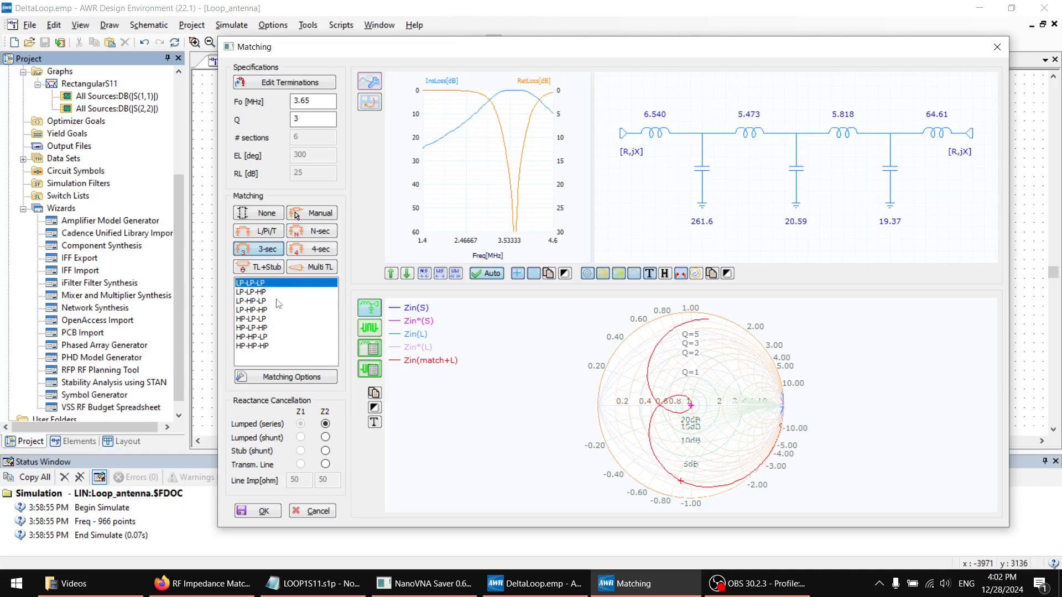
Compare the three-section responses again, including LP-HP-LP, HP-LP-HP and HP-HP-HP, ending on LP-LP-LP
left_click(275, 294)
left_click(270, 304)
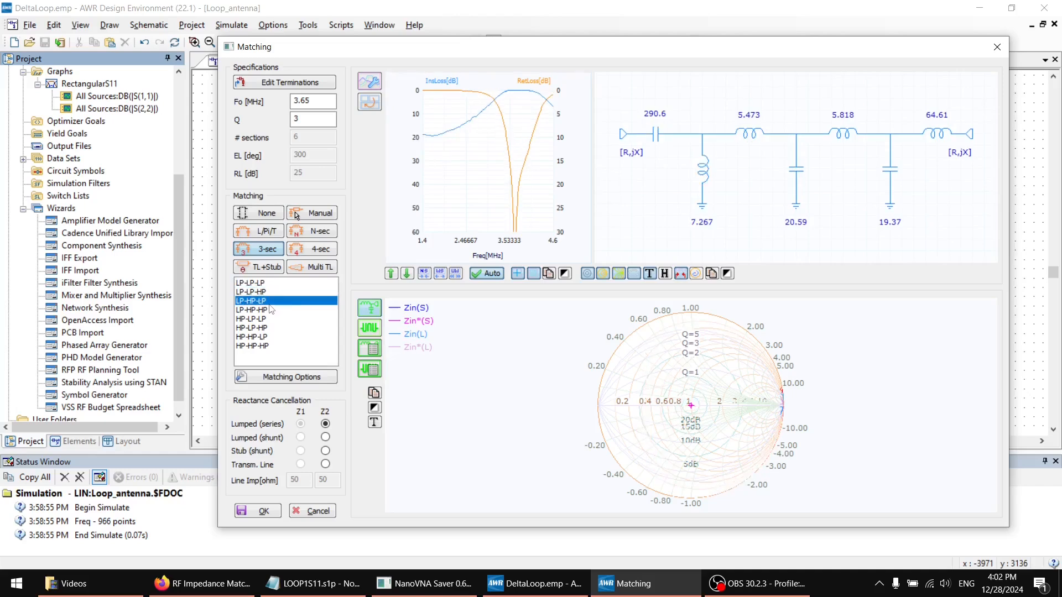
left_click(266, 318)
left_click(266, 328)
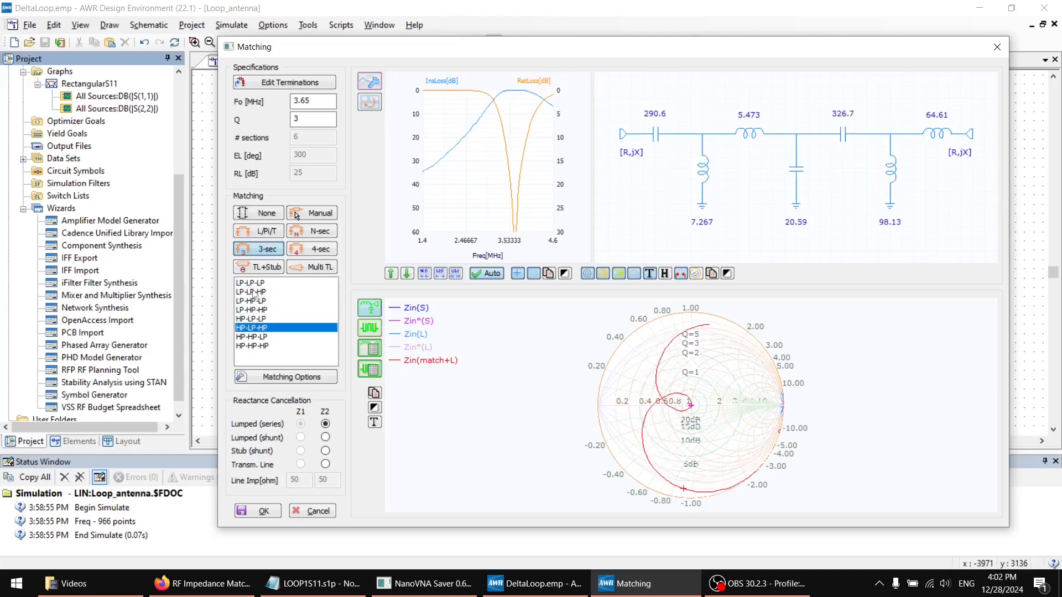
left_click(265, 336)
left_click(265, 345)
left_click(268, 319)
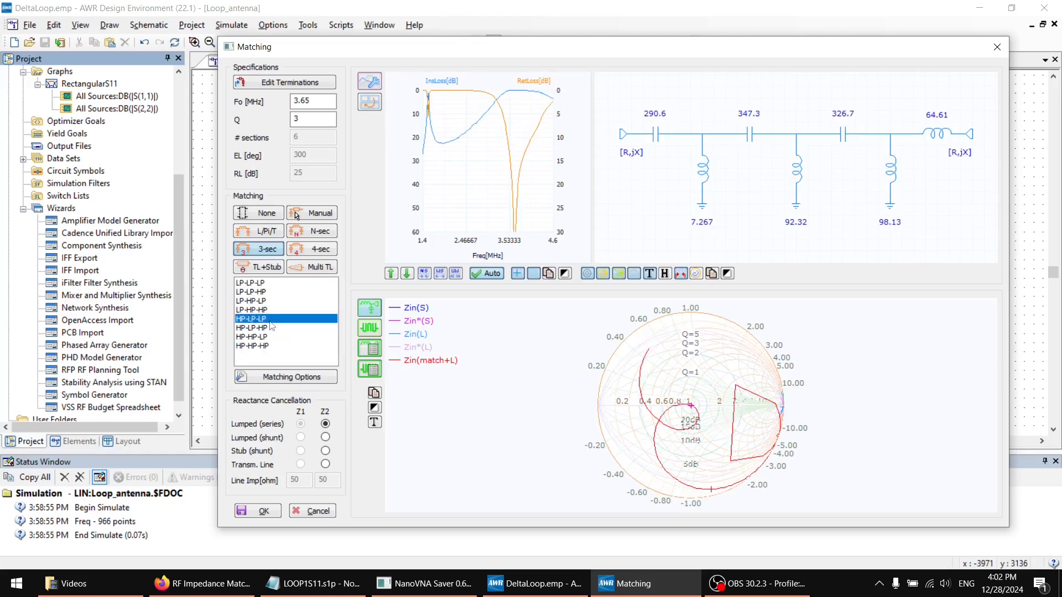
left_click(263, 283)
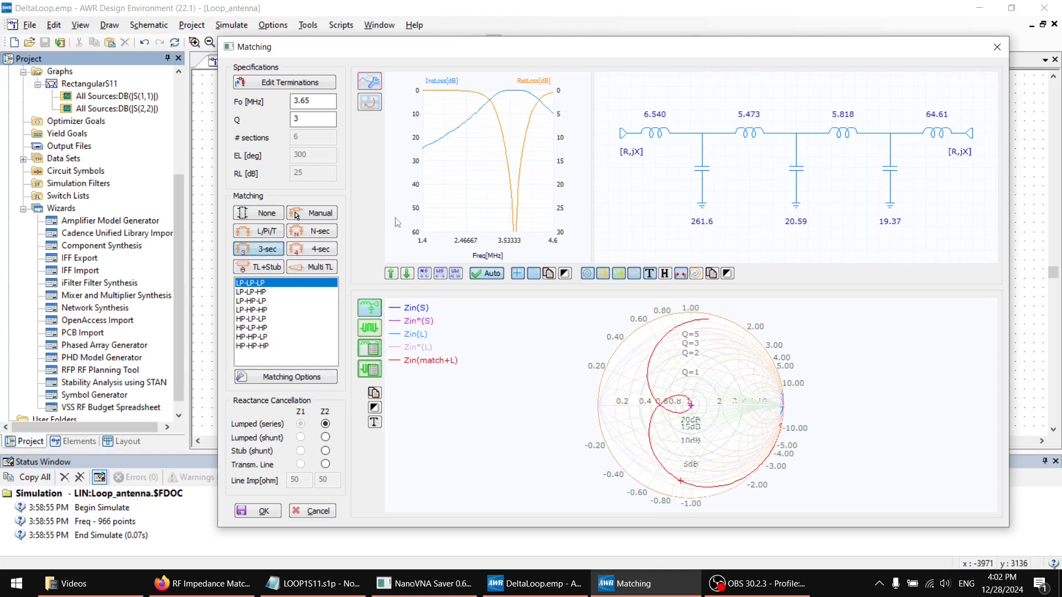
Return the matching network to the L/Pi/T type and choose the Tee-section CCL topology
left_click(270, 233)
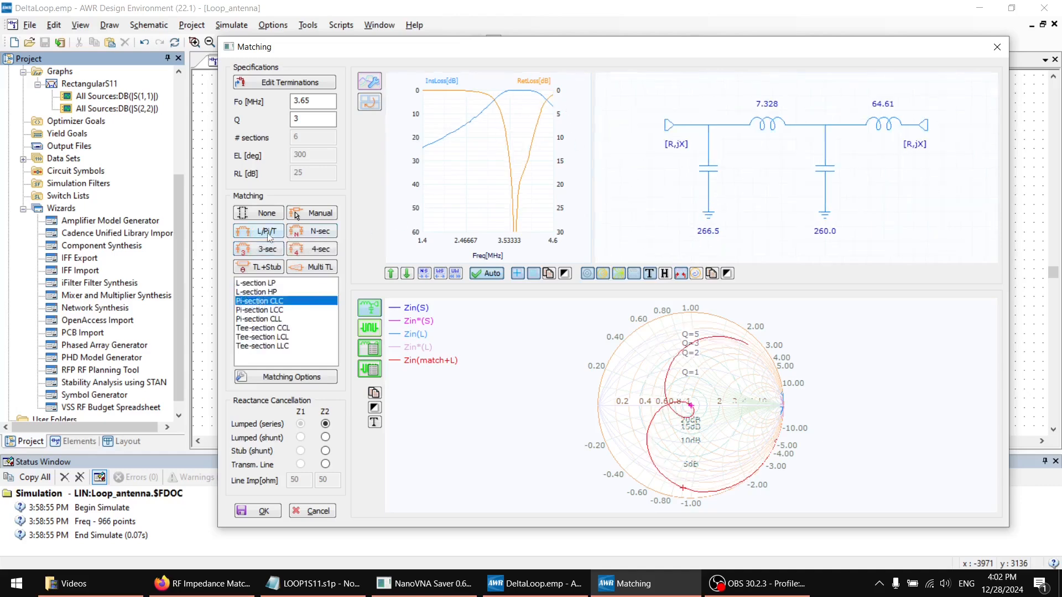
left_click(278, 310)
left_click(267, 328)
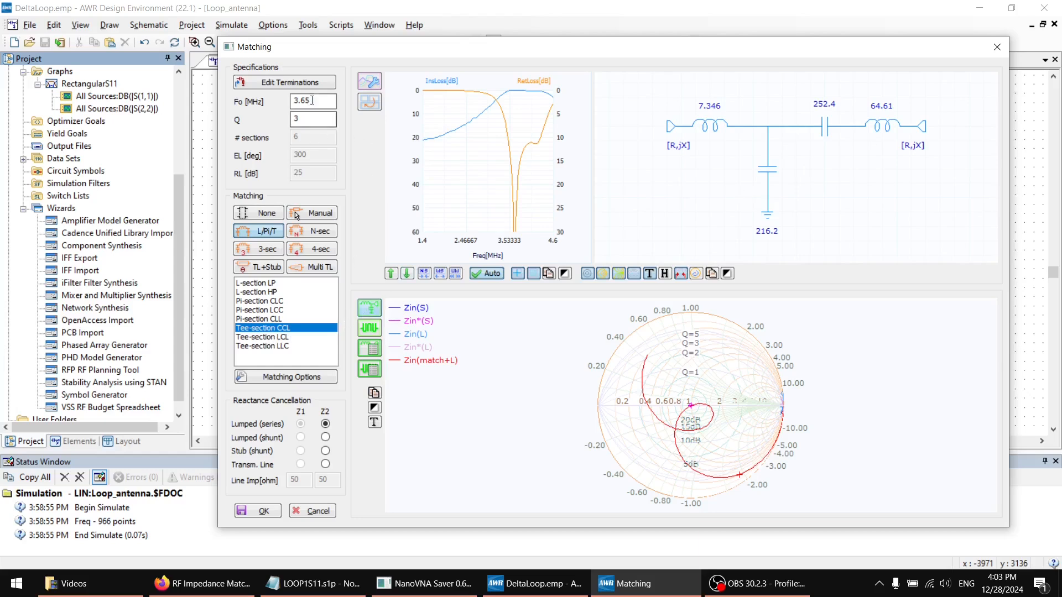
left_click_drag(312, 102, 286, 109)
left_click(320, 100)
left_click(306, 120)
left_click(294, 120)
left_click(318, 123)
Check the element value ranges and recommended impedances of the Tee-section network, and accept the matching design
left_click(372, 356)
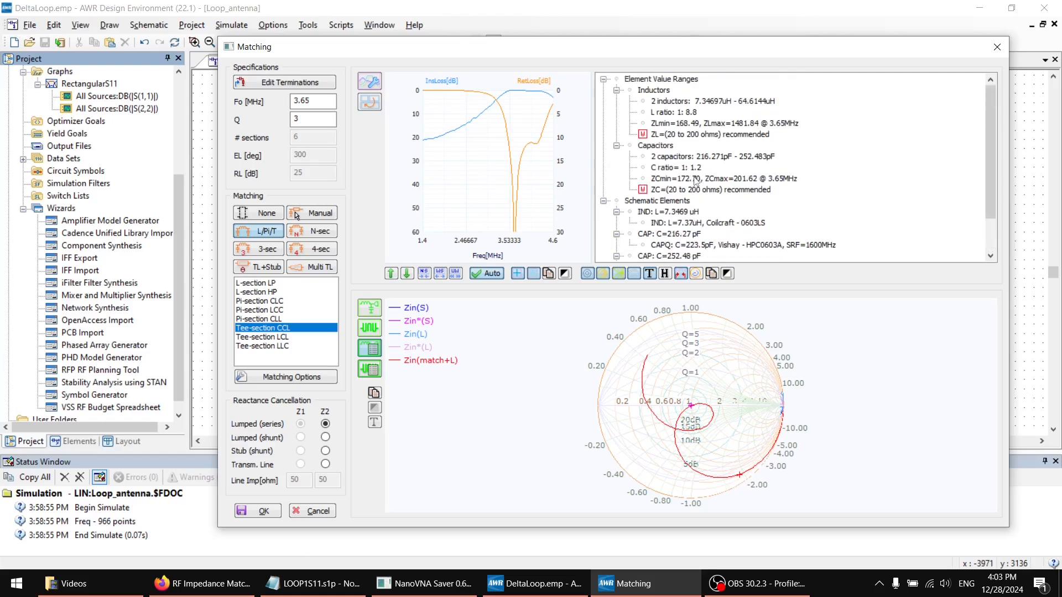
left_click(682, 190)
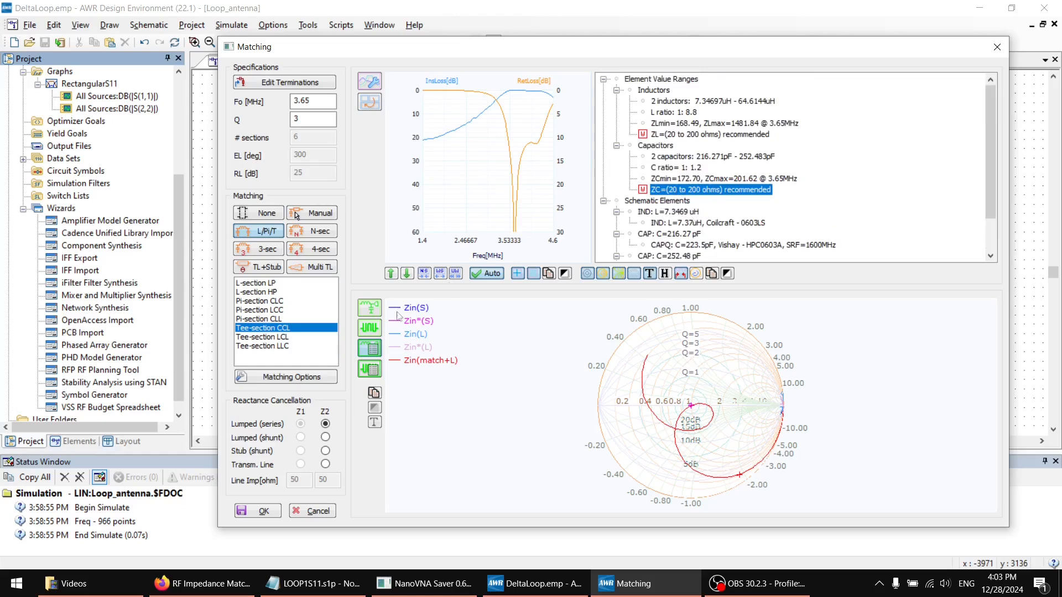
left_click(252, 512)
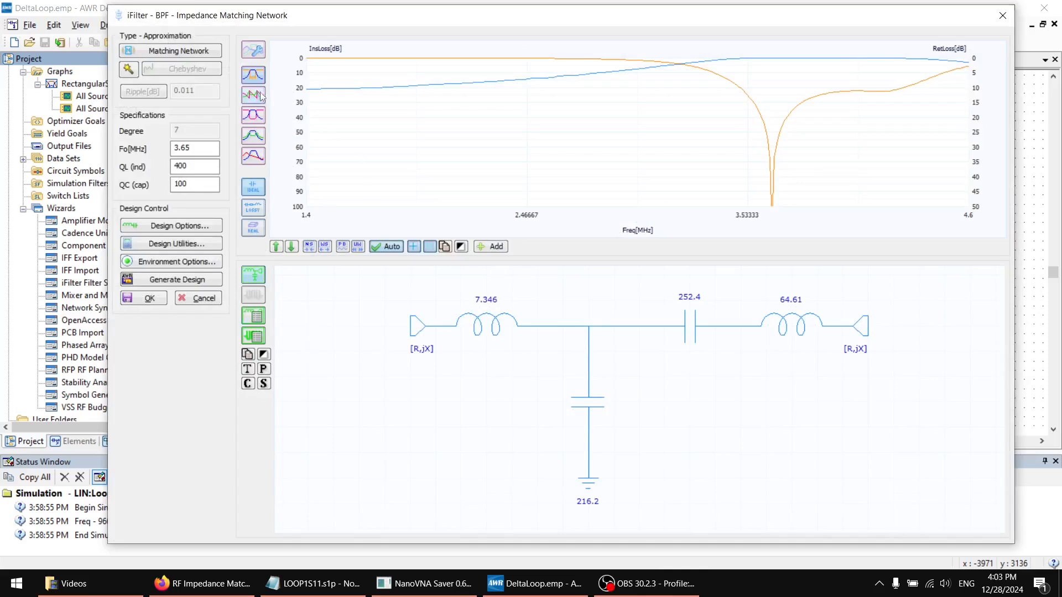
Widen the impedance matching response plot to 0–9 MHz and accept the iFilter design
left_click(291, 247)
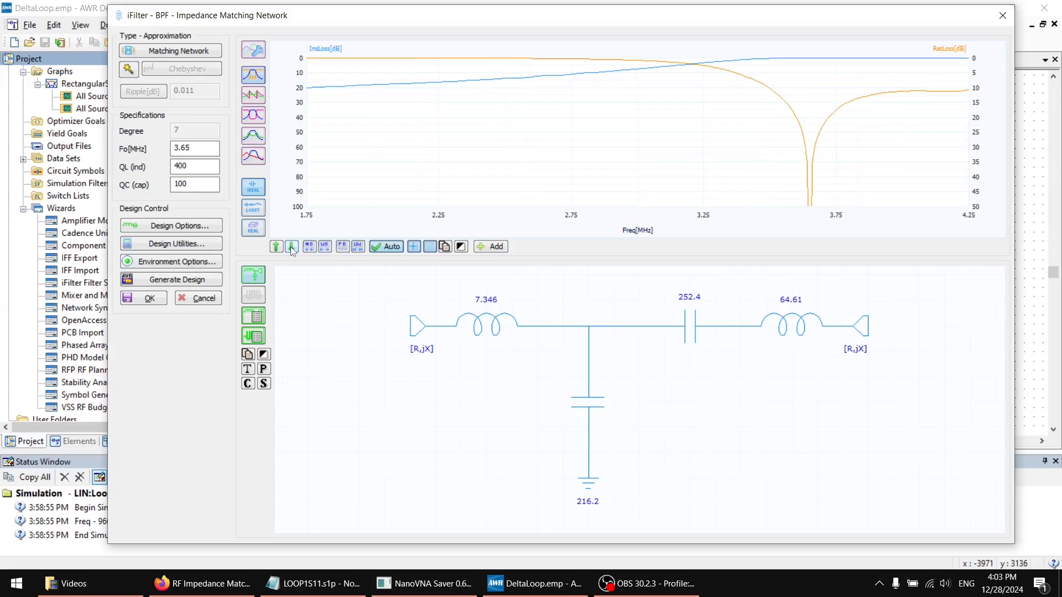
left_click(290, 247)
left_click(273, 250)
left_click(273, 249)
left_click(275, 247)
left_click(275, 248)
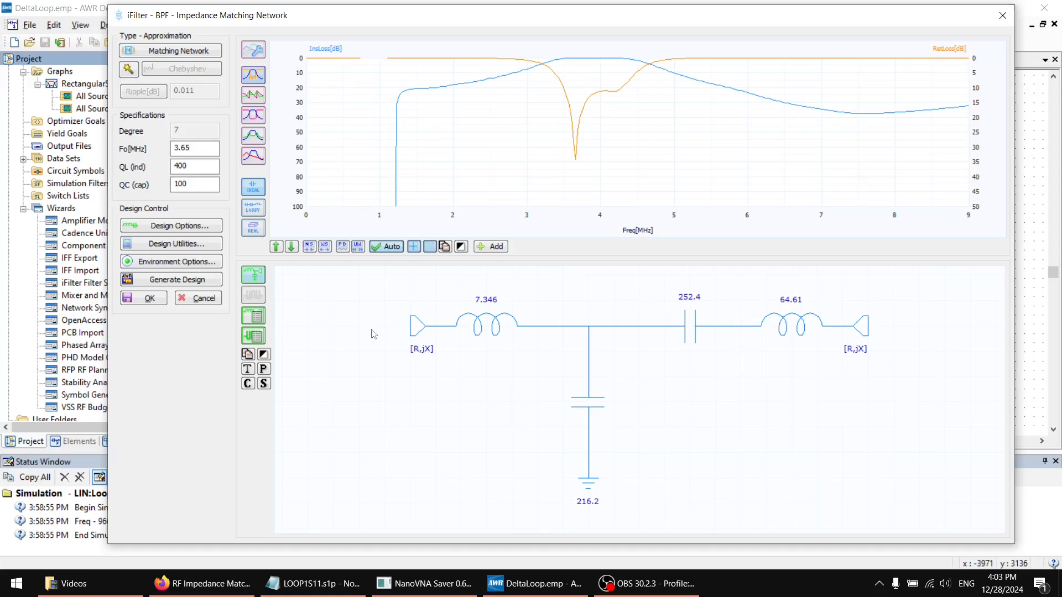
left_click_drag(197, 168, 136, 165)
left_click(144, 298)
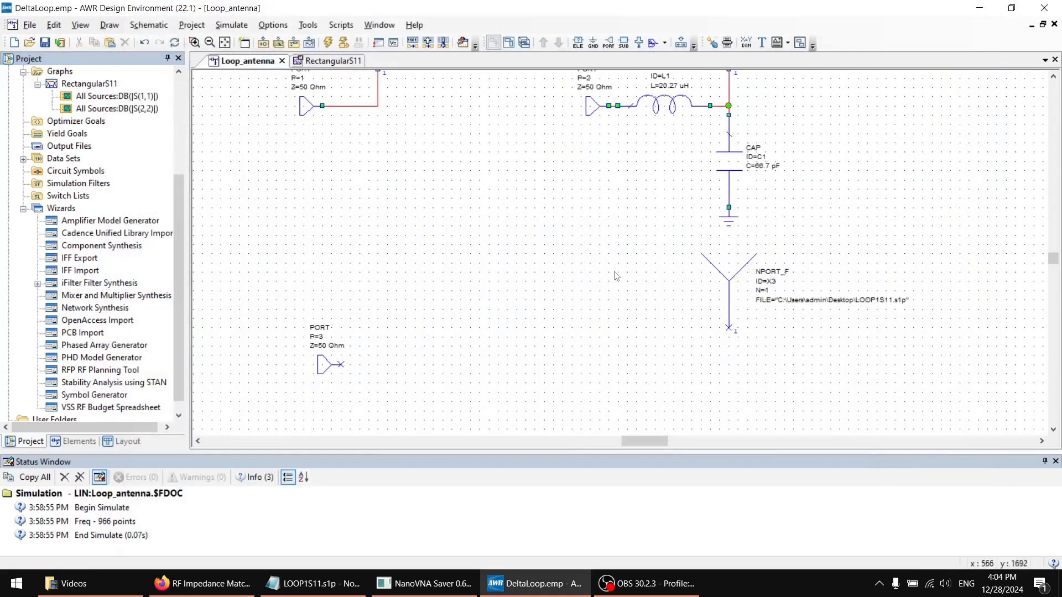
Reopen the saved iFilter impedance matching design from the project's wizards
left_click(42, 284)
left_click(86, 296)
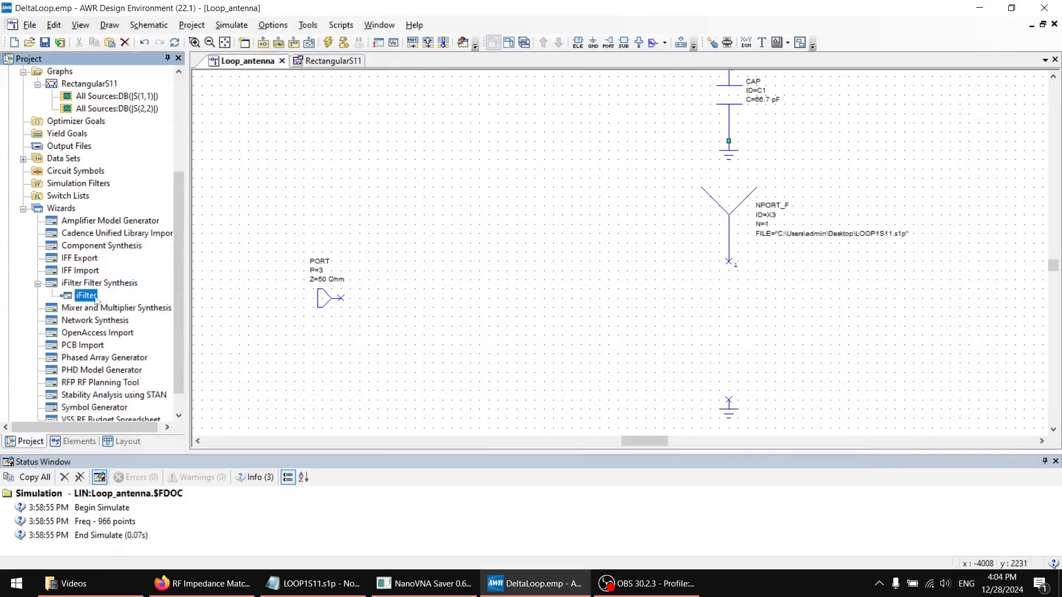
double_click(92, 299)
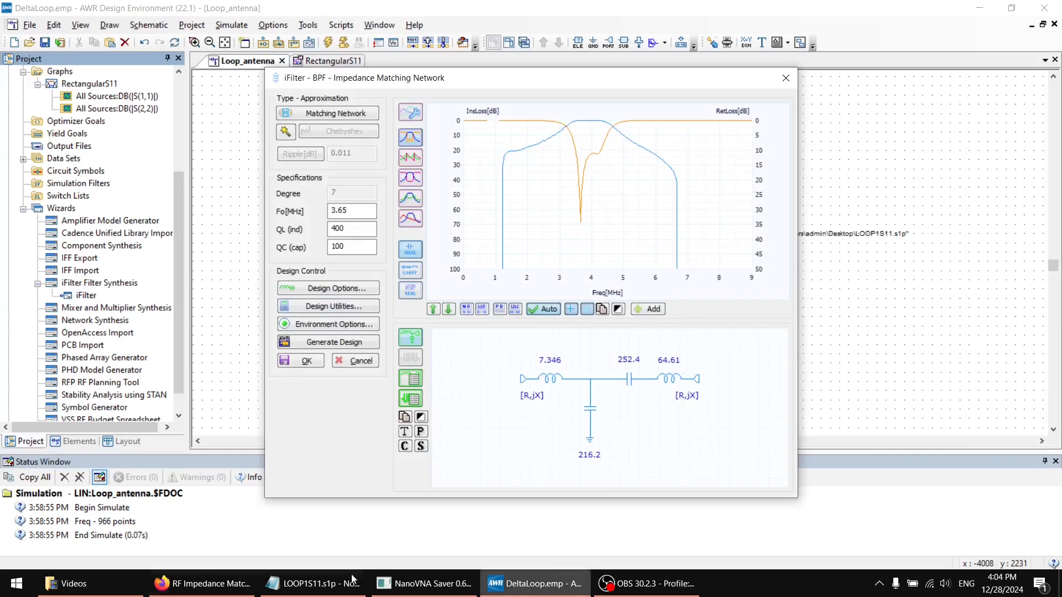
Open the Snipping Tool and capture the Tee-section schematic with its element values
key("super")
type("snip")
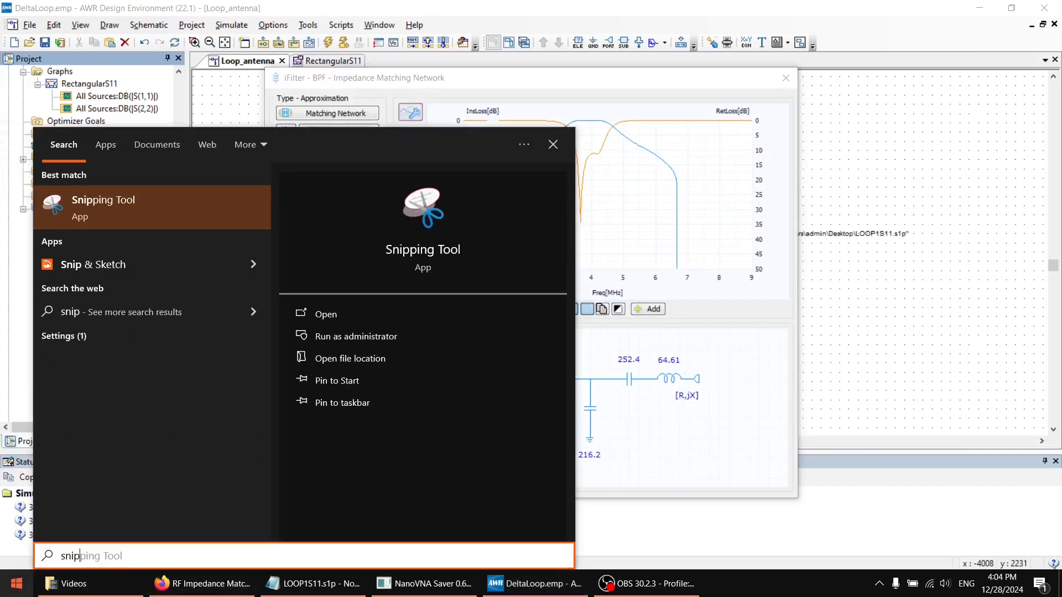
key("Return")
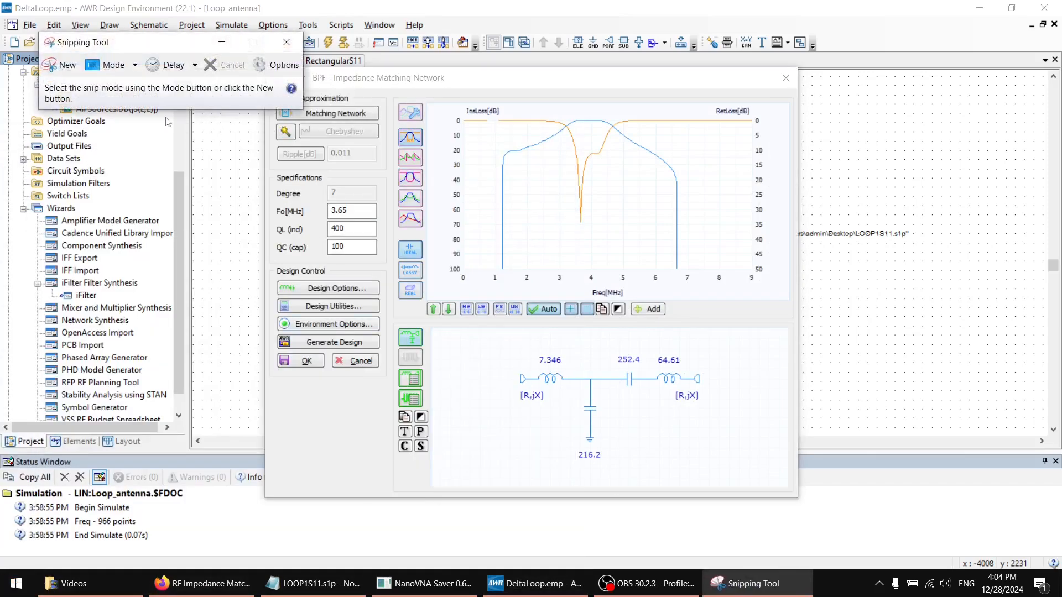
left_click(65, 65)
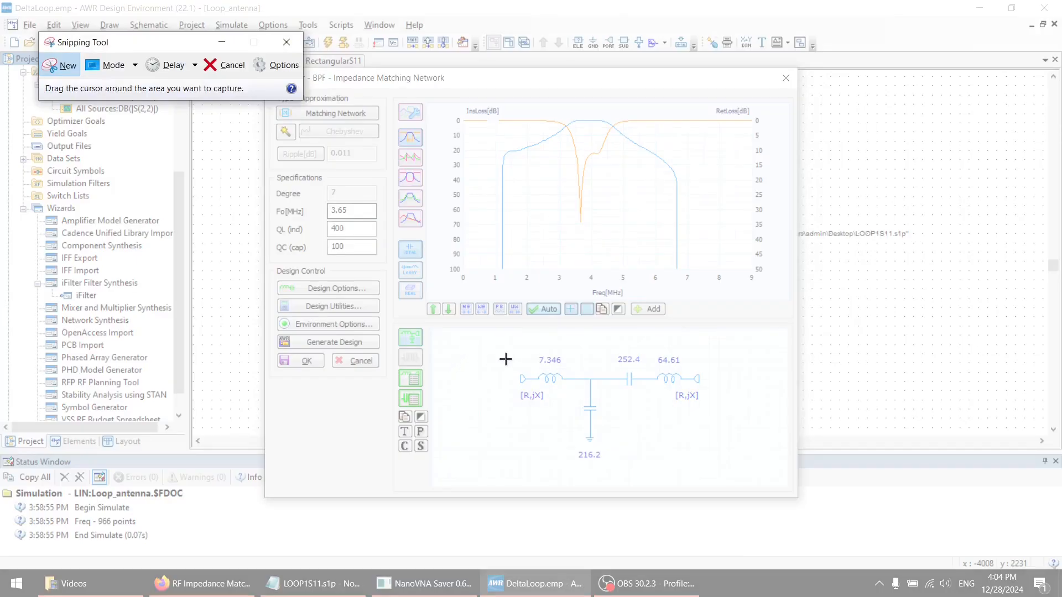
left_click_drag(506, 333, 735, 483)
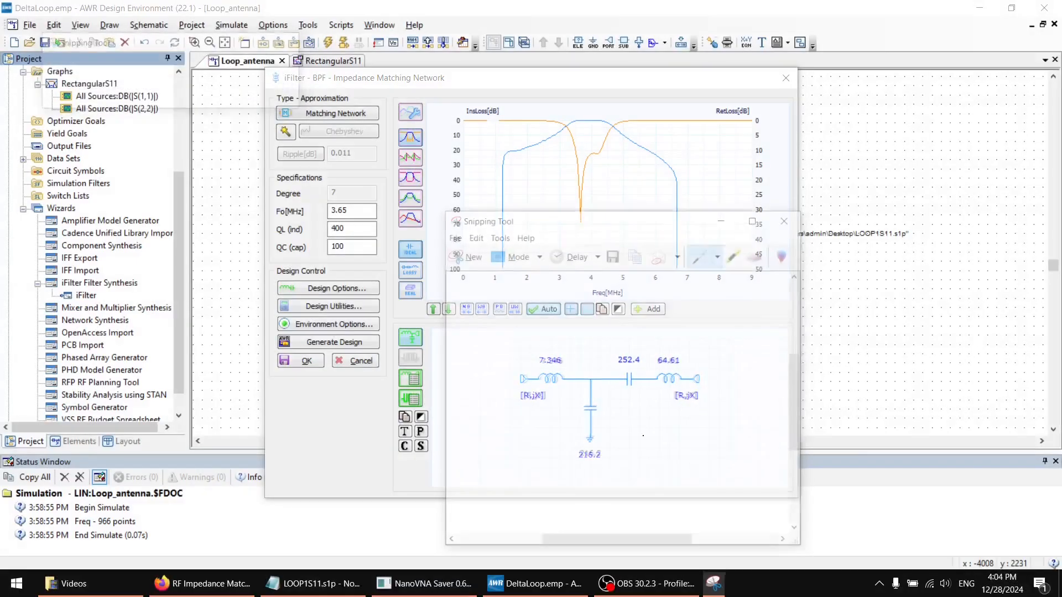
Accept and close the iFilter design, and arrange the snipped schematic beside the AWR window for reference
left_click_drag(625, 218, 766, 218)
left_click_drag(741, 87, 607, 120)
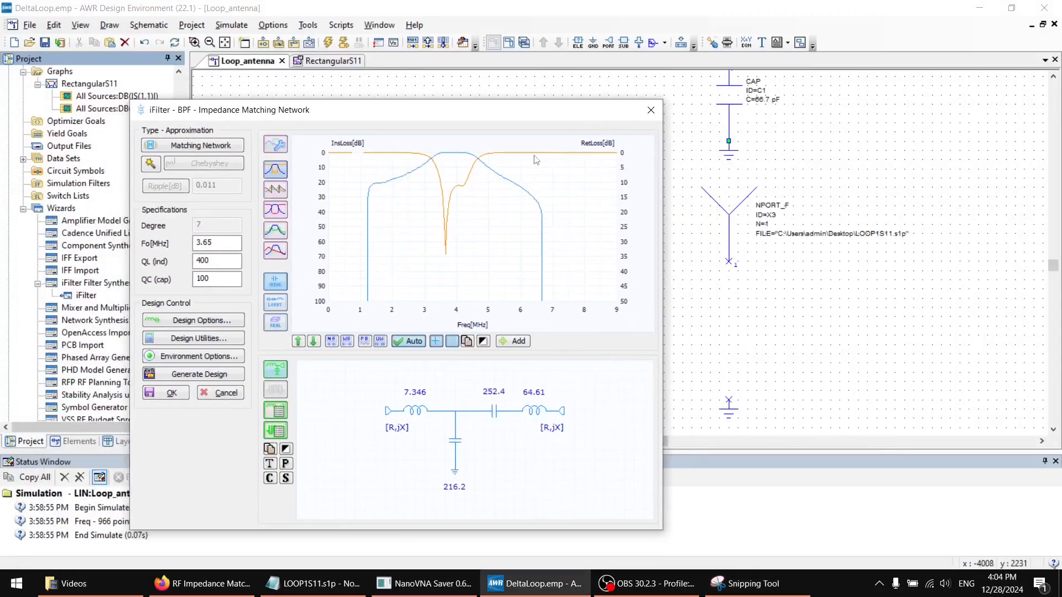
left_click(176, 393)
left_click(741, 585)
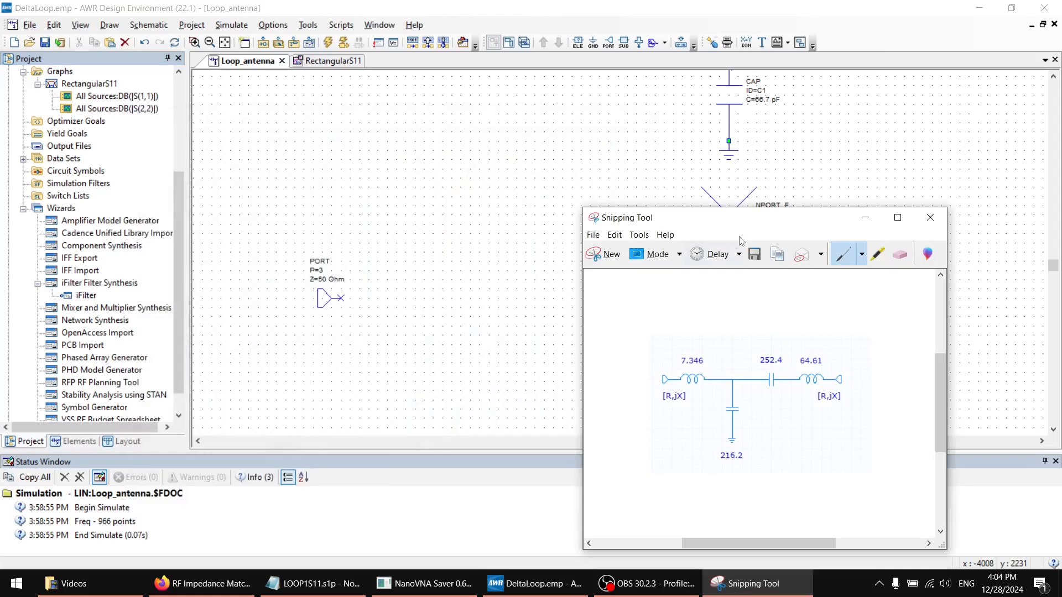
left_click_drag(741, 221, 212, 175)
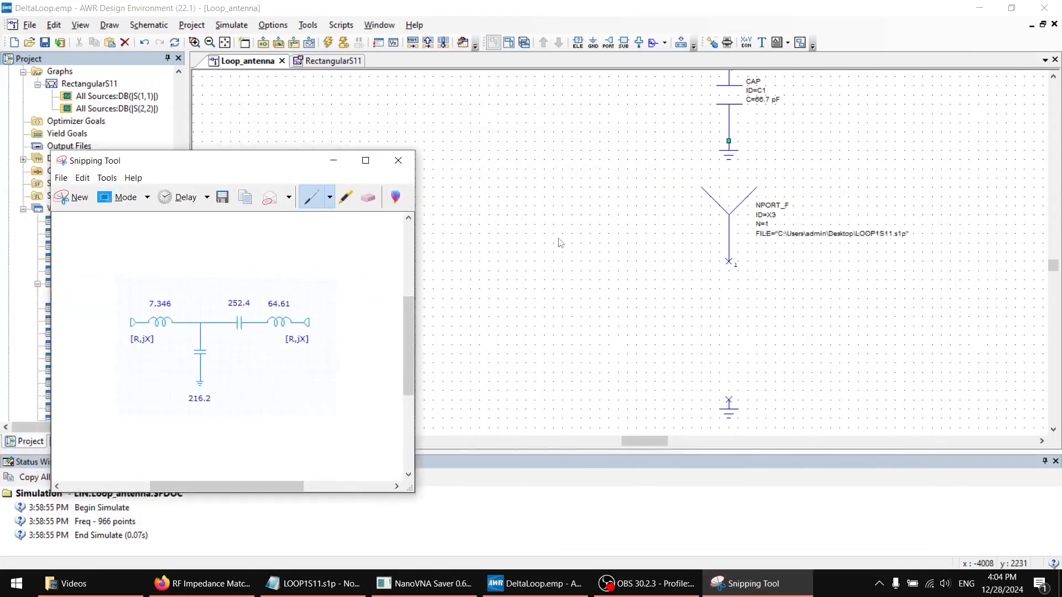
left_click_drag(530, 8, 707, 58)
left_click_drag(280, 166, 214, 168)
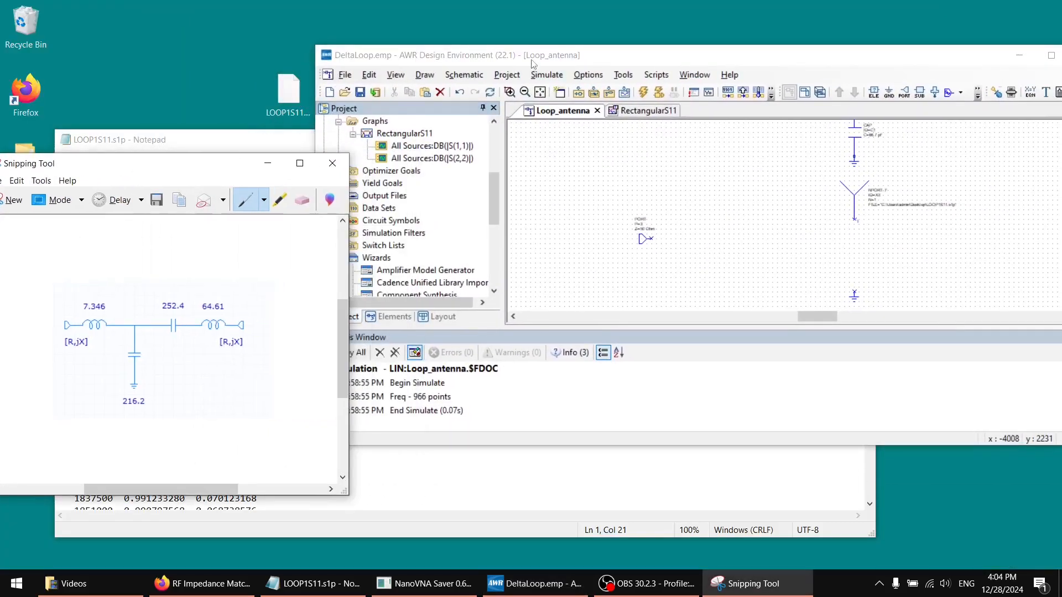
left_click_drag(543, 55, 429, 39)
Place two series inductors, a series capacitor and a shunt capacitor between the 50 Ohm port and the LOOP1S11.s1p block
scroll(626, 153, "down", 1)
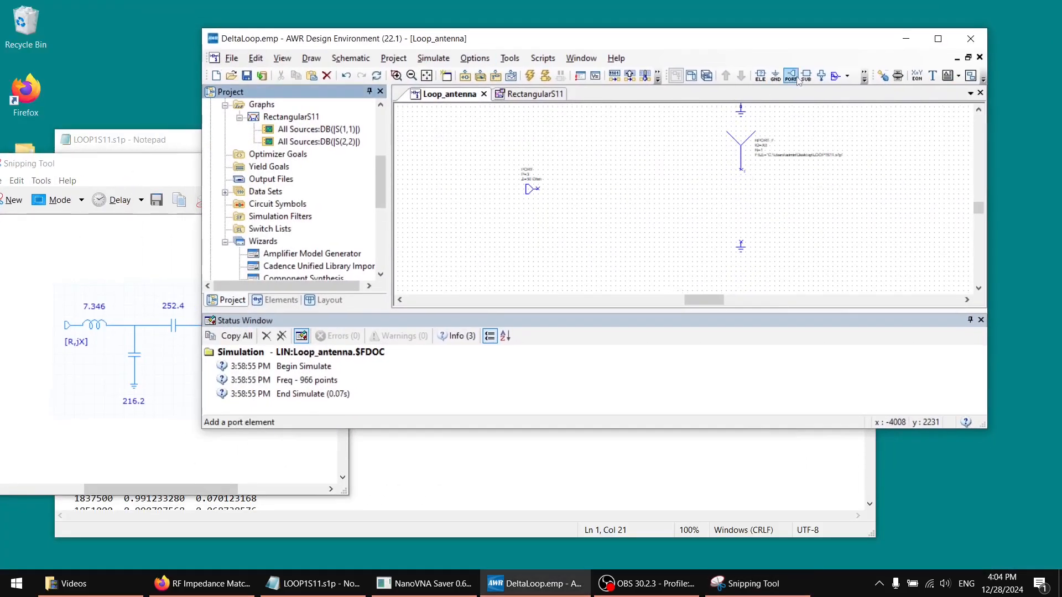
left_click(761, 76)
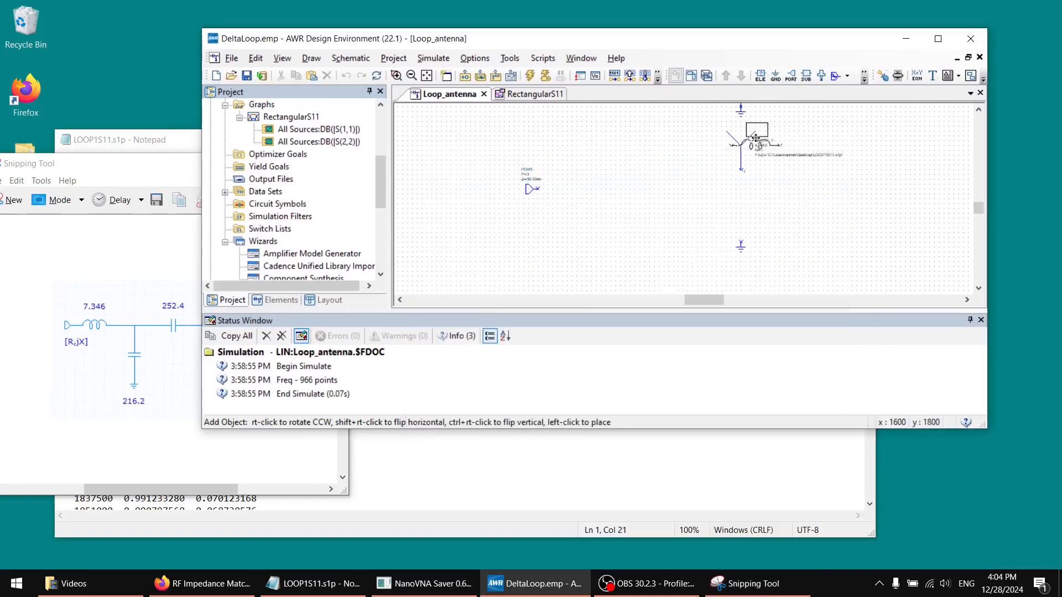
left_click(588, 194)
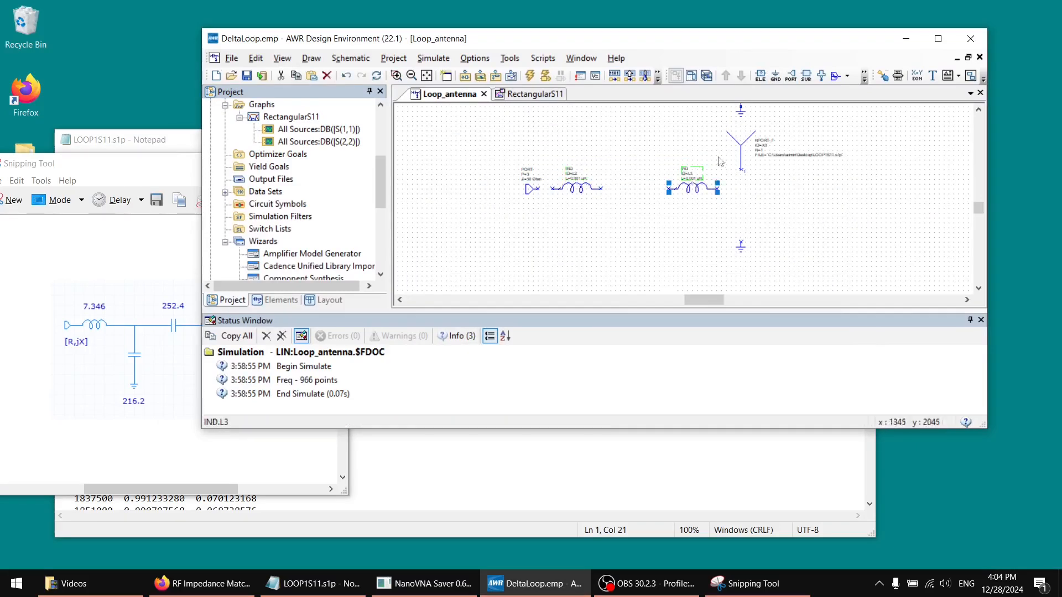
left_click(610, 238)
left_click(645, 188)
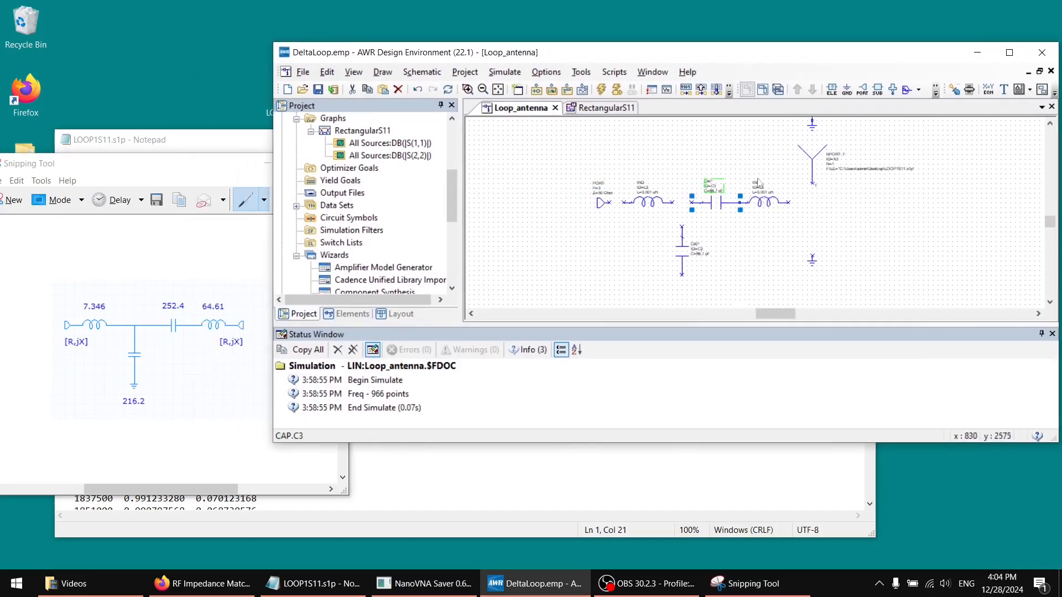
Set the inductors to 7.34 uH (port side) and 64.6 uH (antenna side), the series capacitor to 252.4 pF and the shunt capacitor to 216.2 pF
scroll(758, 182, "up", 3)
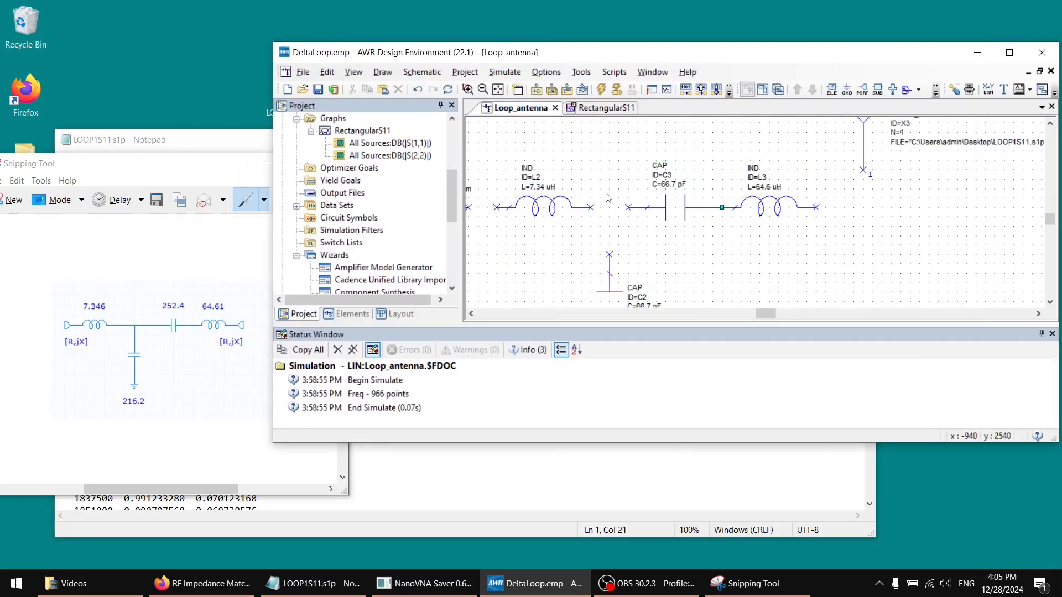
scroll(635, 186, "down", 1)
double_click(667, 152)
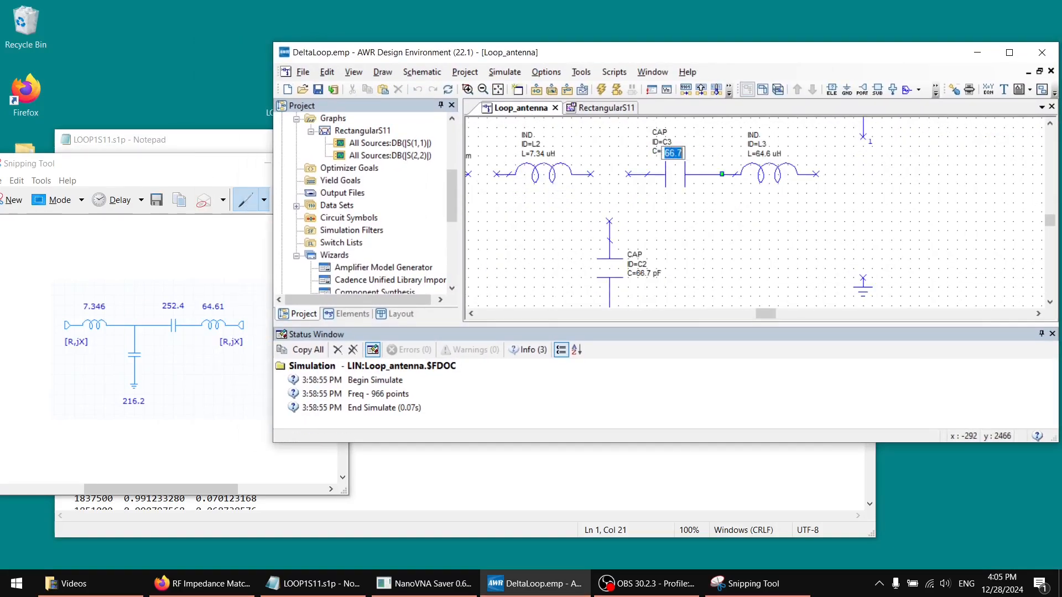
type("252.4")
key("Return")
scroll(674, 183, "down", 1)
double_click(644, 241)
type("216.2")
key("Return")
Move the ground beneath the shunt capacitor and wire the Tee network between the 50 Ohm port and the antenna block
left_click_drag(862, 256, 610, 293)
scroll(774, 232, "up", 1)
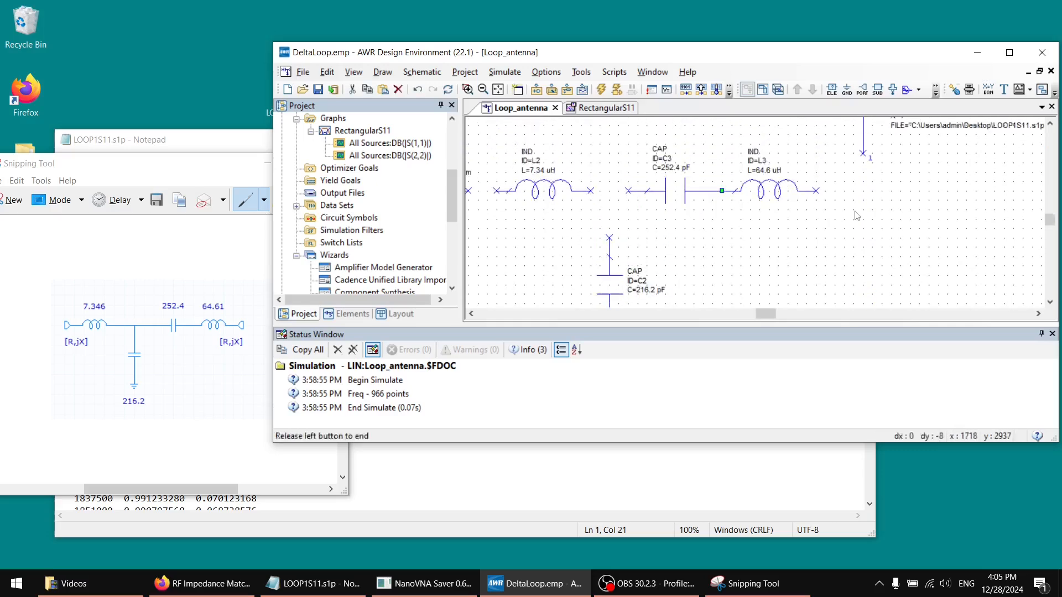
left_click(863, 154)
left_click(816, 191)
left_click(628, 191)
left_click(590, 191)
left_click(610, 237)
Shift the 64.6 uH inductor away from the series capacitor toward the antenna block, and maximize the AWR window
left_click_drag(677, 196, 676, 195)
left_click_drag(782, 198, 810, 200)
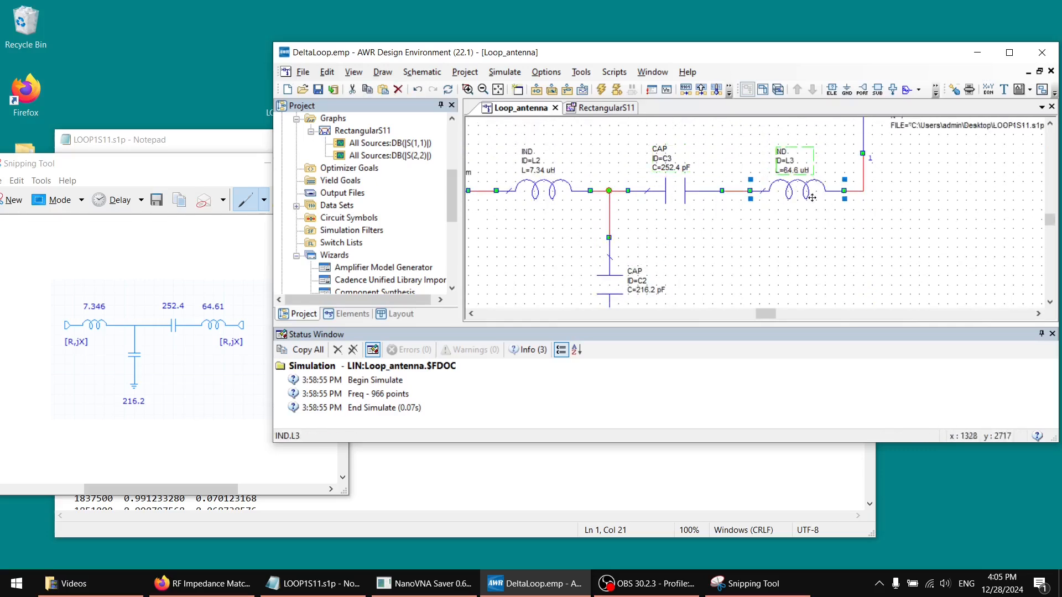
left_click(796, 238)
left_click(1009, 53)
scroll(623, 221, "down", 2, "ctrl")
scroll(52, 223, "up", 4)
Add an S(3,3) magnitude measurement in dB for all sources to the RectangularS11 graph
right_click(53, 222)
left_click(87, 231)
left_click(809, 187)
right_click(82, 234)
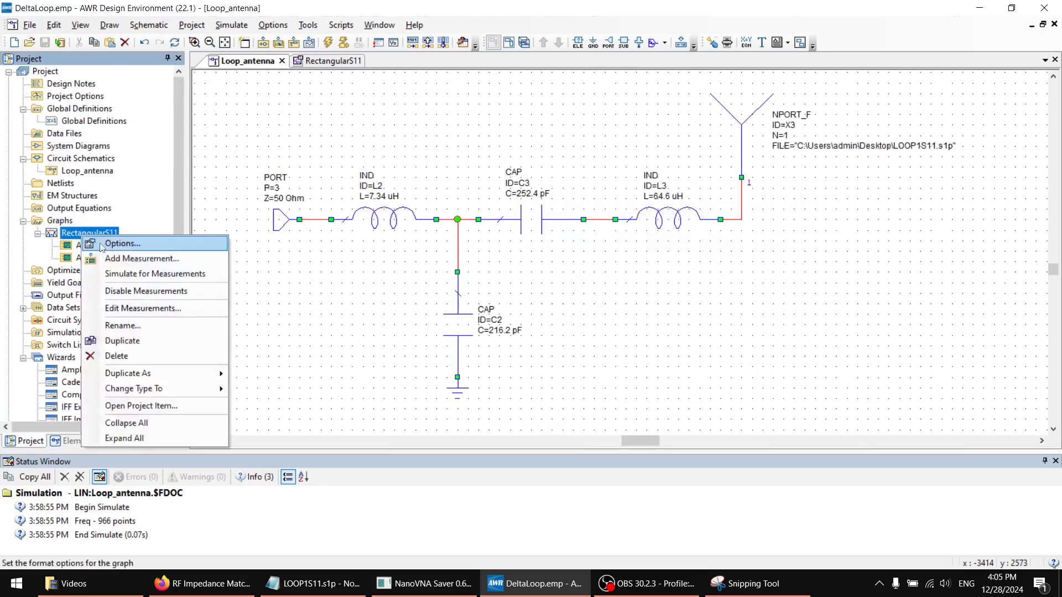
left_click(141, 259)
double_click(400, 130)
double_click(399, 164)
left_click(141, 331)
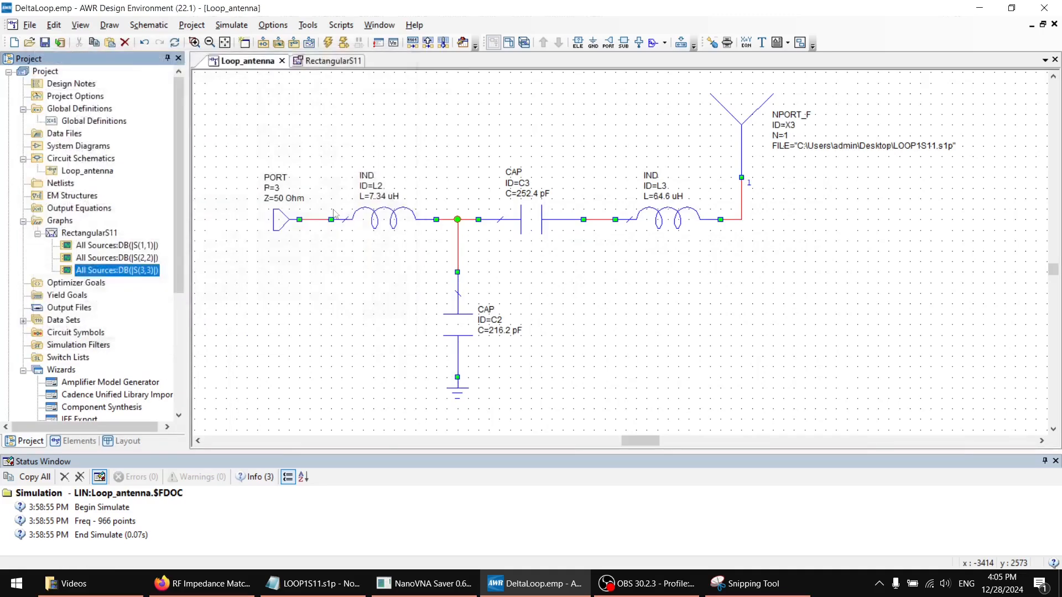
left_click(351, 131)
scroll(454, 233, "down", 1, "ctrl")
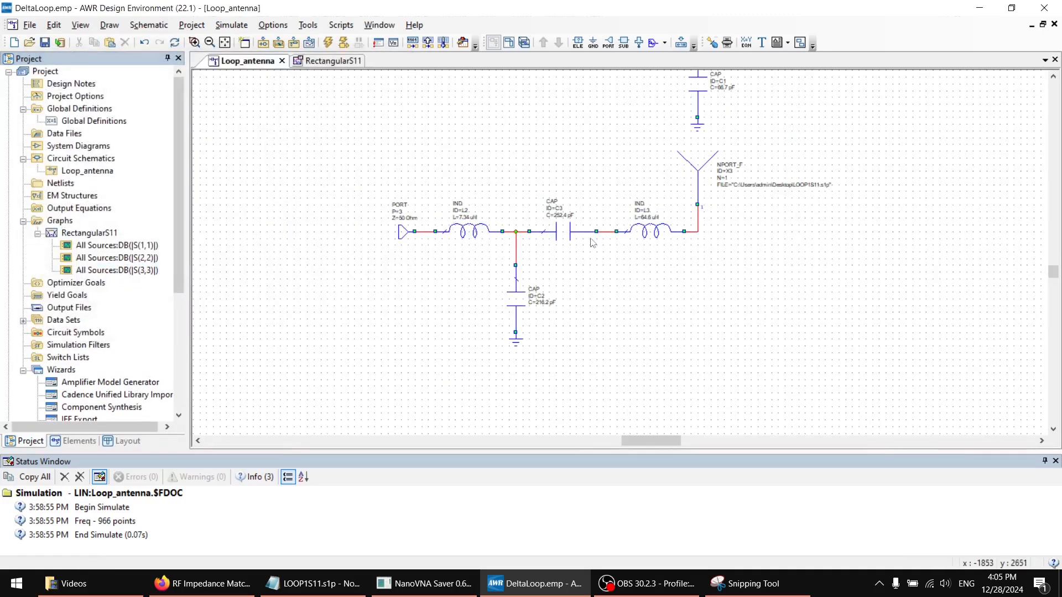
Run the simulation for the RectangularS11 graph, then dismiss the Simulation Window
scroll(535, 260, "up", 1, "ctrl")
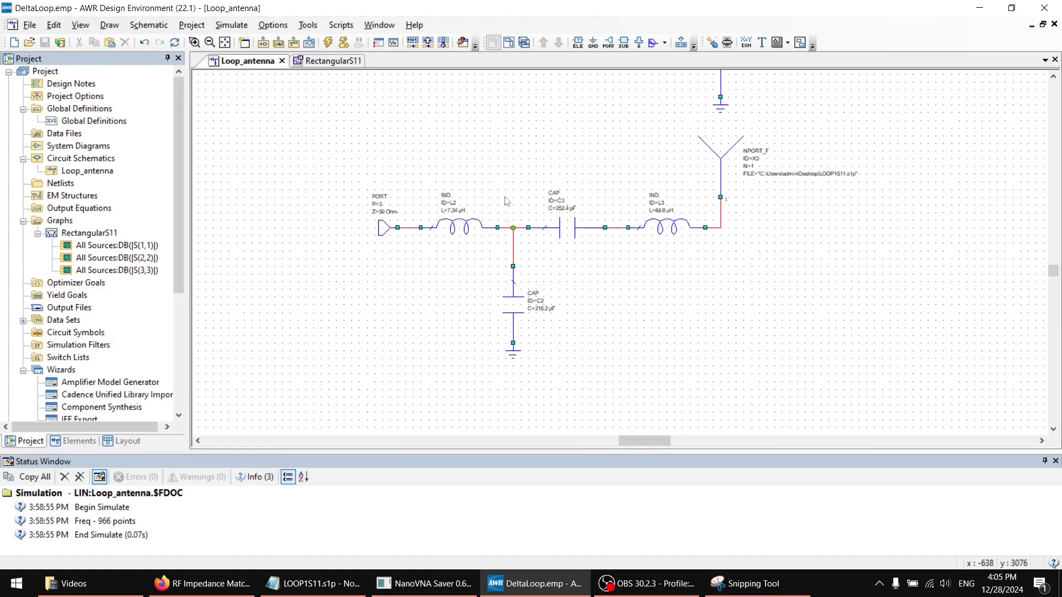
left_click(329, 60)
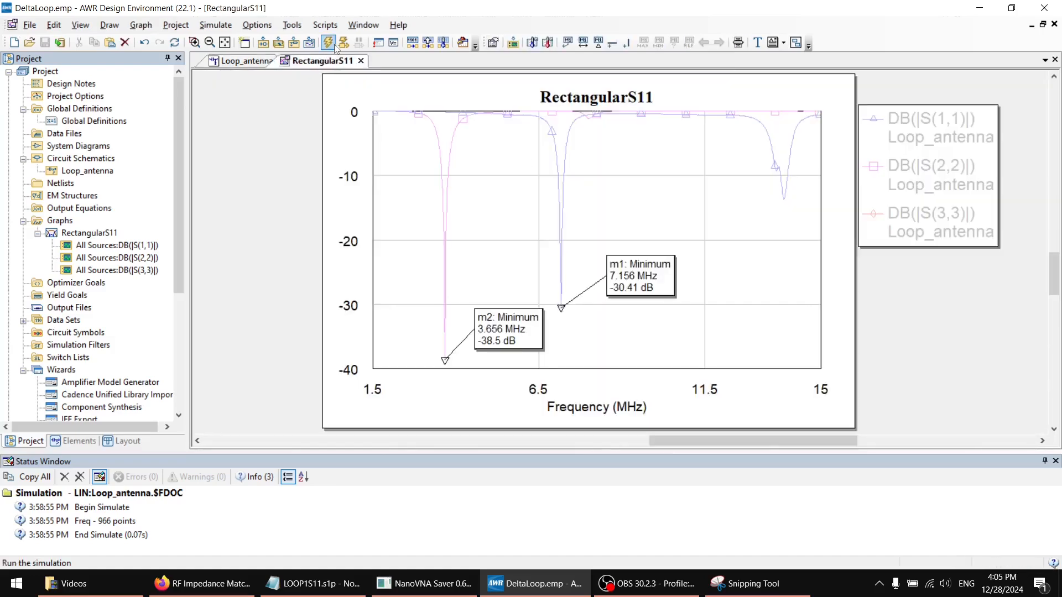
left_click(329, 44)
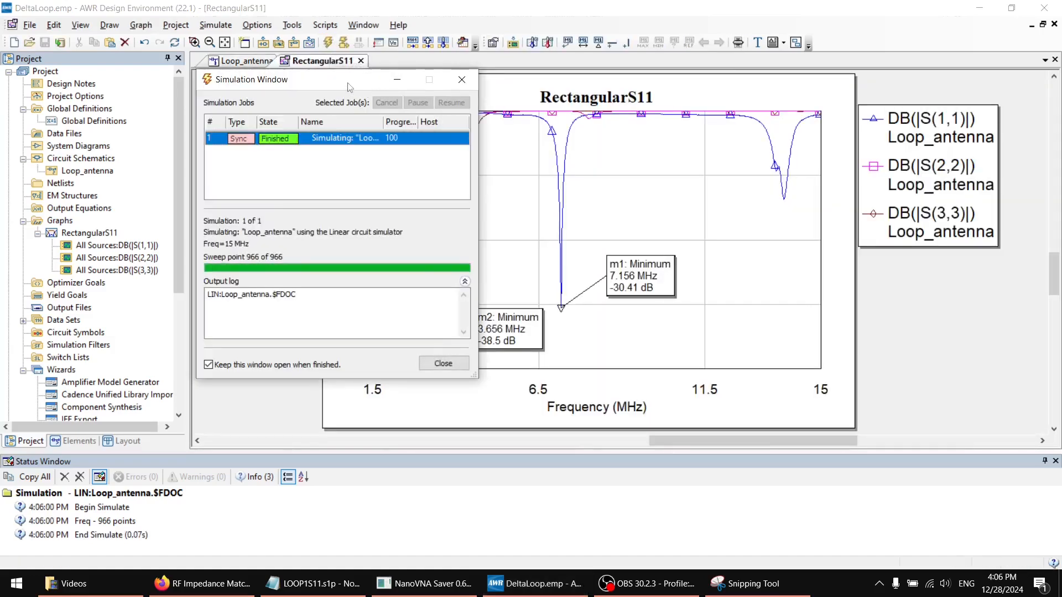
left_click_drag(349, 87, 185, 110)
left_click(281, 385)
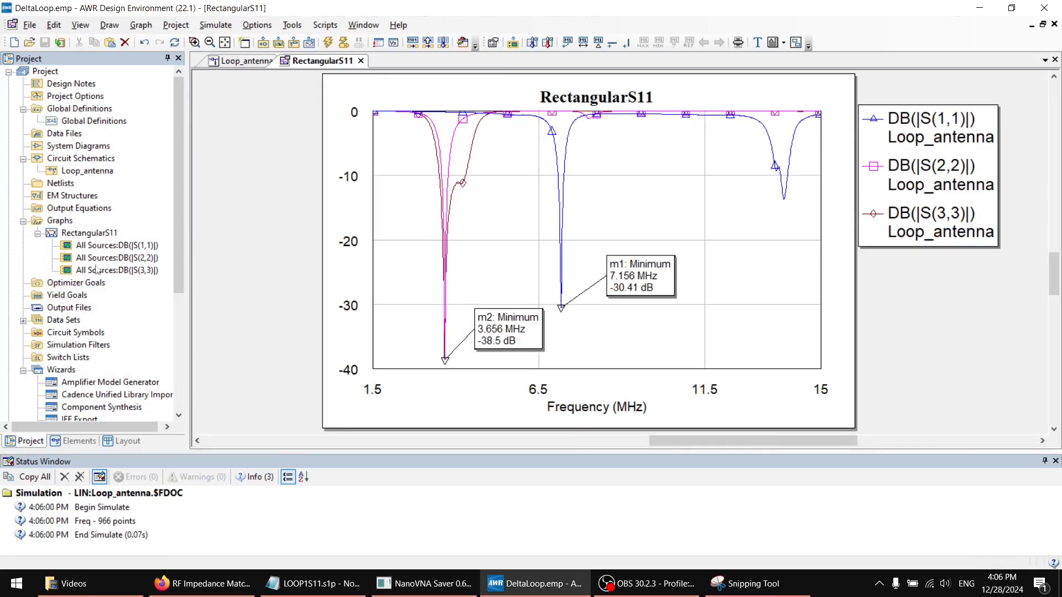
Change the colour of the S(3,3) trace on the RectangularS11 graph to red
right_click(99, 238)
left_click(122, 244)
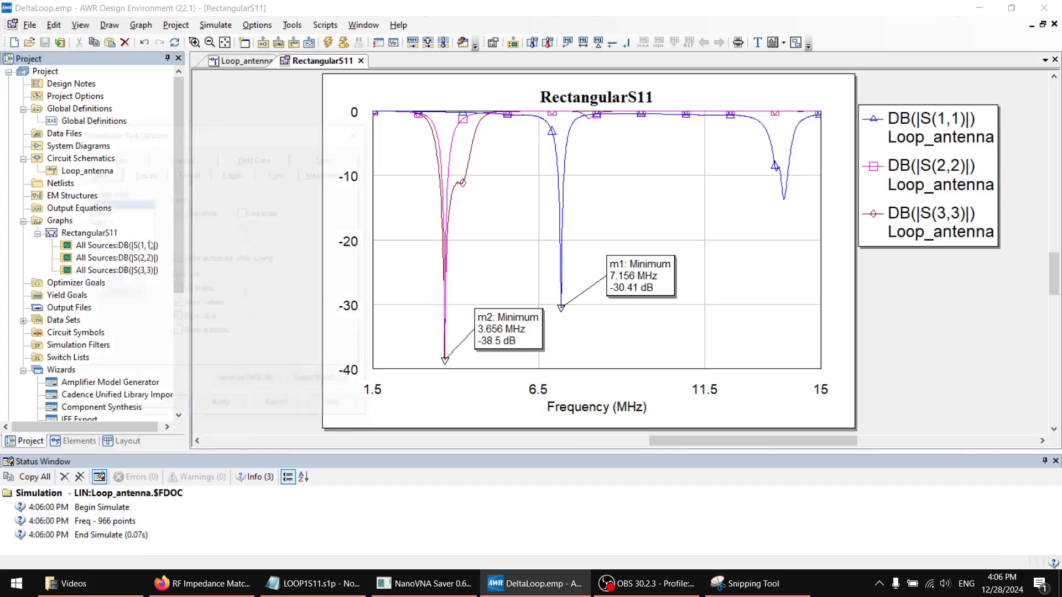
left_click(144, 173)
left_click(111, 252)
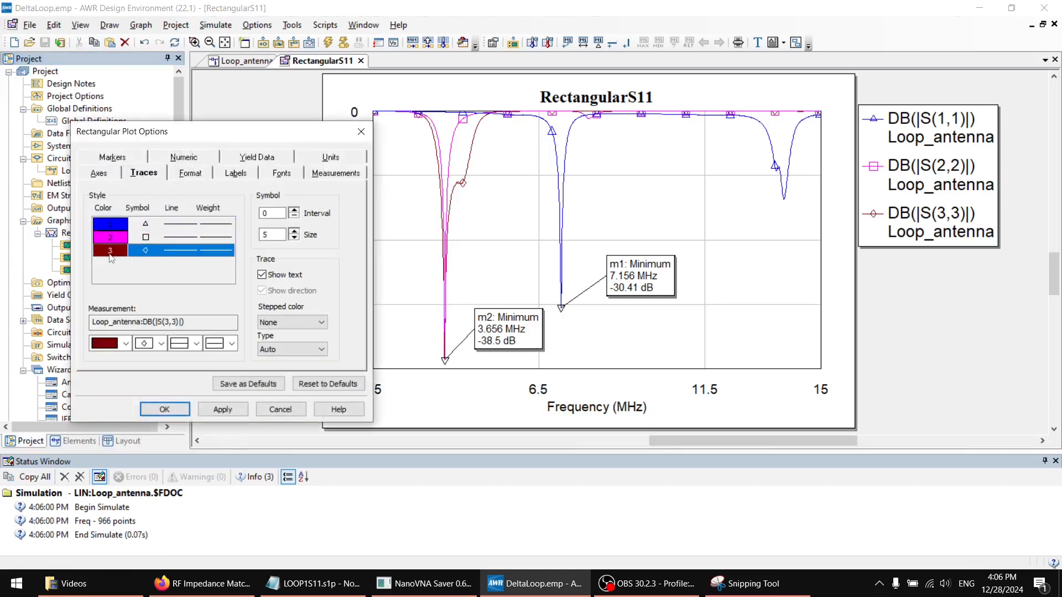
left_click(125, 341)
left_click(109, 371)
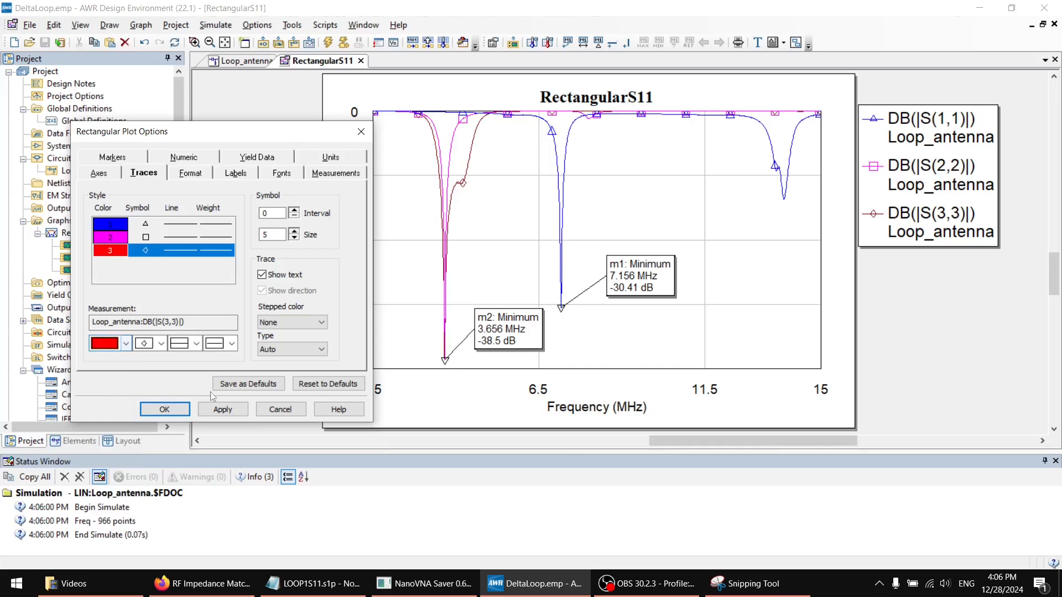
left_click(222, 410)
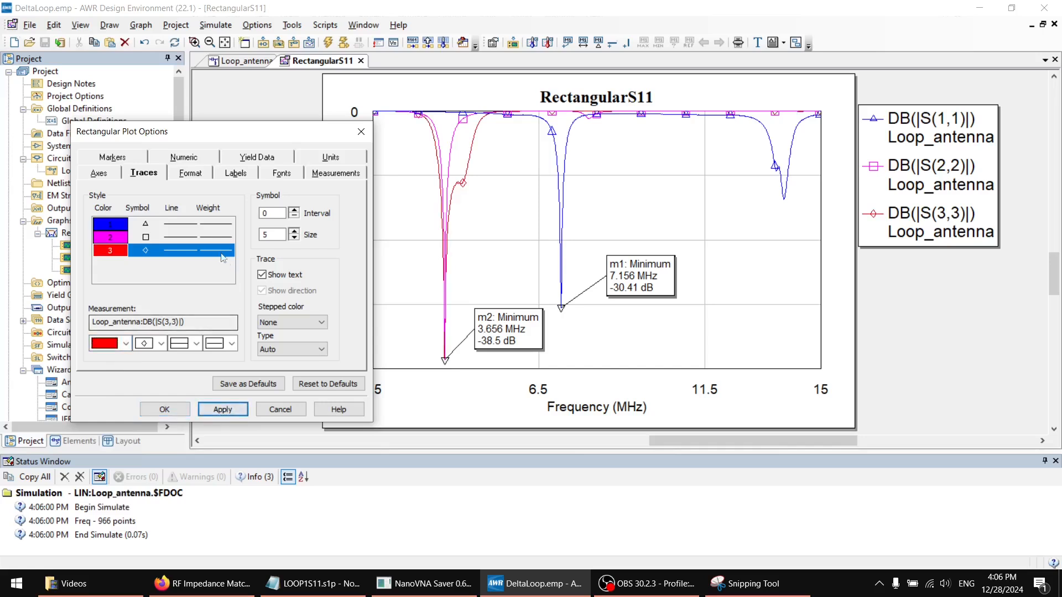
Give the S(3,3) trace a thicker line weight and accept the plot options
left_click(223, 343)
left_click(218, 368)
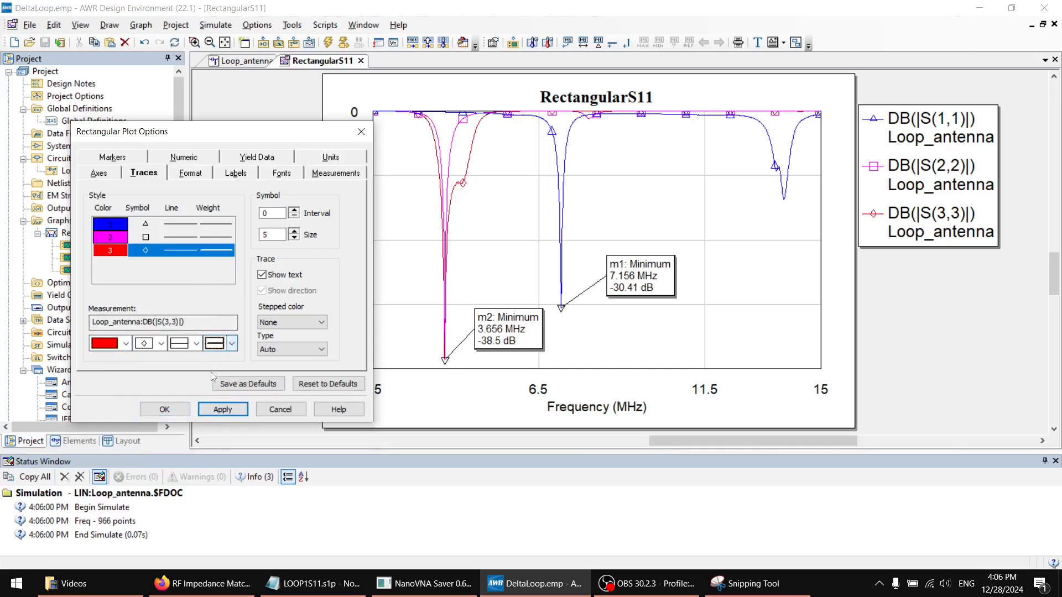
left_click(223, 410)
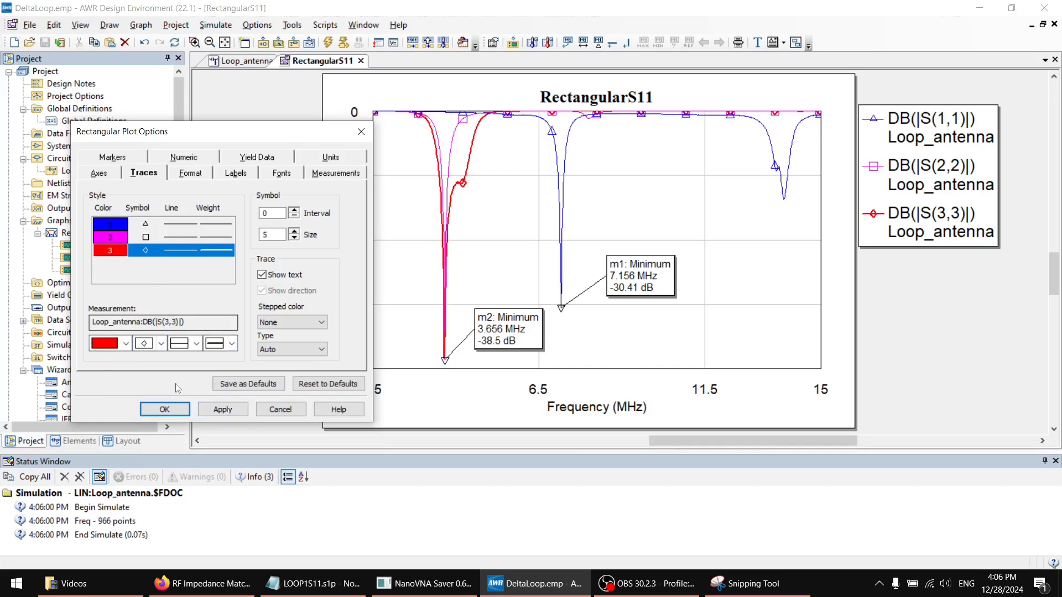
left_click(164, 410)
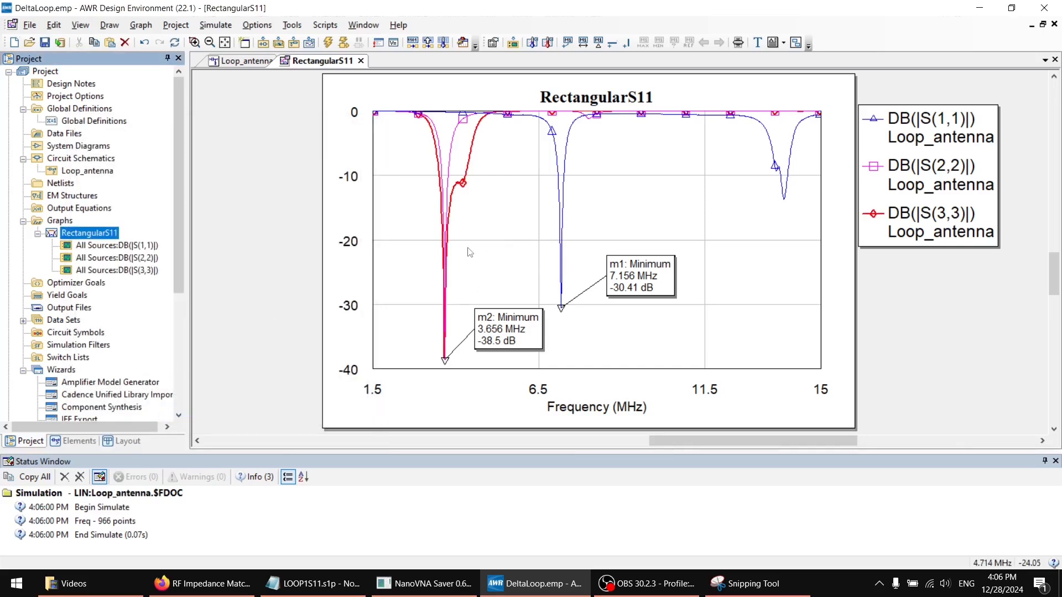
Set the ID of the 66.7 pF shunt capacitor in the port 2 circuit of the Loop_antenna schematic to CLt
mouse_move(458, 199)
left_mouse_down()
mouse_move(443, 370)
mouse_move(451, 198)
mouse_move(474, 158)
mouse_move(455, 206)
mouse_move(473, 186)
left_mouse_up()
left_click(252, 62)
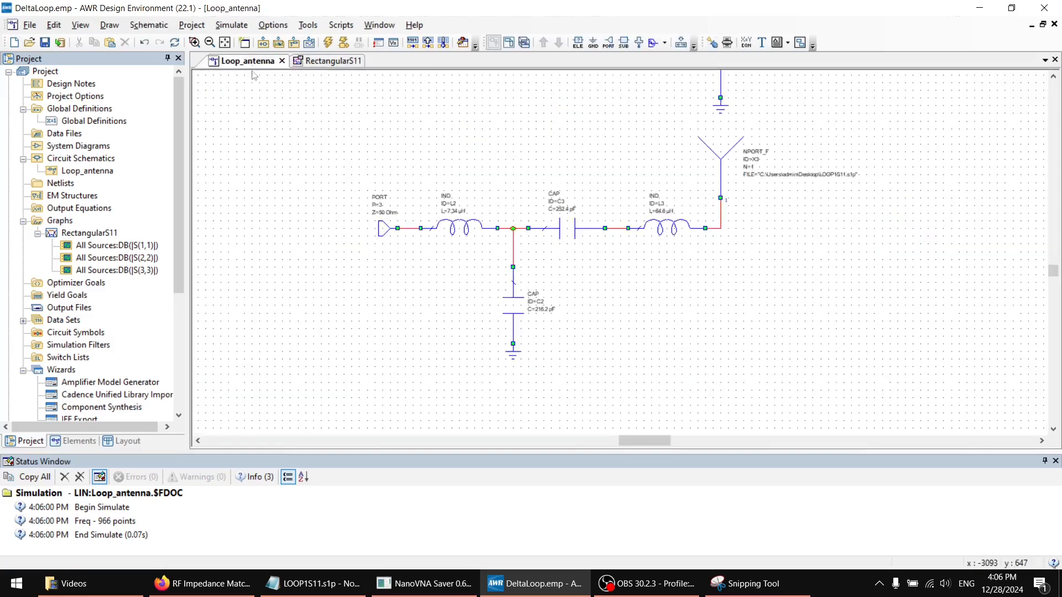
scroll(536, 336, "up", 5)
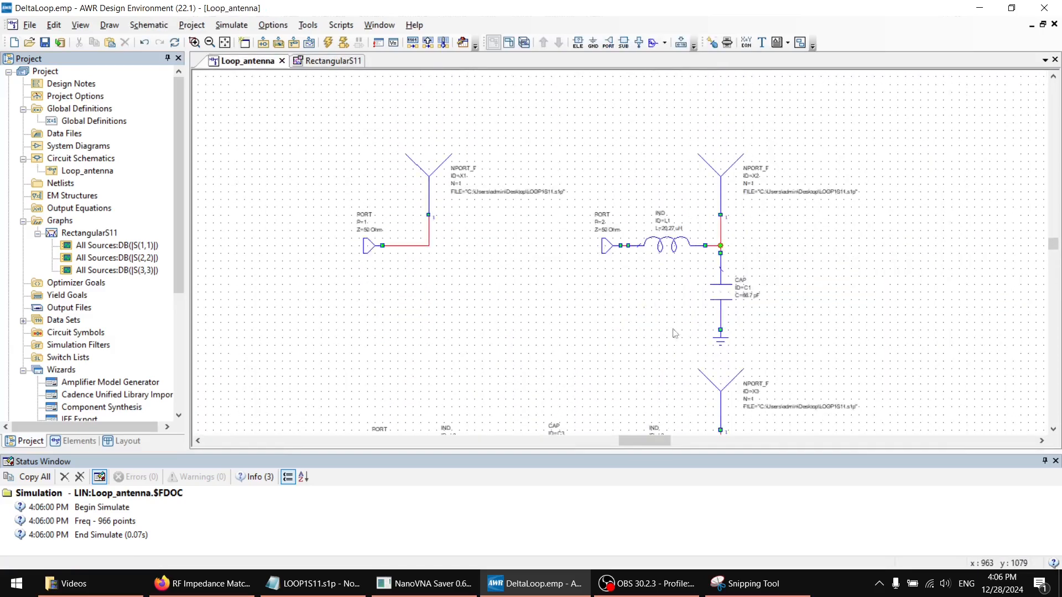
double_click(746, 288)
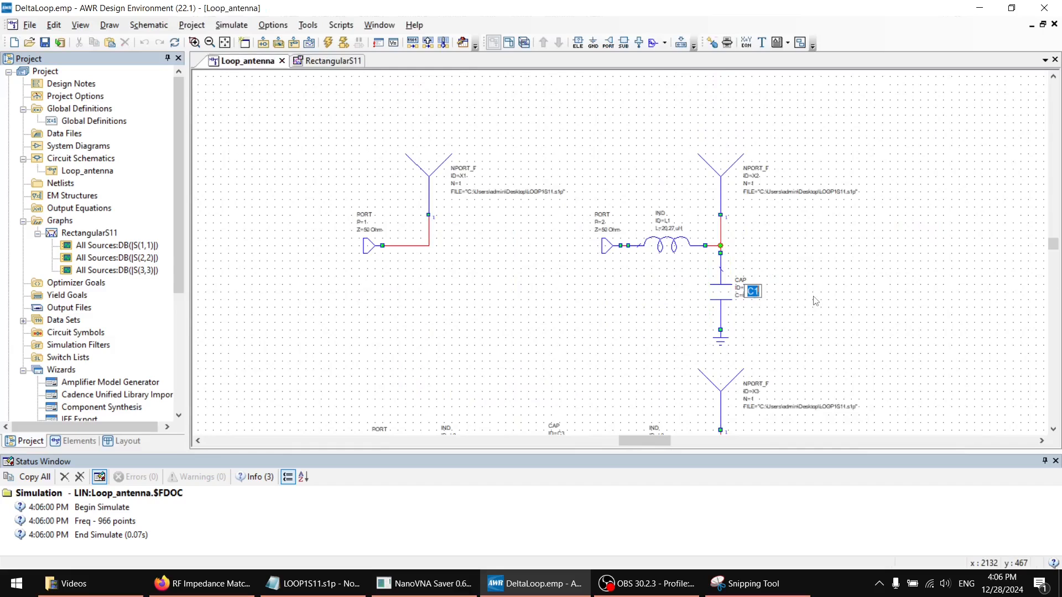
type("cL")
key("Return")
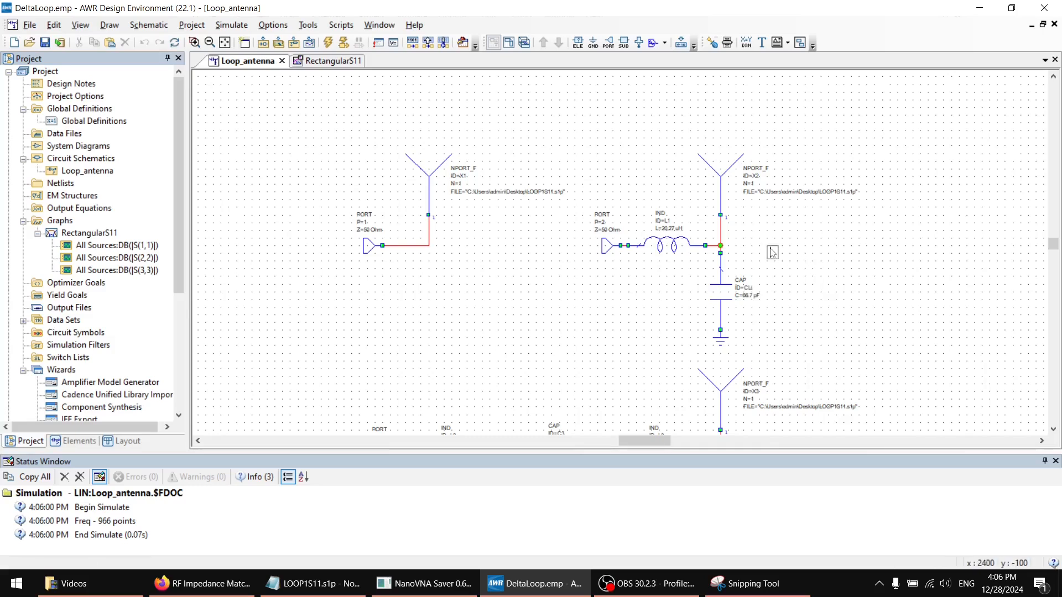
Place the equation CLt = 66.7 beside the port 2 matching network
type("d")
type(" = ")
type("66.7")
left_click(876, 264)
scroll(799, 288, "up", 1)
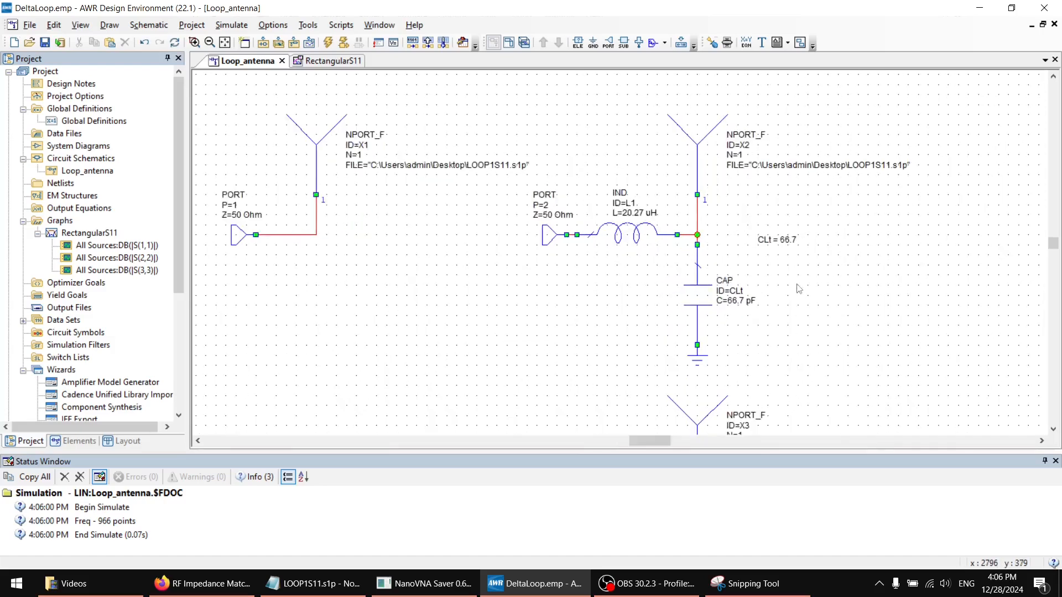
Rename the port 2 shunt capacitor's ID as C1 and set its capacitance to the variable CLt
scroll(798, 288, "up", 1)
double_click(718, 287)
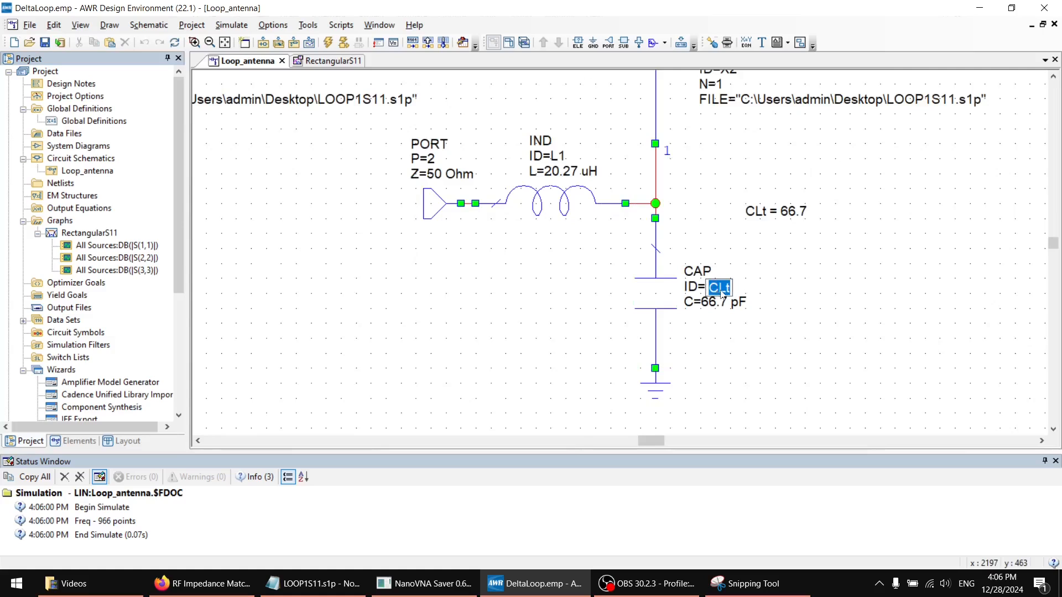
type("C1")
key("Return")
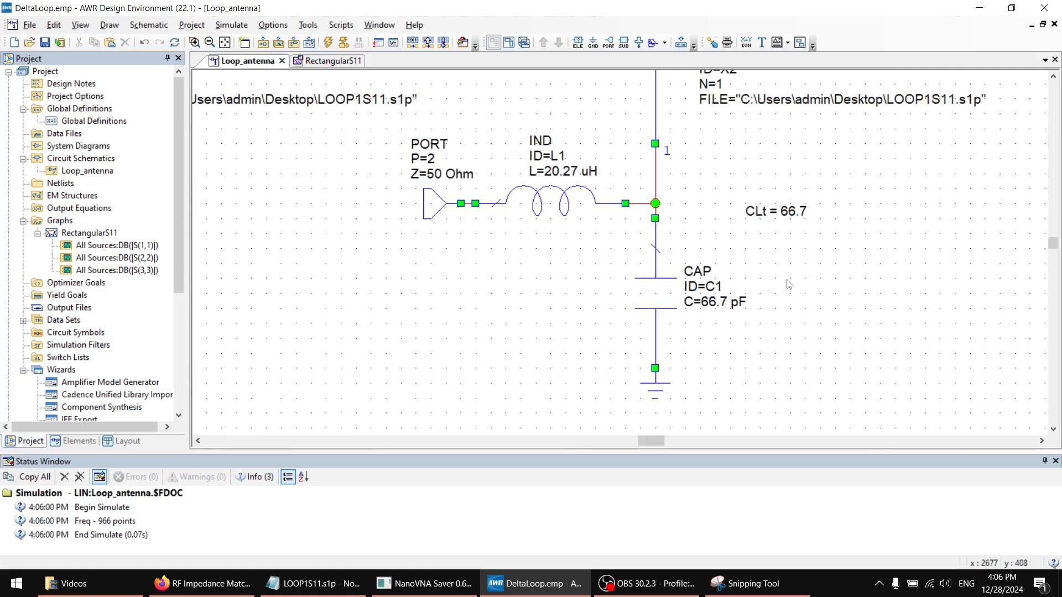
double_click(711, 301)
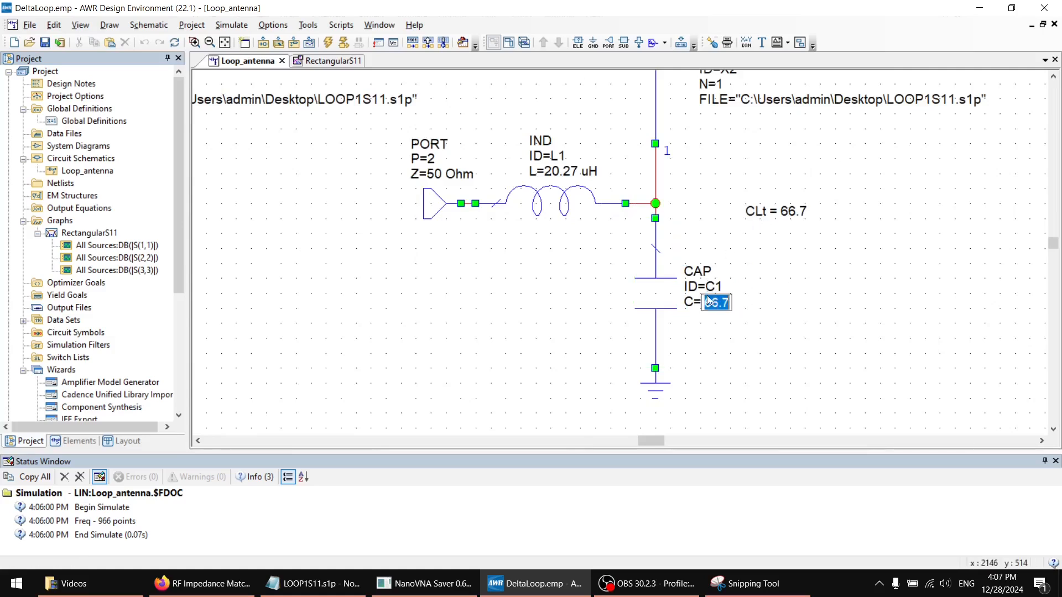
type("CLt")
key("Return")
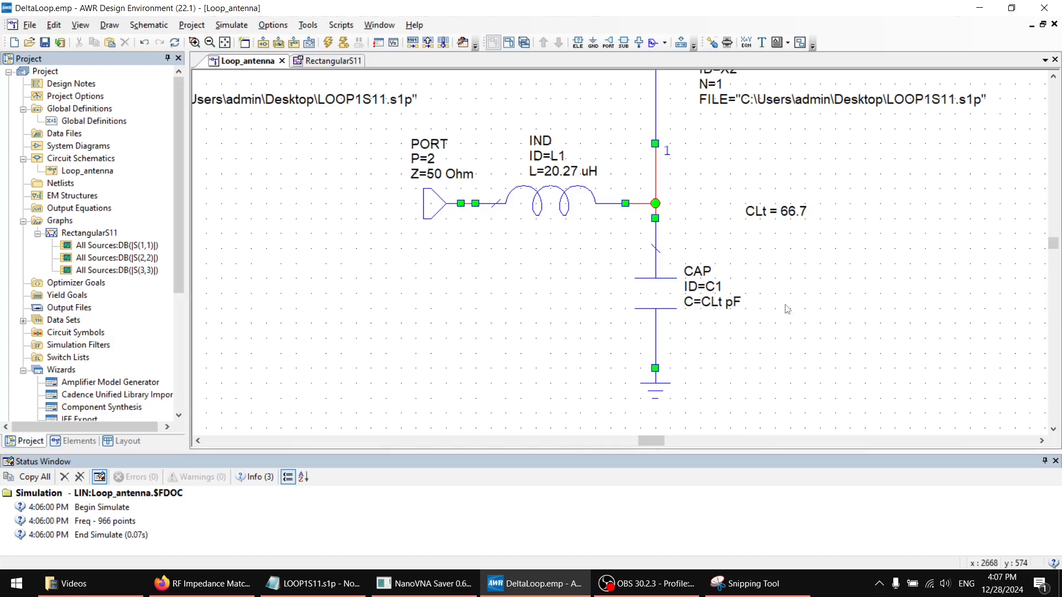
Mark the CLt equation as tunable with the Tune tool
scroll(639, 284, "up", 2)
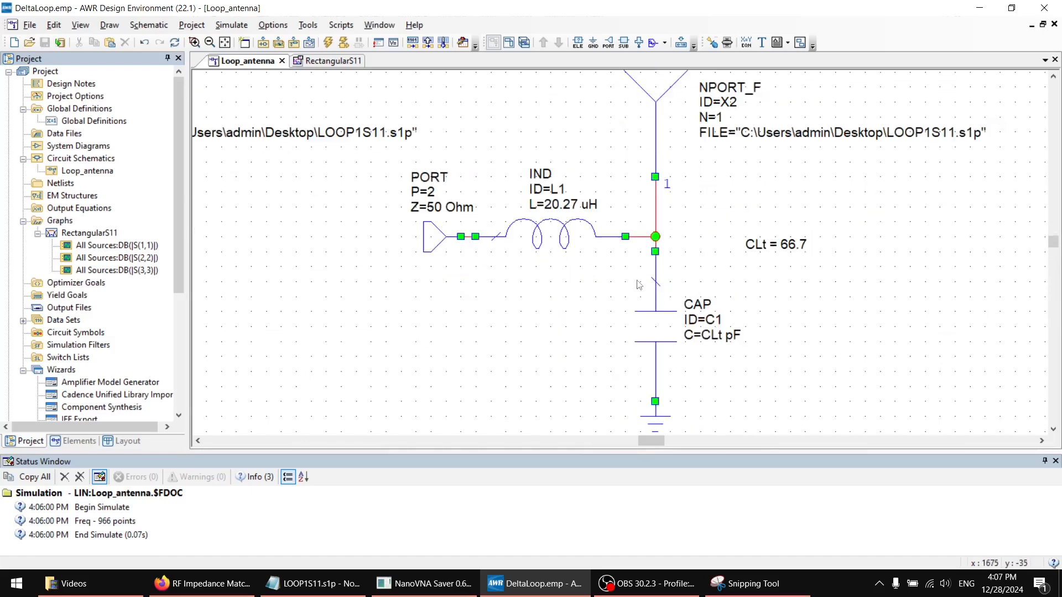
scroll(638, 284, "down", 1)
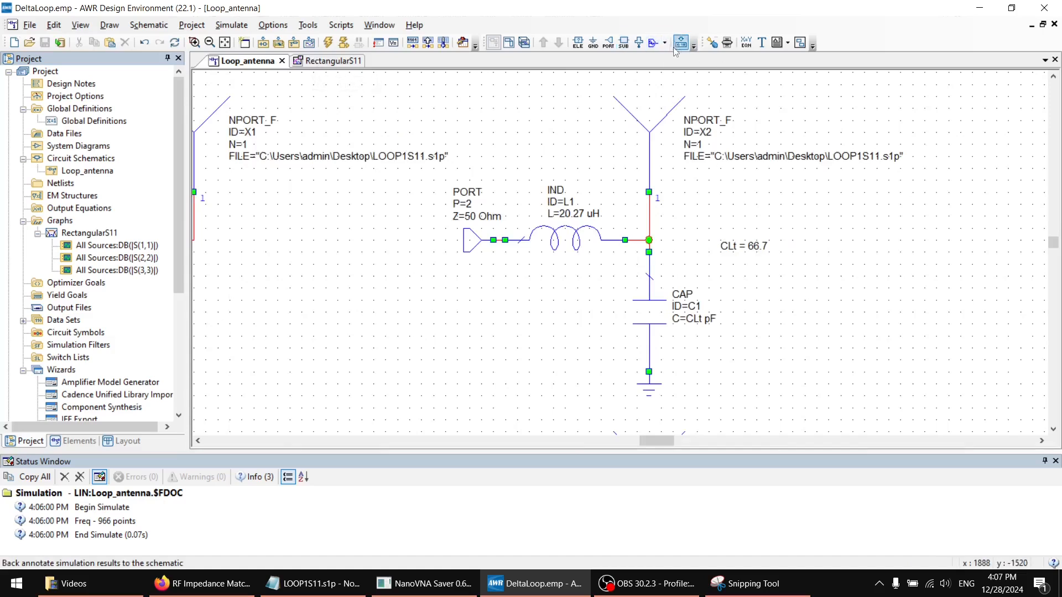
left_click(713, 46)
left_click(743, 246)
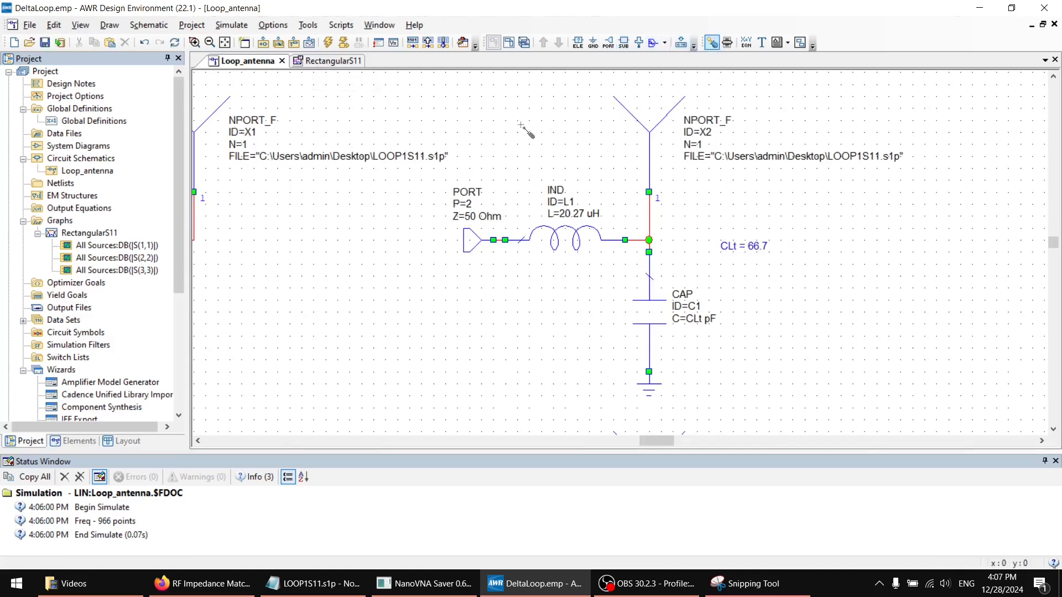
Rerun the simulation for the RectangularS11 graph and open the Tuner, placing it clear of the traces
left_click(340, 61)
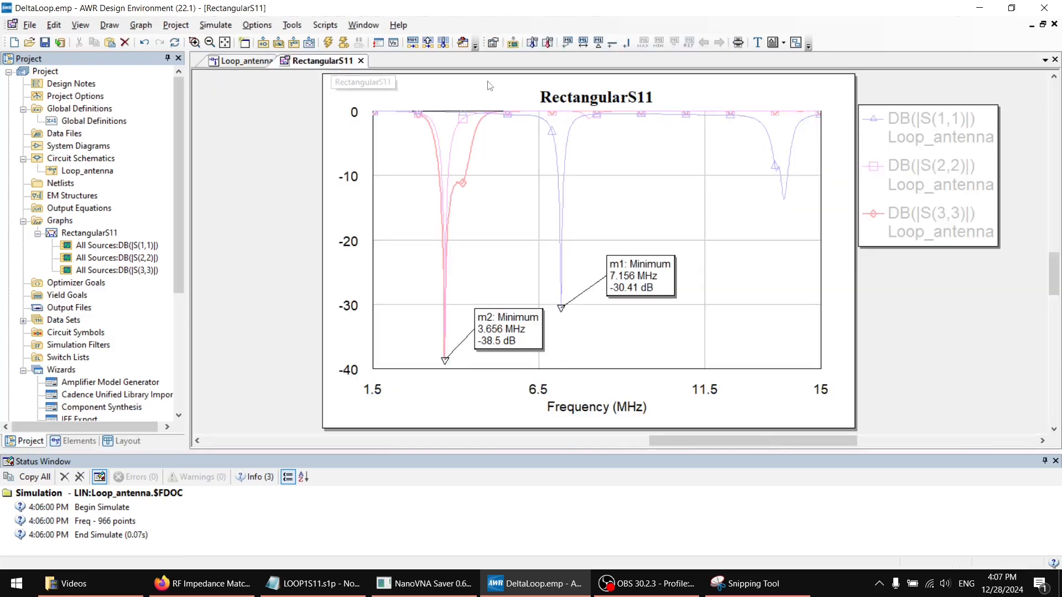
left_click(332, 46)
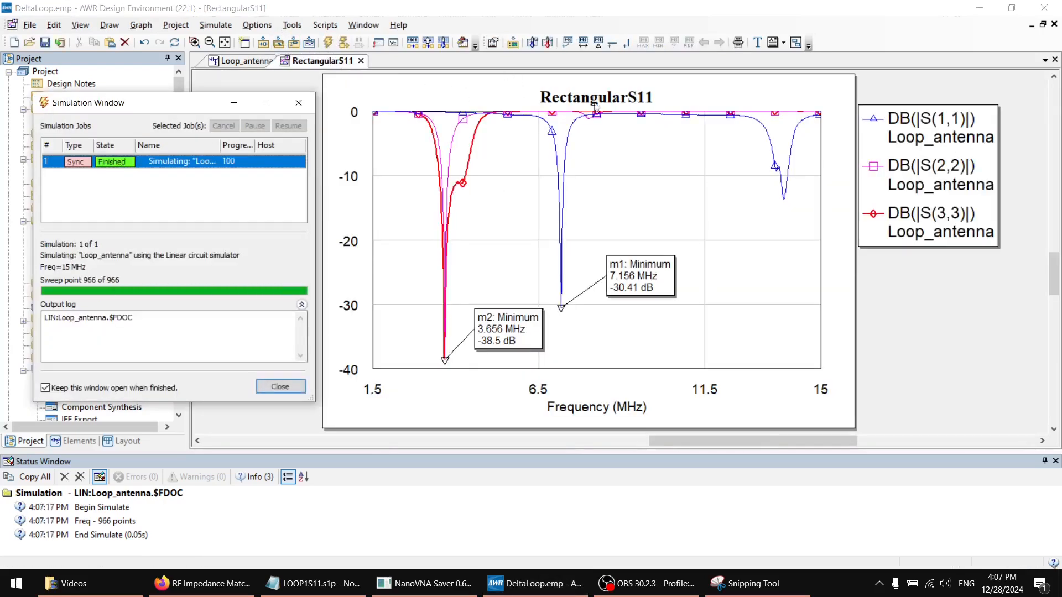
left_click(743, 44)
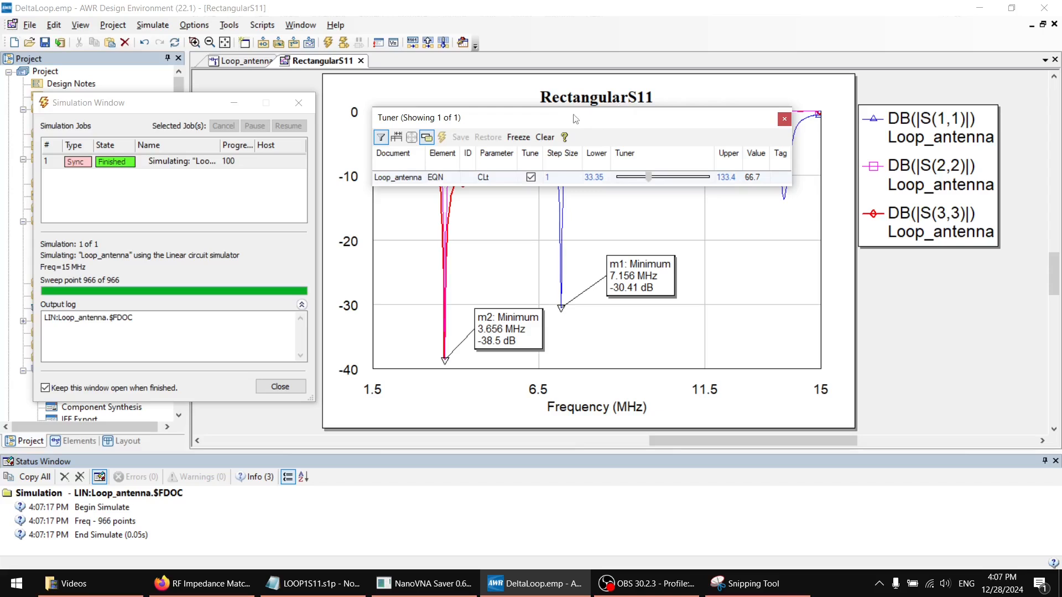
left_click_drag(566, 124, 545, 42)
Tune CLt down to 53.7 and up to 79.7 against the RectangularS11 graph, and inspect its equation in the Loop_antenna schematic
mouse_move(627, 95)
left_mouse_down()
mouse_move(592, 99)
mouse_move(619, 106)
left_mouse_up()
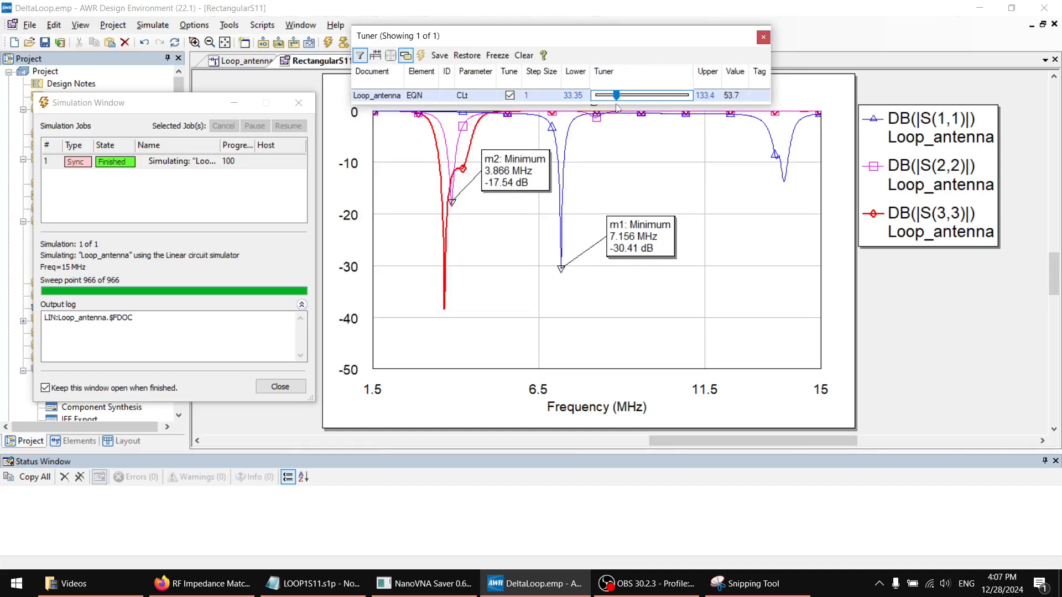
mouse_move(619, 106)
left_mouse_down()
mouse_move(594, 105)
mouse_move(657, 105)
mouse_move(638, 105)
left_mouse_up()
mouse_move(639, 37)
left_mouse_down()
mouse_move(660, 140)
mouse_move(743, 301)
left_mouse_up()
left_click(299, 103)
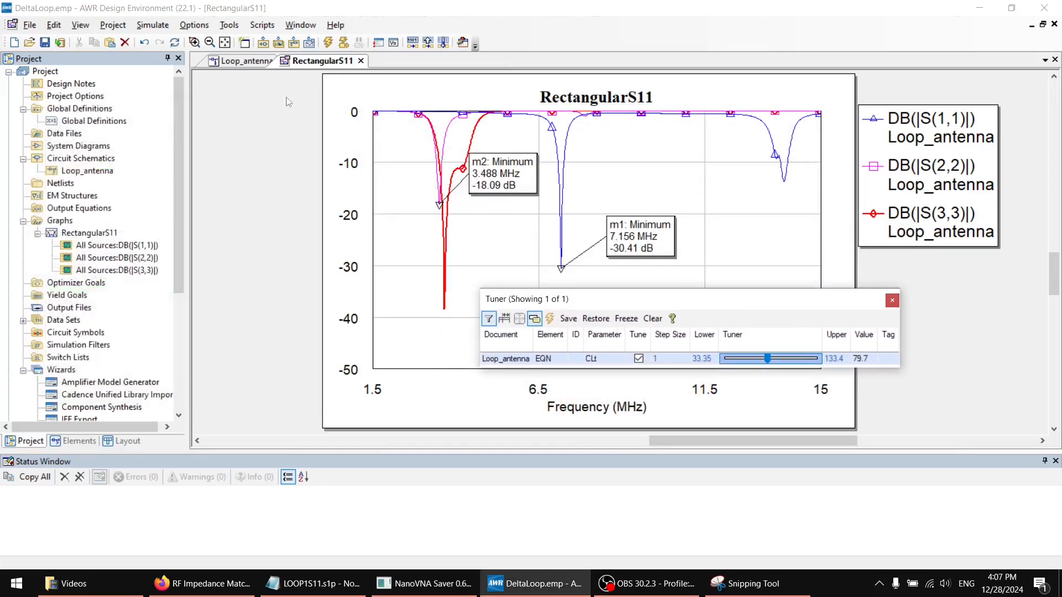
left_click(247, 62)
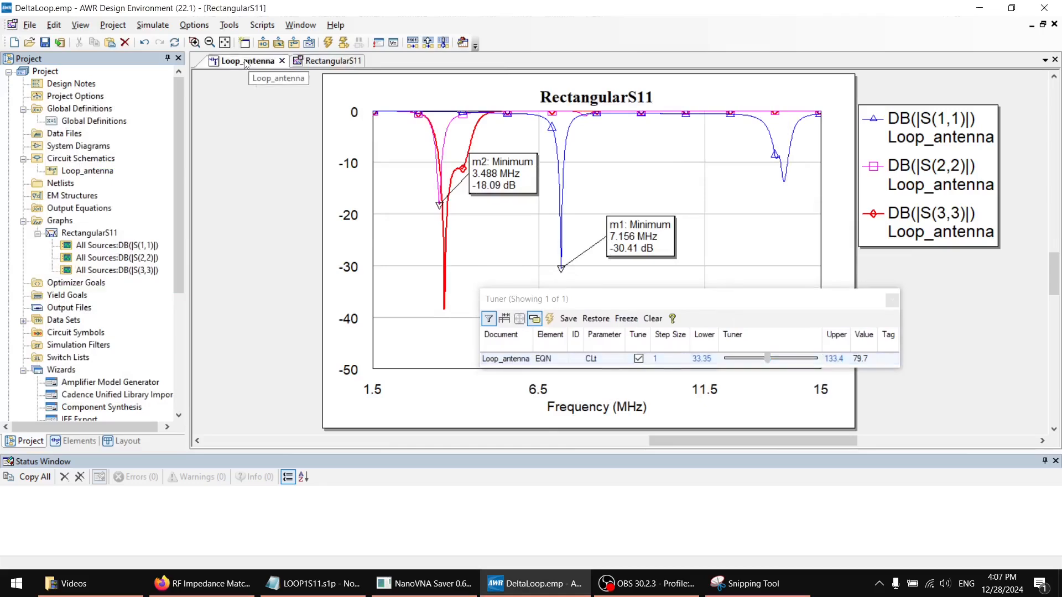
left_click_drag(660, 301, 355, 285)
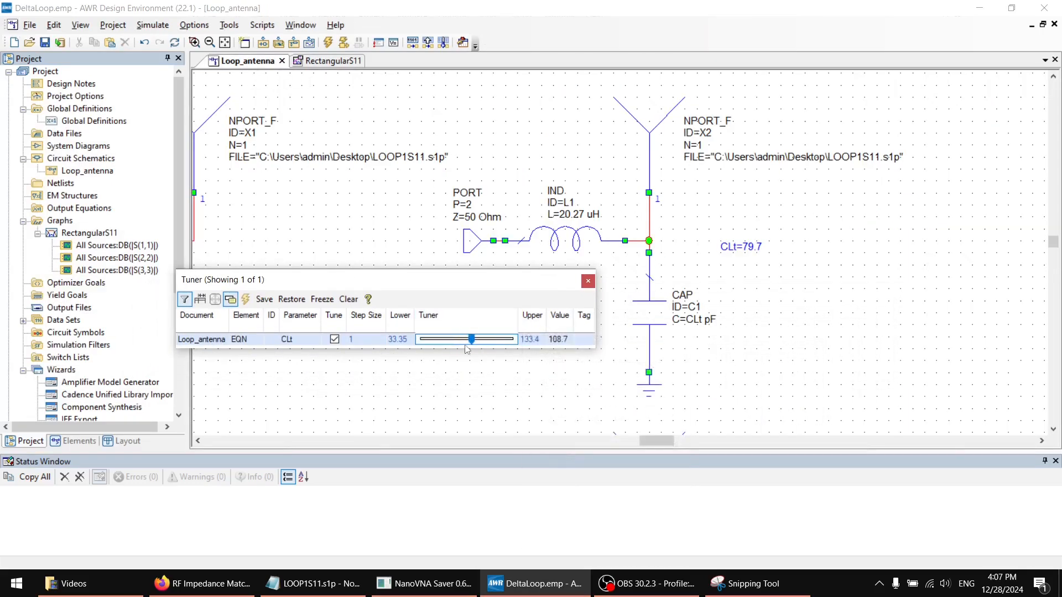
Tune CLt to 51.7 against the RectangularS11 graph and review its equation in the Loop_antenna schematic
left_click(320, 62)
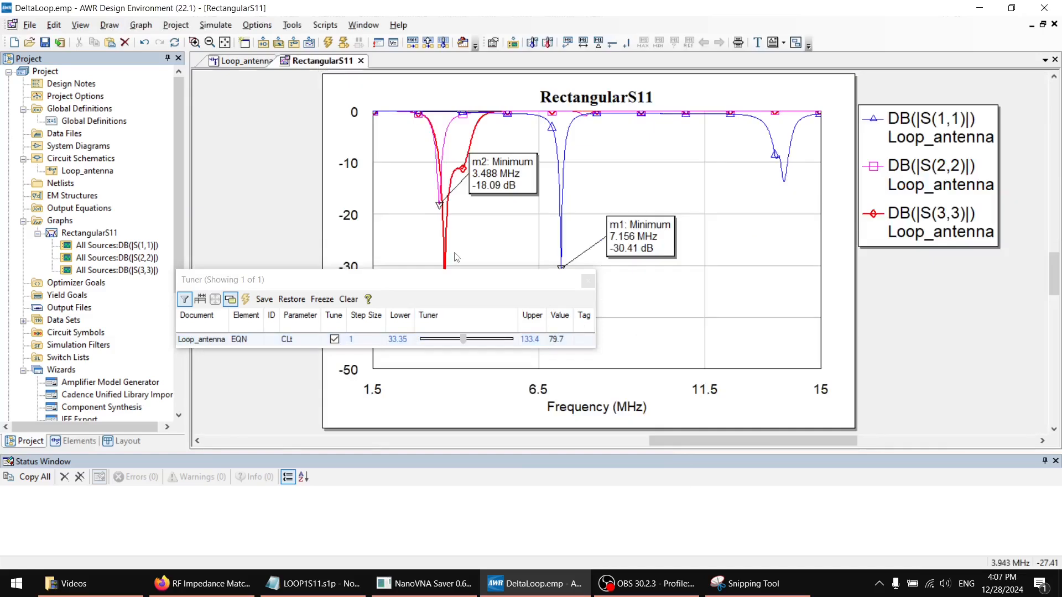
left_click_drag(445, 278, 394, 279)
mouse_move(412, 333)
left_mouse_down()
mouse_move(372, 332)
mouse_move(420, 325)
mouse_move(390, 322)
left_mouse_up()
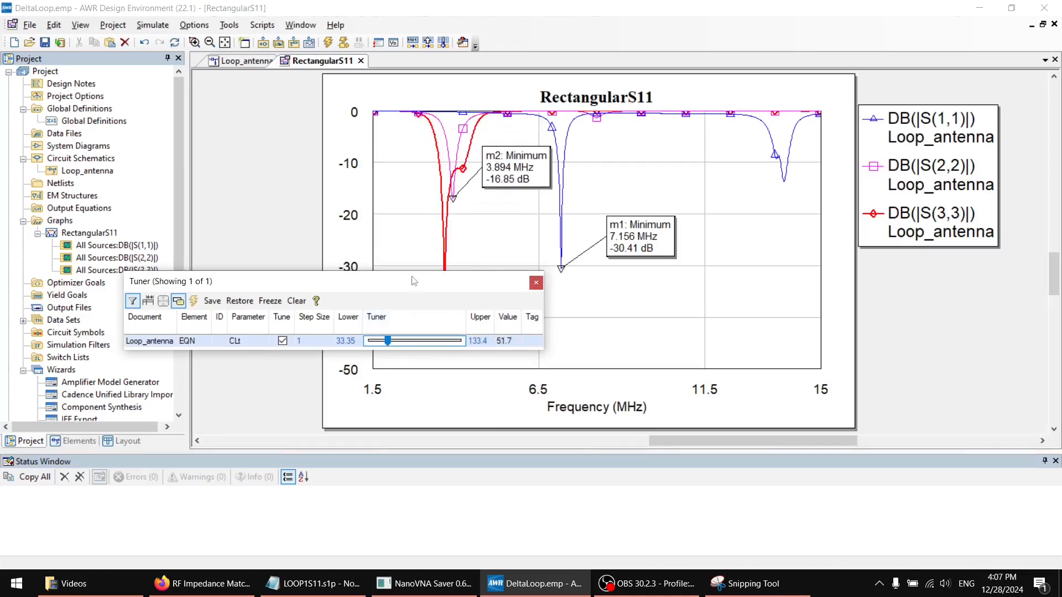
left_click_drag(414, 280, 399, 279)
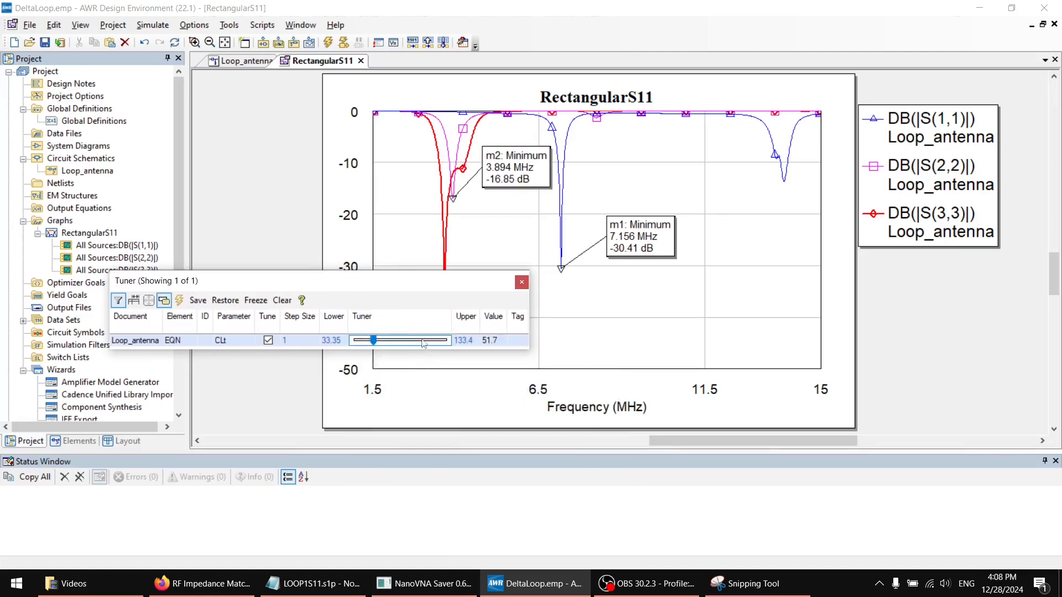
left_click_drag(363, 282, 322, 342)
left_click(237, 63)
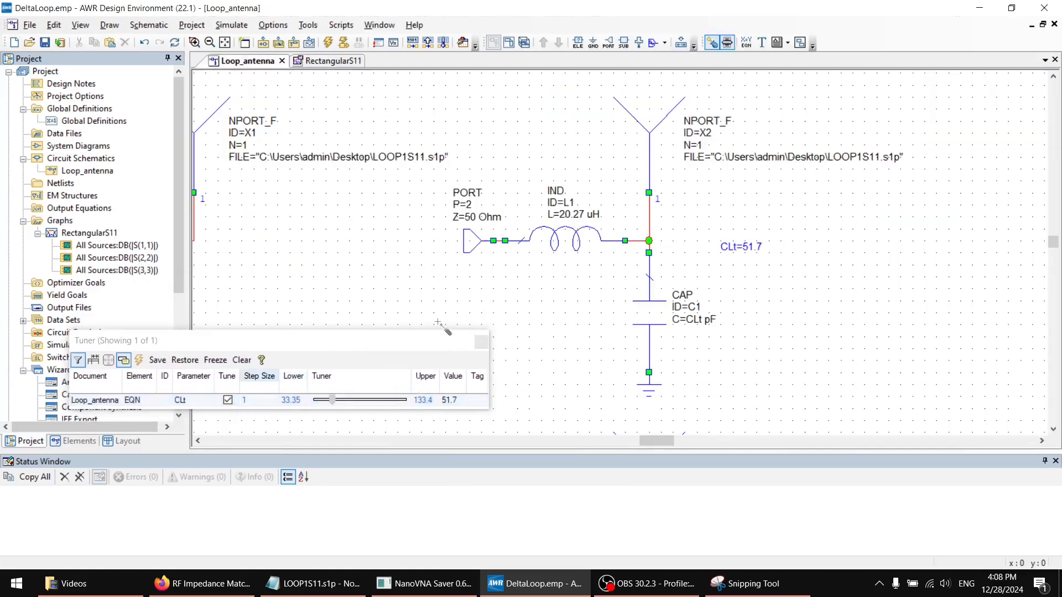
left_click_drag(449, 349, 486, 345)
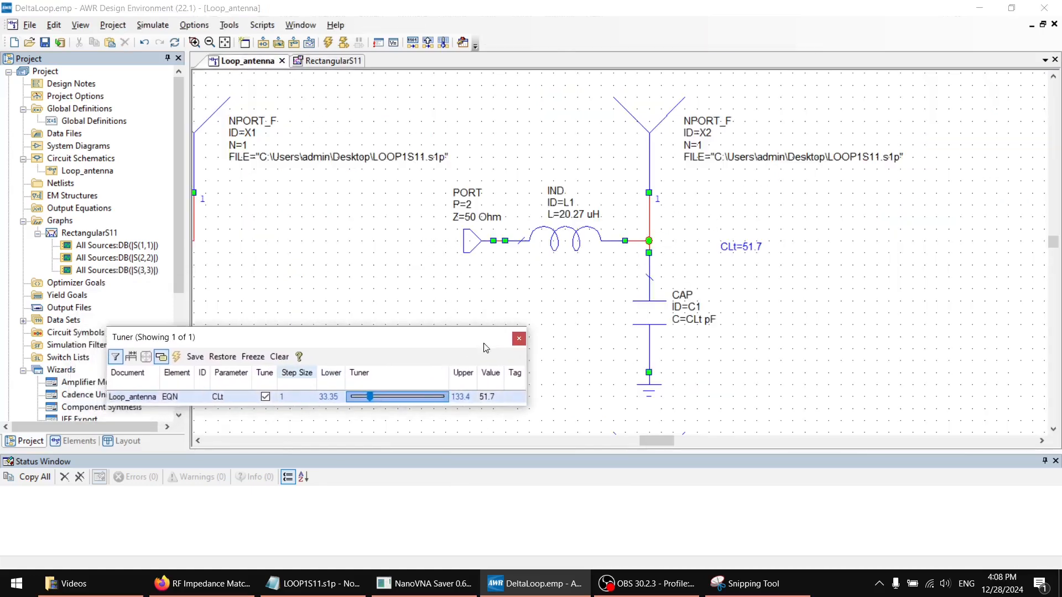
Close the Tuner and return to the Loop_antenna schematic with nothing selected
left_click(520, 343)
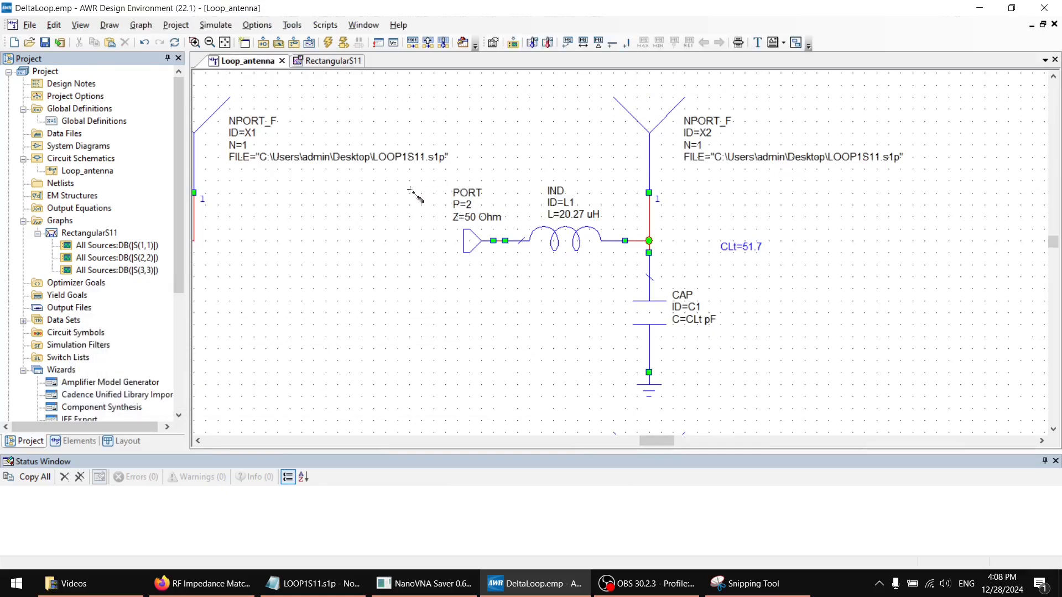
left_click(354, 220)
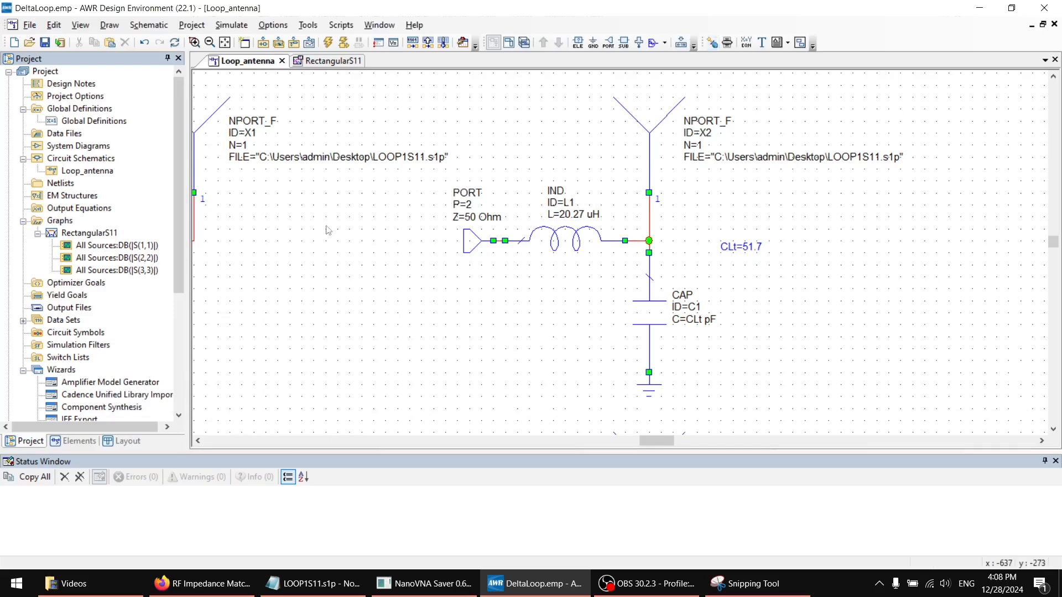
left_click(374, 211)
left_click(669, 115)
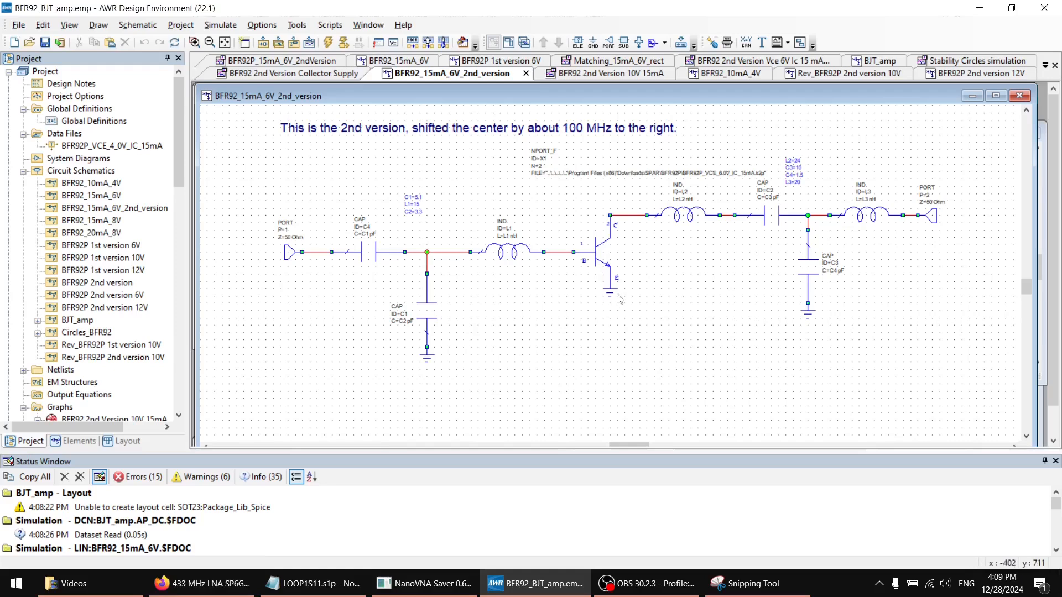
Examine the transistor NPORT_F element and its surrounding networks in the BFR92_15mA_6V_2nd_version schematic
left_click(602, 257)
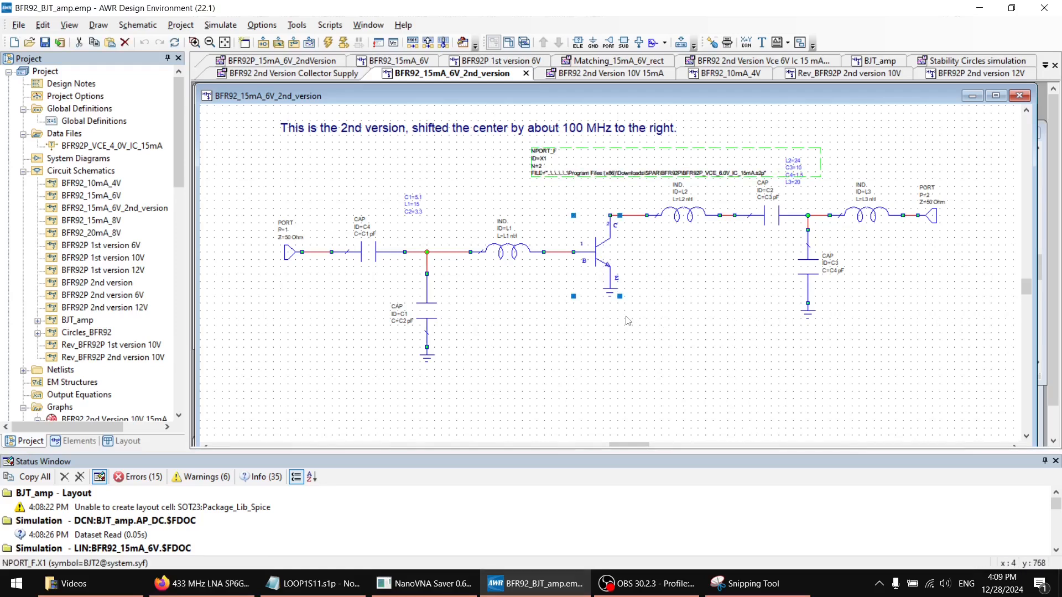
left_click(558, 337)
scroll(544, 346, "up", 3)
scroll(535, 325, "down", 2)
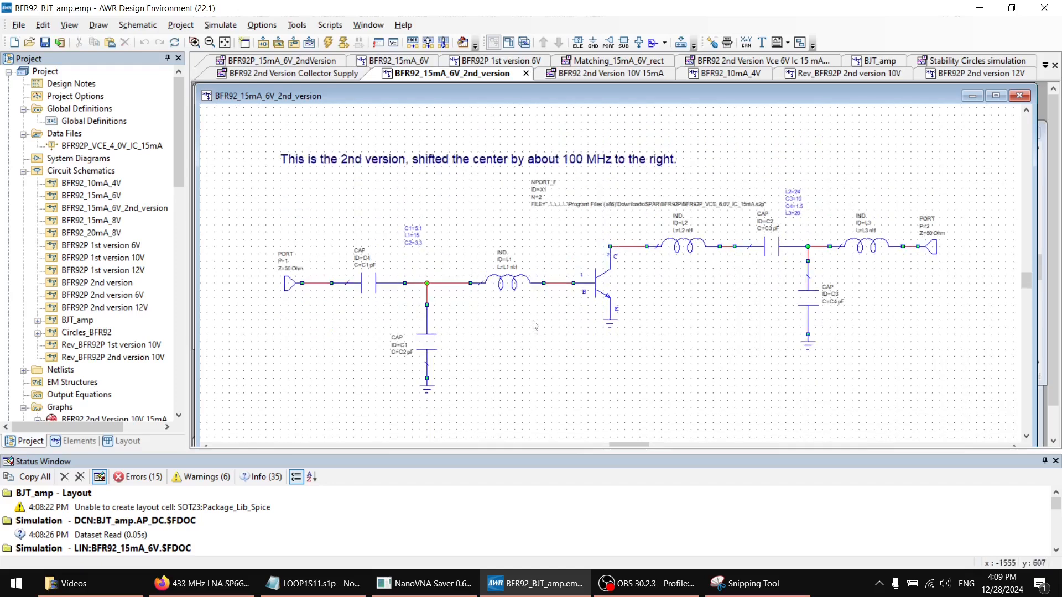
scroll(575, 309, "up", 1, "ctrl")
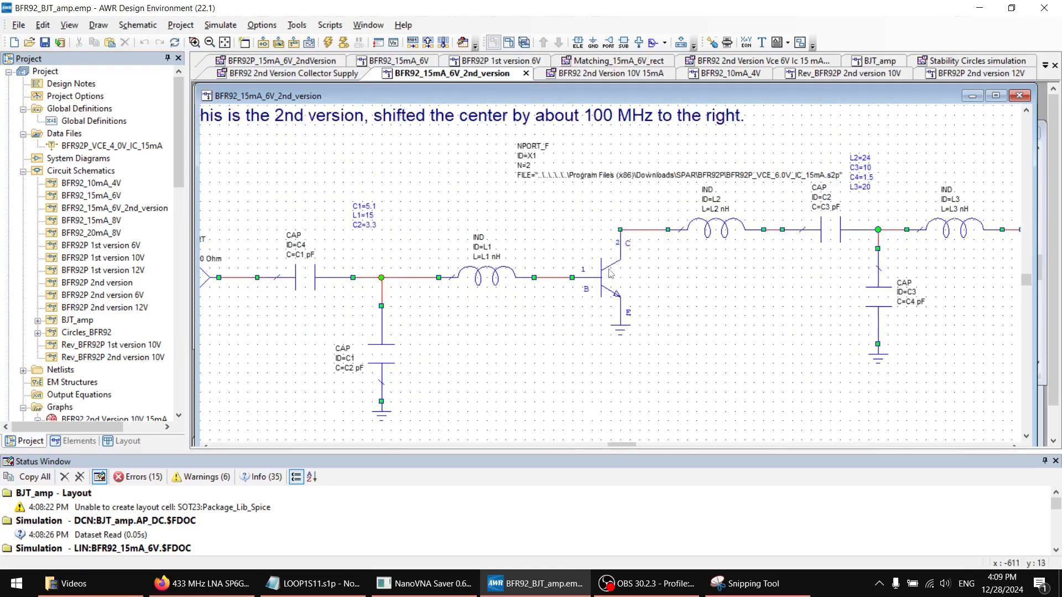
scroll(634, 271, "down", 1, "ctrl")
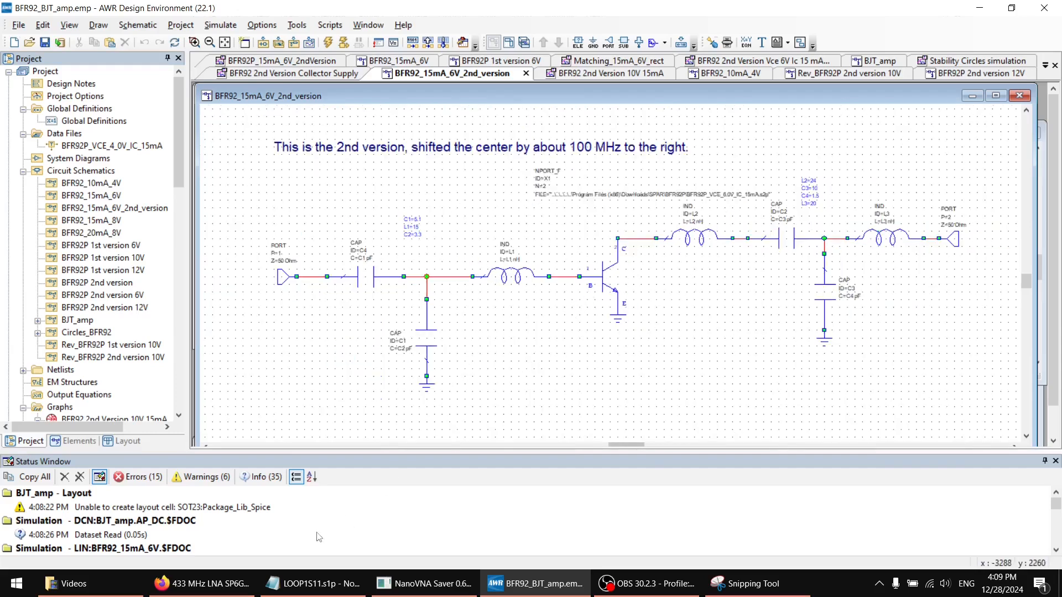
Switch to Firefox and read the 433 MHz amplifier article, covering its design, matching simulation, measurement and results
left_click(228, 581)
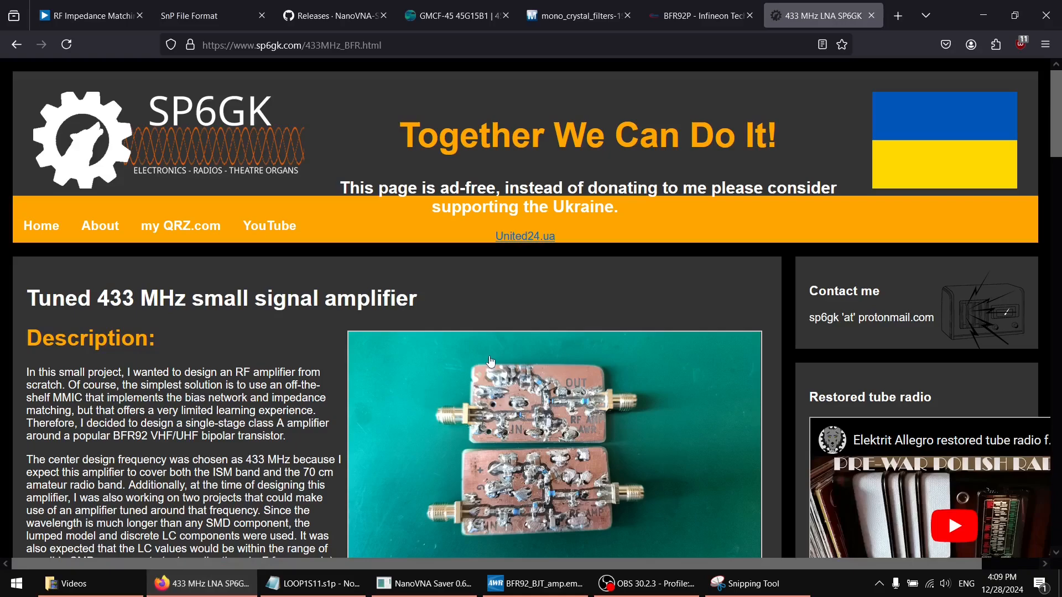
scroll(459, 267, "down", 2)
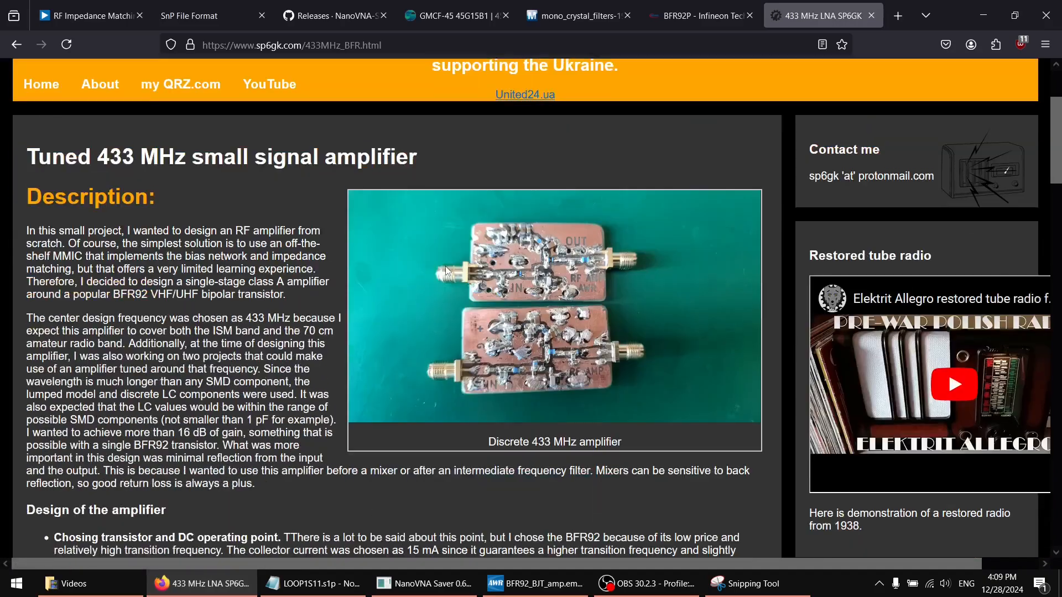
scroll(452, 267, "down", 4)
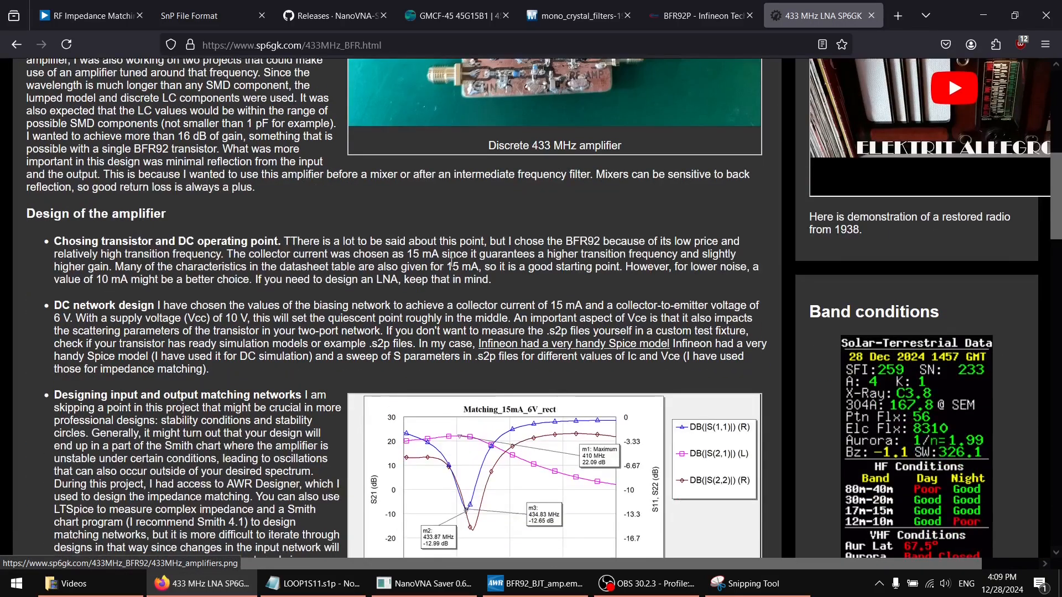
scroll(170, 221, "up", 1)
scroll(169, 220, "down", 4)
scroll(170, 221, "up", 3)
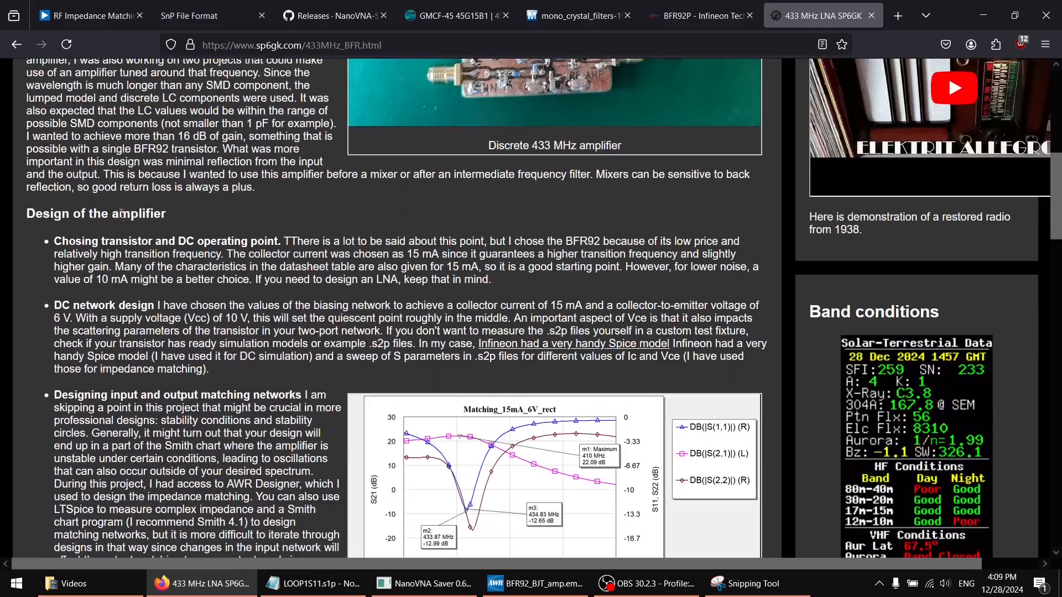
left_click_drag(92, 241, 154, 306)
scroll(195, 275, "down", 4)
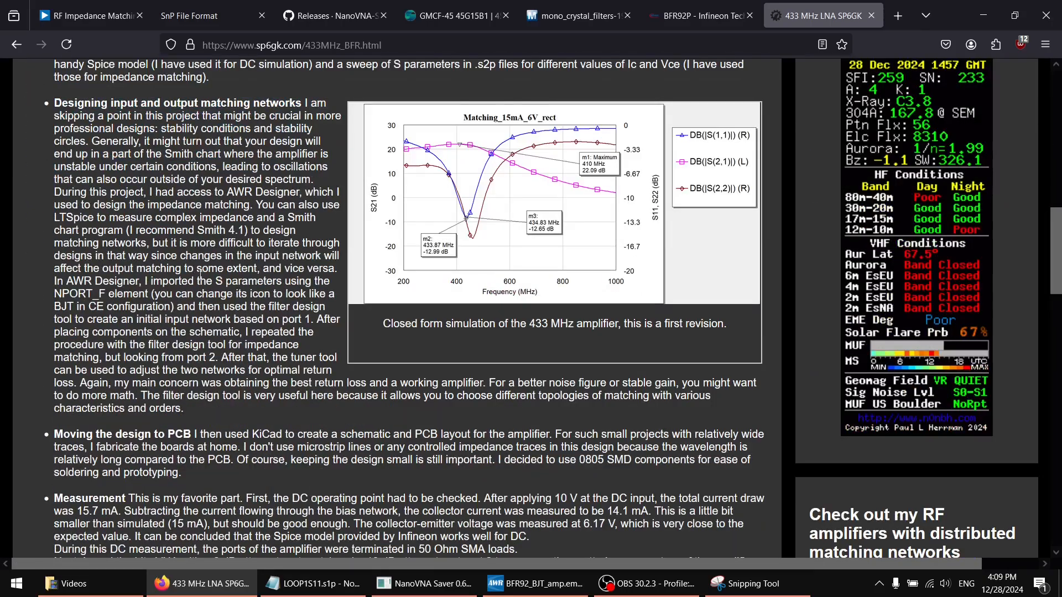
scroll(200, 275, "down", 6)
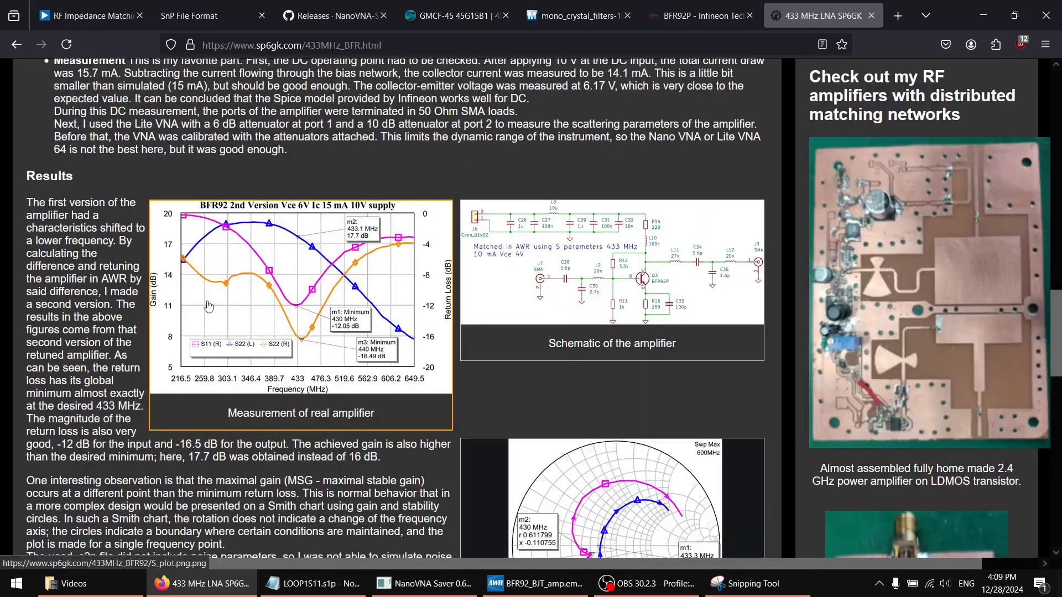
scroll(208, 306, "down", 1)
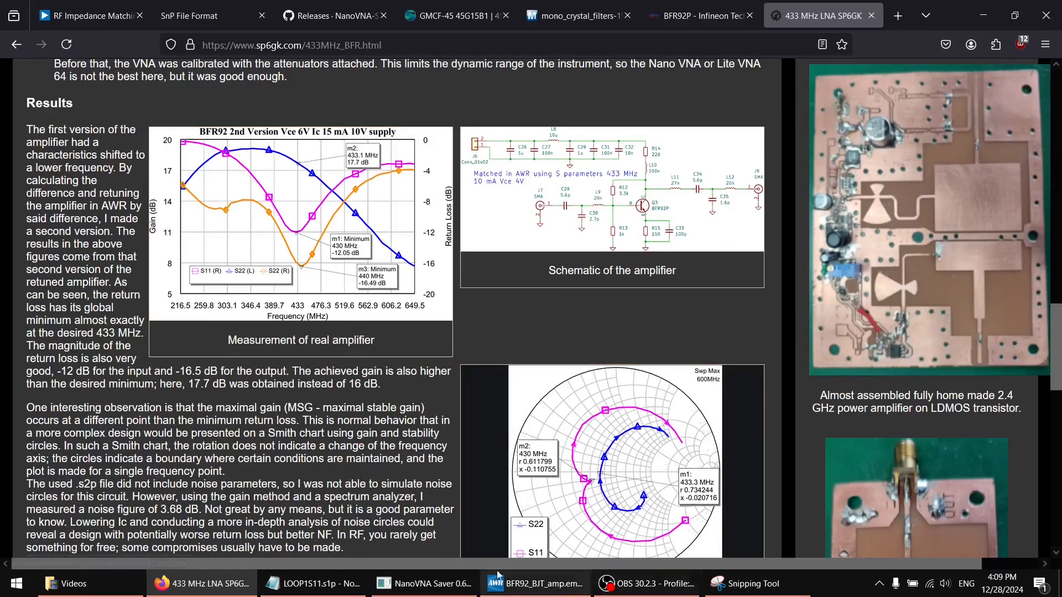
Switch back to AWR and inspect the S-parameter file reference of the transistor's NPORT_F element
left_click(234, 586)
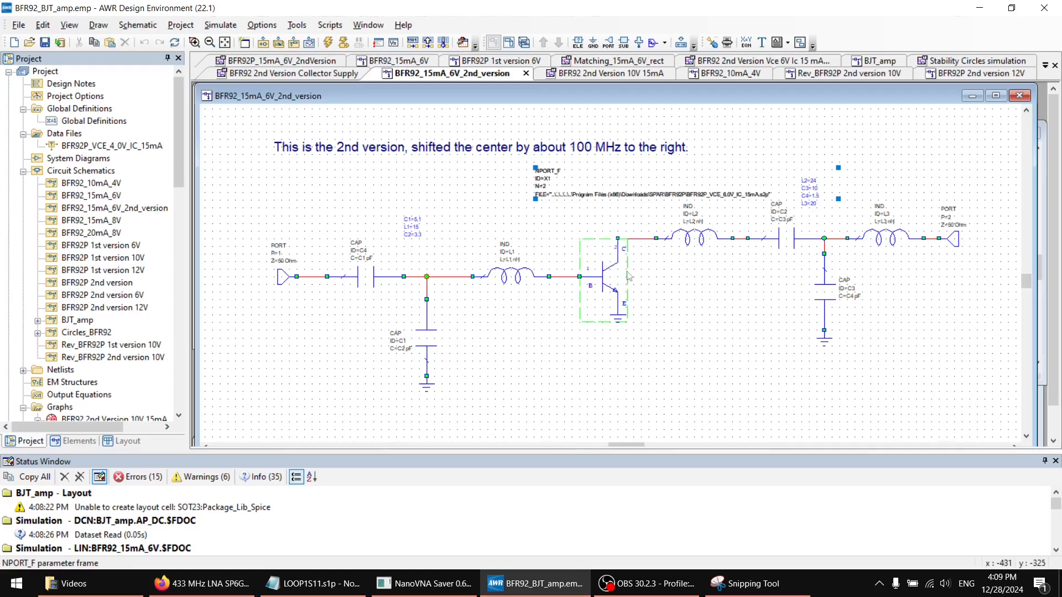
scroll(724, 246, "up", 4)
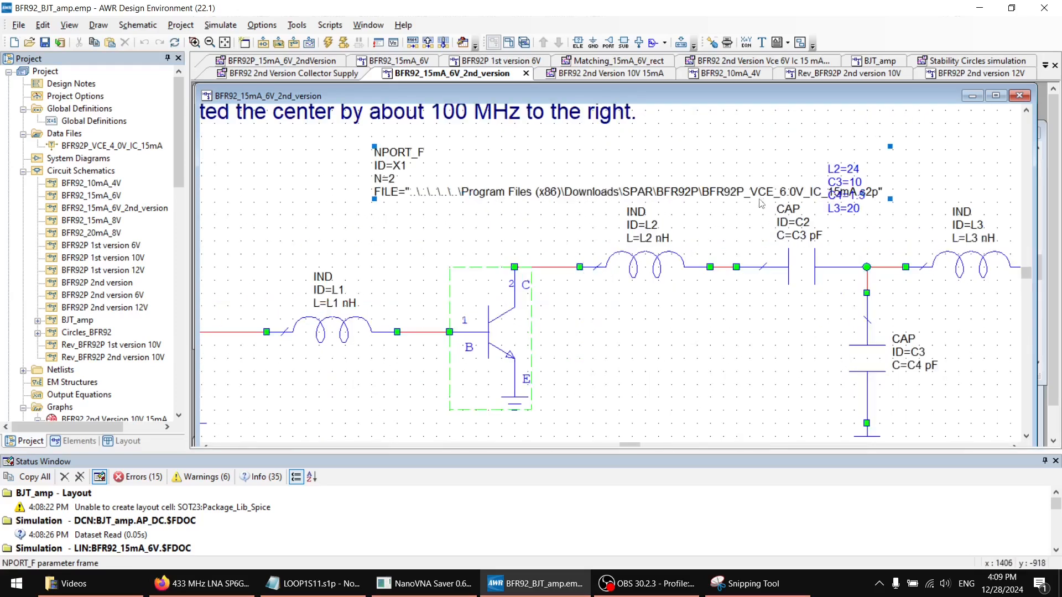
scroll(669, 268, "down", 2)
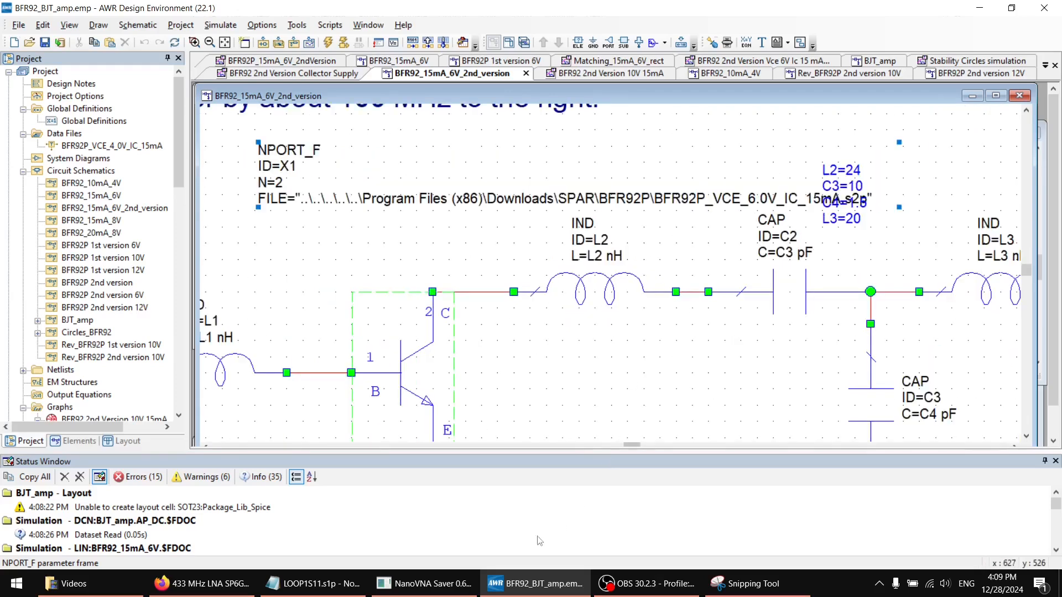
Look through the Simulation Models under Design Support on Infineon's BFR92P page in Firefox, then minimize the browser
left_click(224, 591)
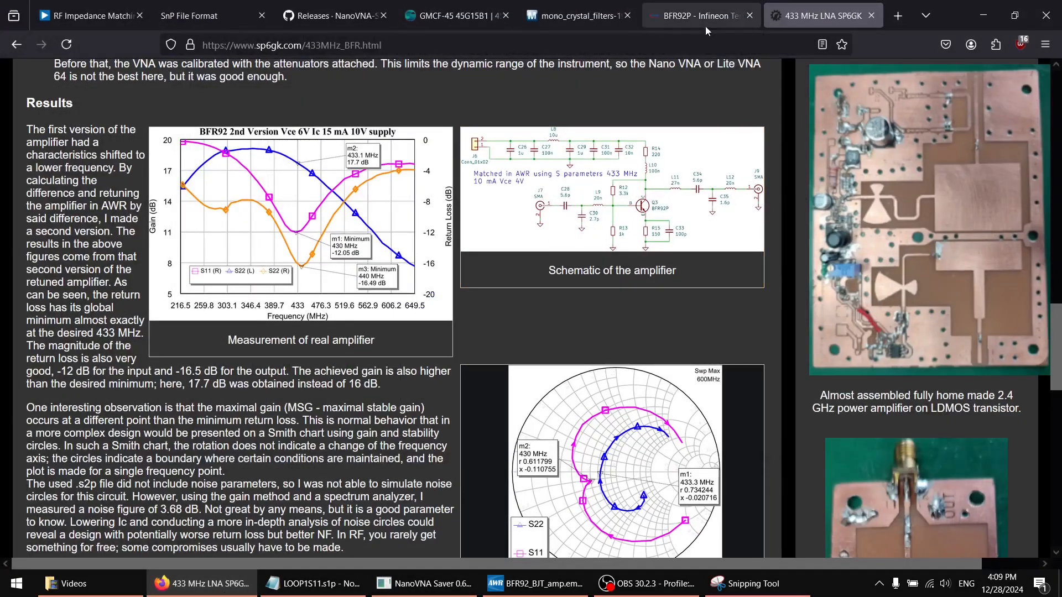
left_click(703, 16)
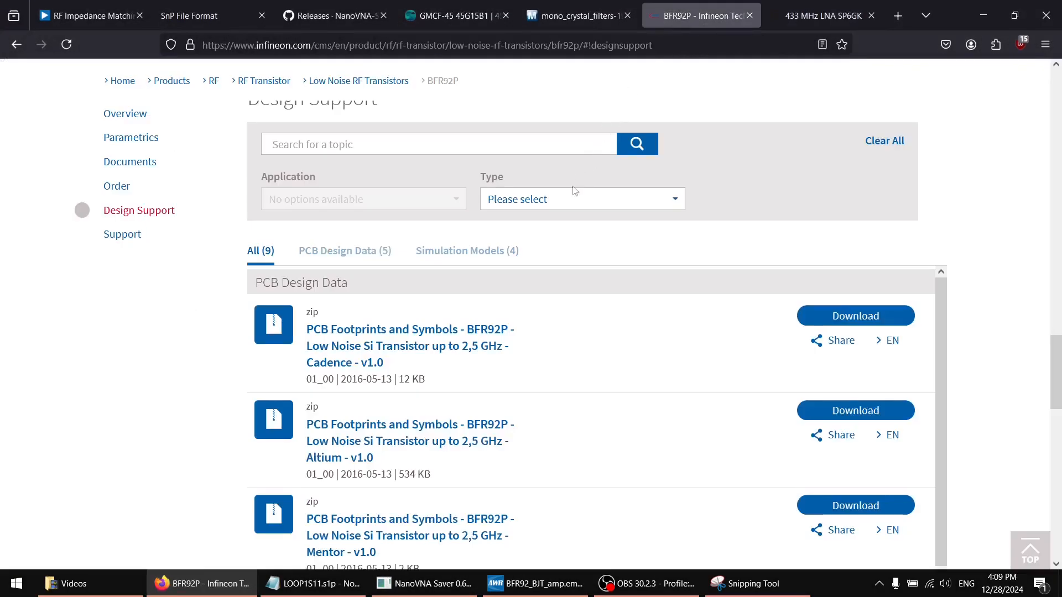
scroll(561, 237, "up", 5)
scroll(569, 251, "down", 10)
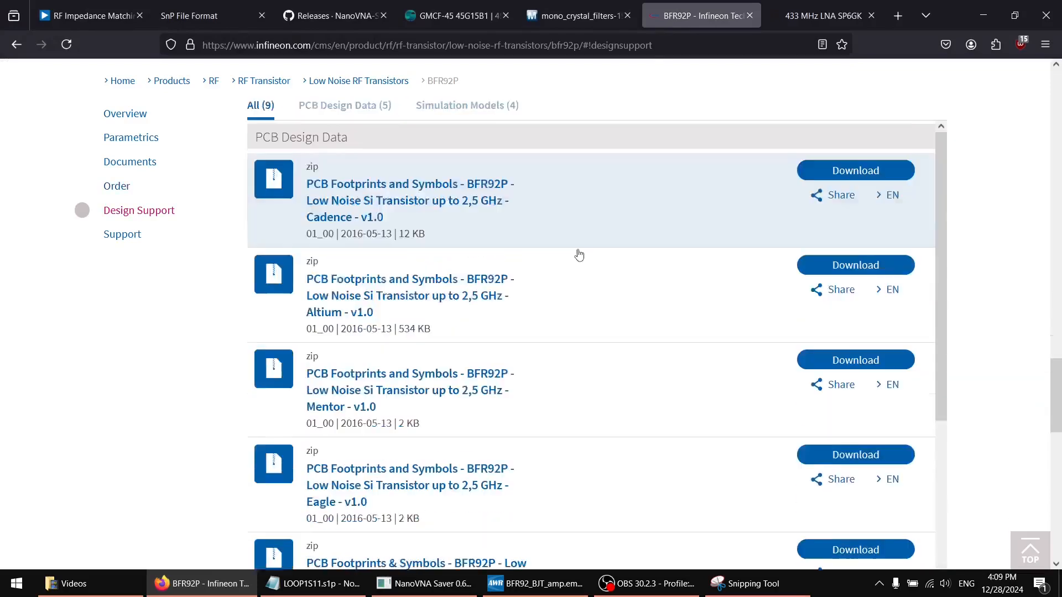
scroll(579, 254, "down", 7)
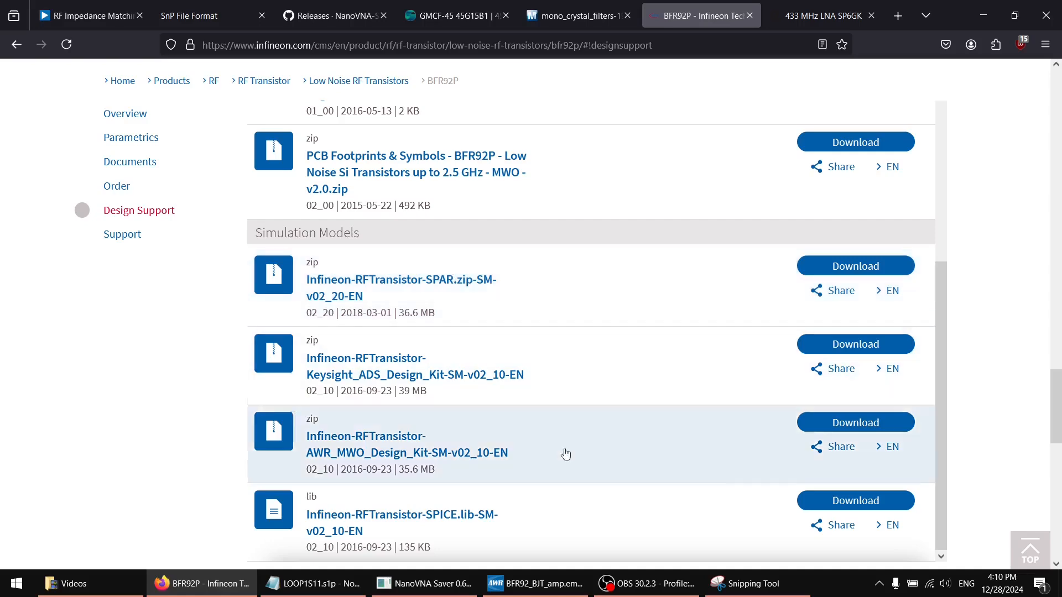
left_click(983, 16)
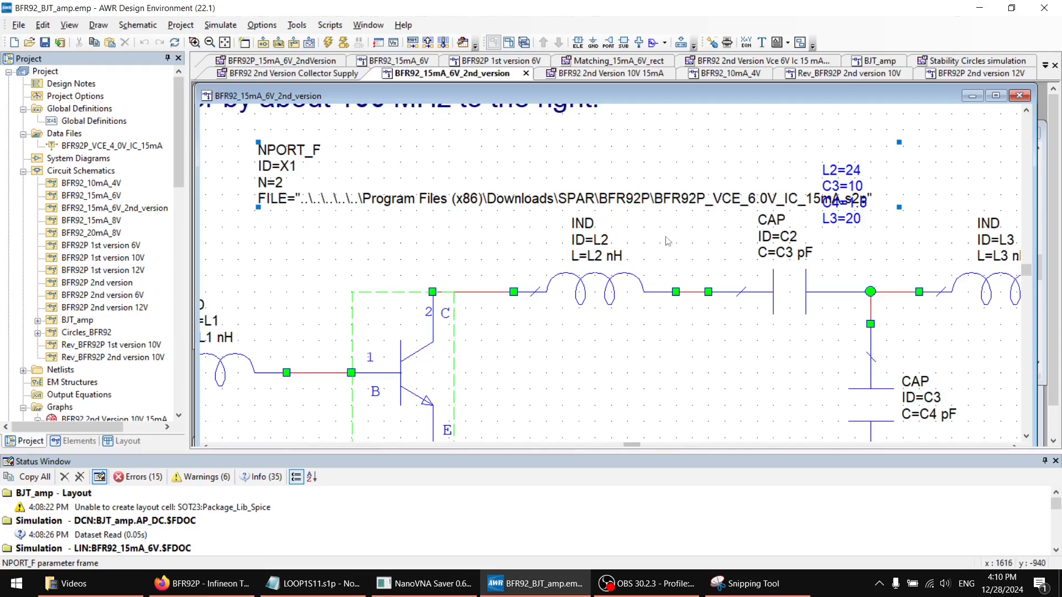
Inspect the FILE parameter of the transistor's NPORT_F element without changing it, and view the input matching network
scroll(632, 261, "down", 2, "ctrl")
scroll(609, 327, "down", 3)
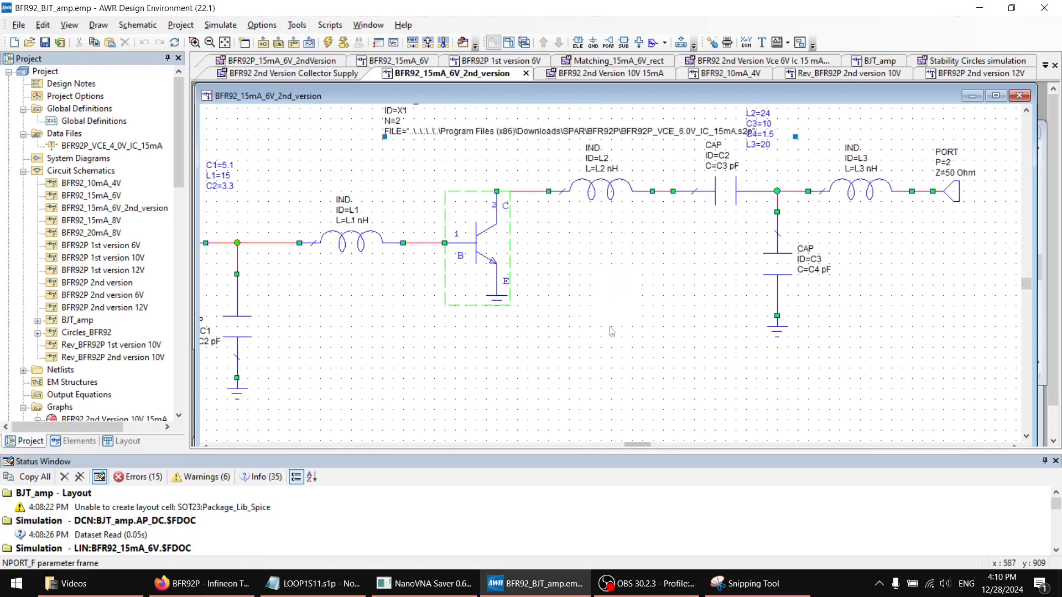
scroll(605, 333, "up", 2)
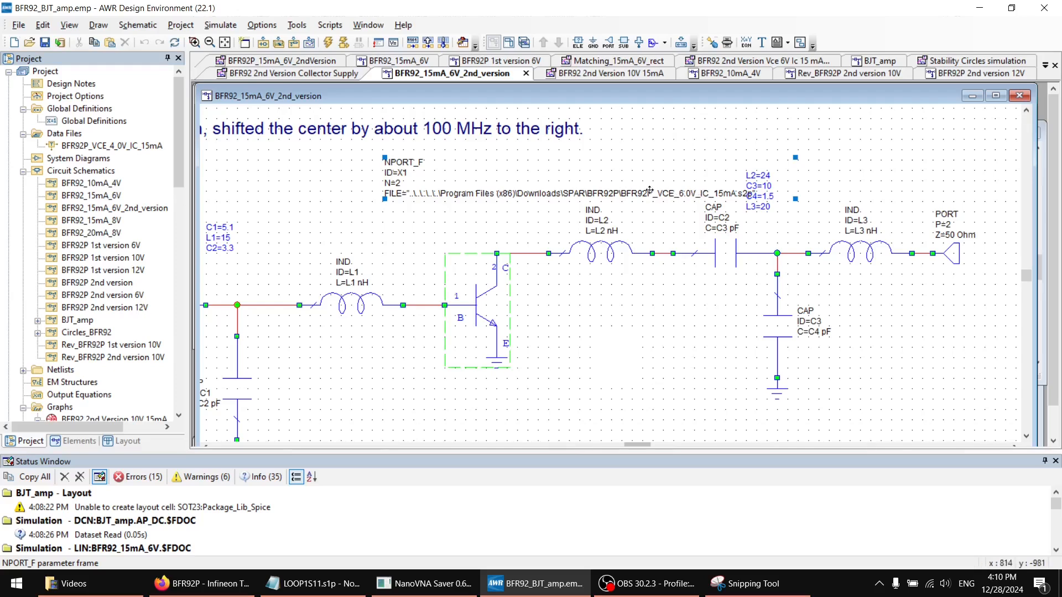
double_click(667, 193)
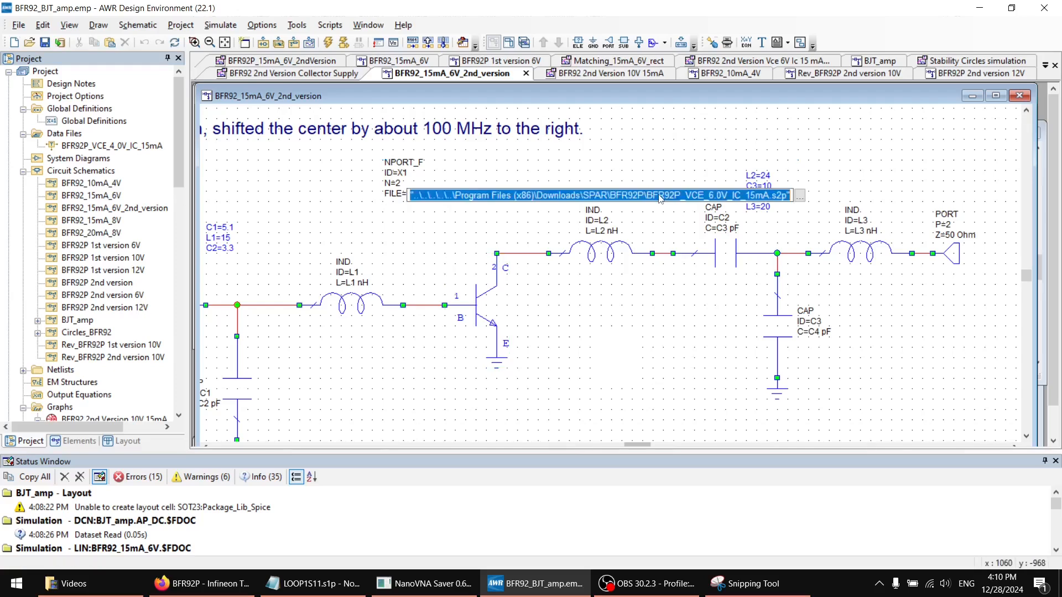
left_click(653, 290)
left_click_drag(634, 445, 610, 445)
scroll(571, 337, "down", 1)
scroll(578, 334, "down", 1, "ctrl")
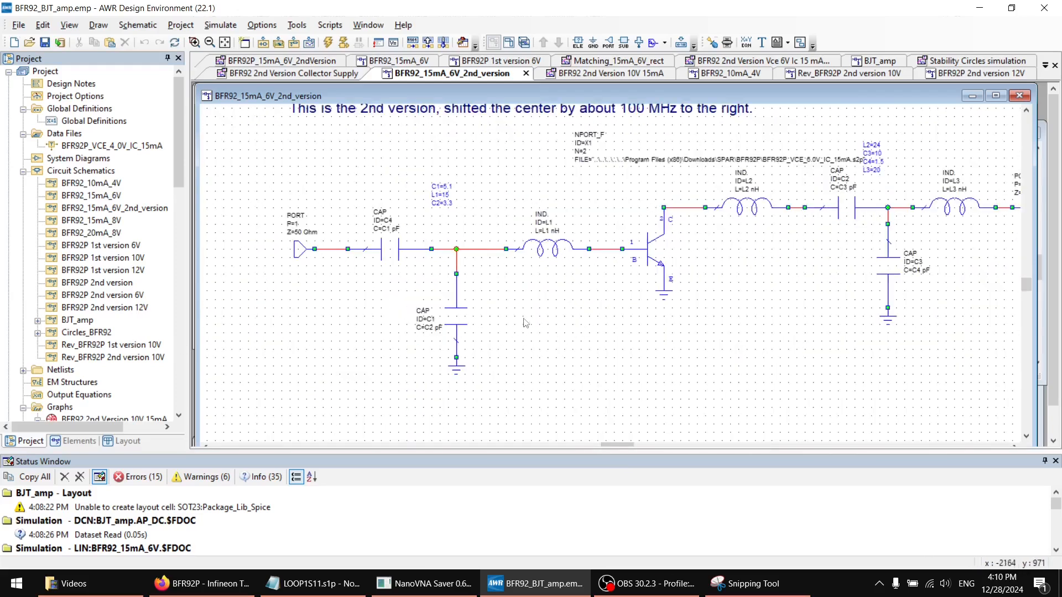
Review the iFilter4 impedance matching design under iFilter Filter Synthesis and close it
scroll(93, 304, "down", 7)
scroll(94, 307, "down", 4)
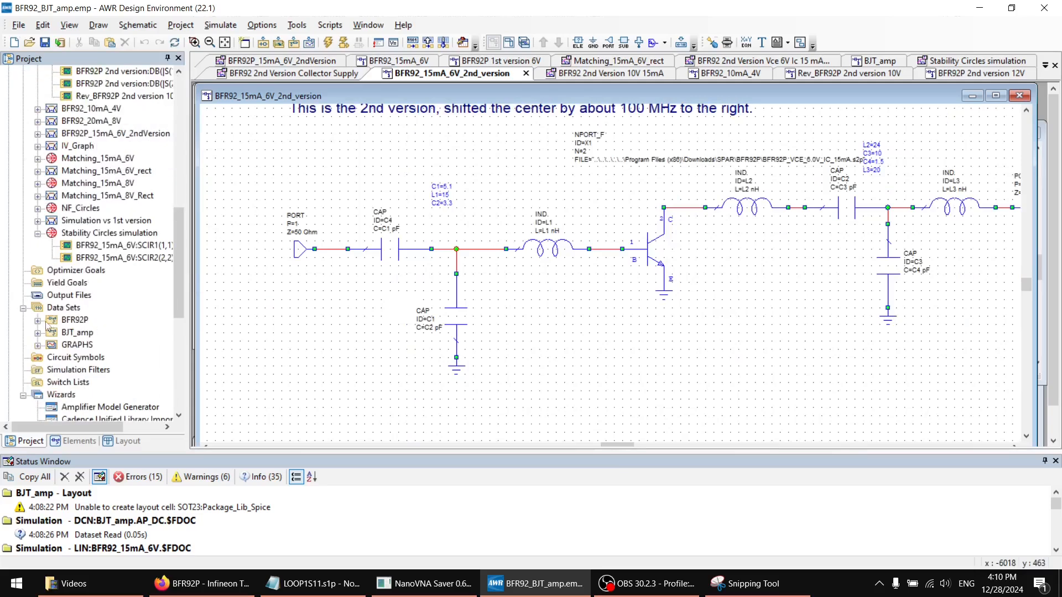
scroll(55, 331, "down", 5)
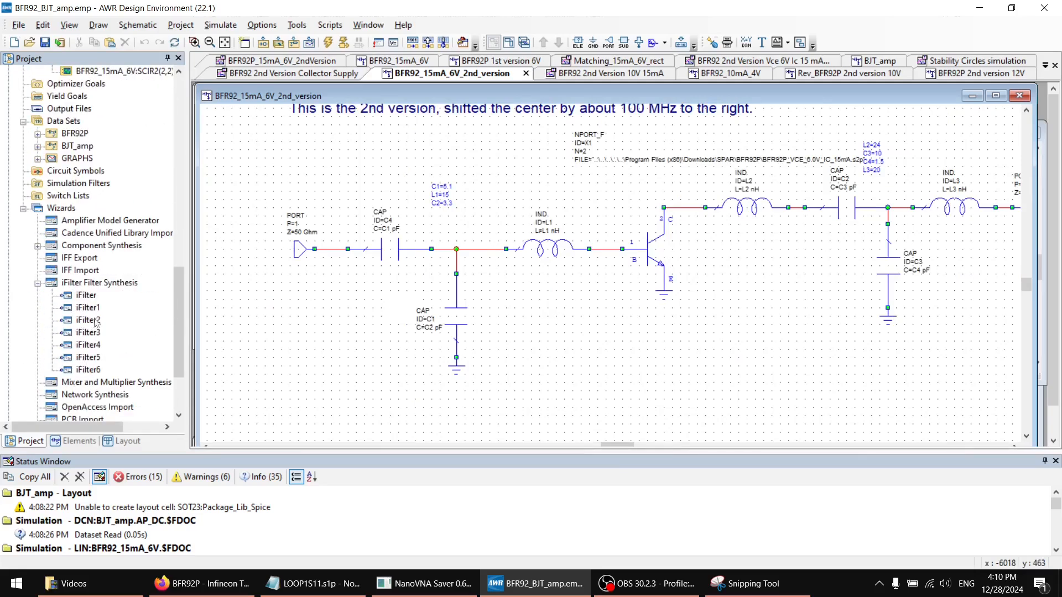
double_click(88, 345)
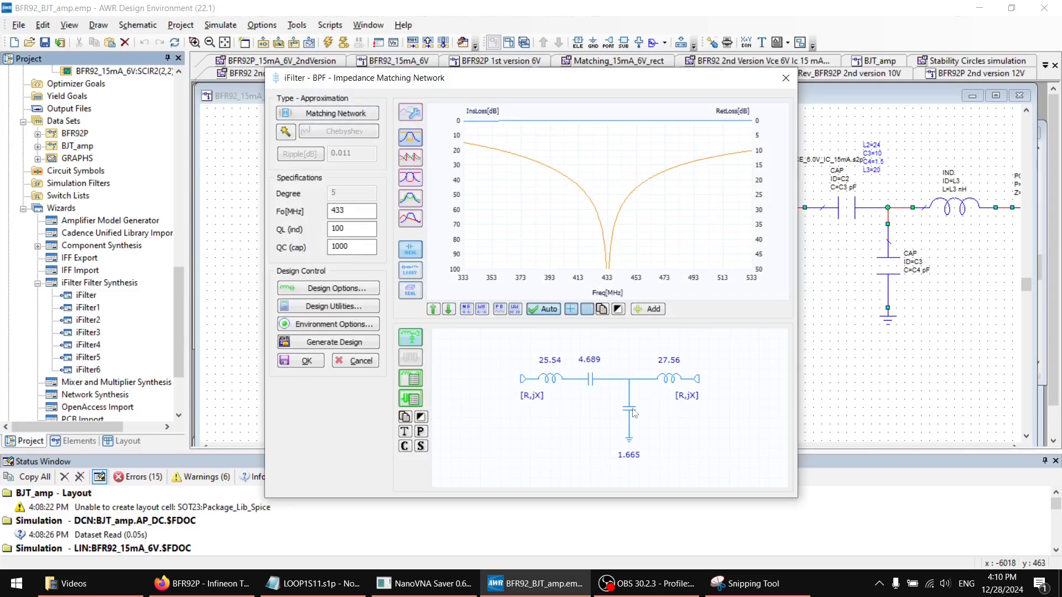
left_click(786, 78)
Review the matching terminations of the iFilter6 design, and close it without changes
double_click(89, 370)
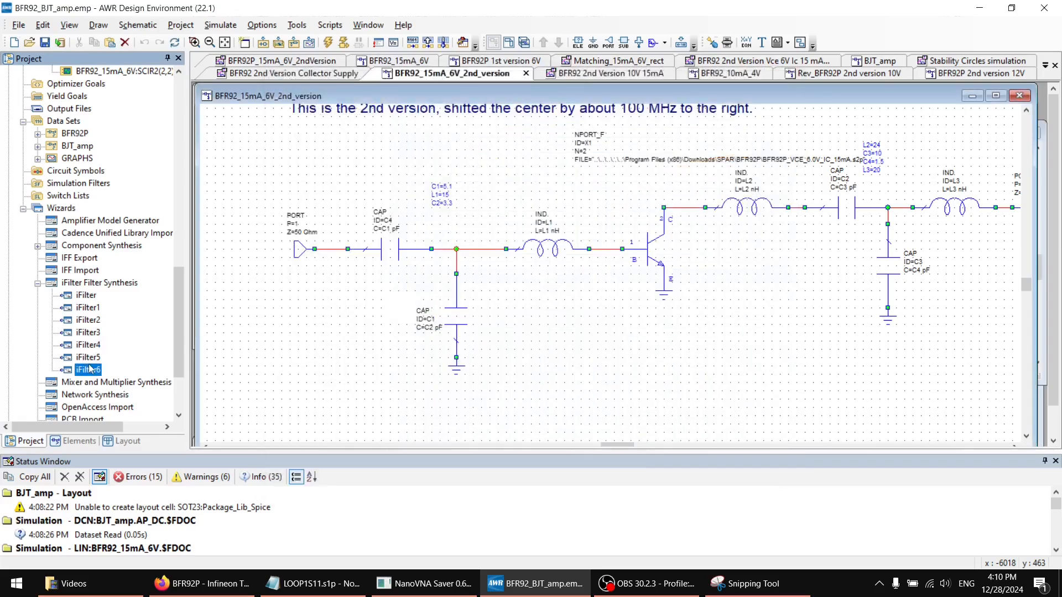
left_click(329, 114)
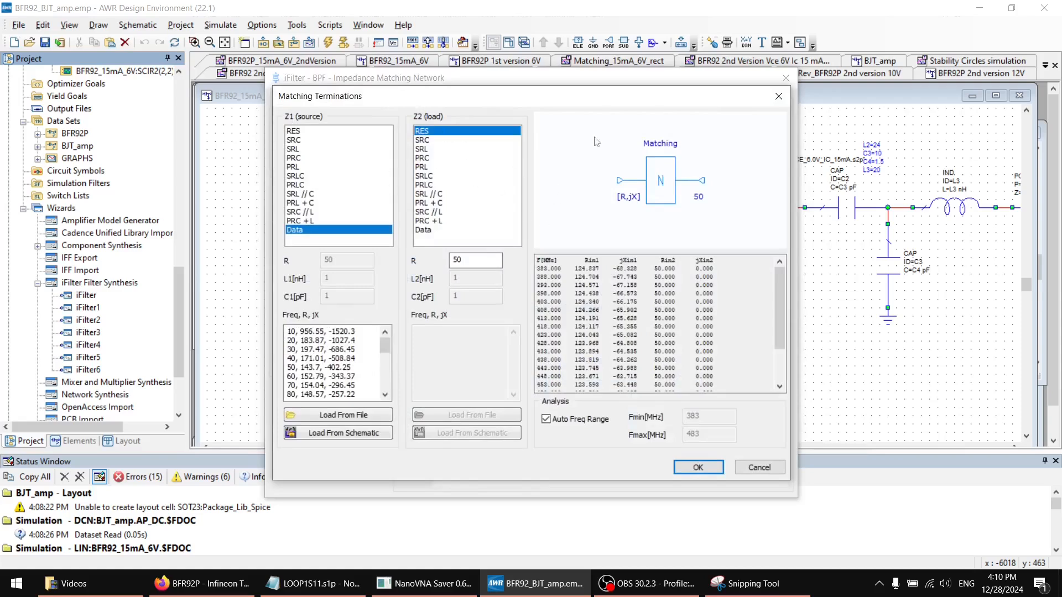
left_click(778, 96)
left_click(785, 78)
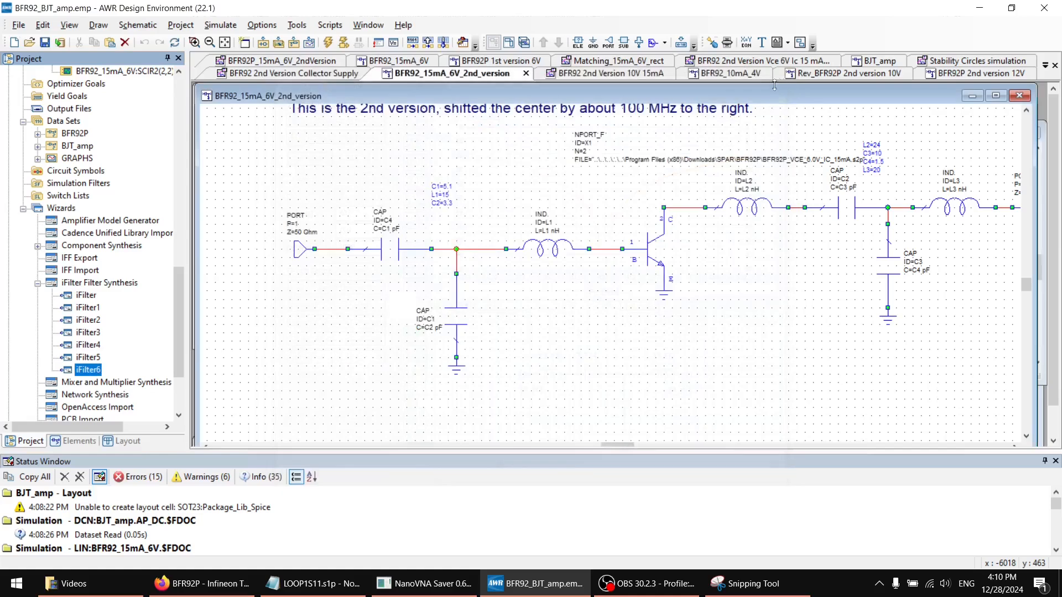
Inspect the output inductor L3 and the wire between inductor L1 and the transistor base in the schematic
scroll(585, 314, "up", 2)
scroll(708, 326, "down", 1)
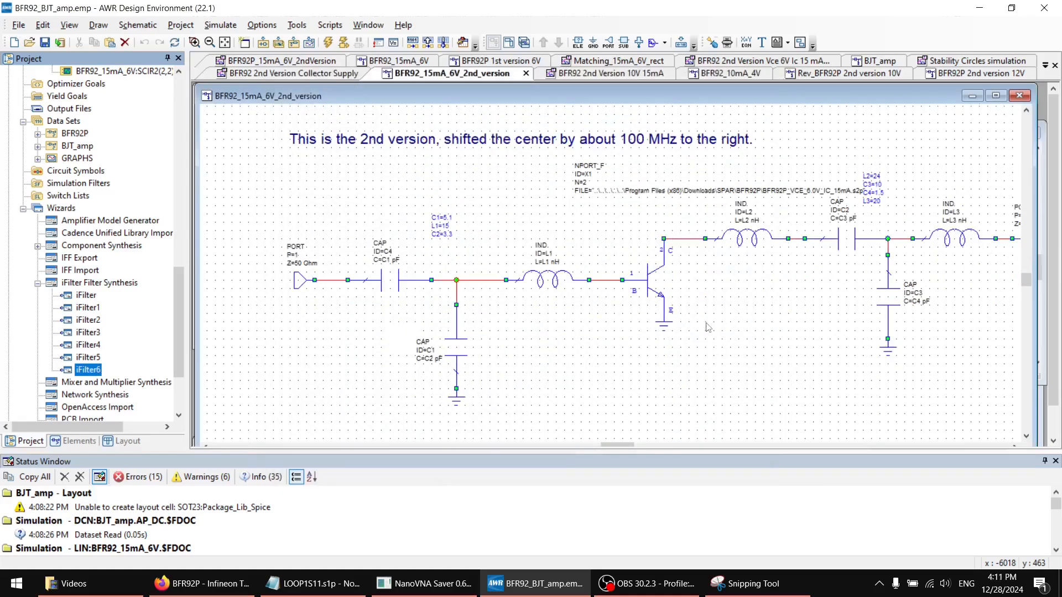
left_click(929, 241)
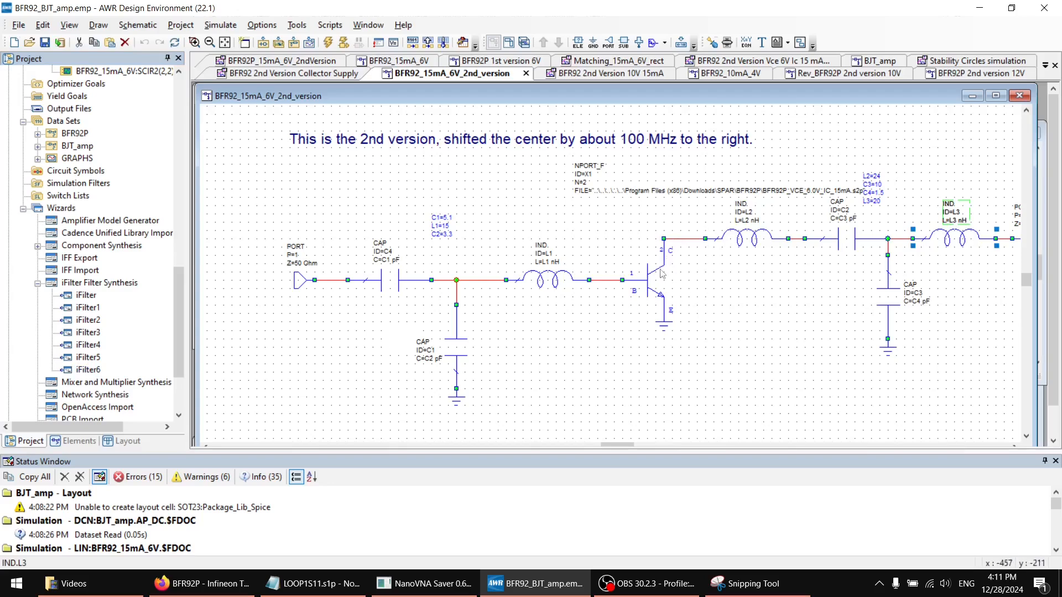
left_click(607, 282)
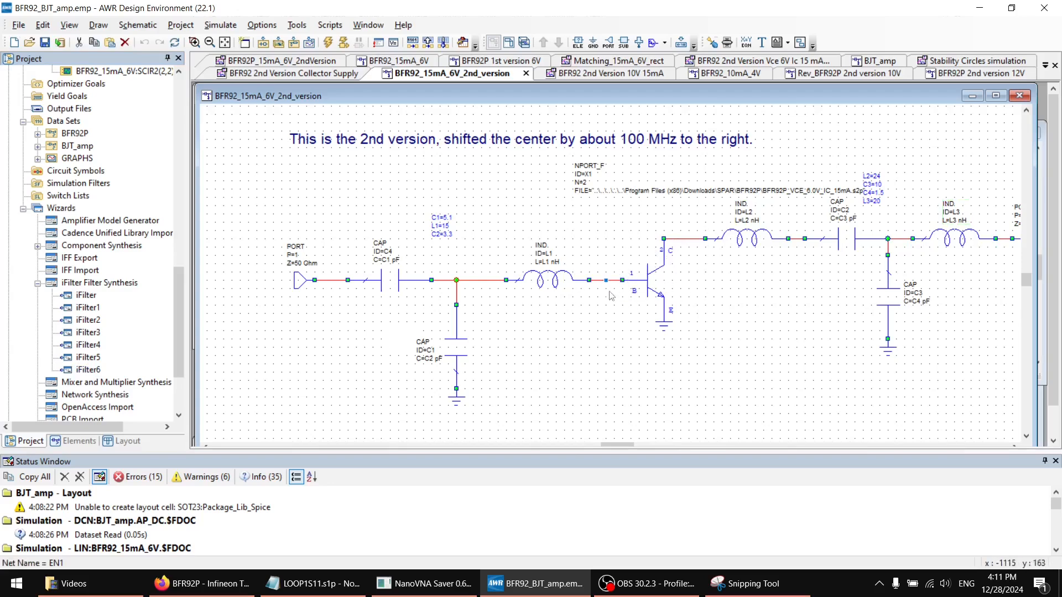
Inspect the transistor's NPORT_F element and its surrounding input and output matching networks in the BFR92_15mA_6V_2nd_version schematic
left_click(656, 280)
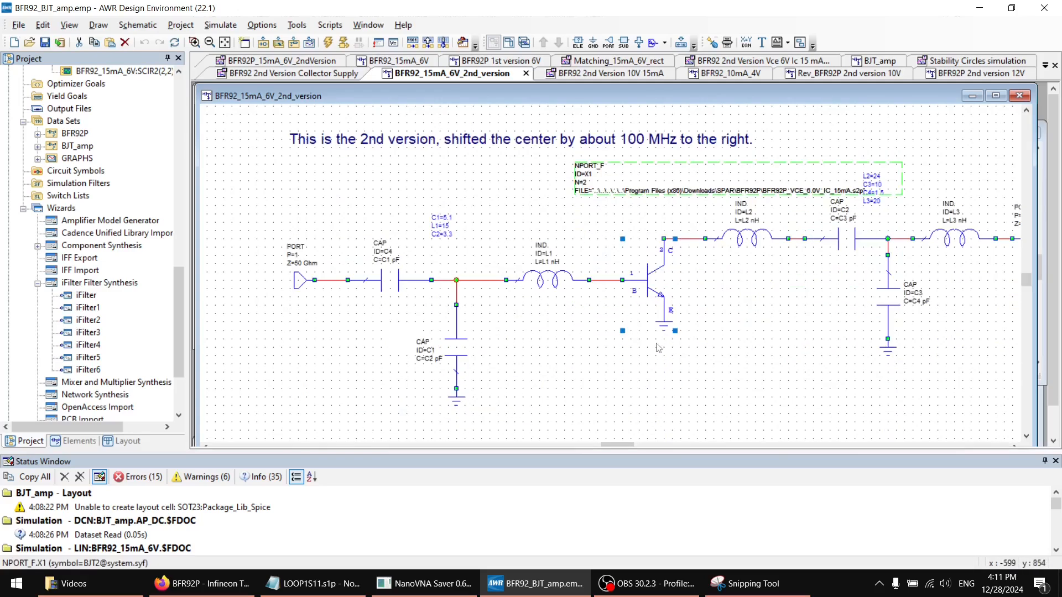
scroll(658, 348, "up", 3)
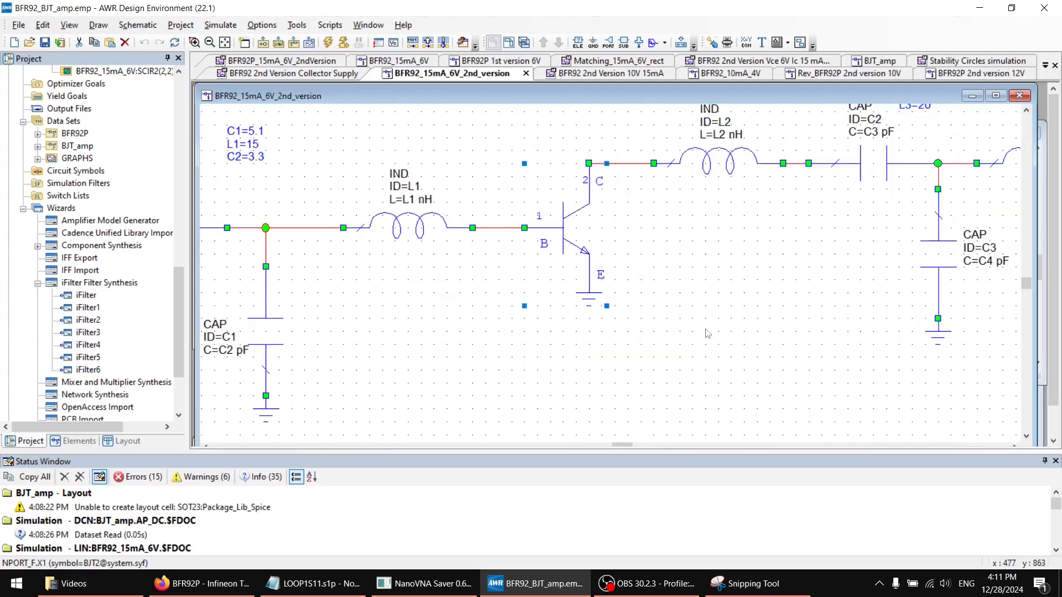
scroll(706, 333, "up", 1)
scroll(641, 301, "down", 2)
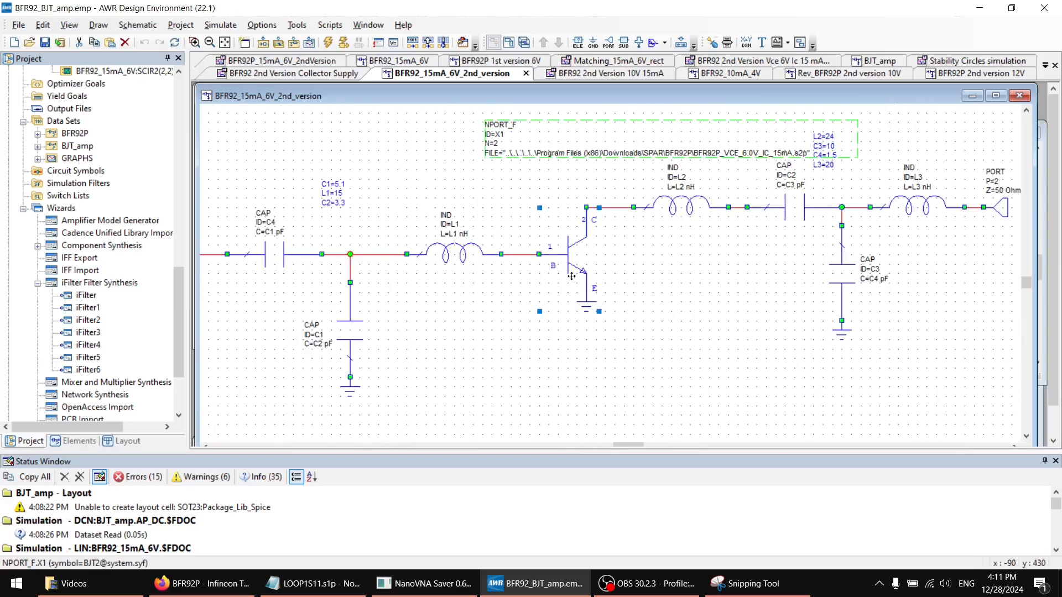
scroll(645, 255, "down", 1)
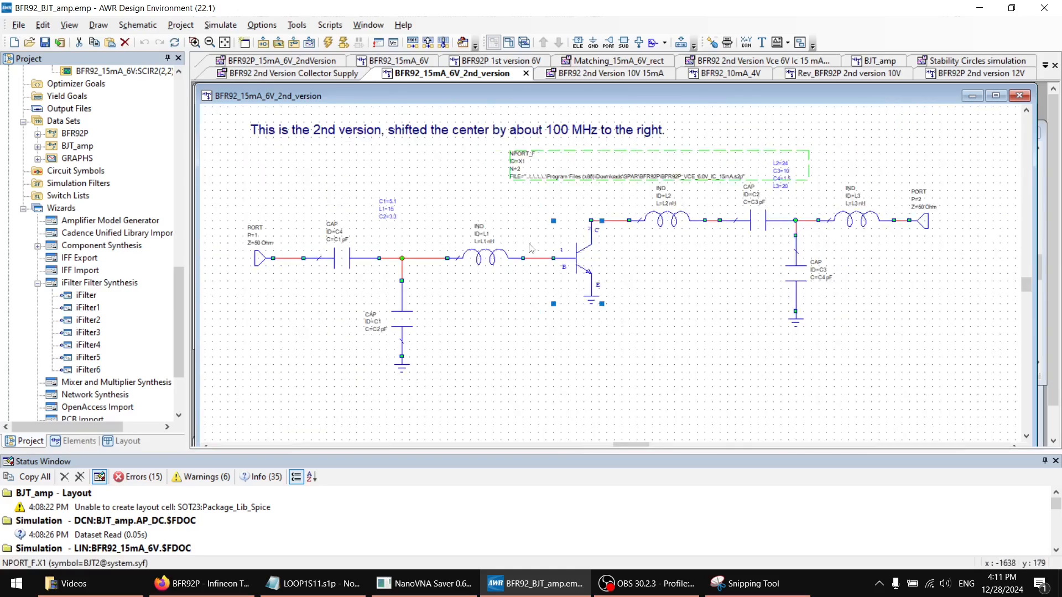
scroll(601, 329, "up", 3)
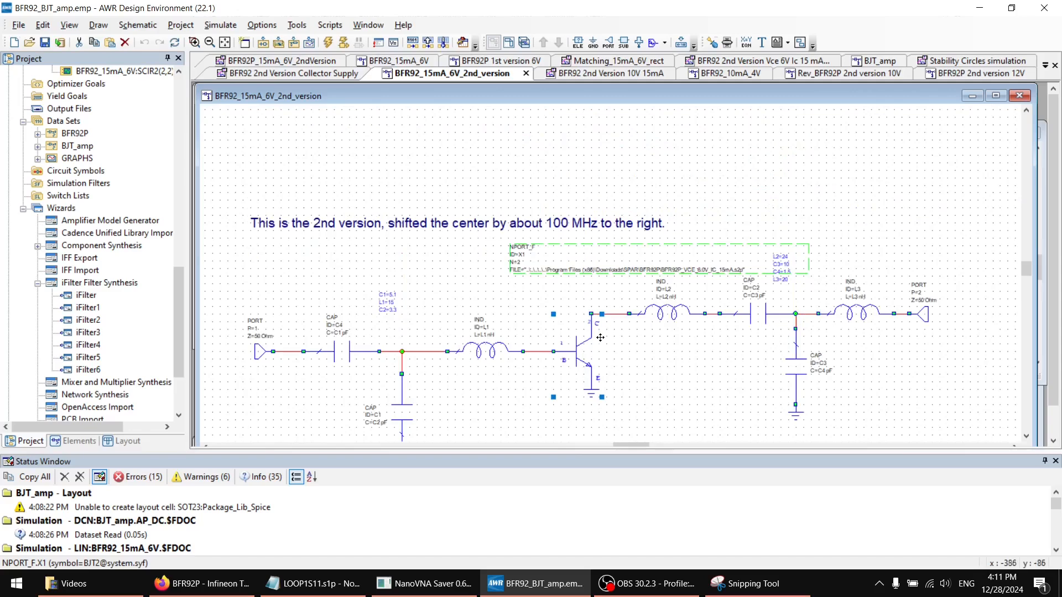
scroll(604, 337, "down", 2)
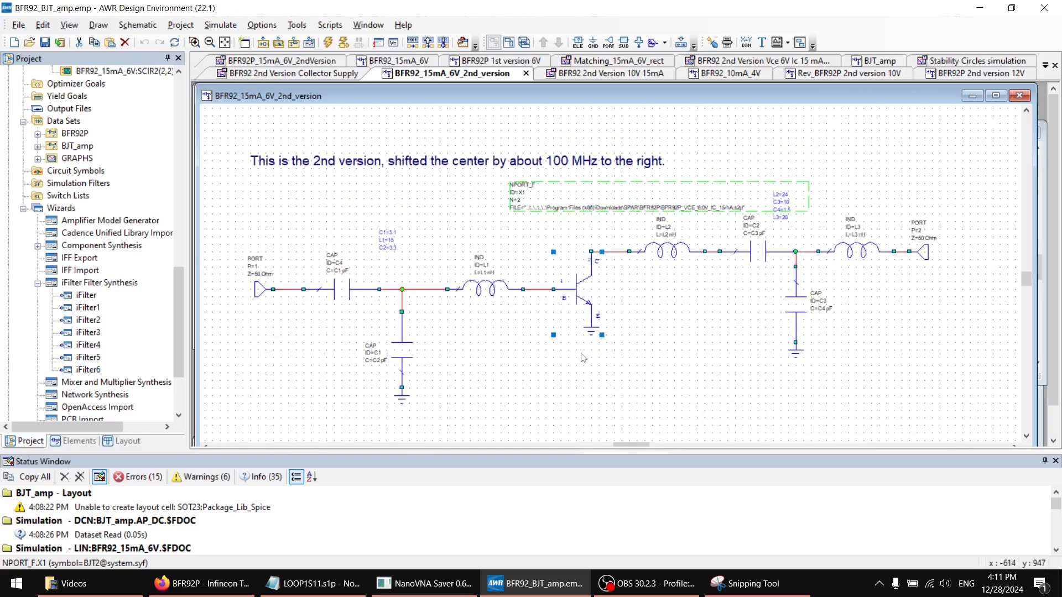
left_click(645, 360)
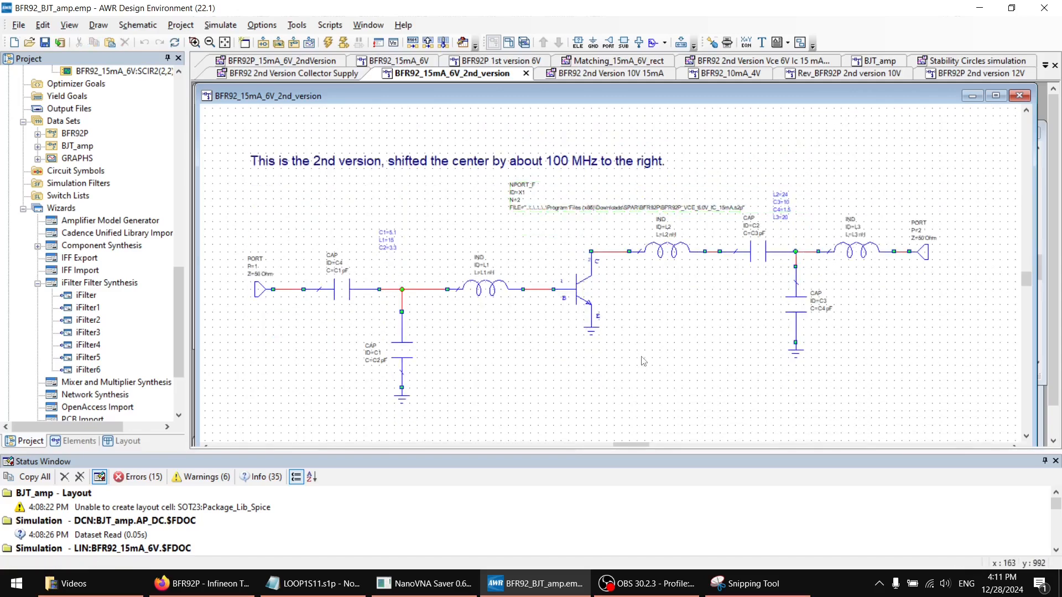
left_click(589, 300)
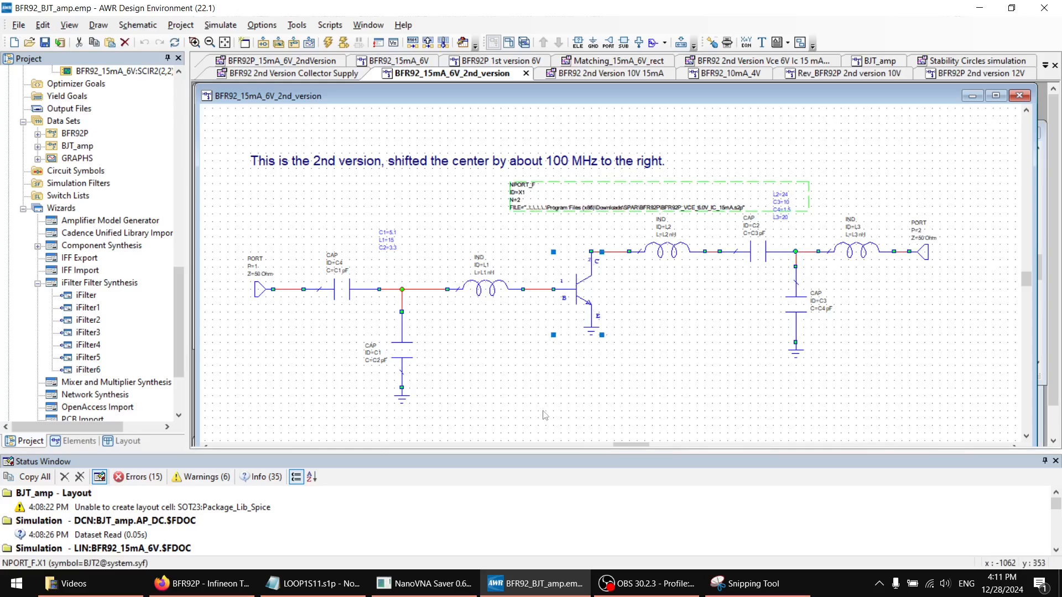
Switch to Firefox, review the schematics, measurements and simulation plot on the 433 MHz LNA page, and return to AWR
left_click(202, 583)
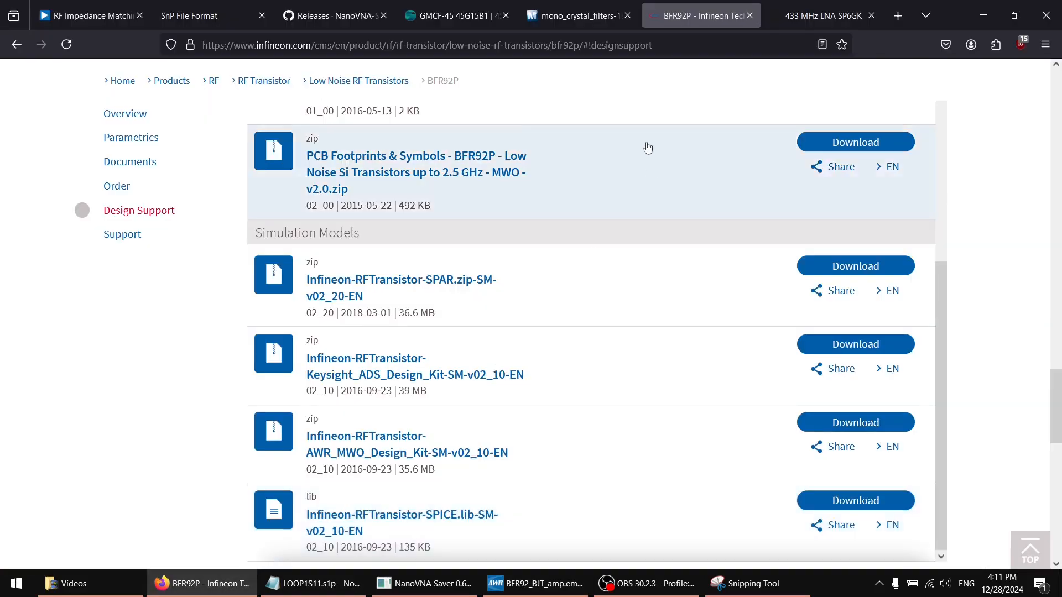
left_click(823, 15)
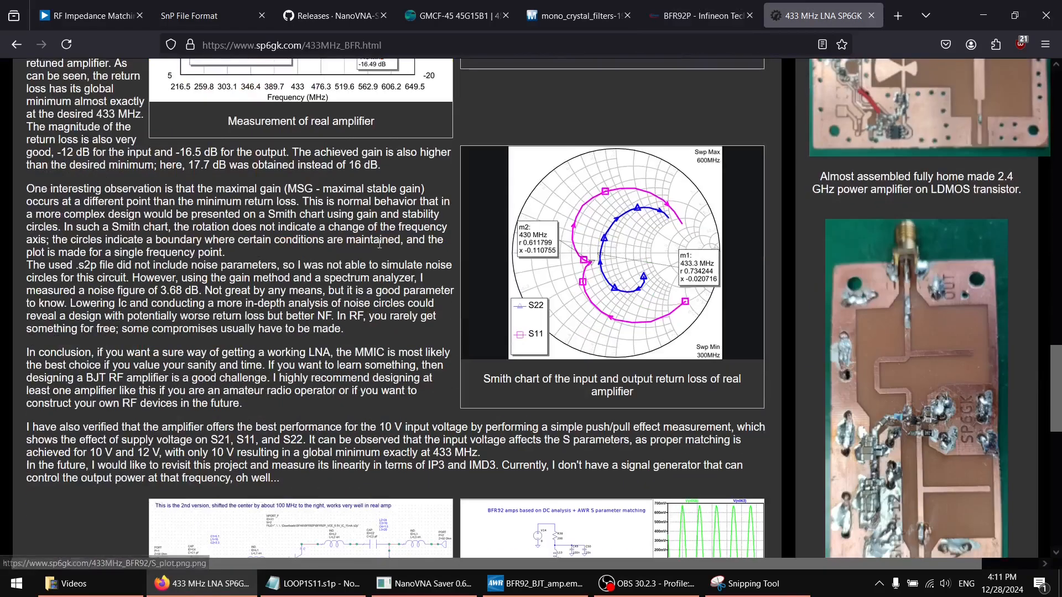
scroll(379, 255, "down", 6)
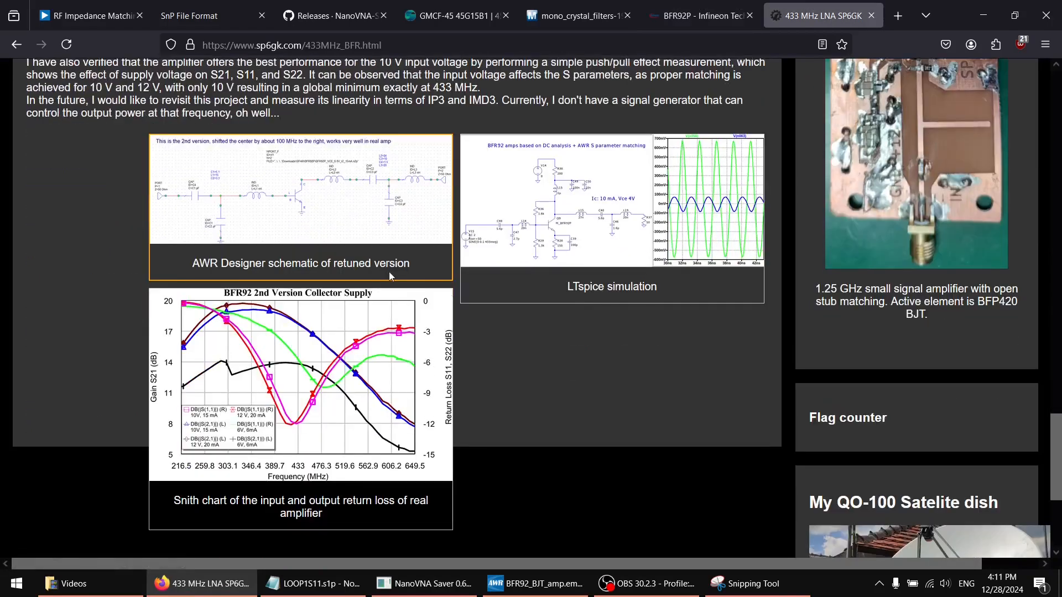
scroll(455, 352, "up", 7)
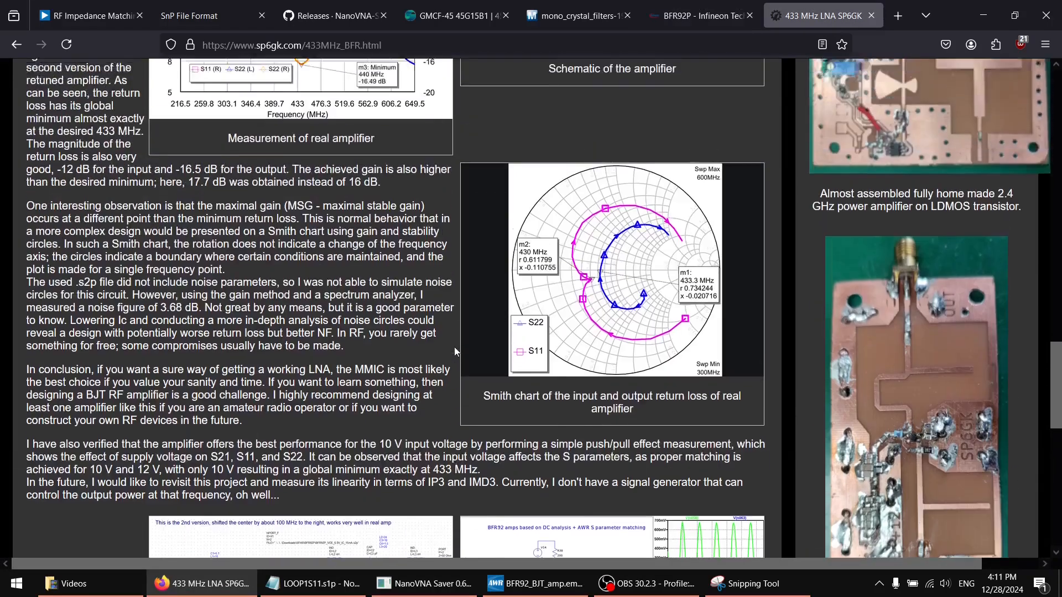
scroll(454, 351, "up", 6)
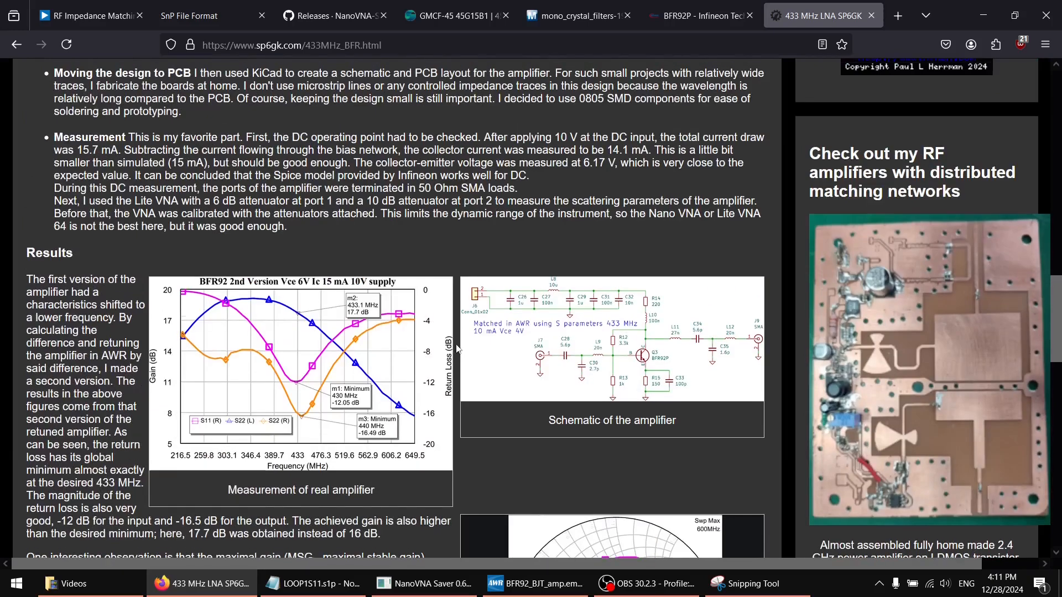
scroll(457, 348, "up", 7)
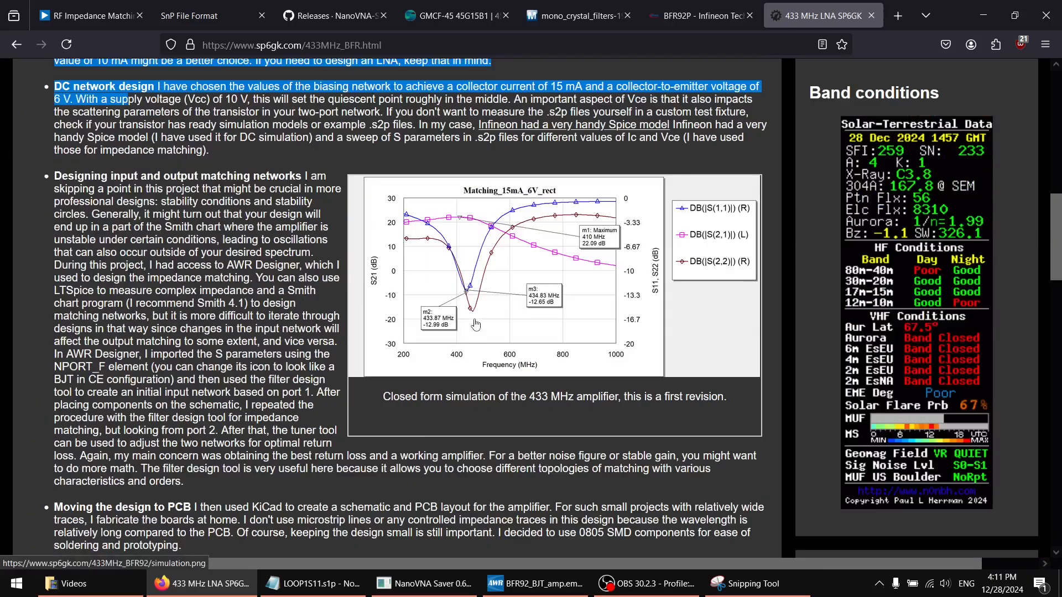
left_click(983, 21)
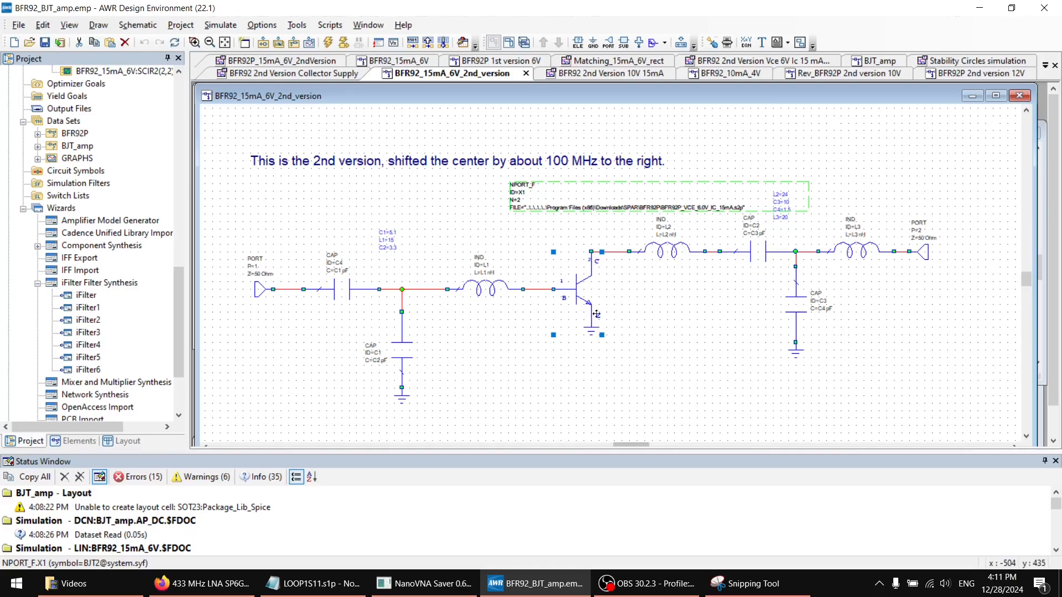
Inspect the output matching inductor L2 and the transistor element X1 in the amplifier schematic
left_click(682, 255)
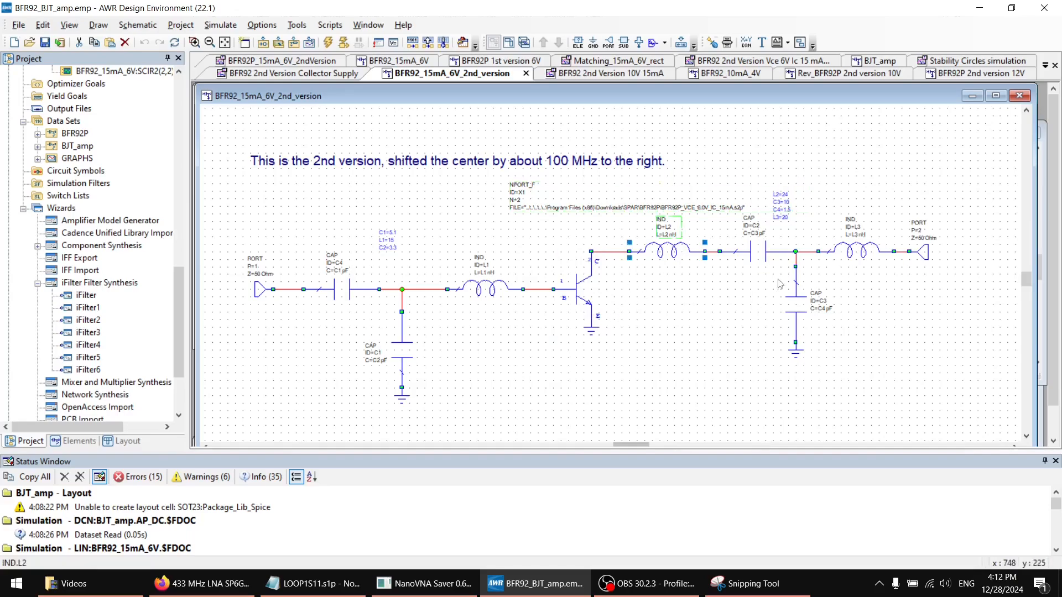
scroll(780, 284, "up", 3)
scroll(579, 309, "down", 4)
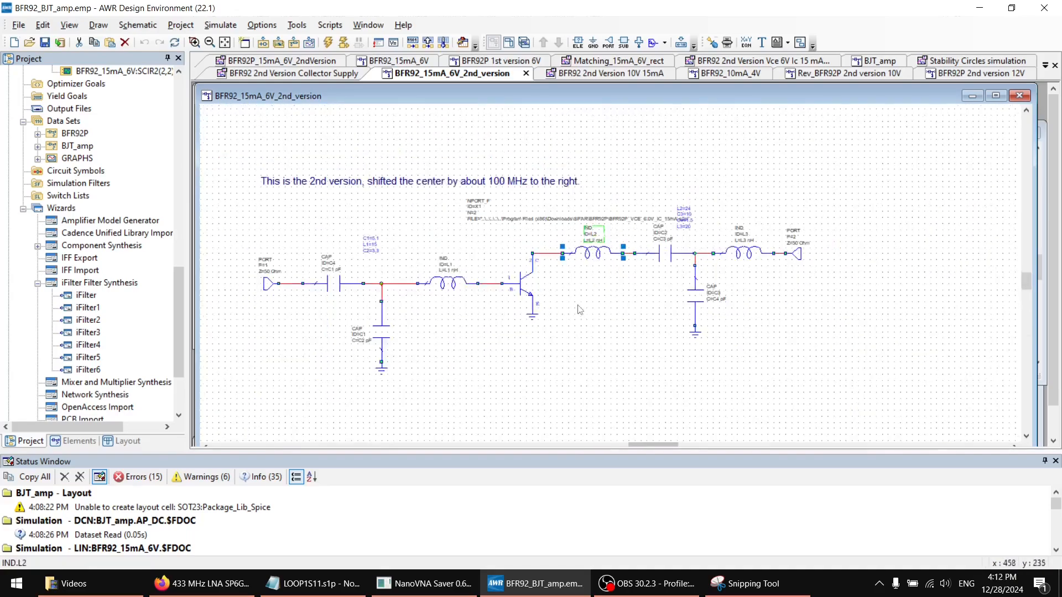
scroll(579, 309, "up", 2)
scroll(553, 311, "up", 1)
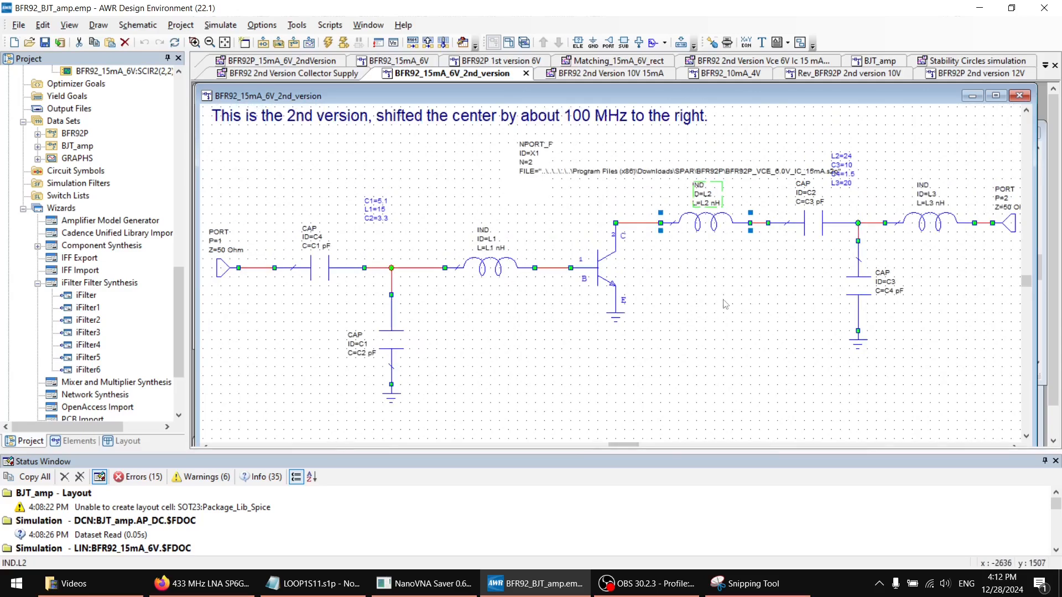
left_click(607, 260)
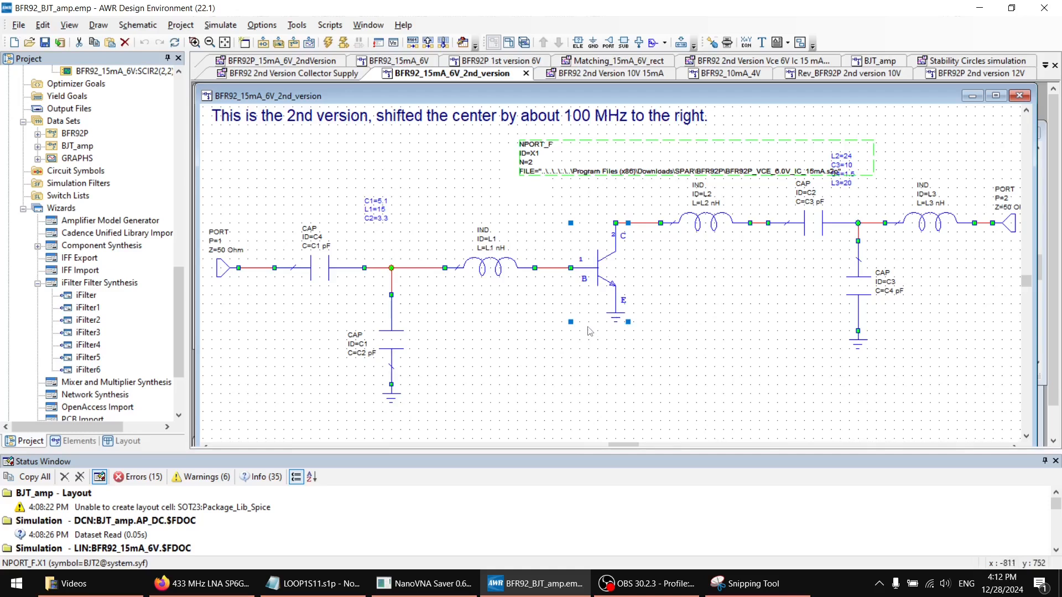
From the 433 MHz LNA page in Firefox, view the full-size Smith chart of the real amplifier, and return to the page
left_click(209, 587)
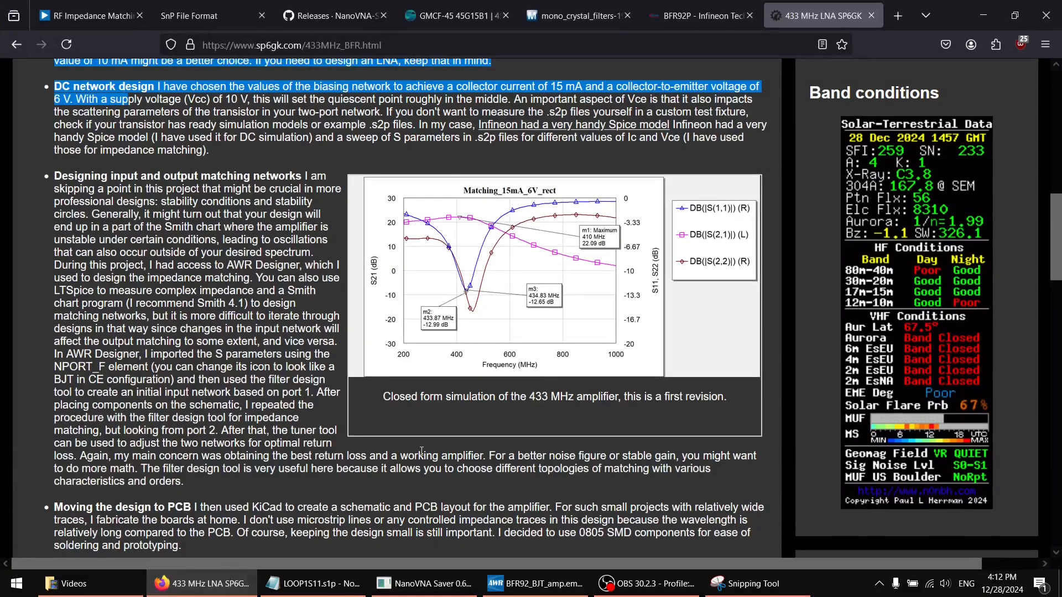
scroll(562, 372, "down", 4)
scroll(562, 373, "down", 7)
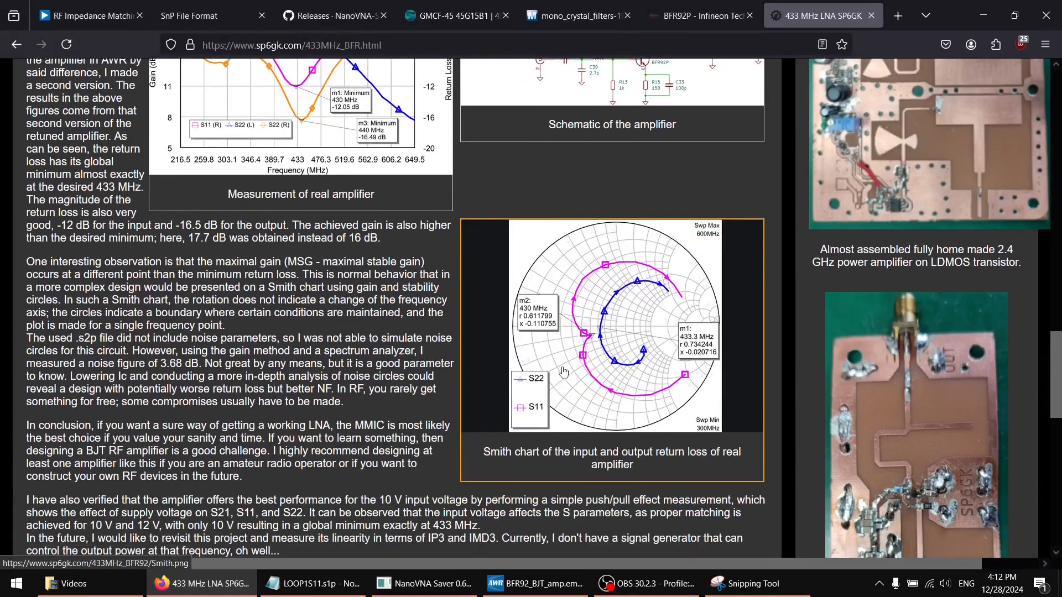
left_click(563, 372)
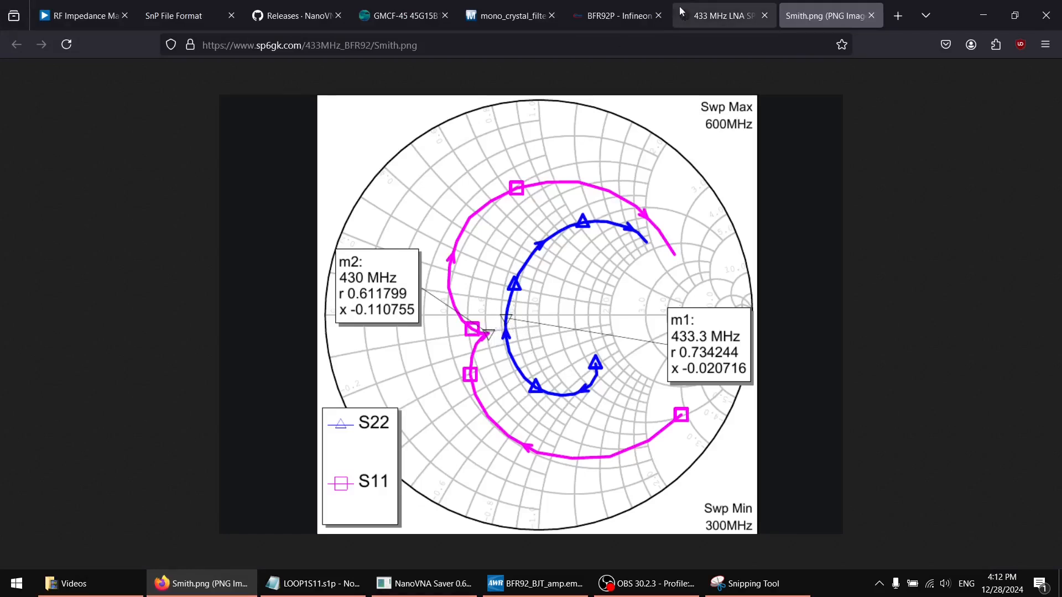
left_click(706, 18)
Read the section on designing input and output matching networks, highlighting the passage about measuring complex impedance with LTSpice
scroll(335, 359, "up", 3)
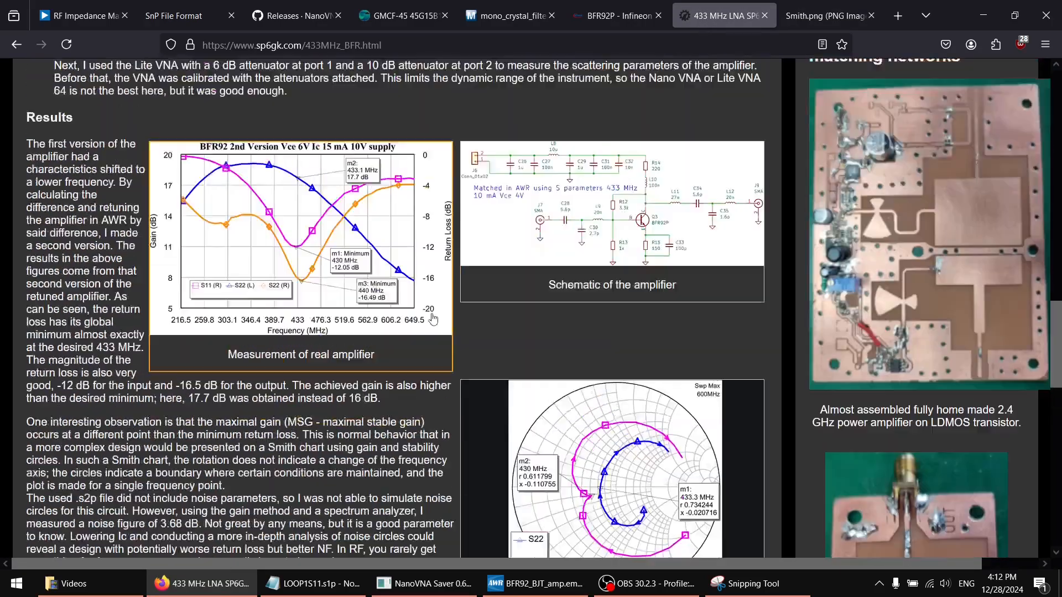
scroll(336, 359, "up", 10)
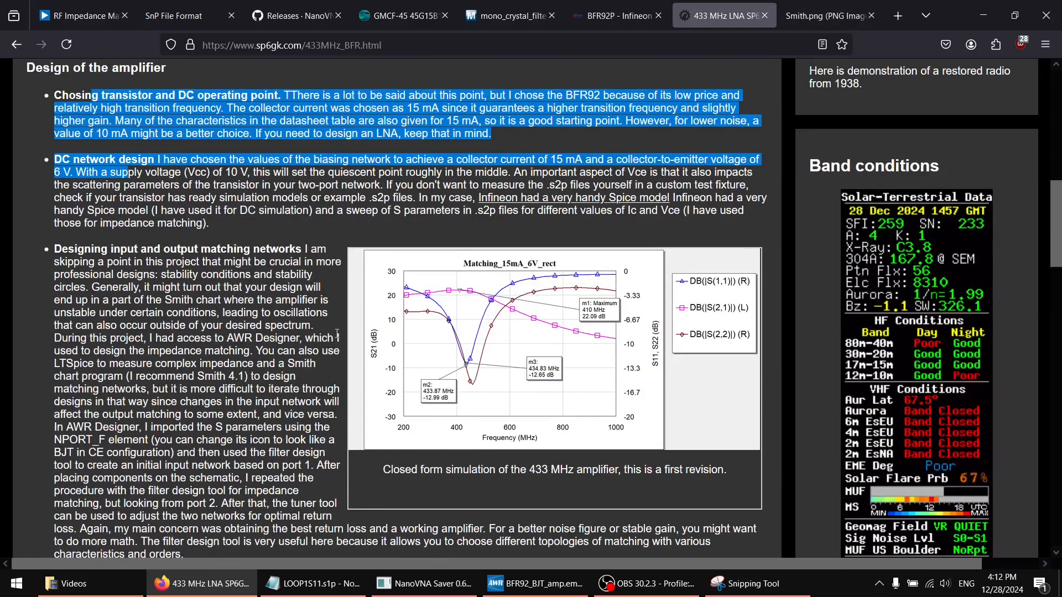
scroll(336, 334, "down", 3)
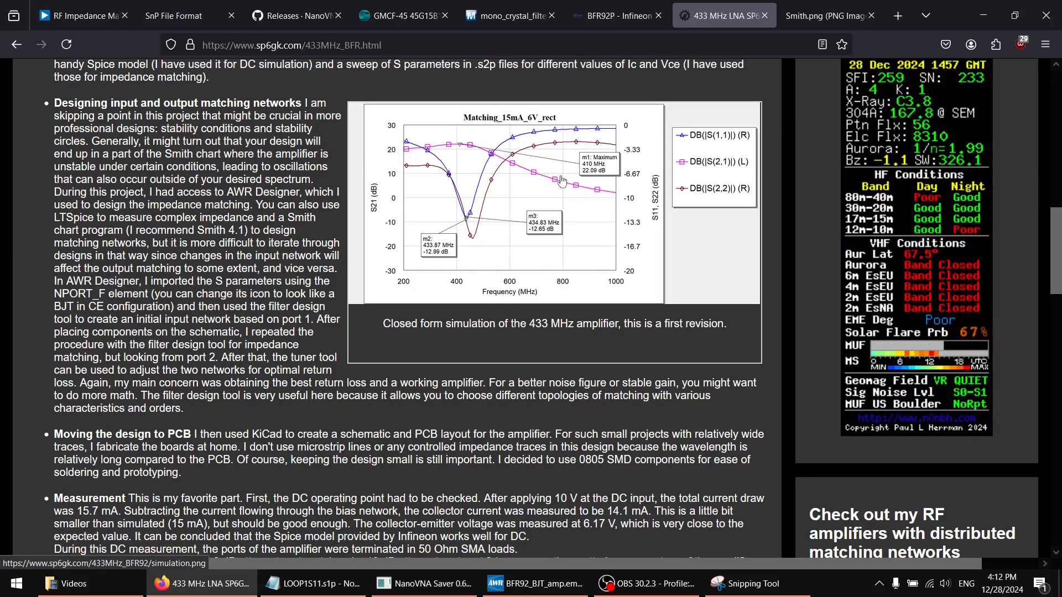
scroll(544, 277, "up", 4)
scroll(537, 284, "down", 2)
left_click_drag(297, 350, 303, 359)
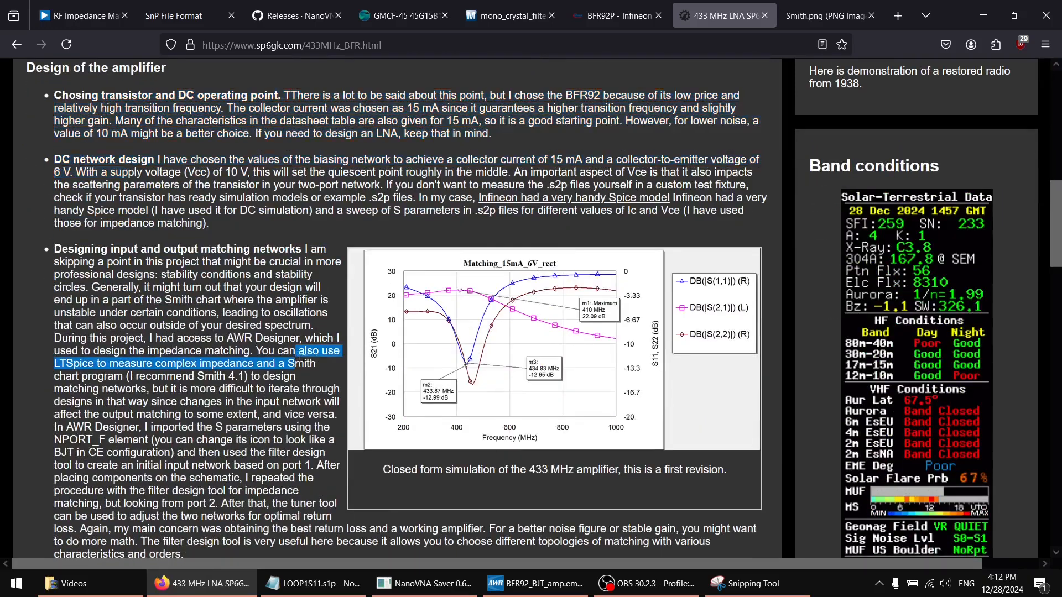
left_click(304, 359)
scroll(305, 372, "down", 1)
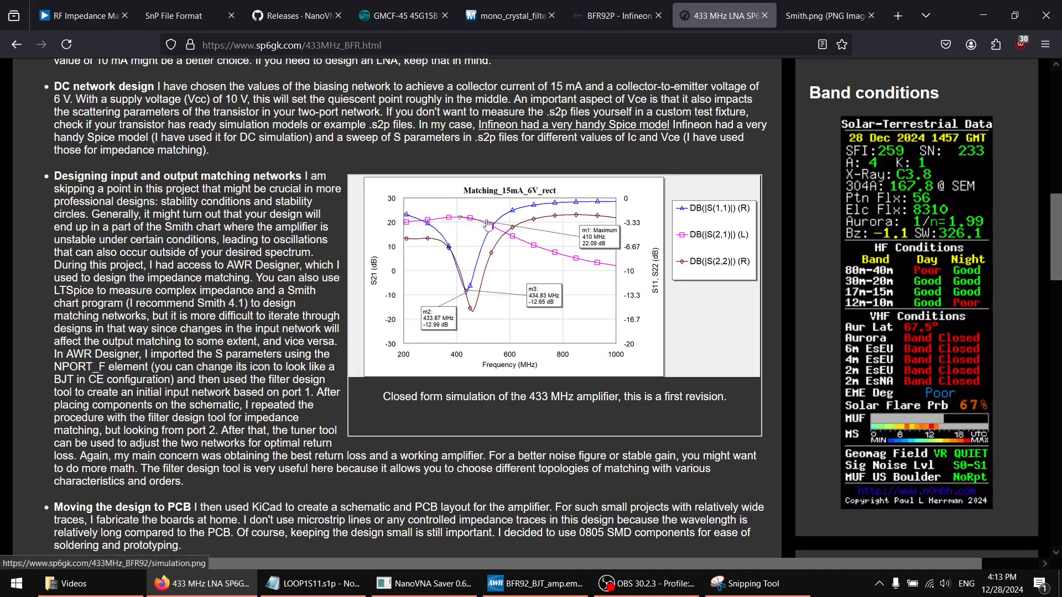
Review the measured results and amplifier schematic against the first-revision simulation plot, and return to the AWR schematic
scroll(481, 248, "down", 3)
scroll(469, 277, "up", 3)
scroll(490, 277, "down", 5)
scroll(489, 305, "down", 4)
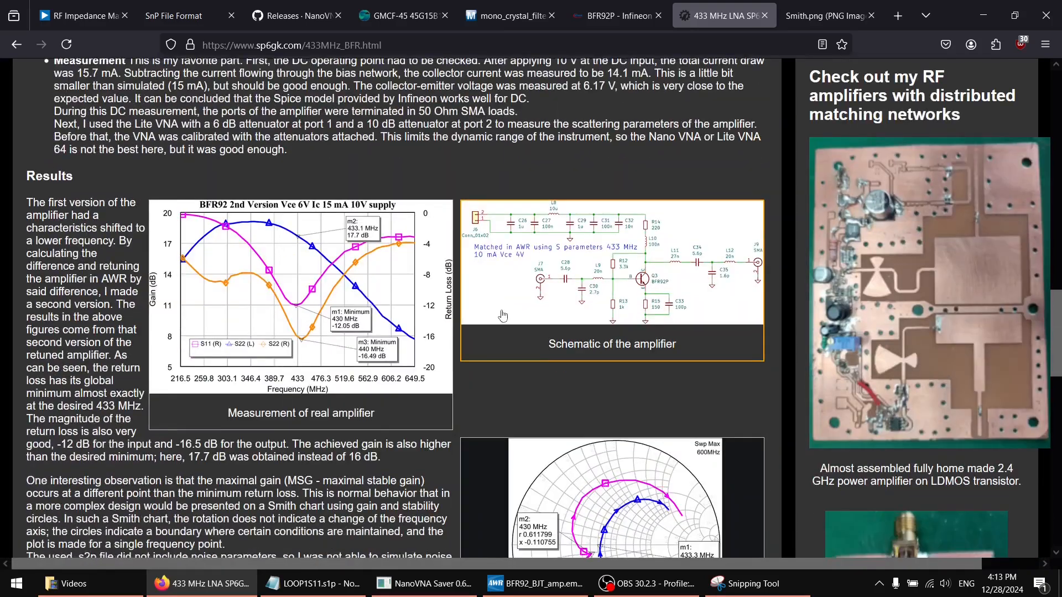
scroll(498, 305, "up", 8)
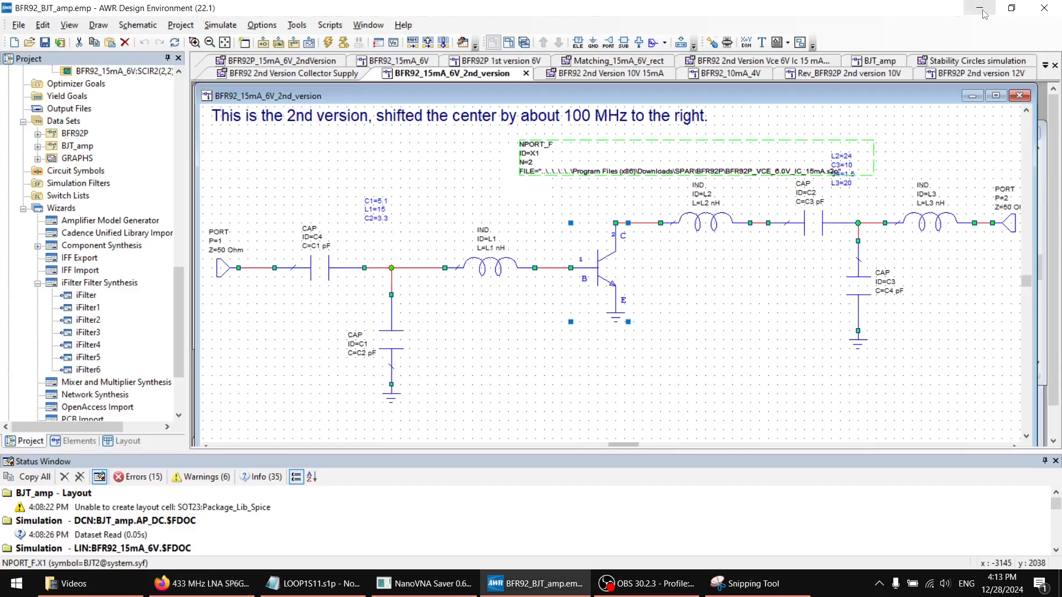
left_click(981, 17)
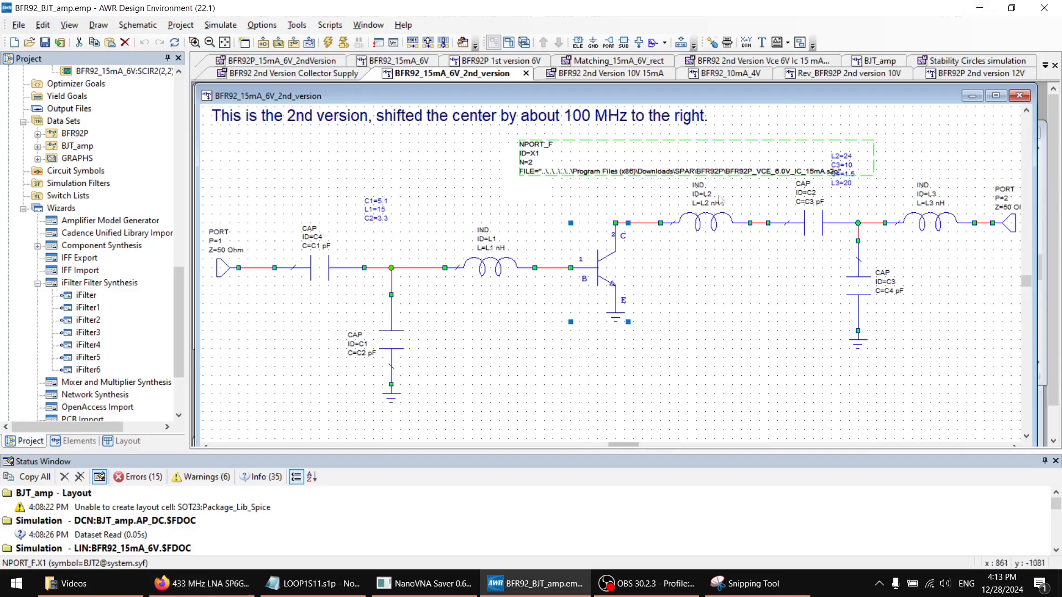
left_click(654, 262)
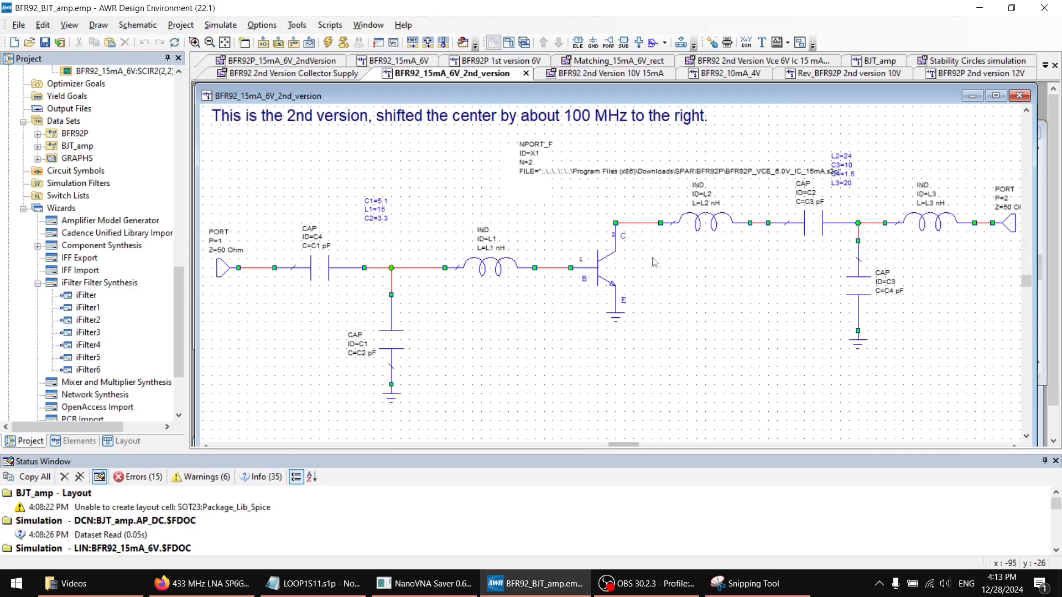